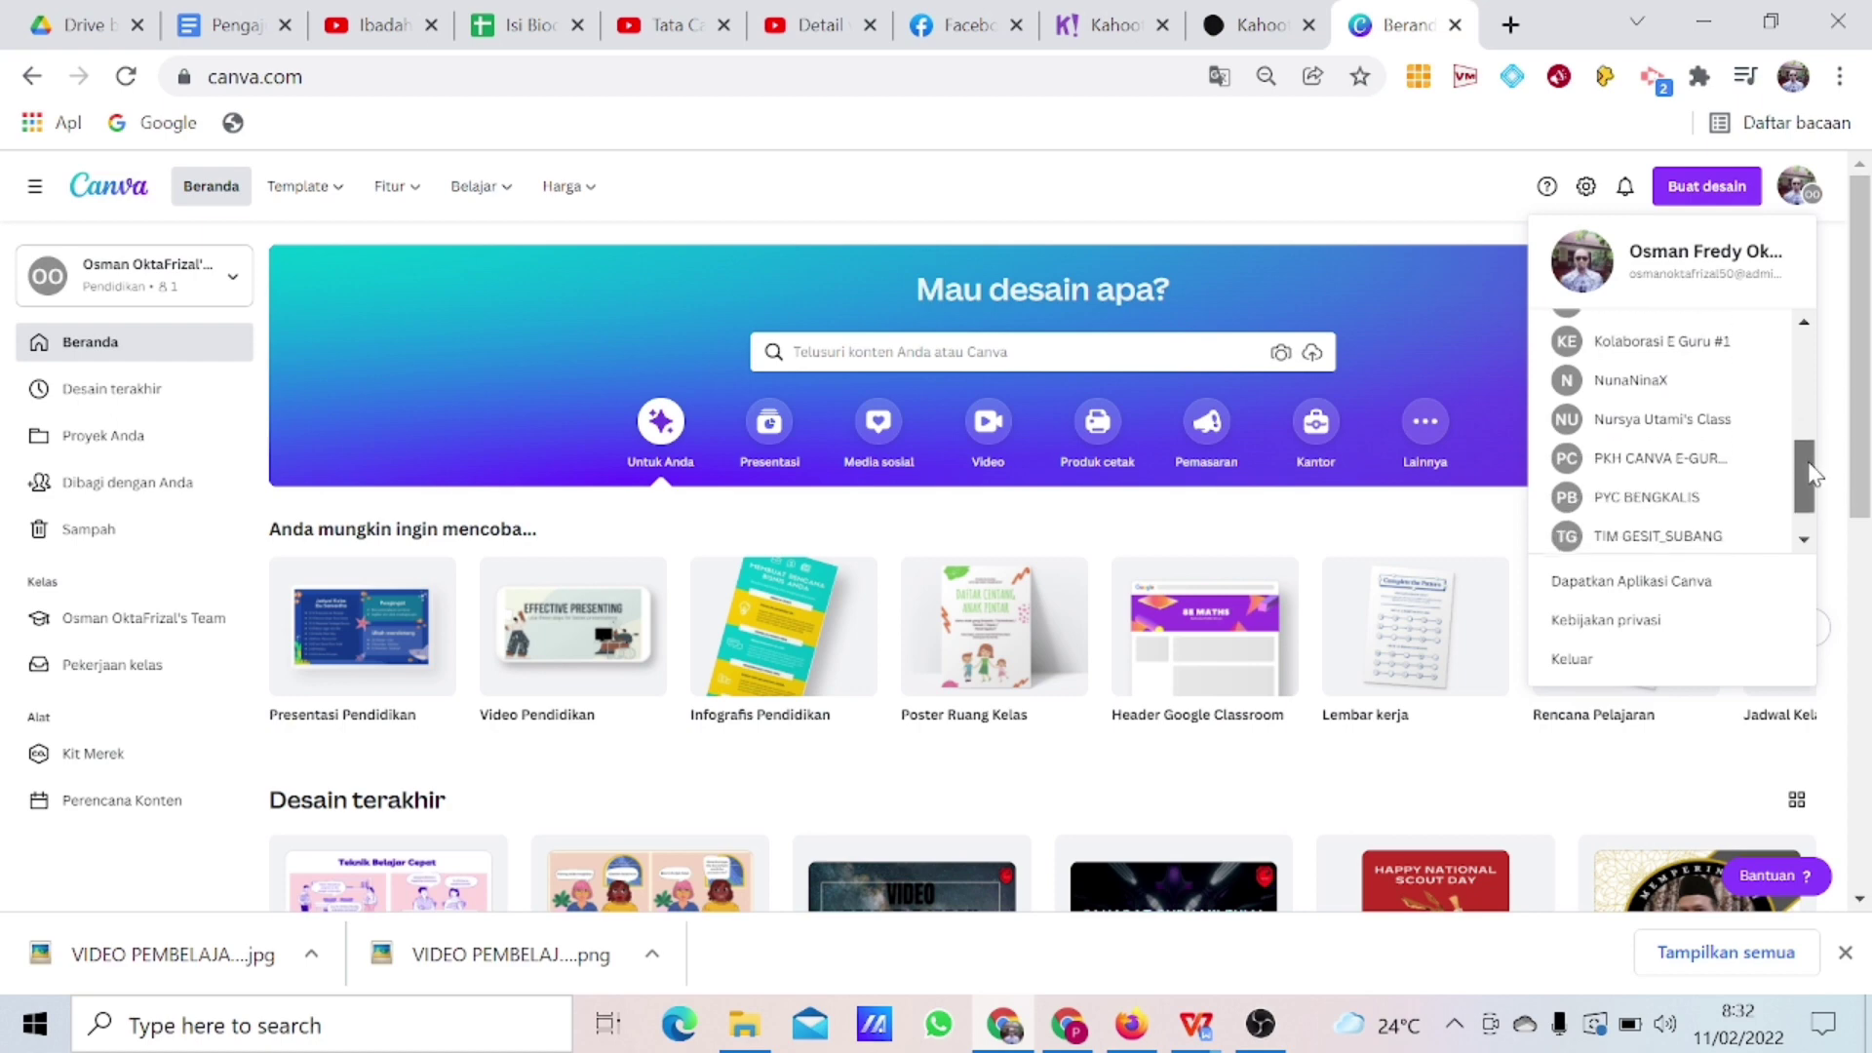
Switch to the PKH CANVA E-GURU ID team and create a new blank Komik design.
left_click(1681, 408)
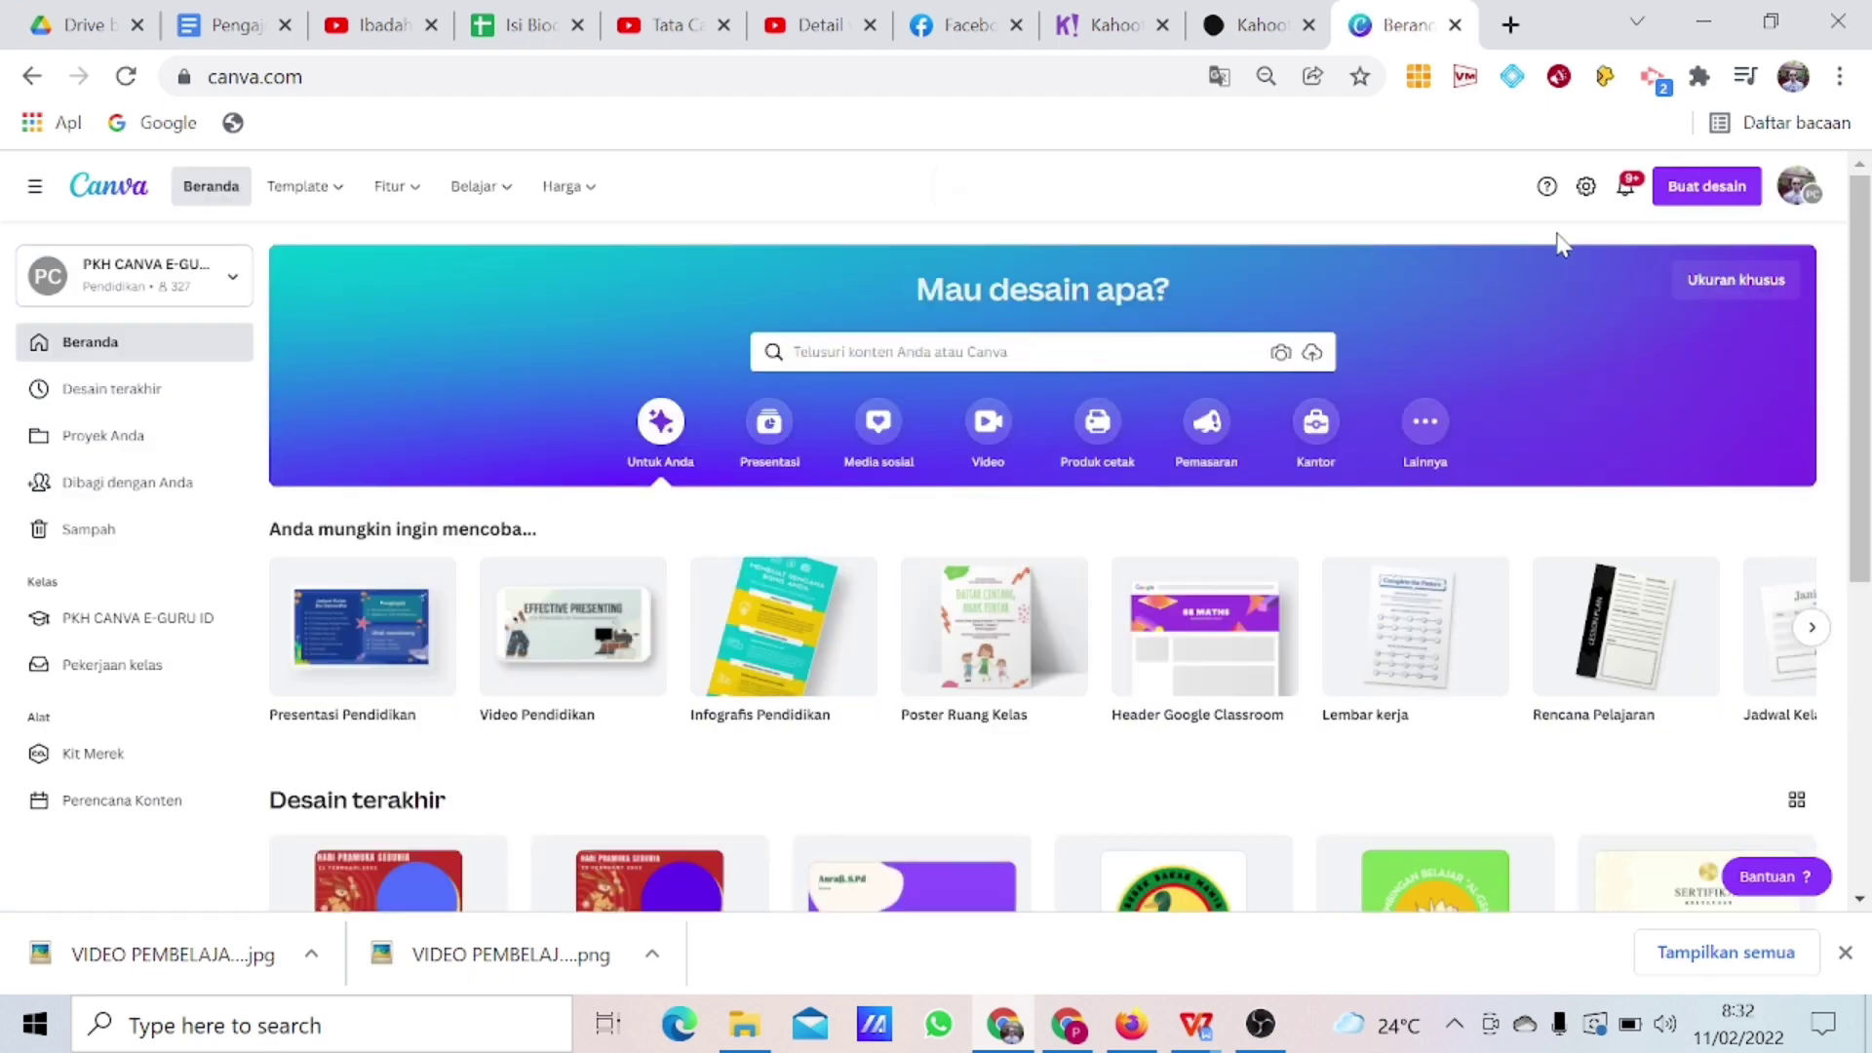
left_click(1742, 192)
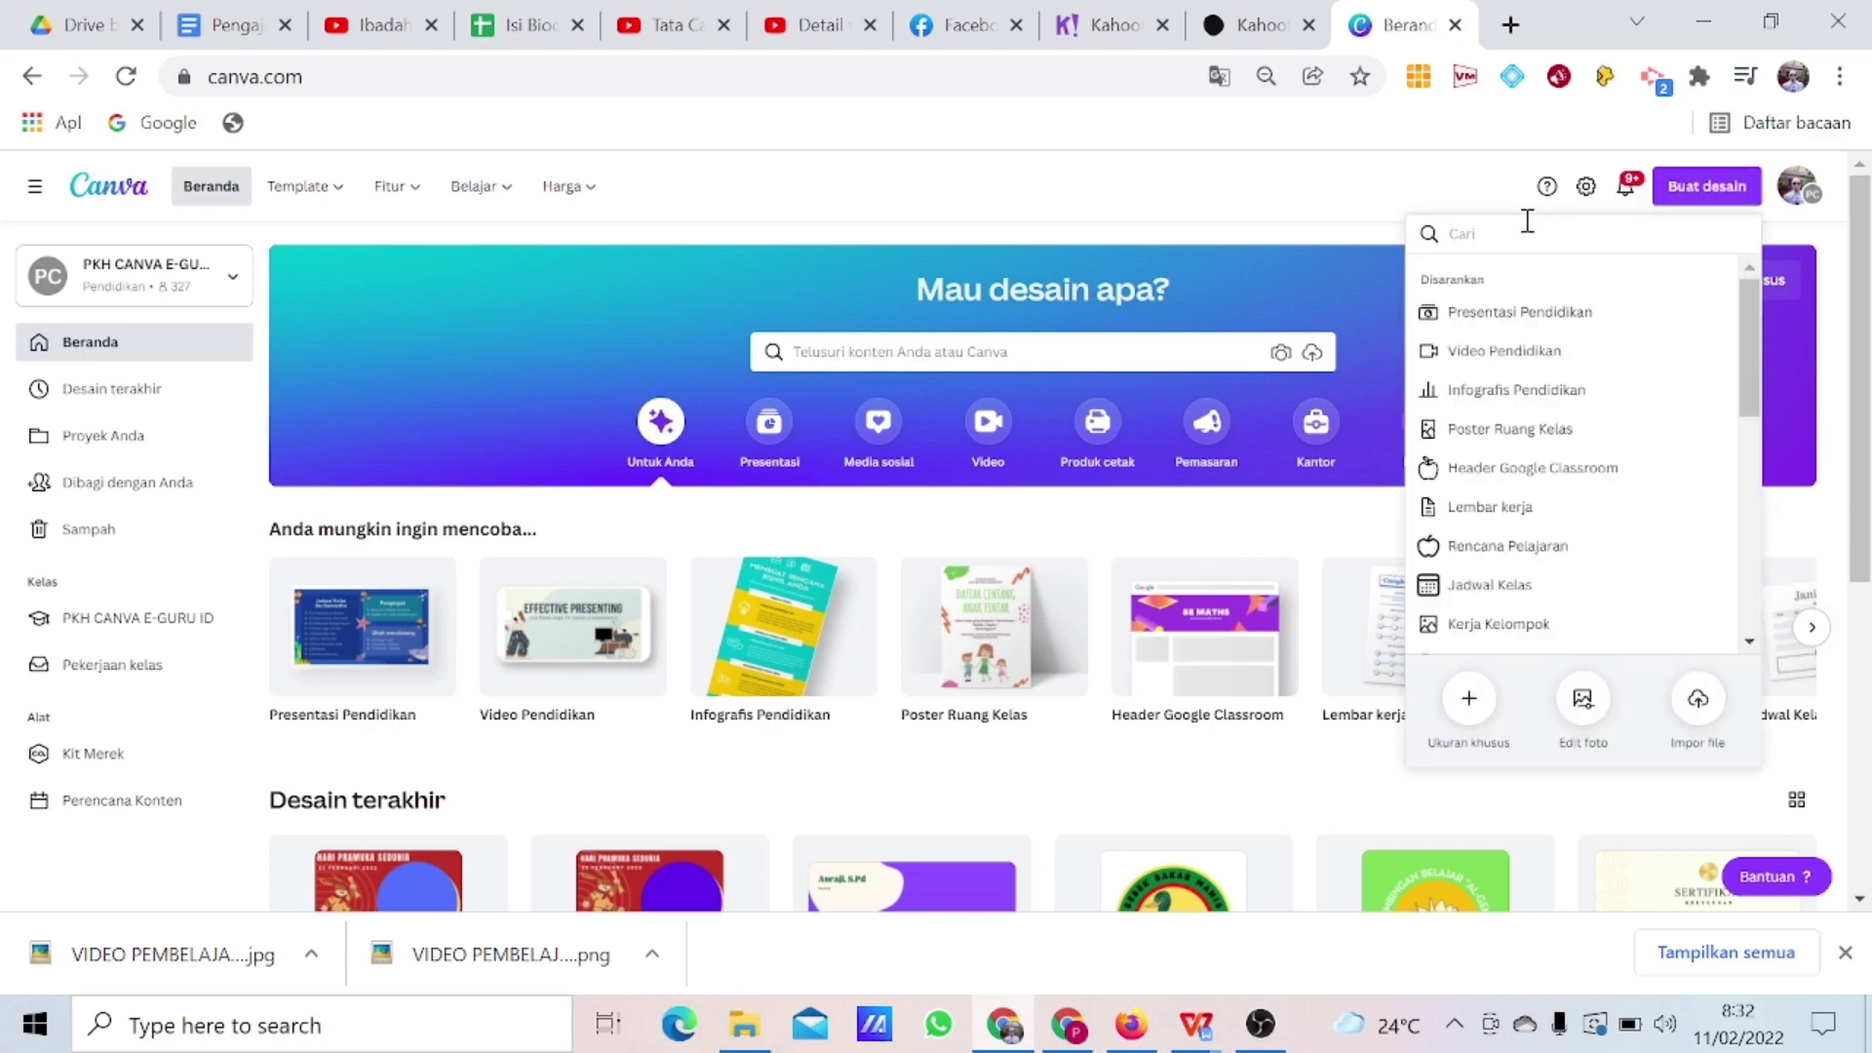
type("komik")
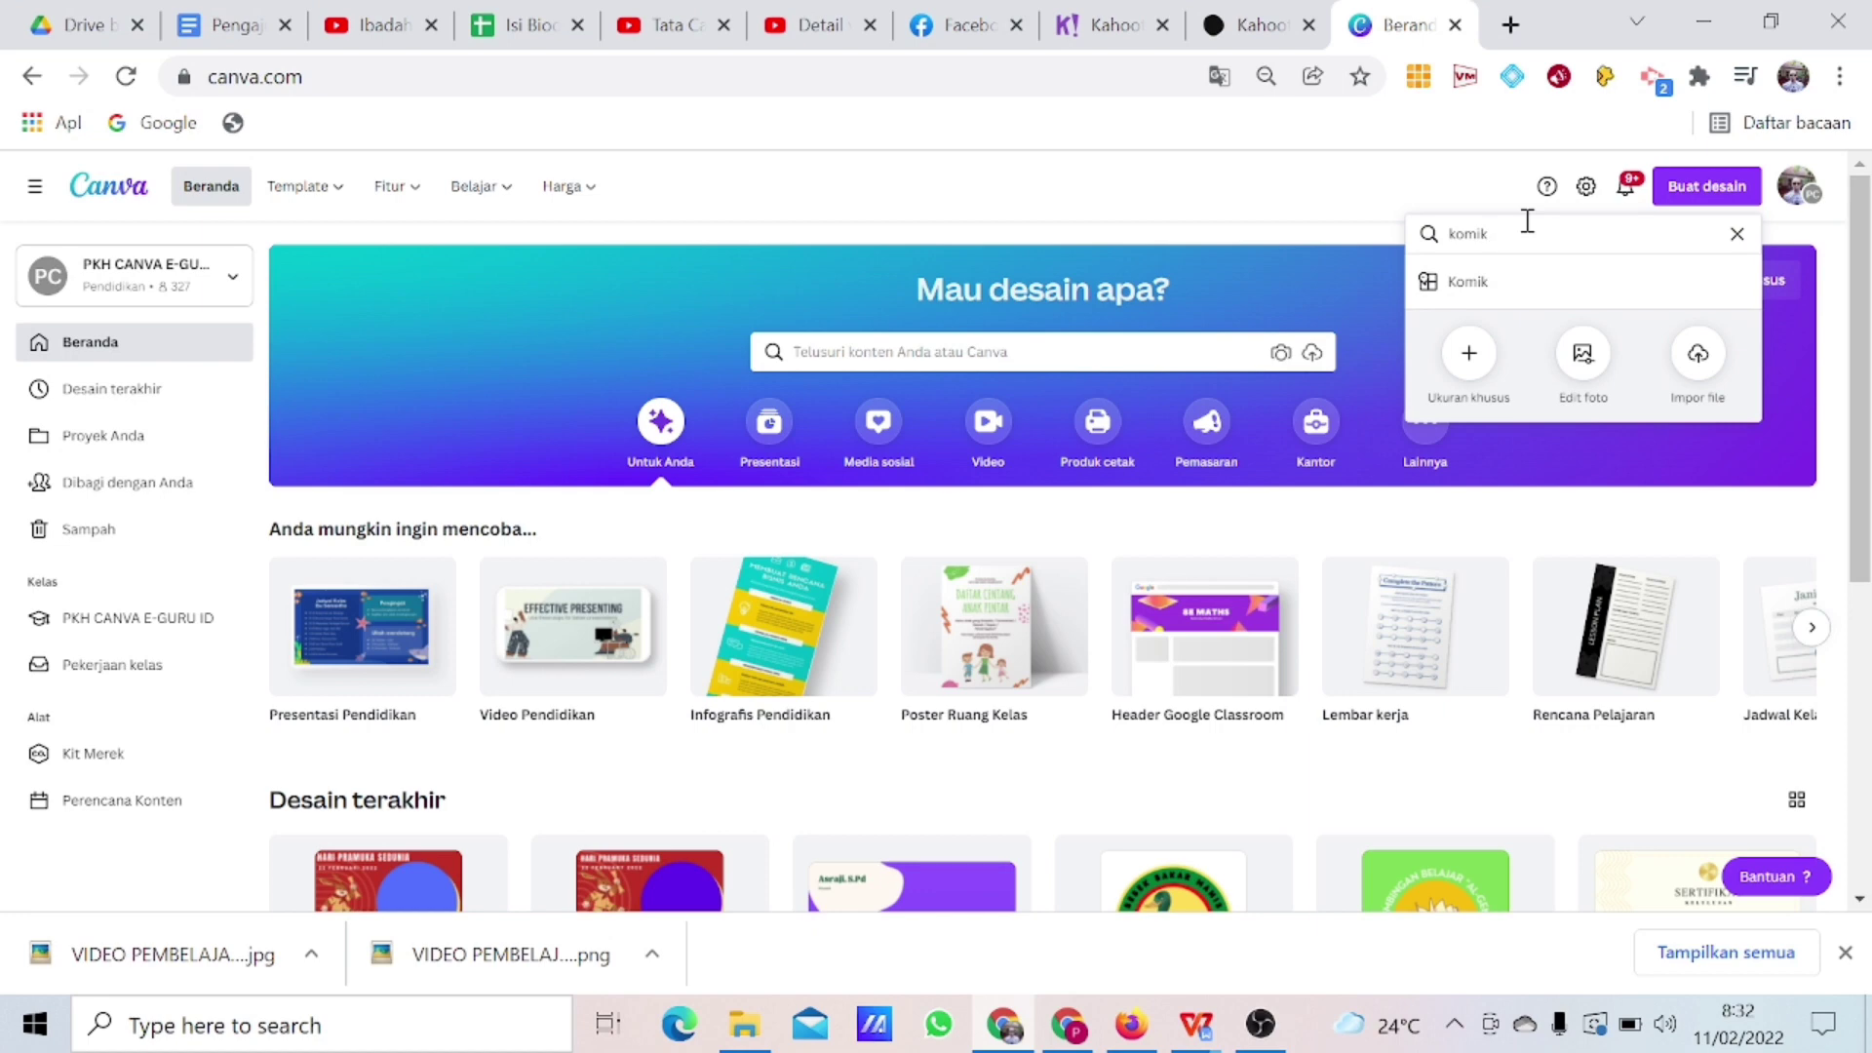
left_click(1470, 284)
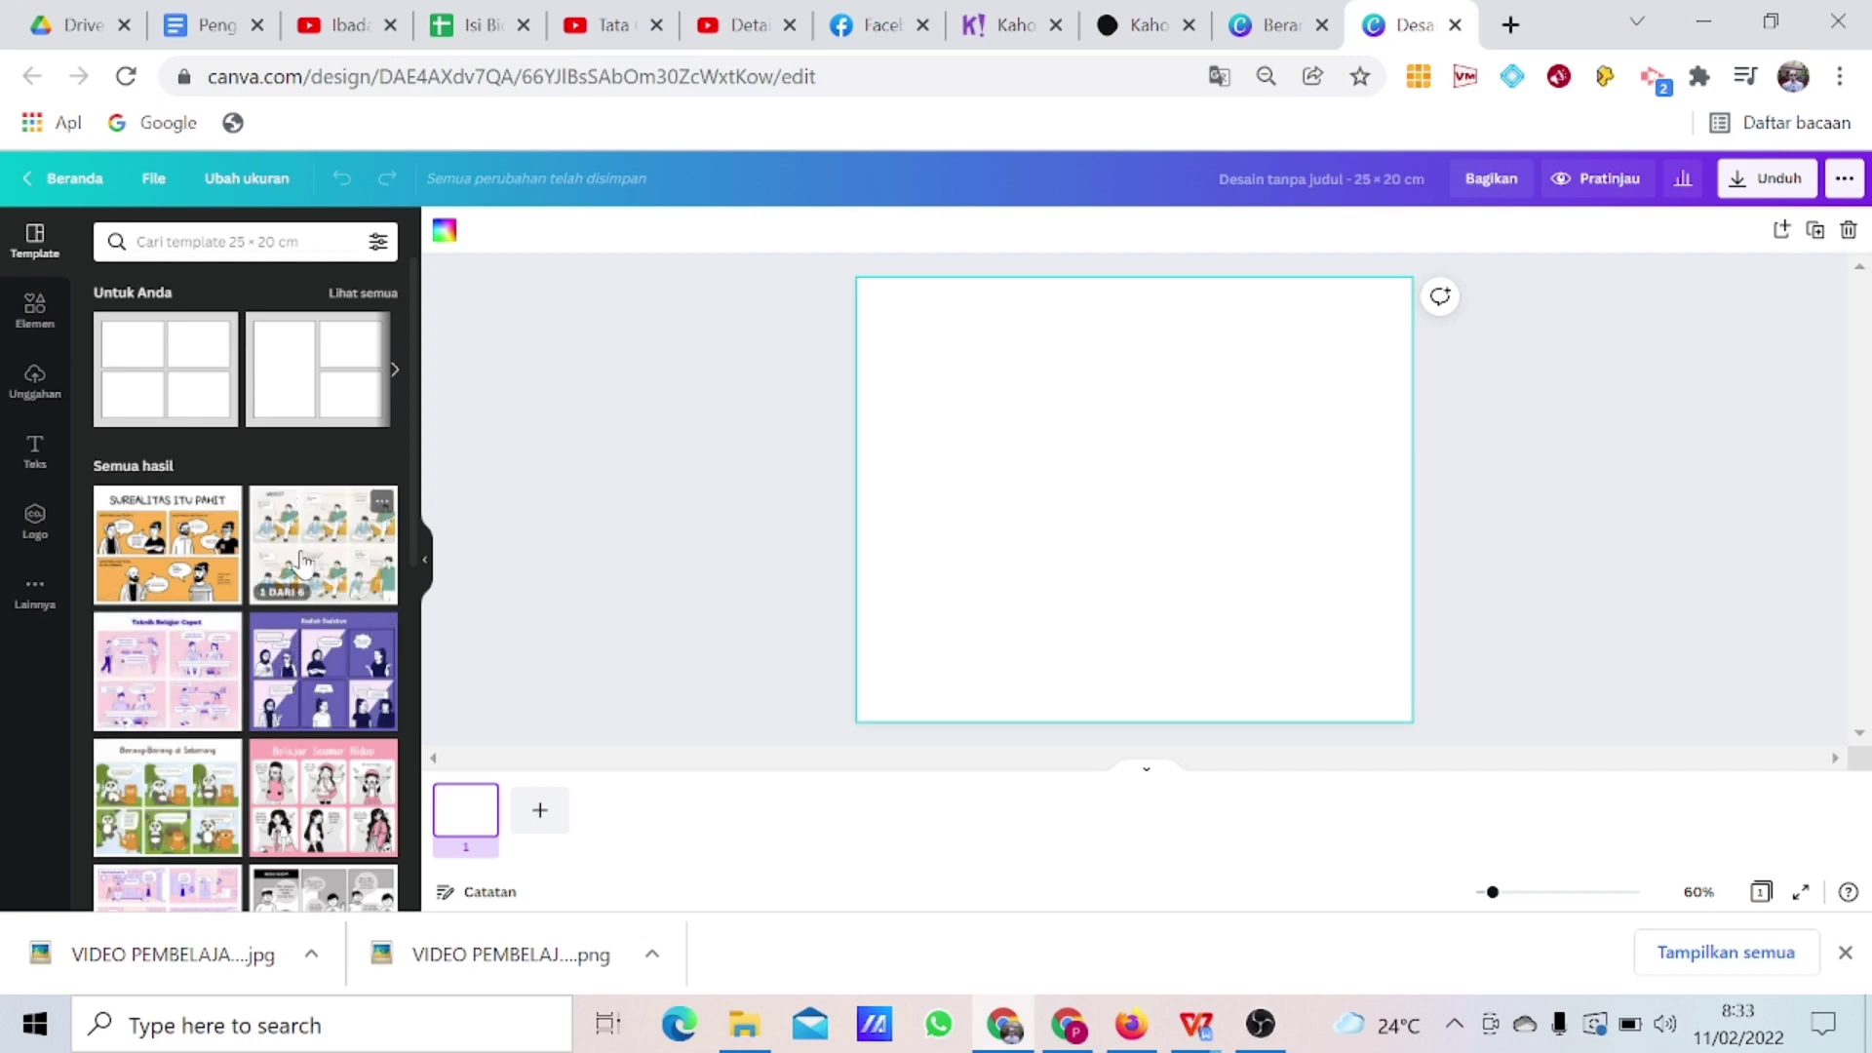
Browse the suggested comic templates for a suitable layout.
scroll(303, 561, "down", 5)
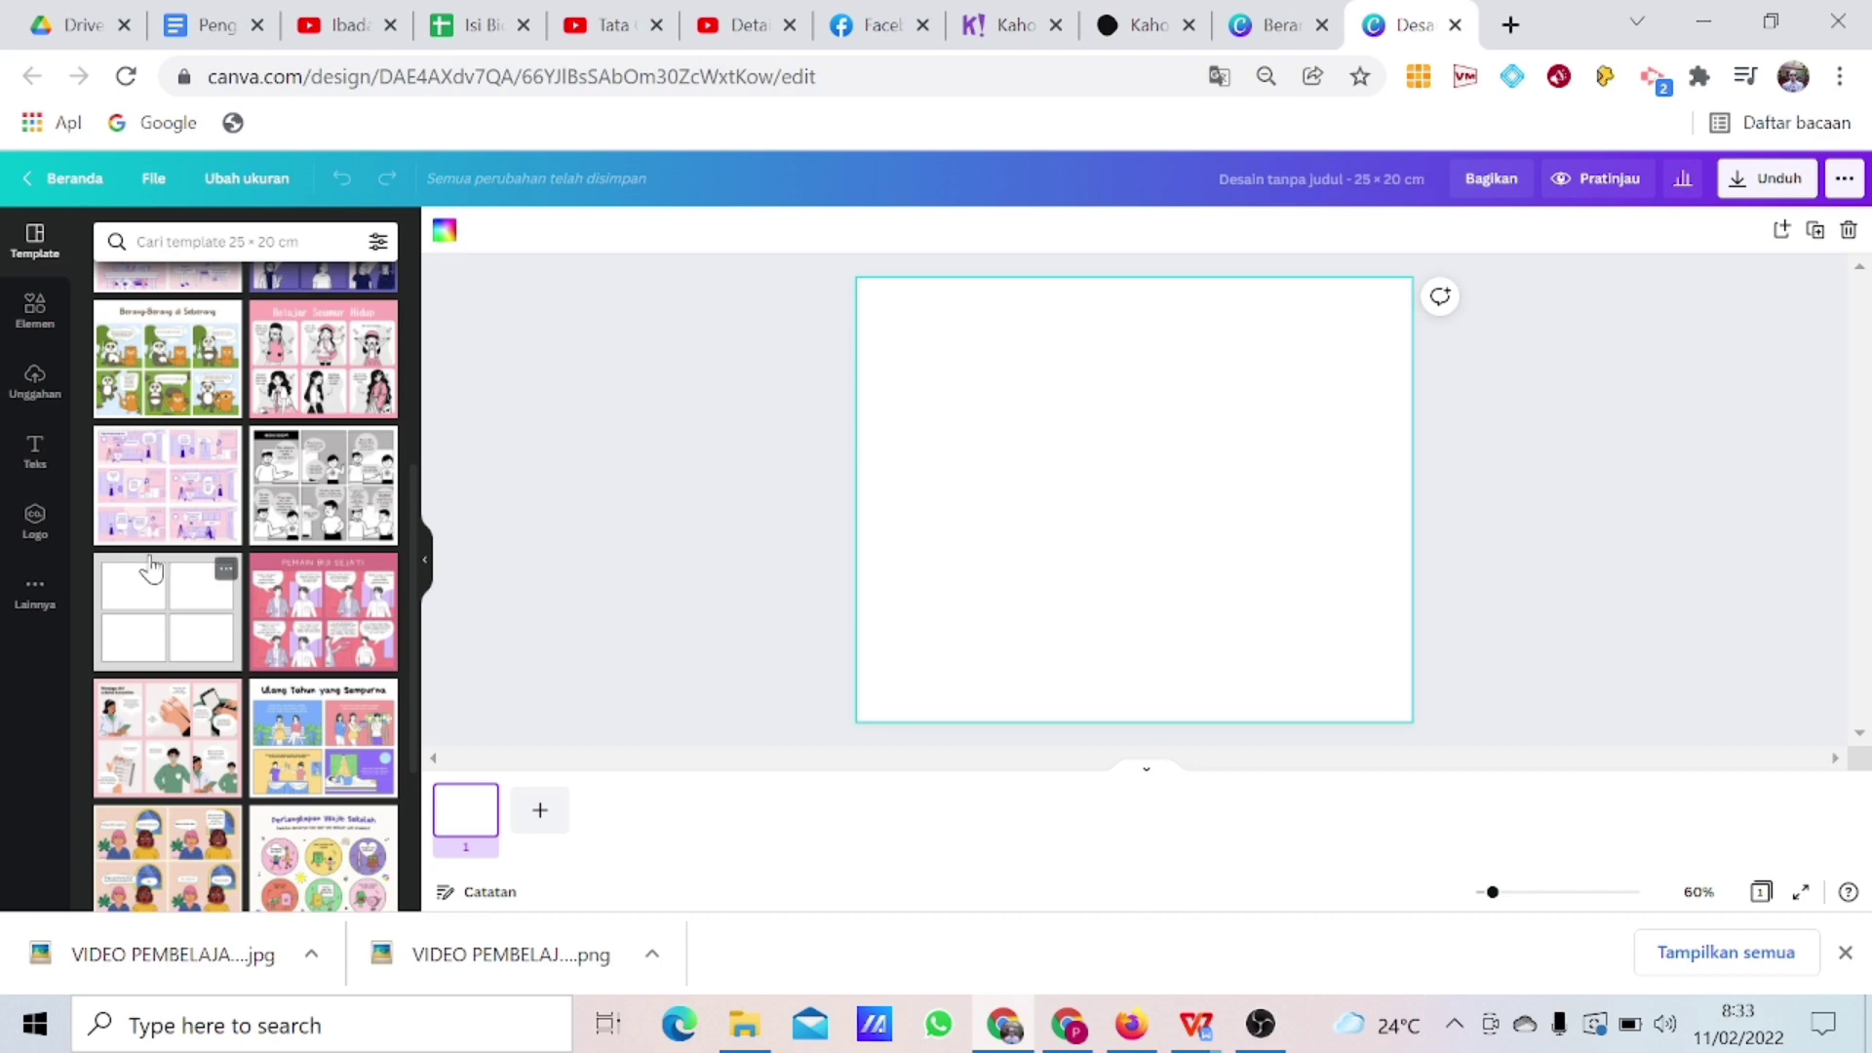
scroll(292, 634, "down", 3)
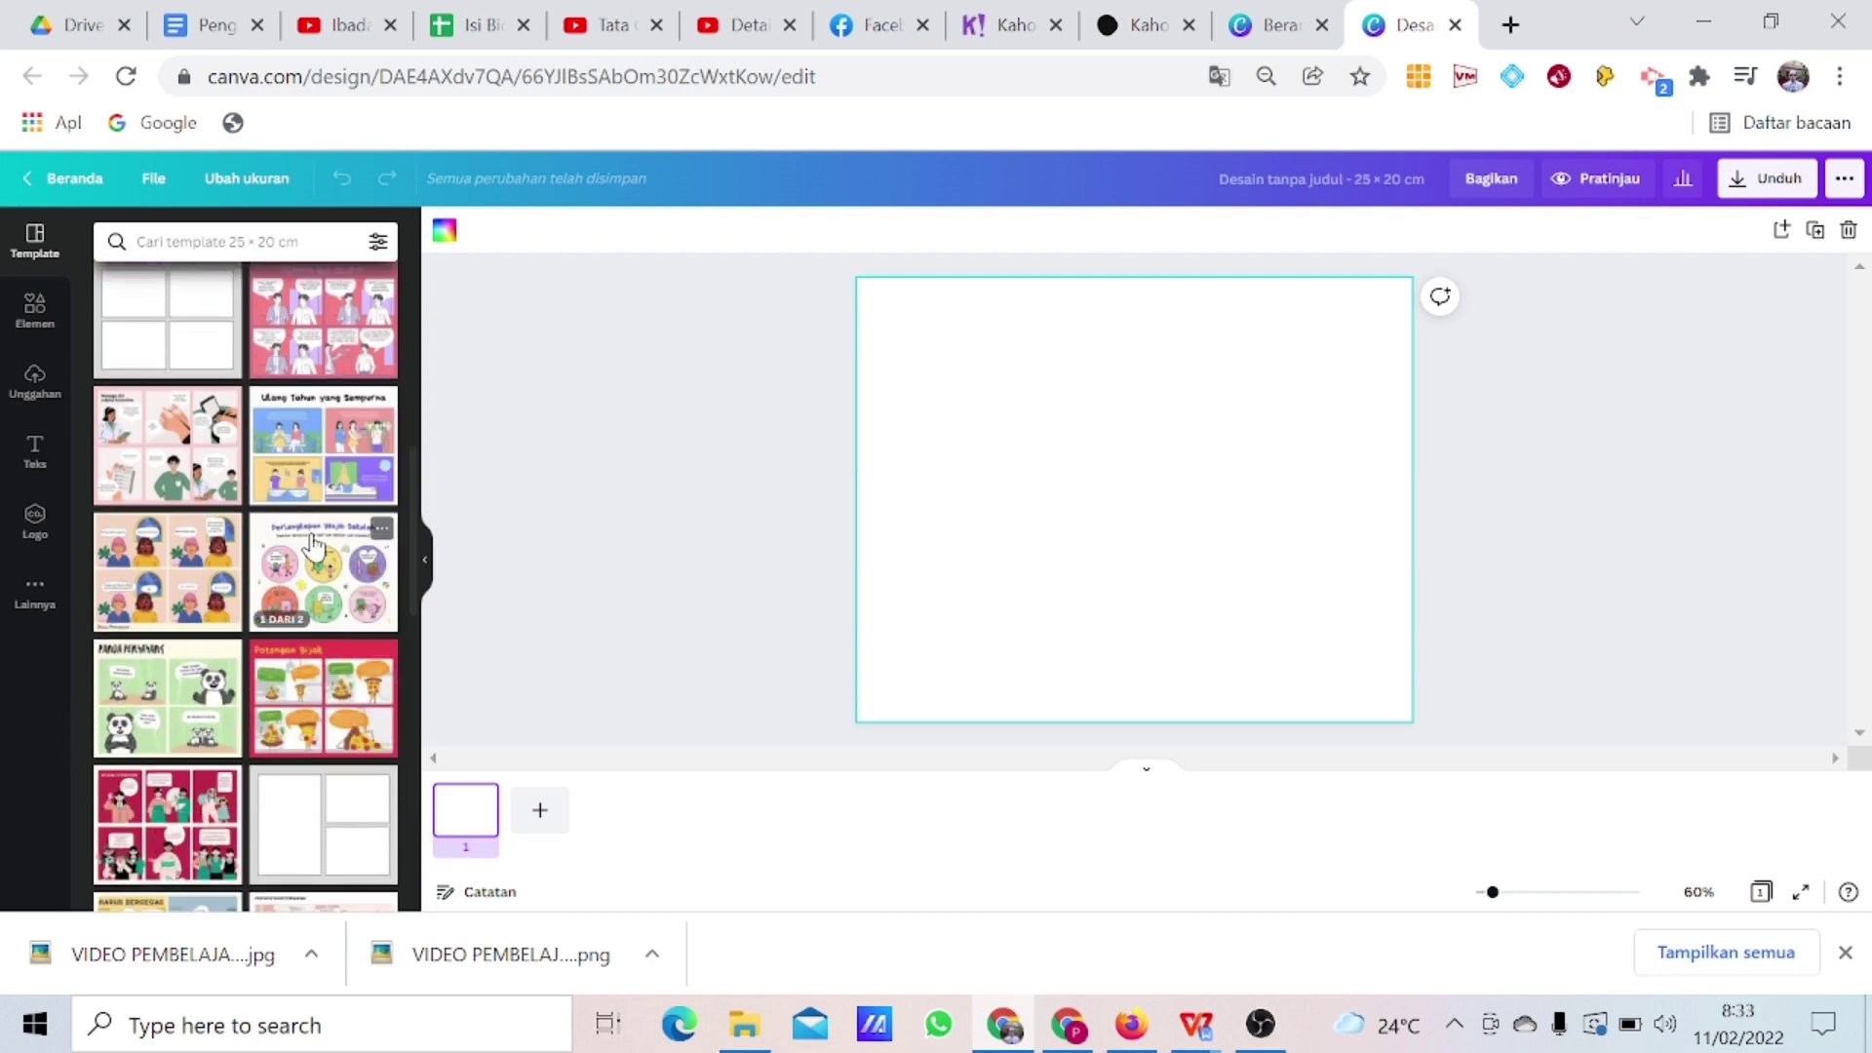
scroll(312, 546, "down", 3)
scroll(312, 546, "down", 5)
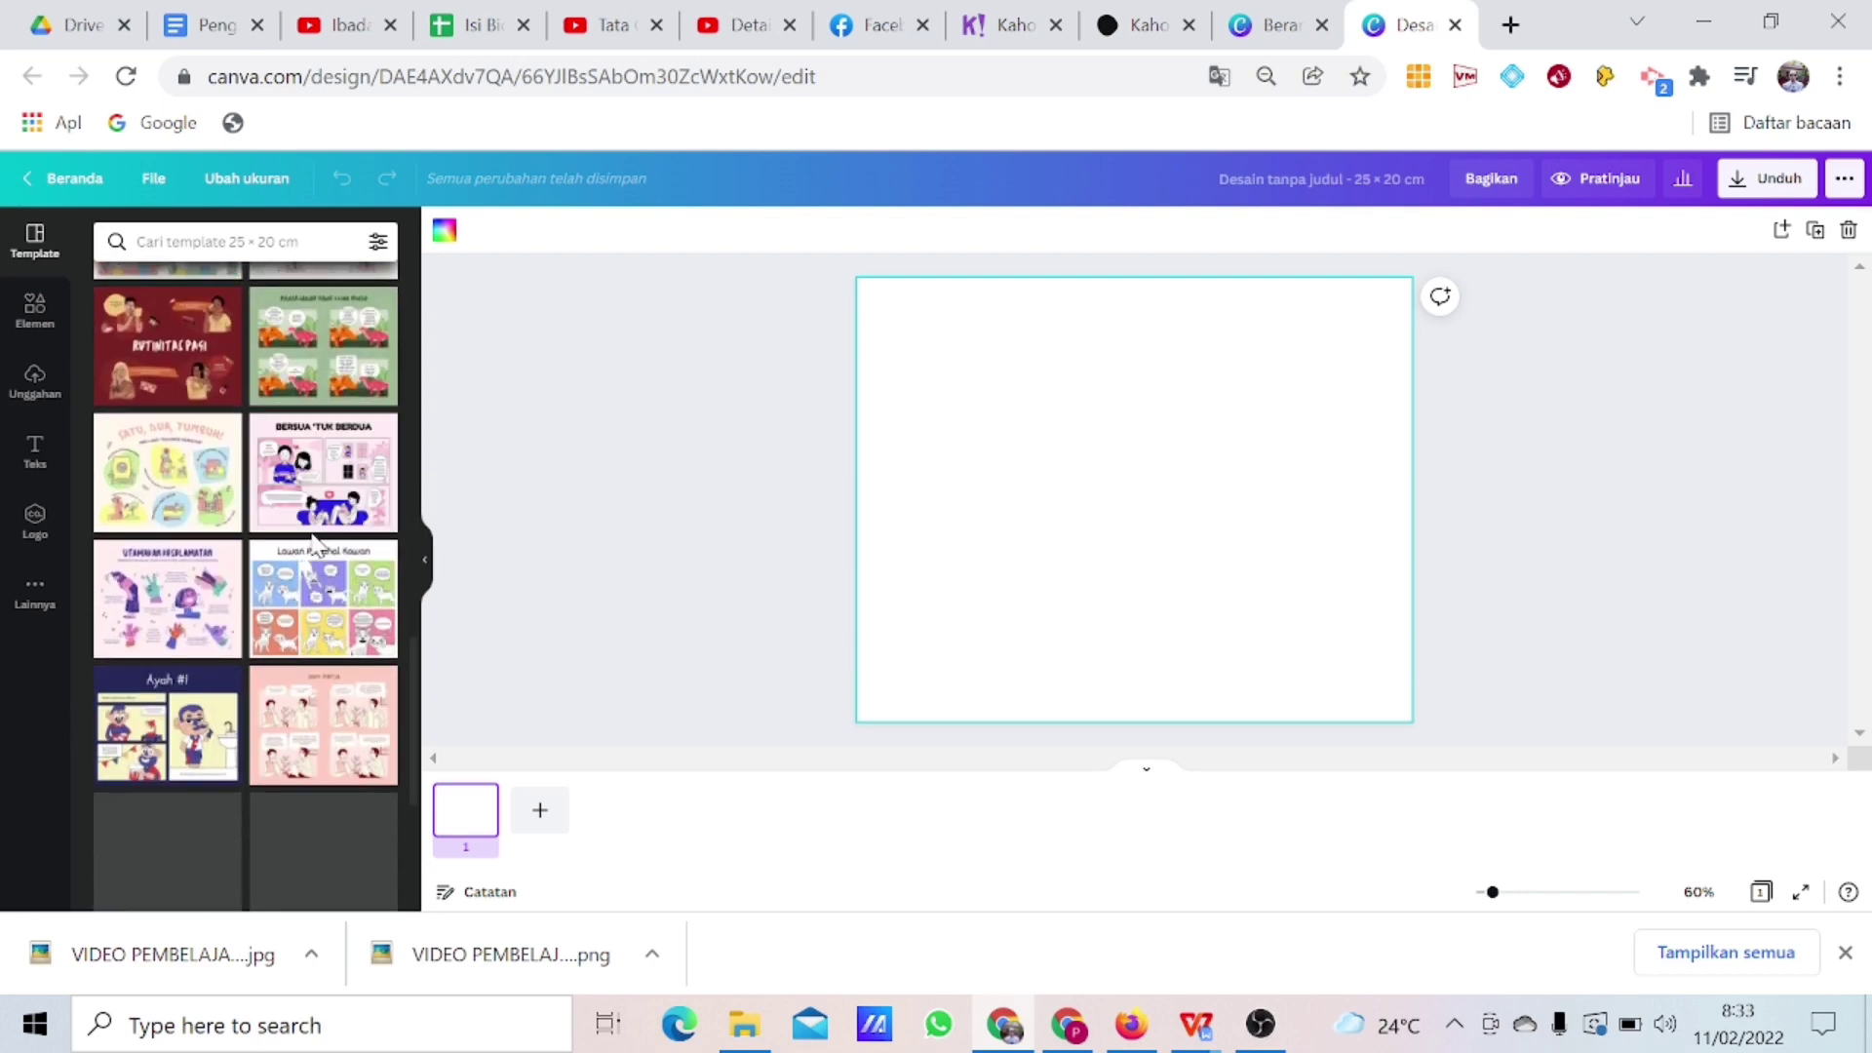
left_click(313, 579)
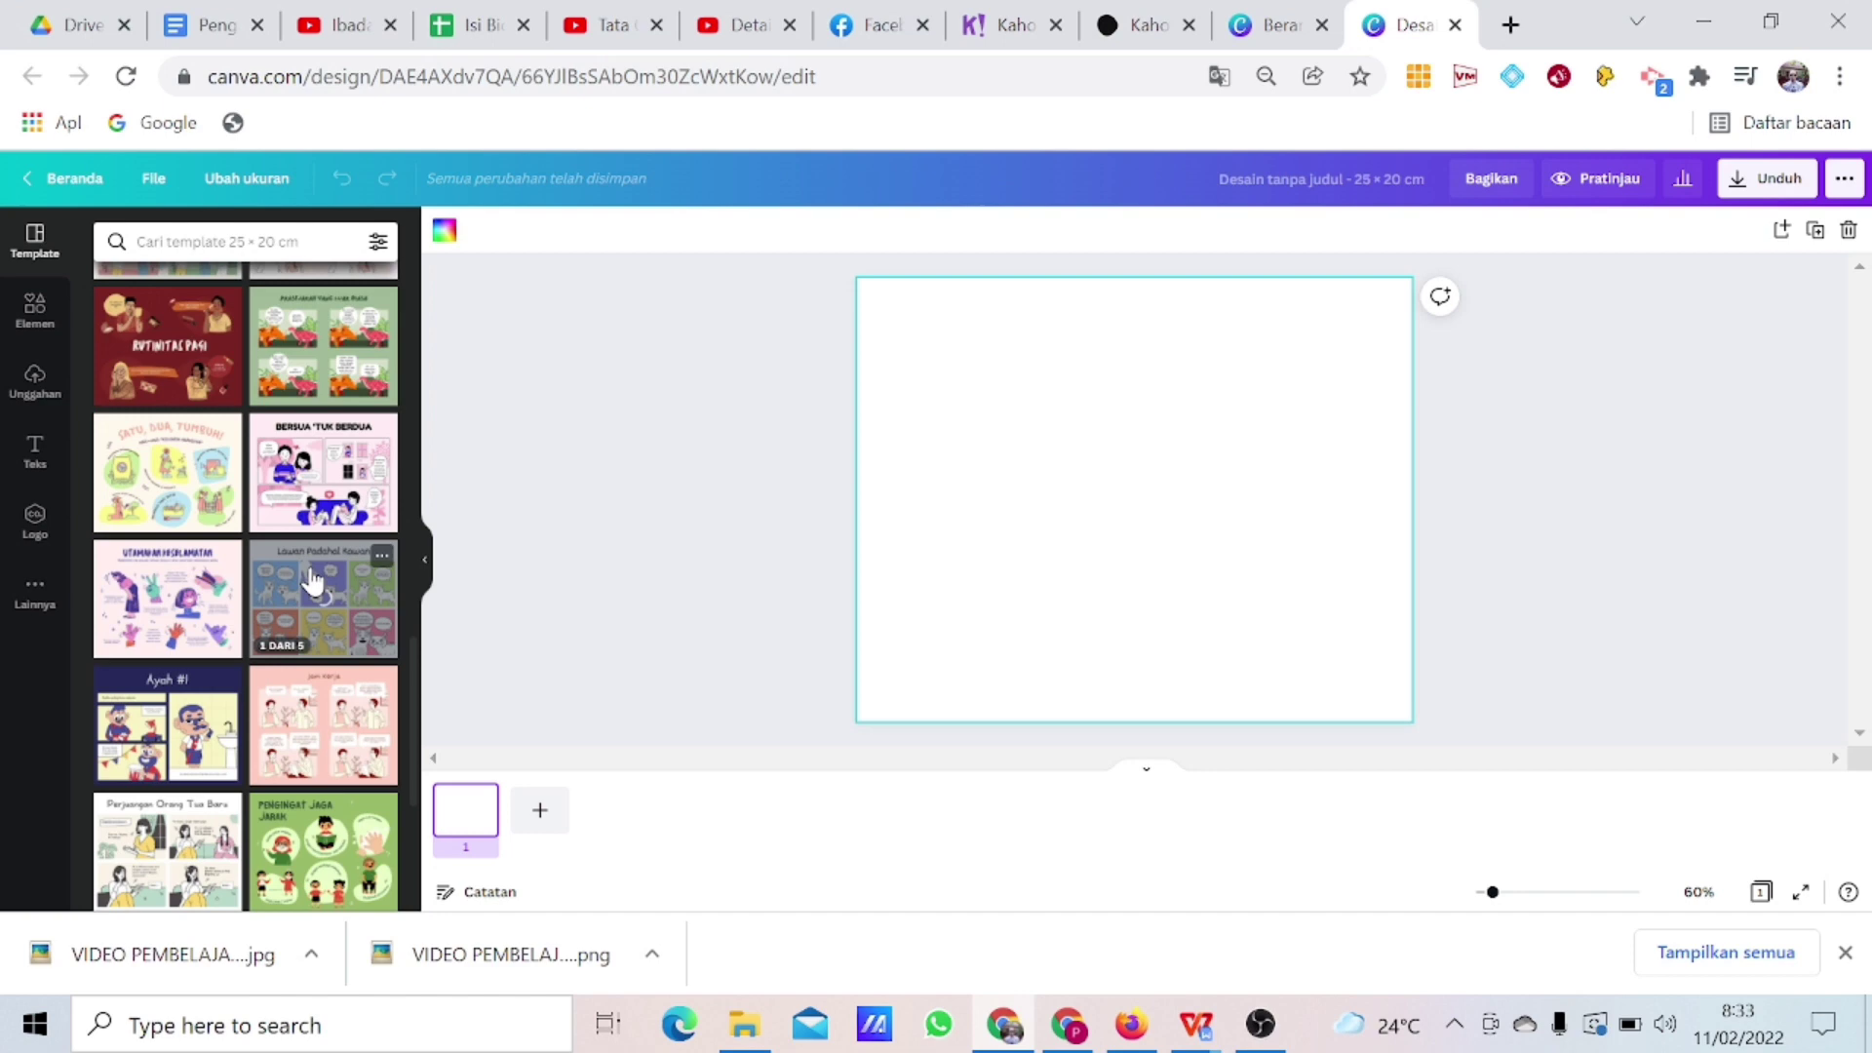
scroll(313, 580, "down", 4)
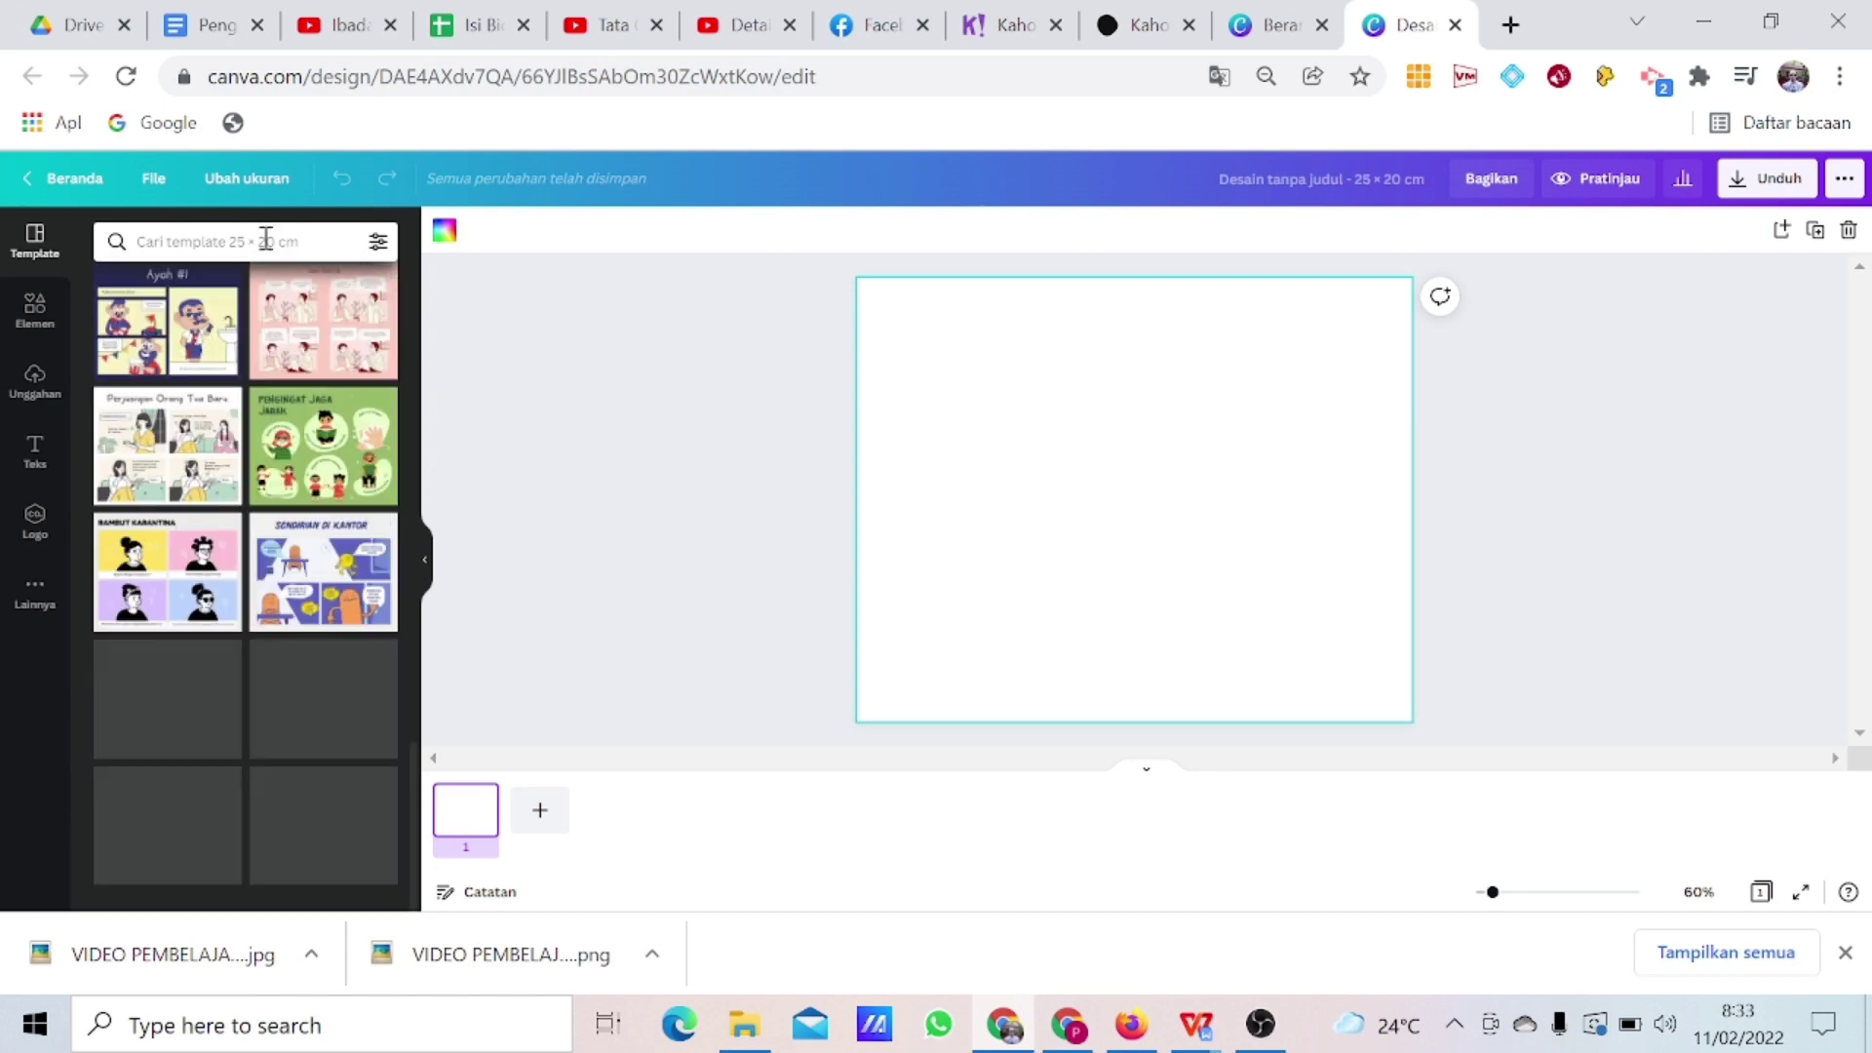
Search the templates for "lingkungan" and apply all 4 pages of the three-panel cycling friends comic strip to the design.
left_click(277, 238)
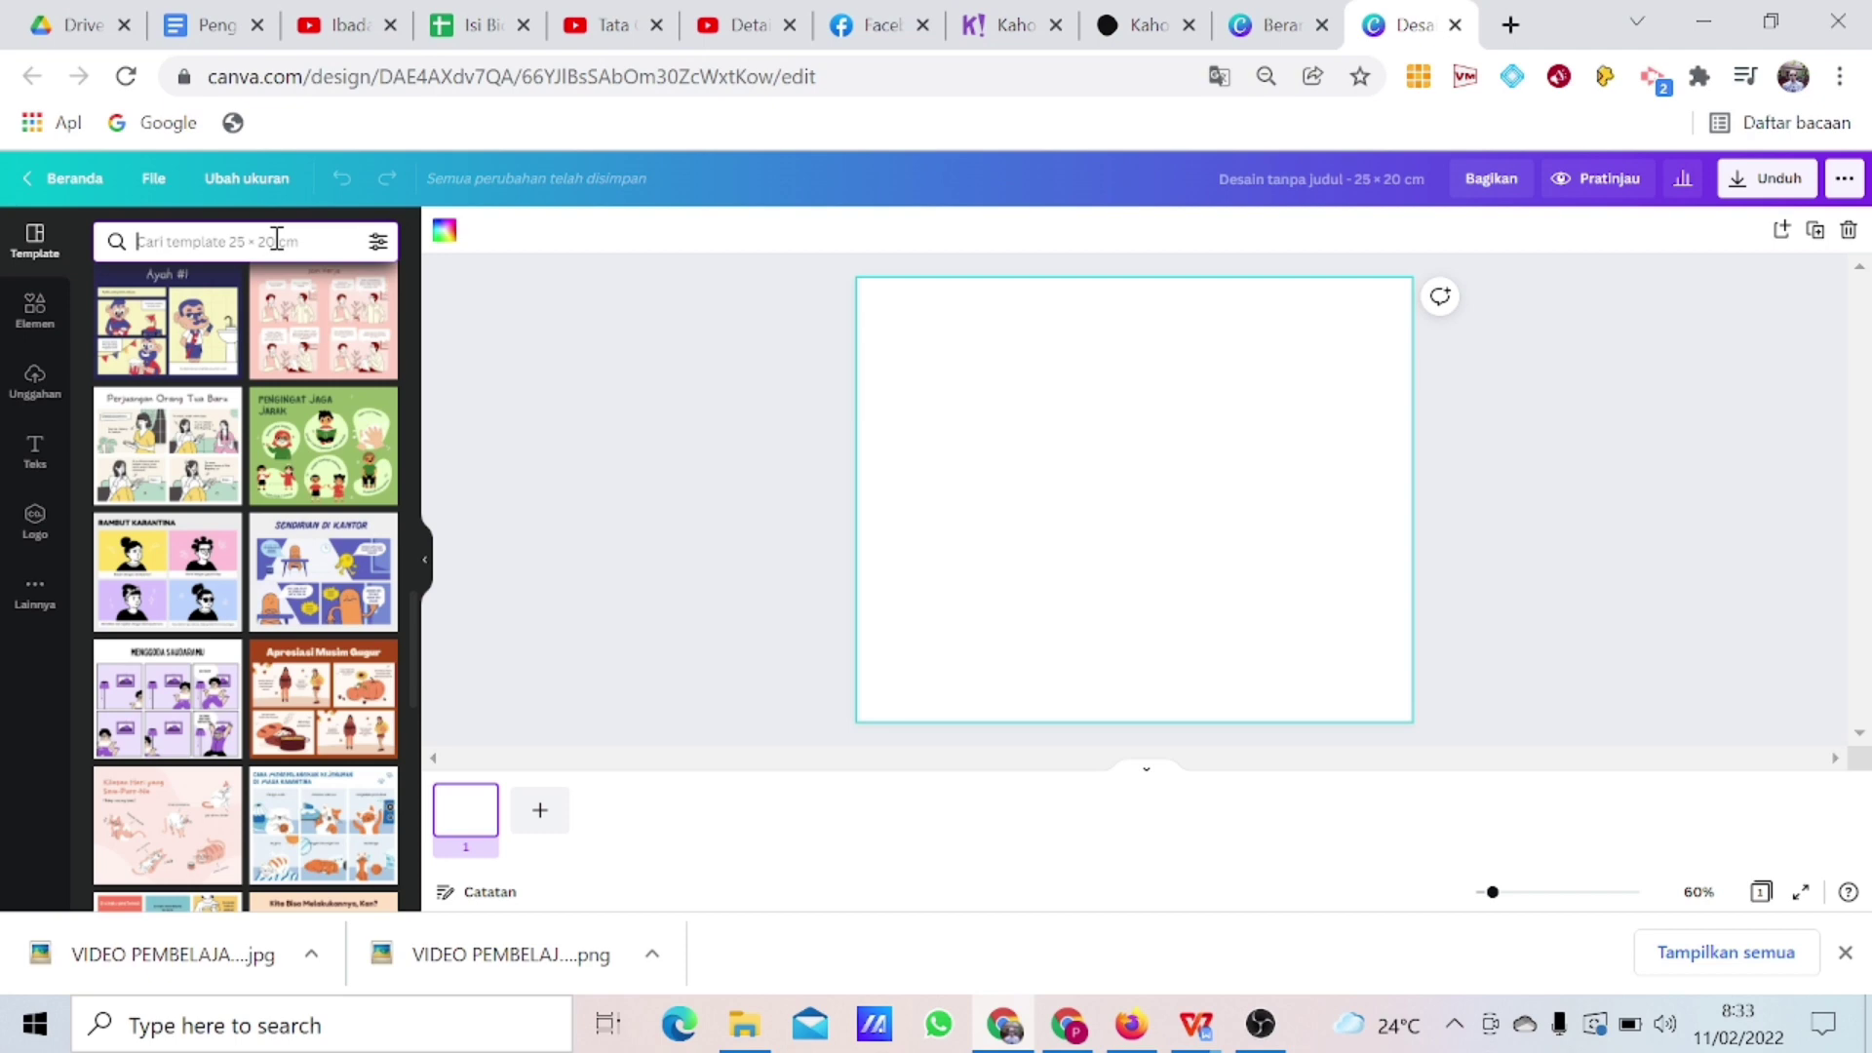
type("lingkungan")
key("Return")
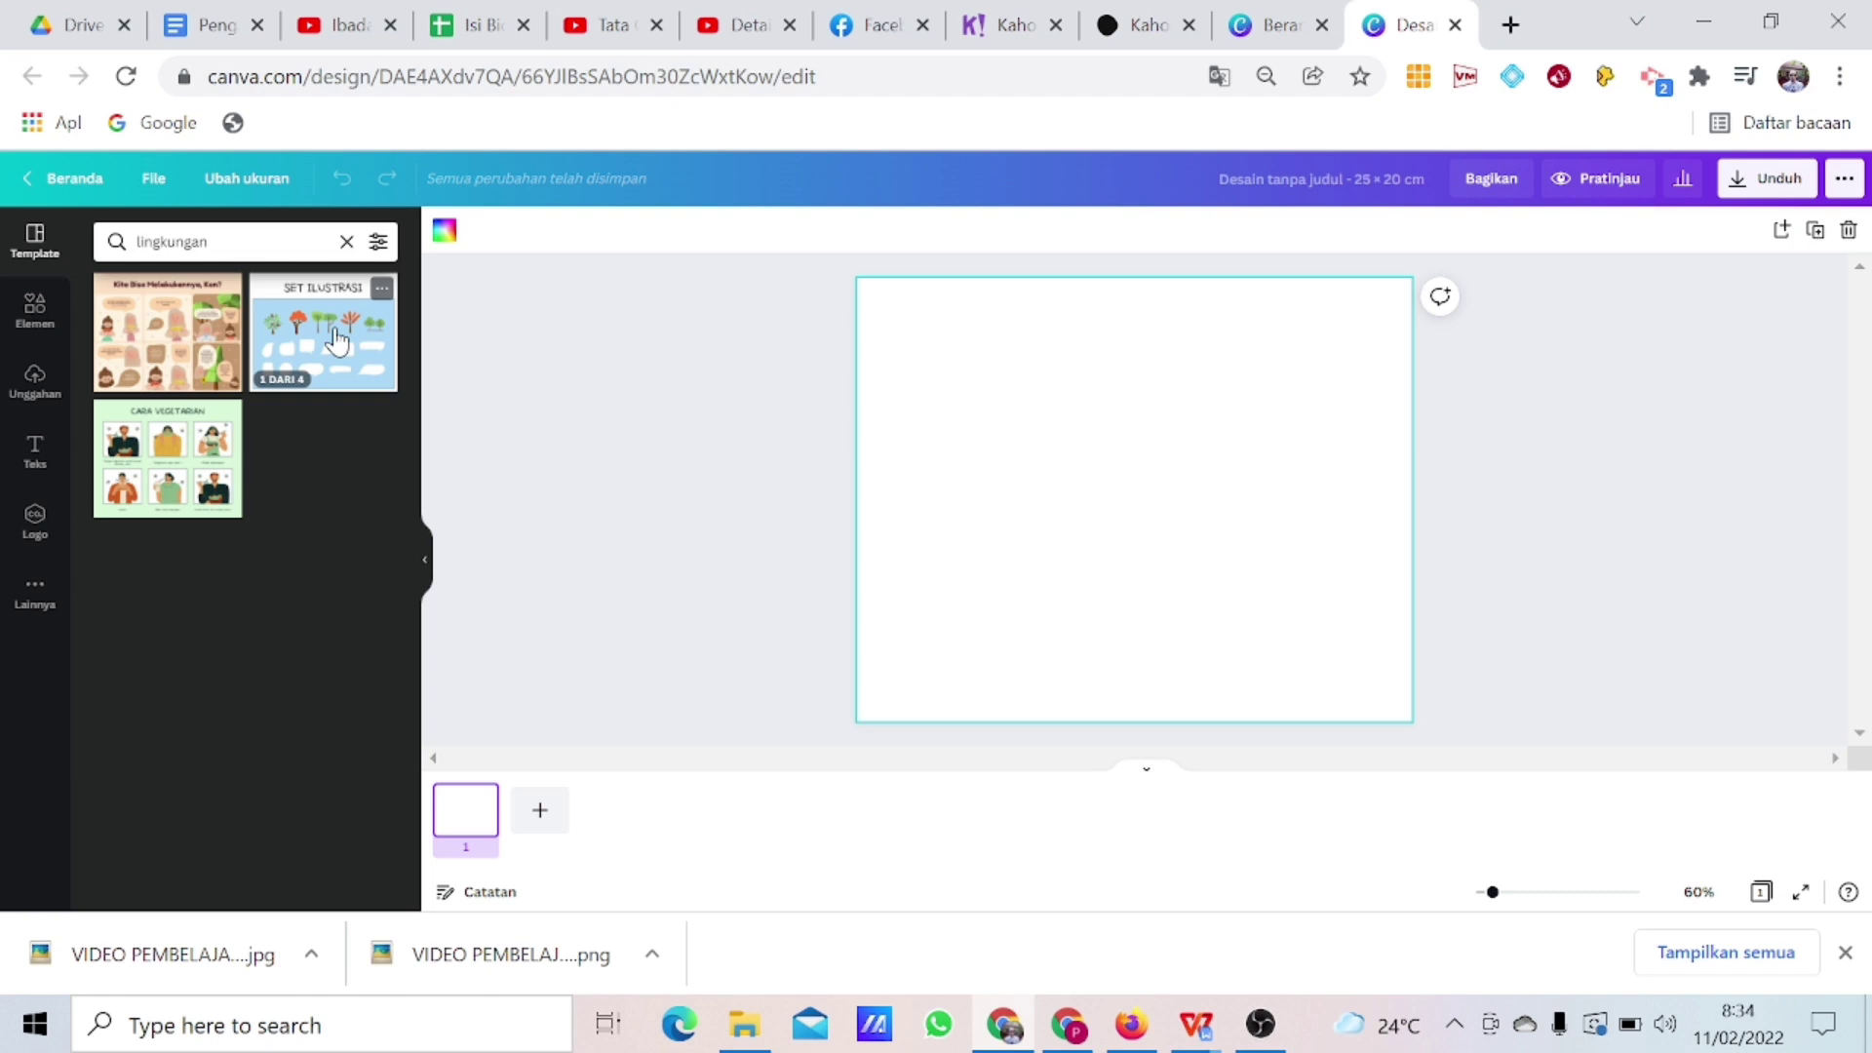
left_click(337, 343)
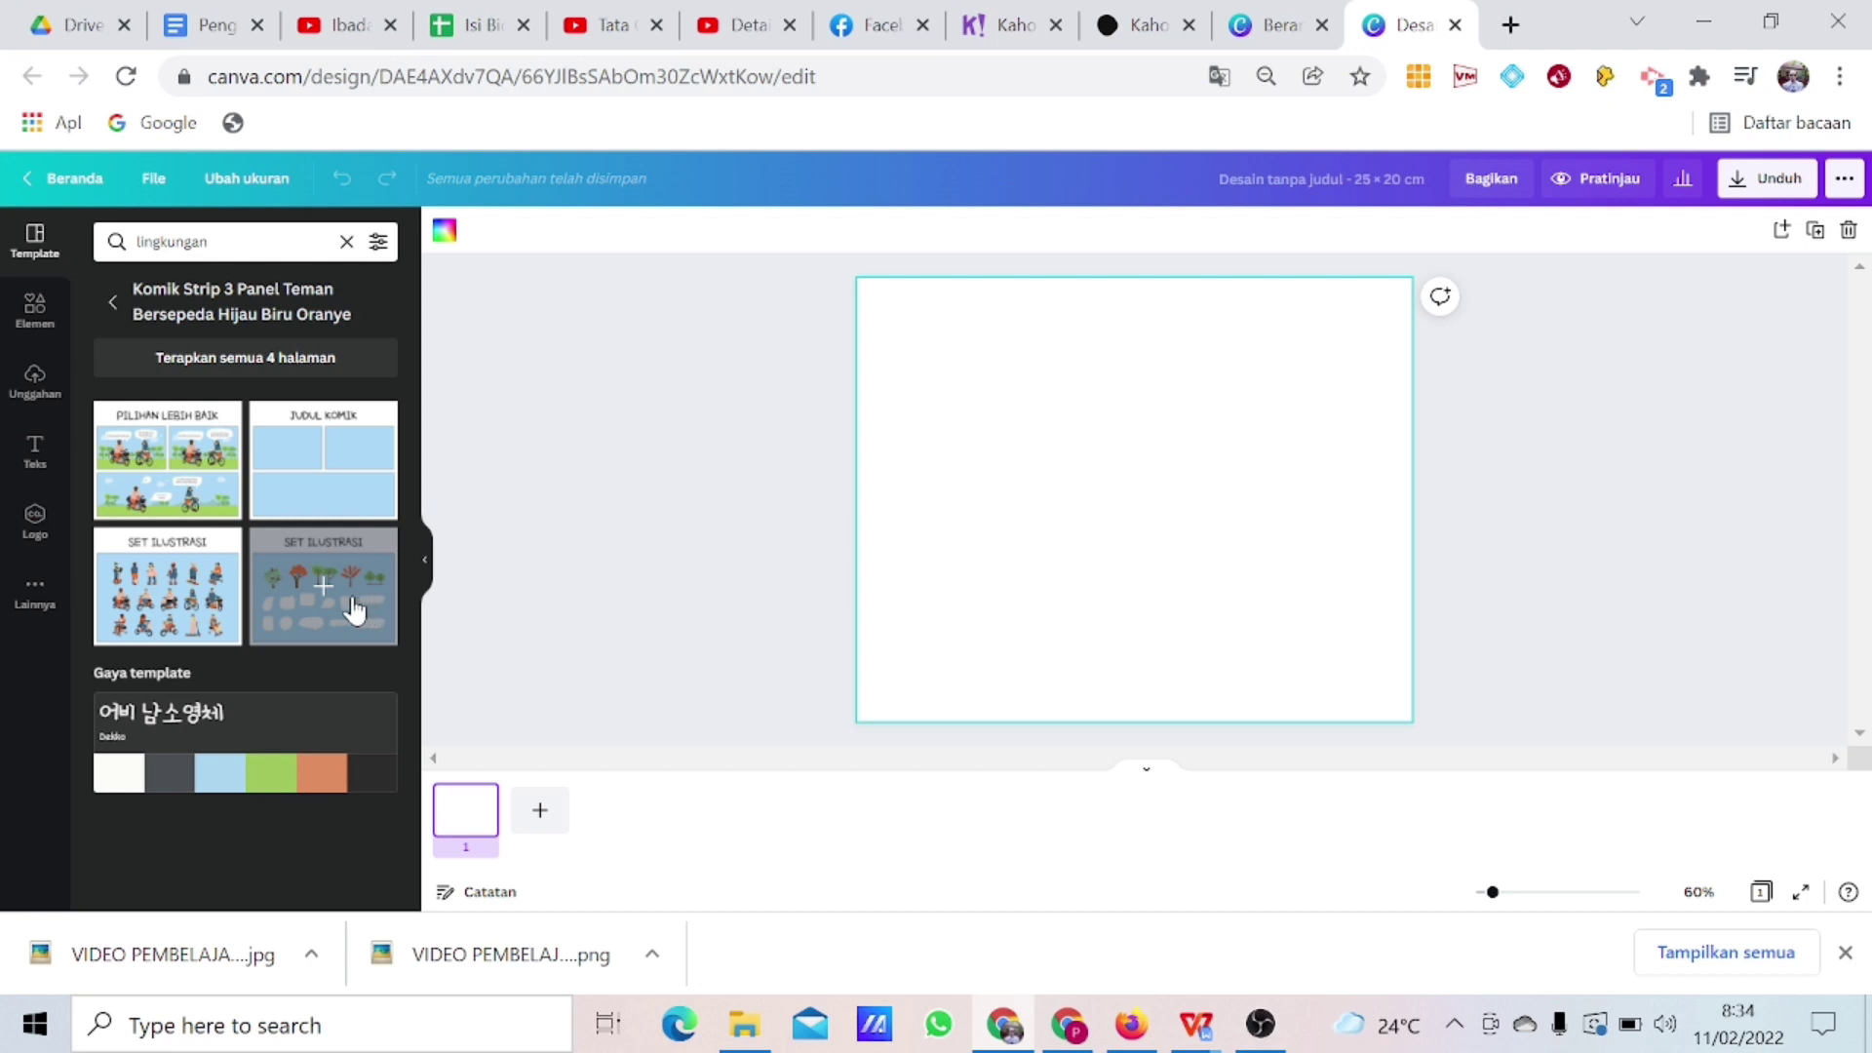
left_click(254, 366)
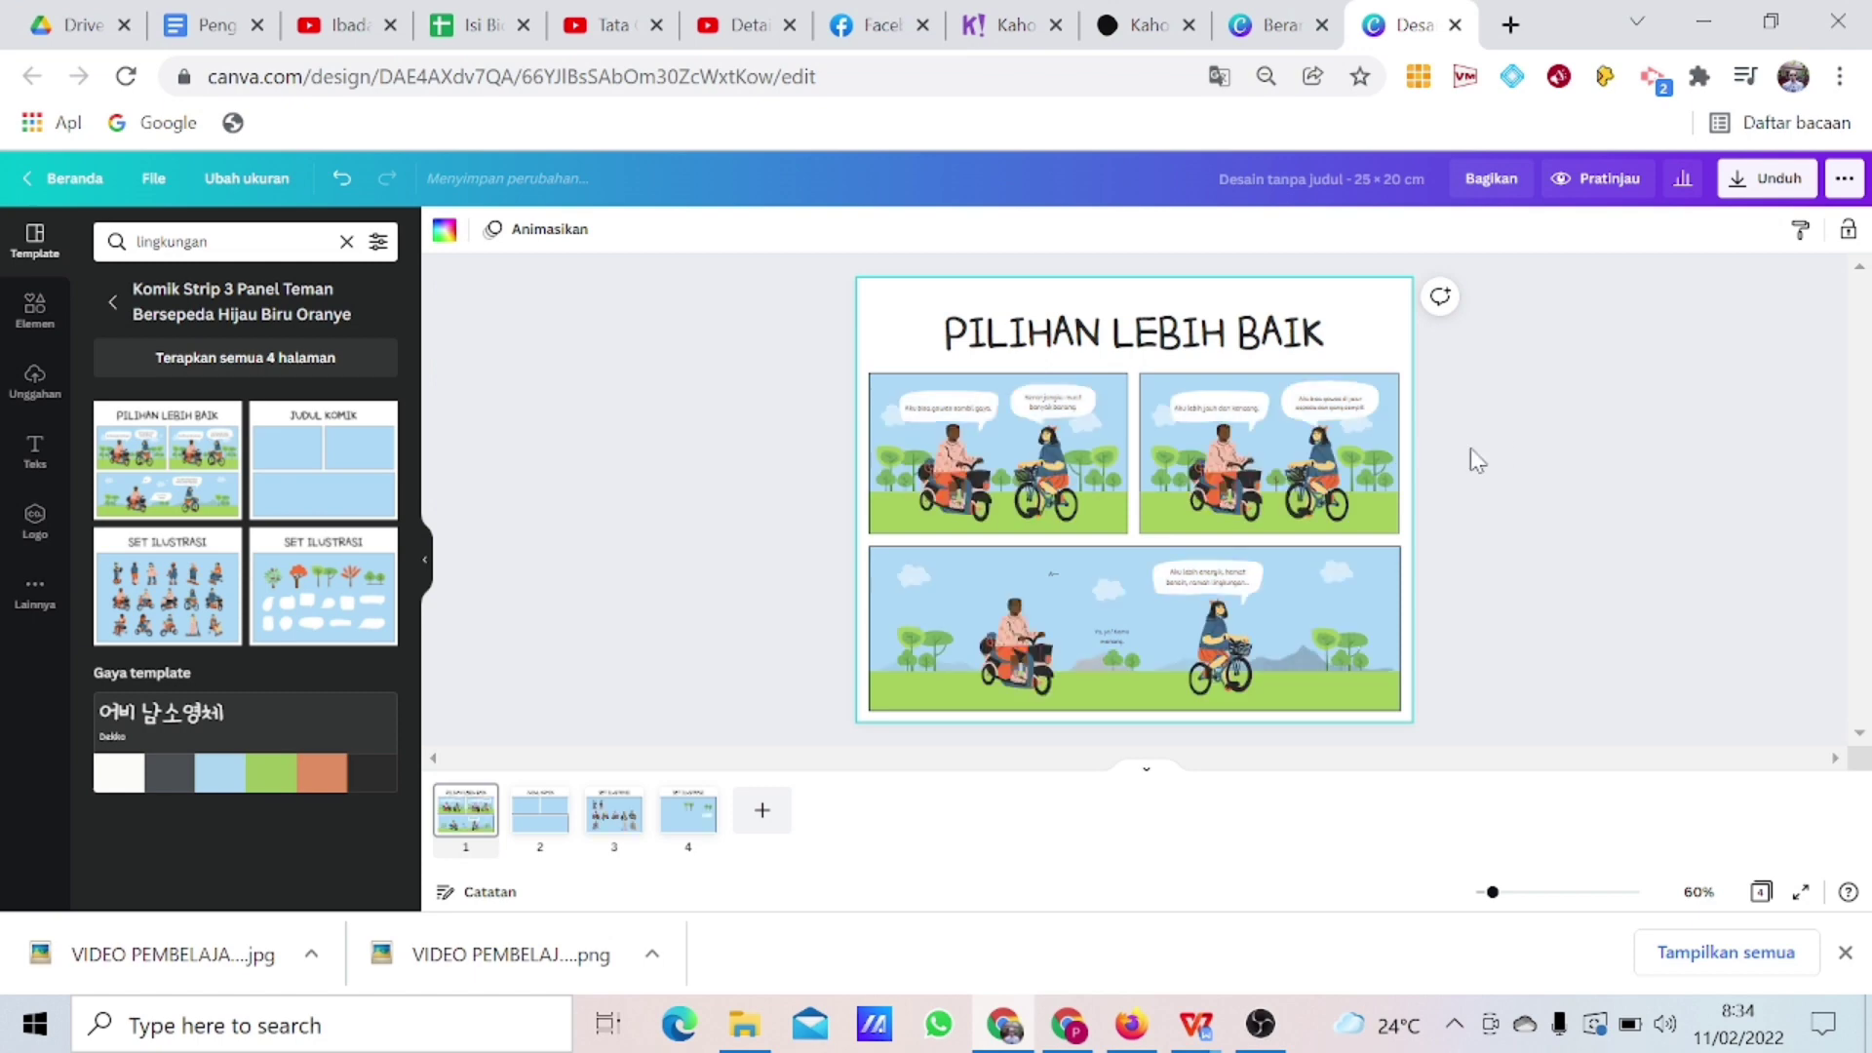
Look through the four template pages and examine the comic panels on page 1 up close.
scroll(1470, 447, "down", 2)
scroll(1471, 470, "down", 2)
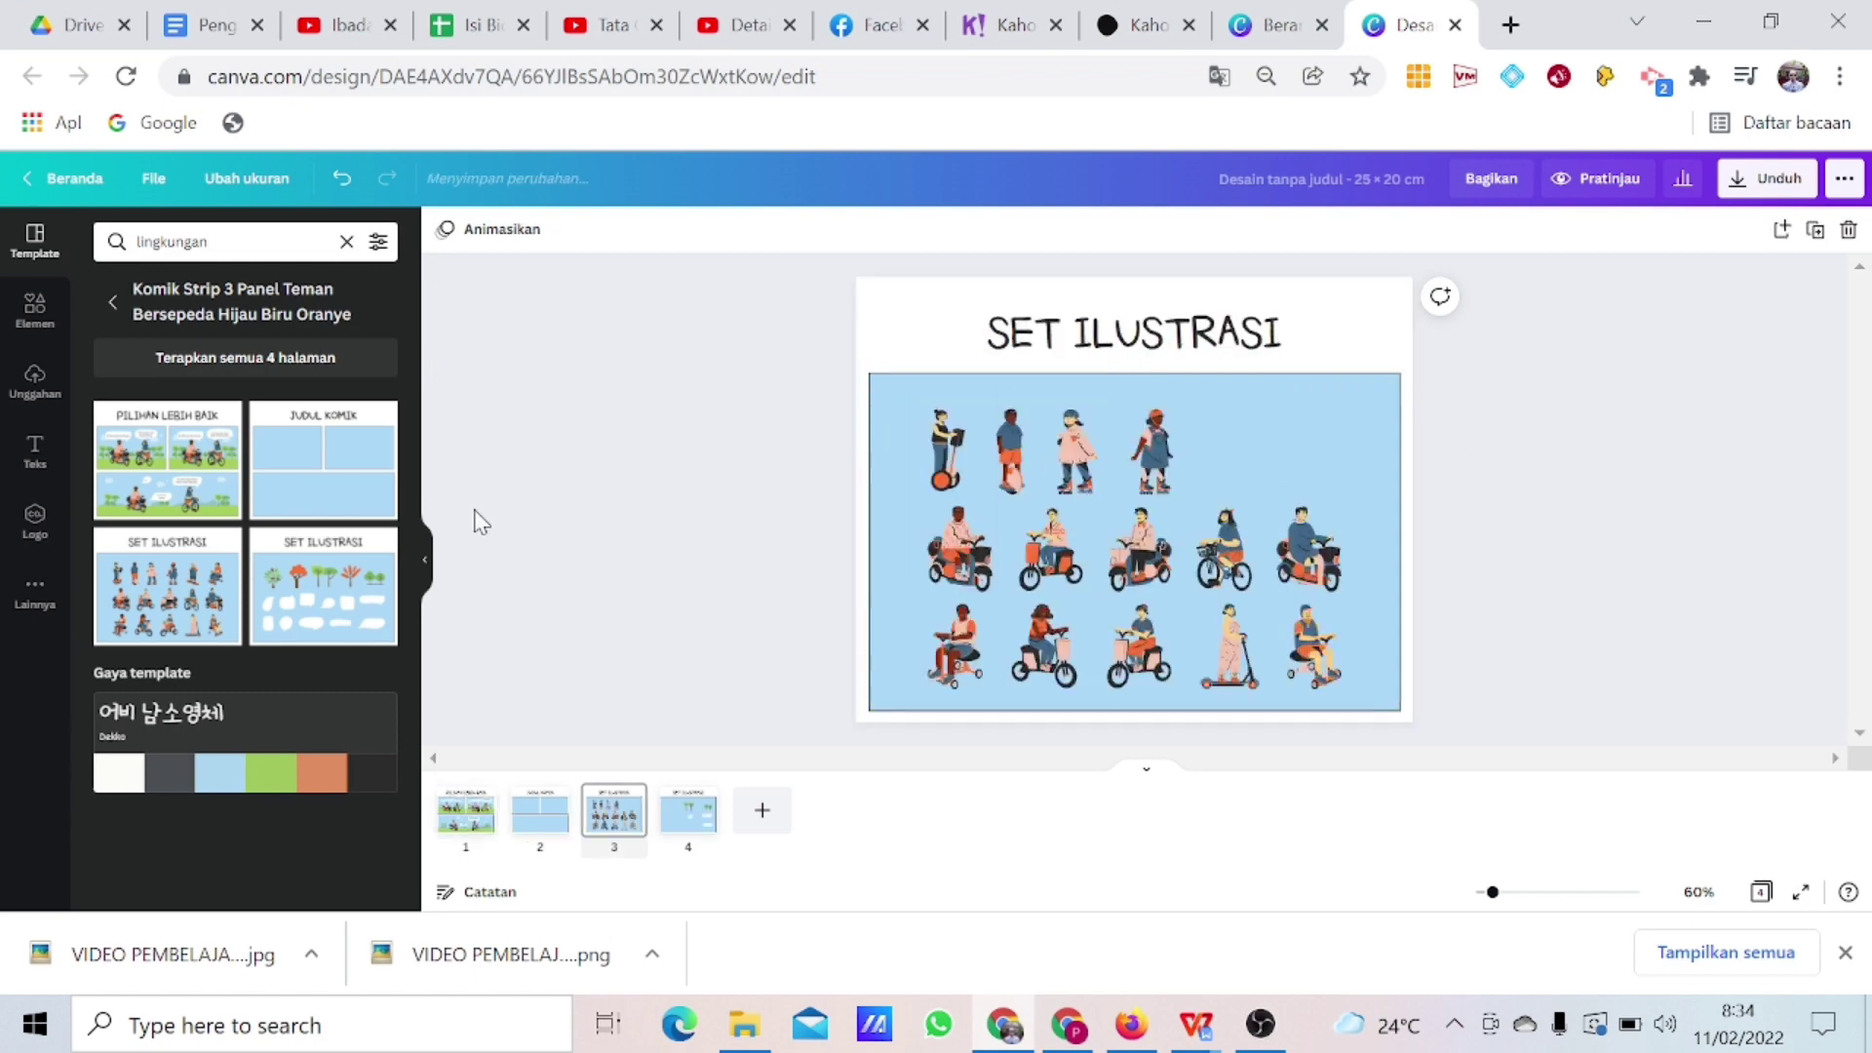
scroll(1523, 470, "down", 2)
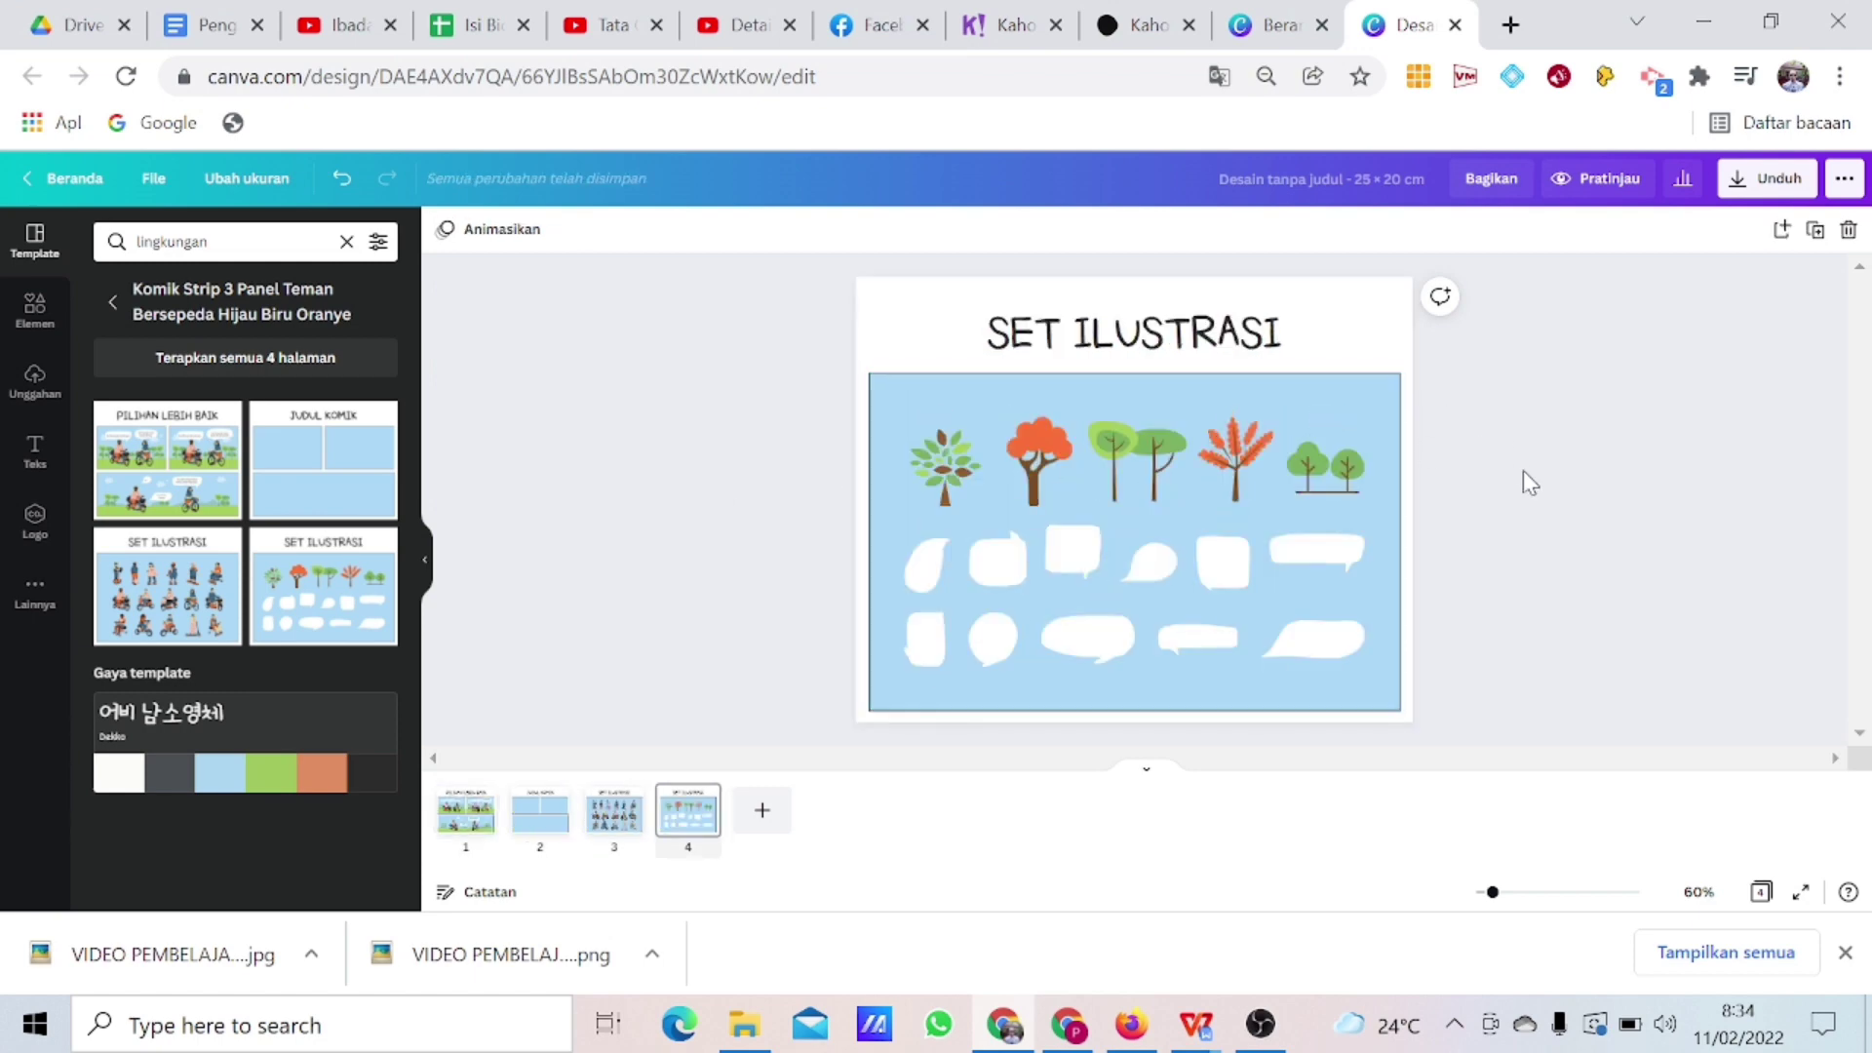
scroll(1523, 472, "up", 6)
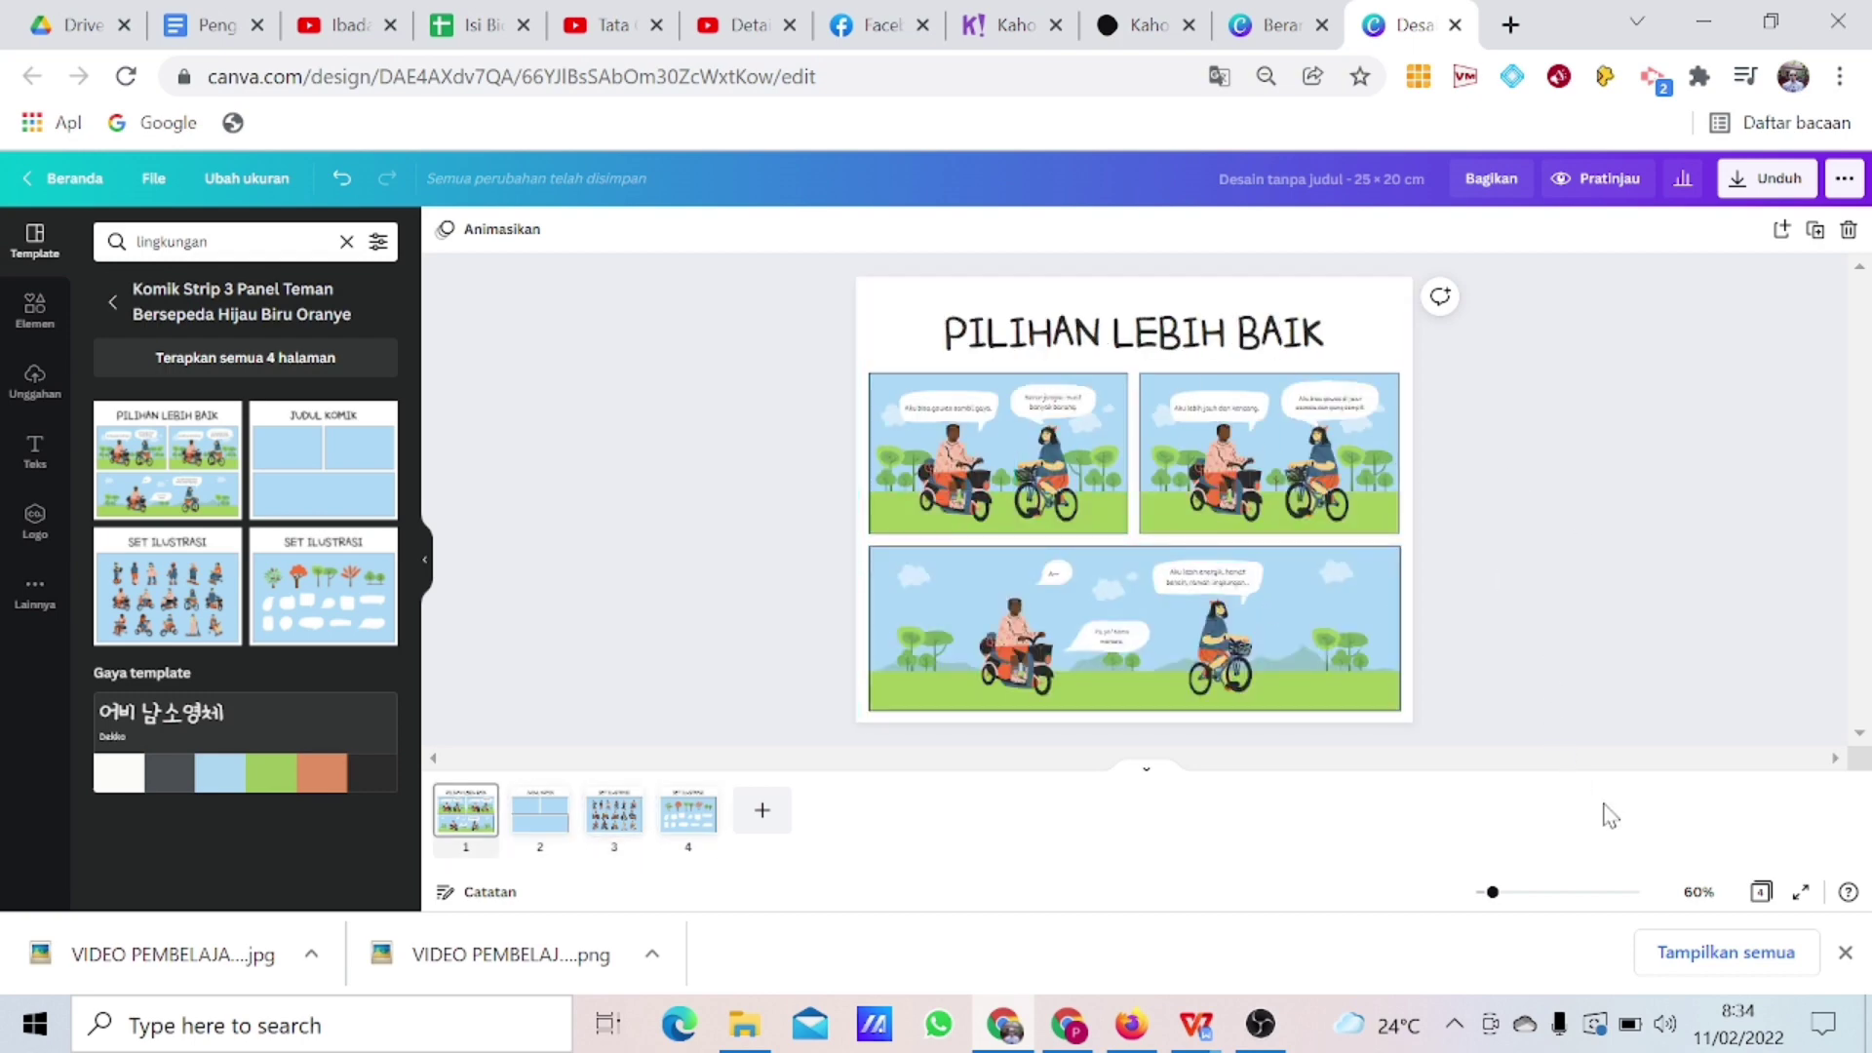
mouse_move(1494, 892)
left_mouse_down()
mouse_move(1526, 898)
mouse_move(1510, 892)
left_mouse_up()
scroll(1571, 641, "down", 3)
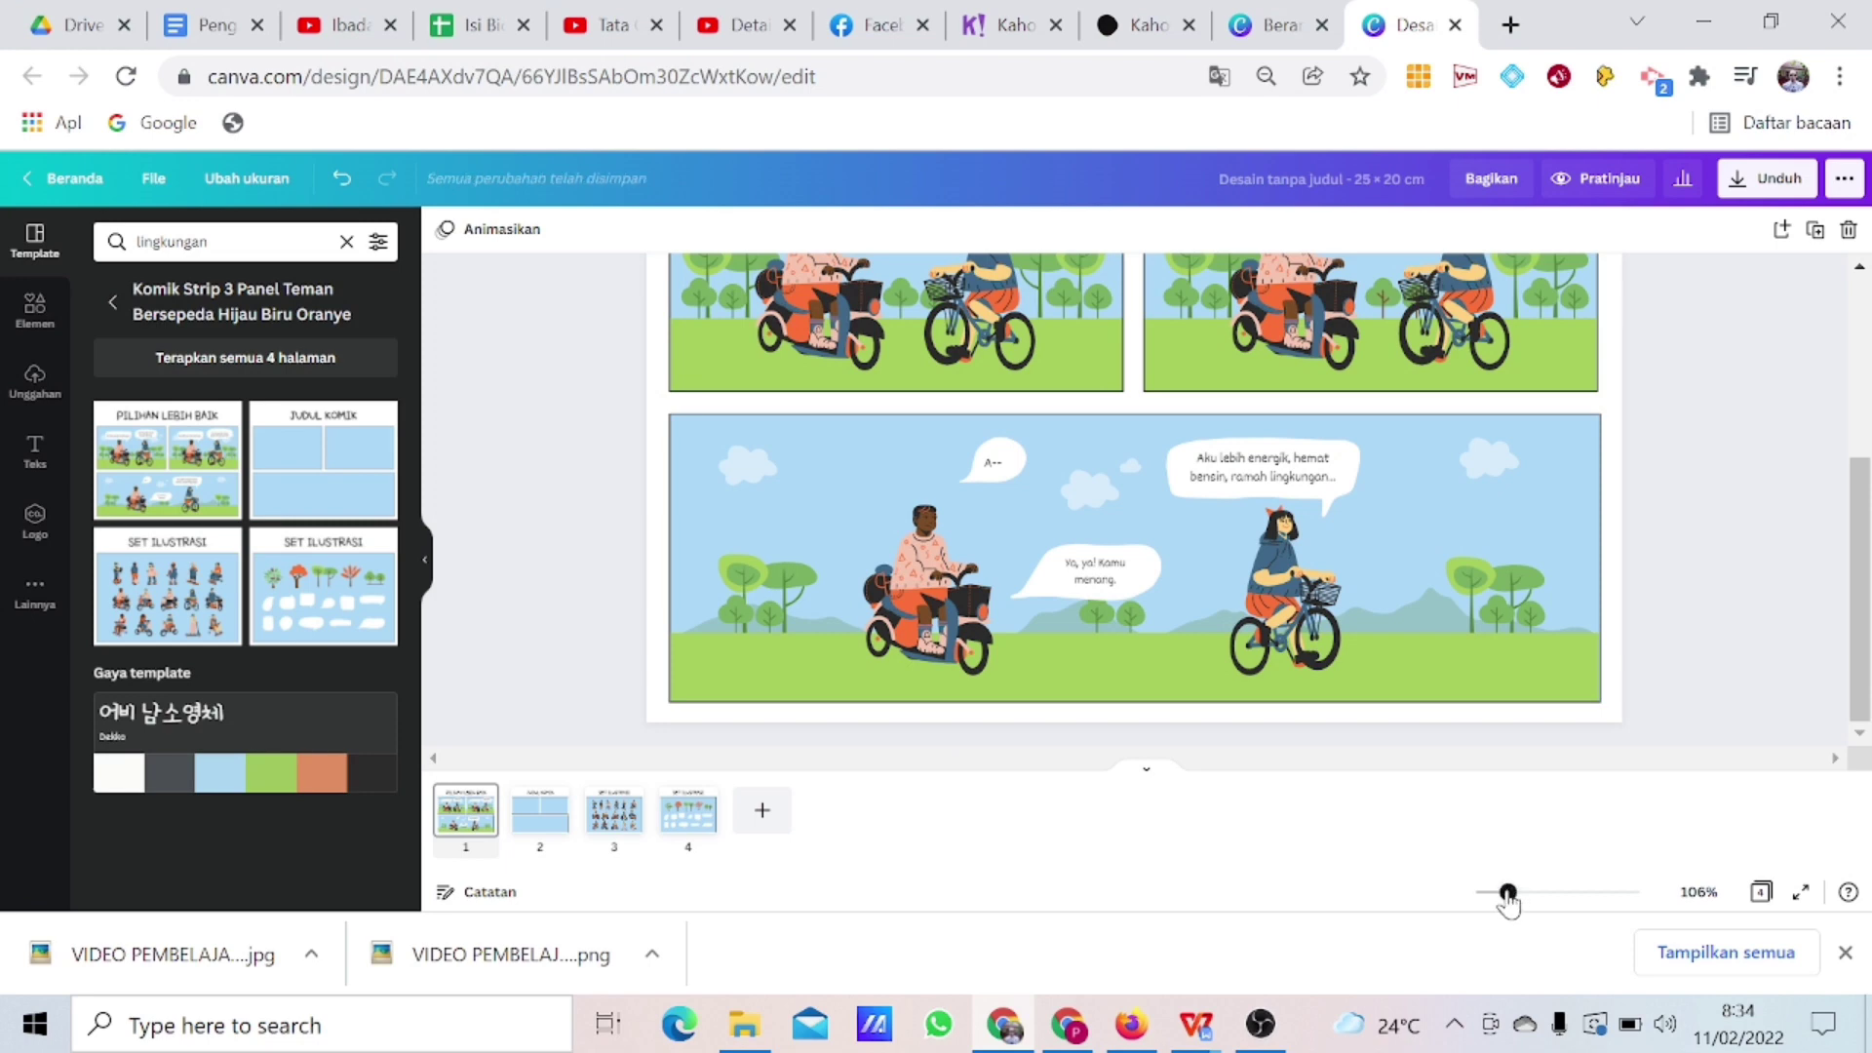
left_click_drag(1508, 892, 1476, 892)
Review the blank panel layout on page 2 and the illustration sets on pages 3 and 4.
left_click(551, 828)
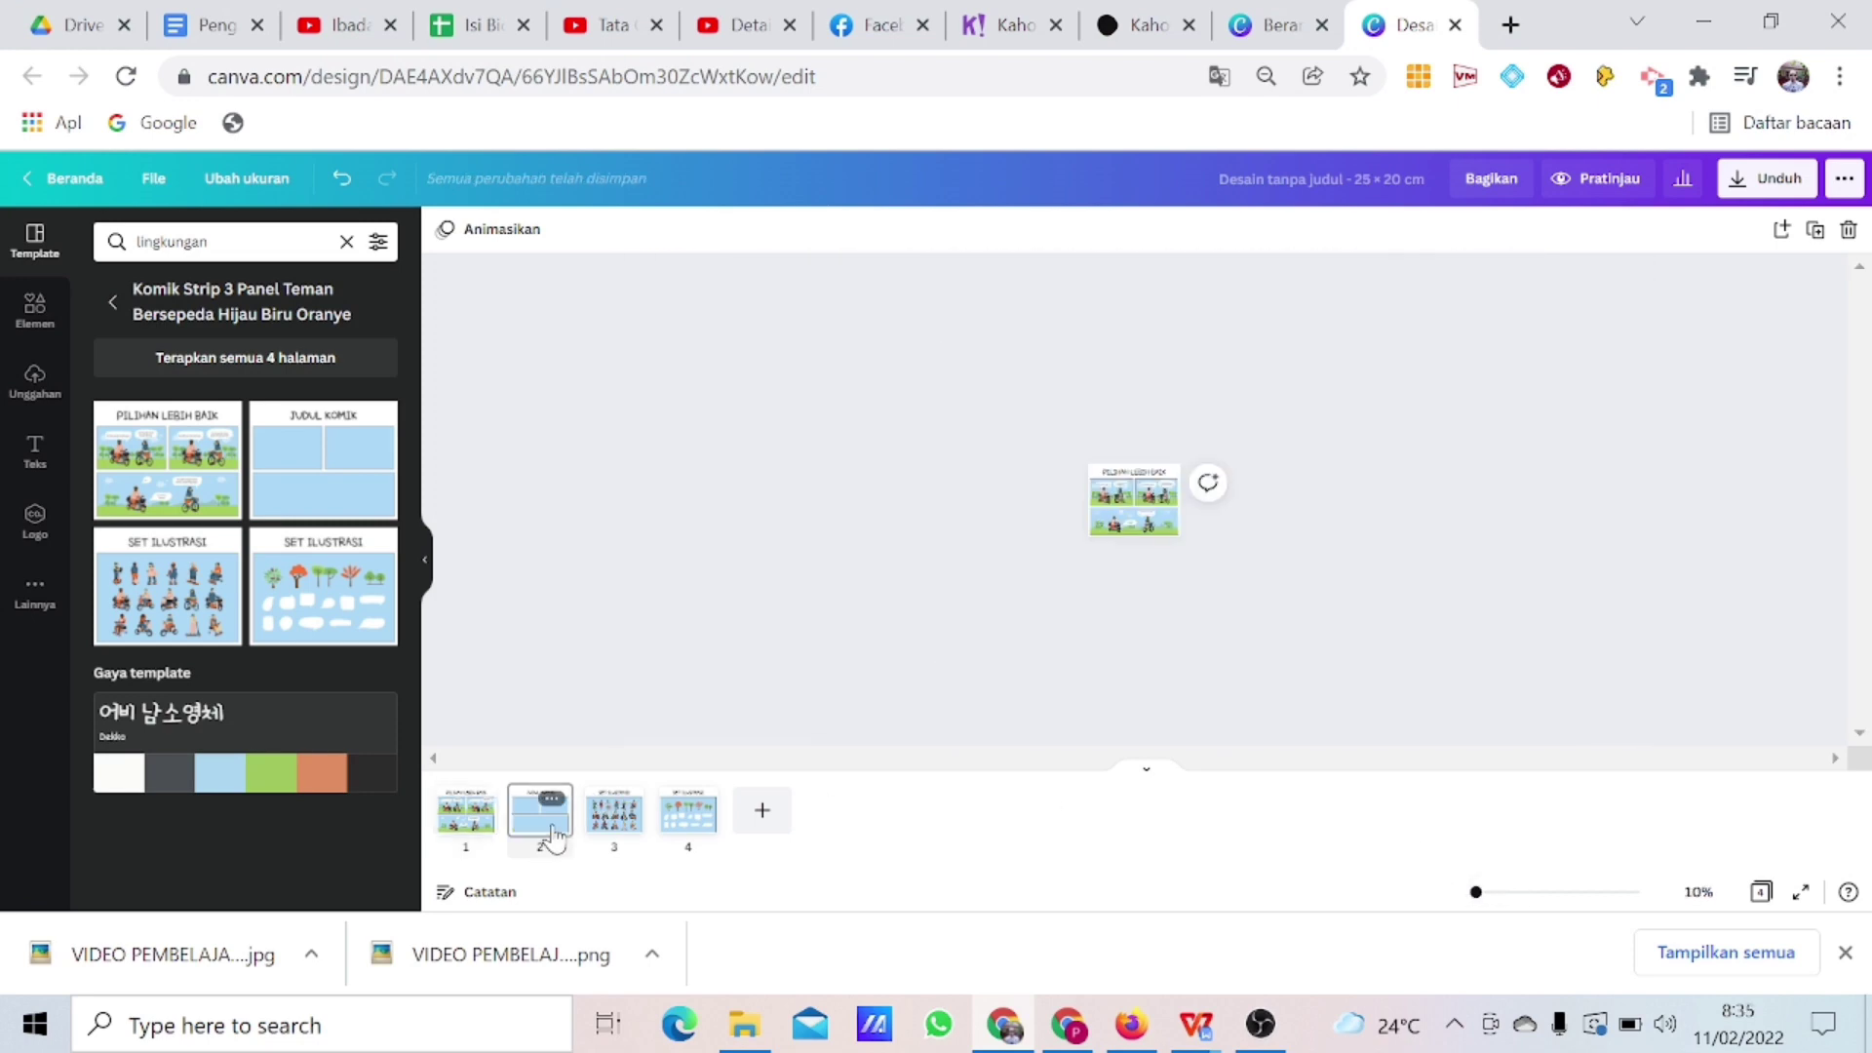
left_click_drag(1476, 892, 1492, 893)
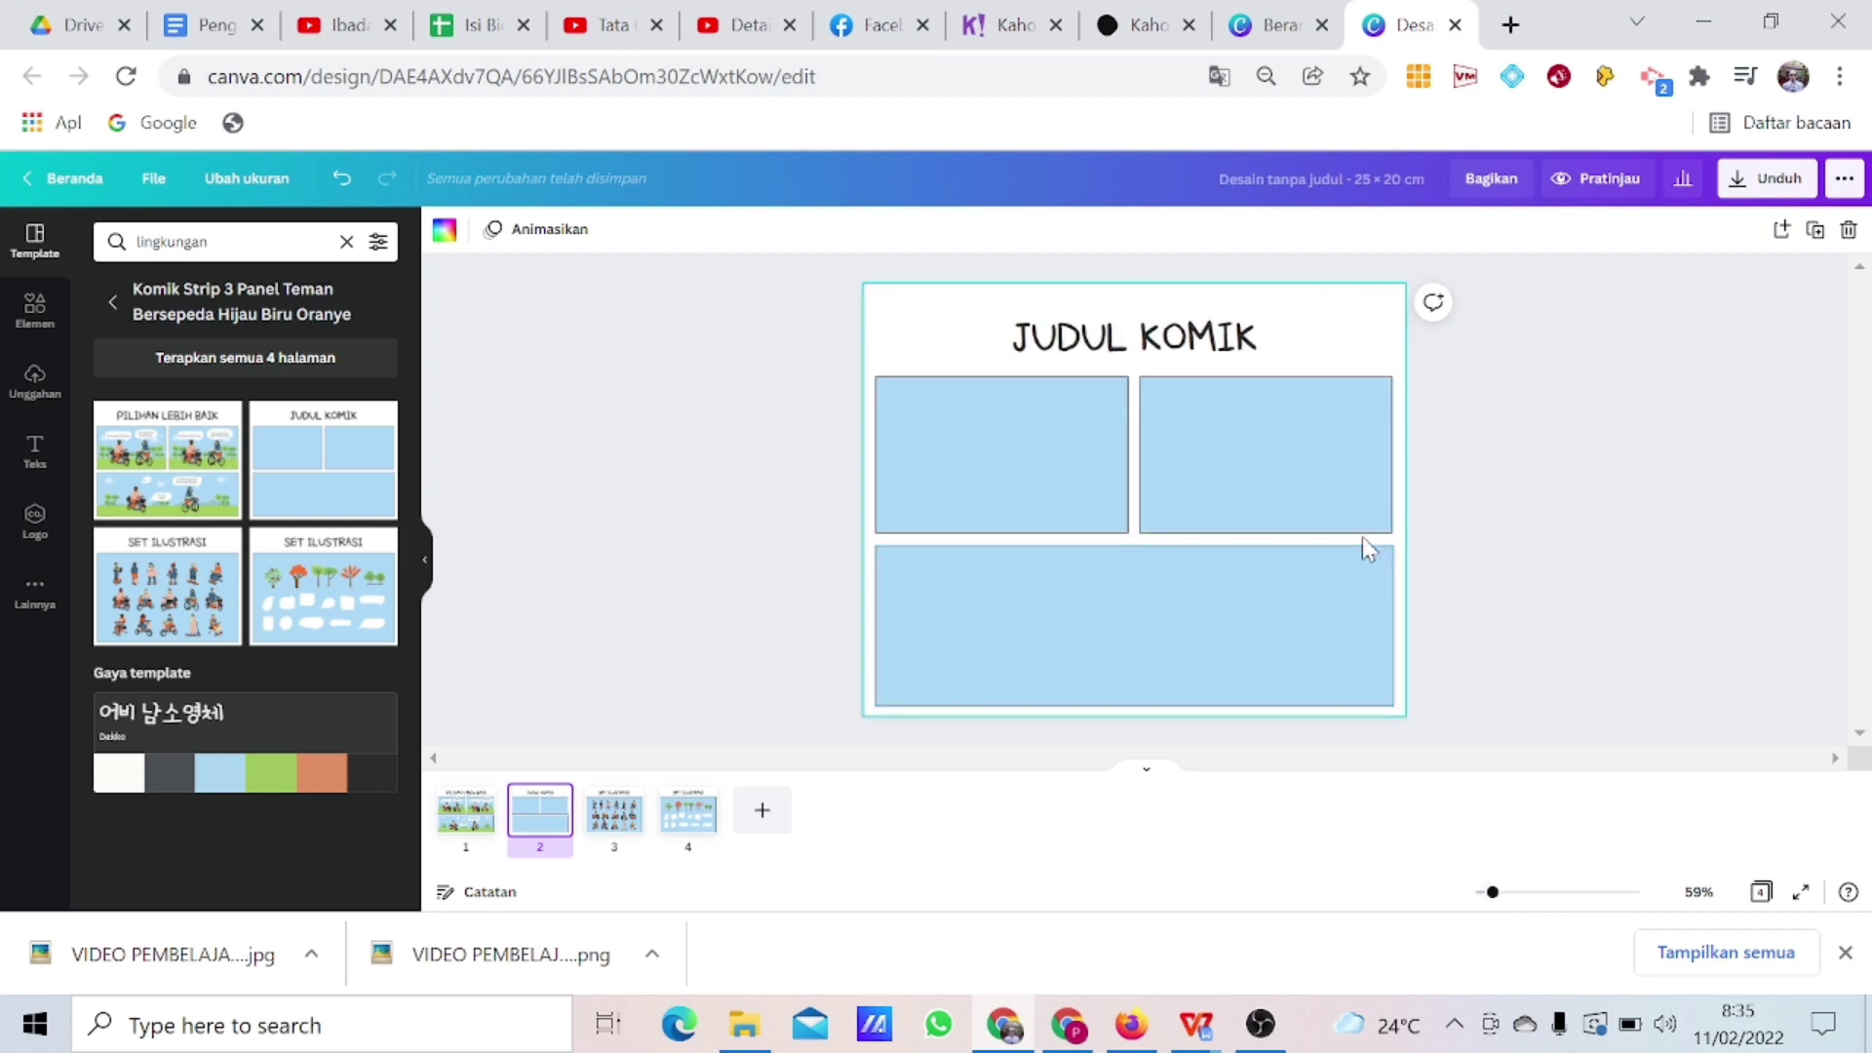
left_click(614, 826)
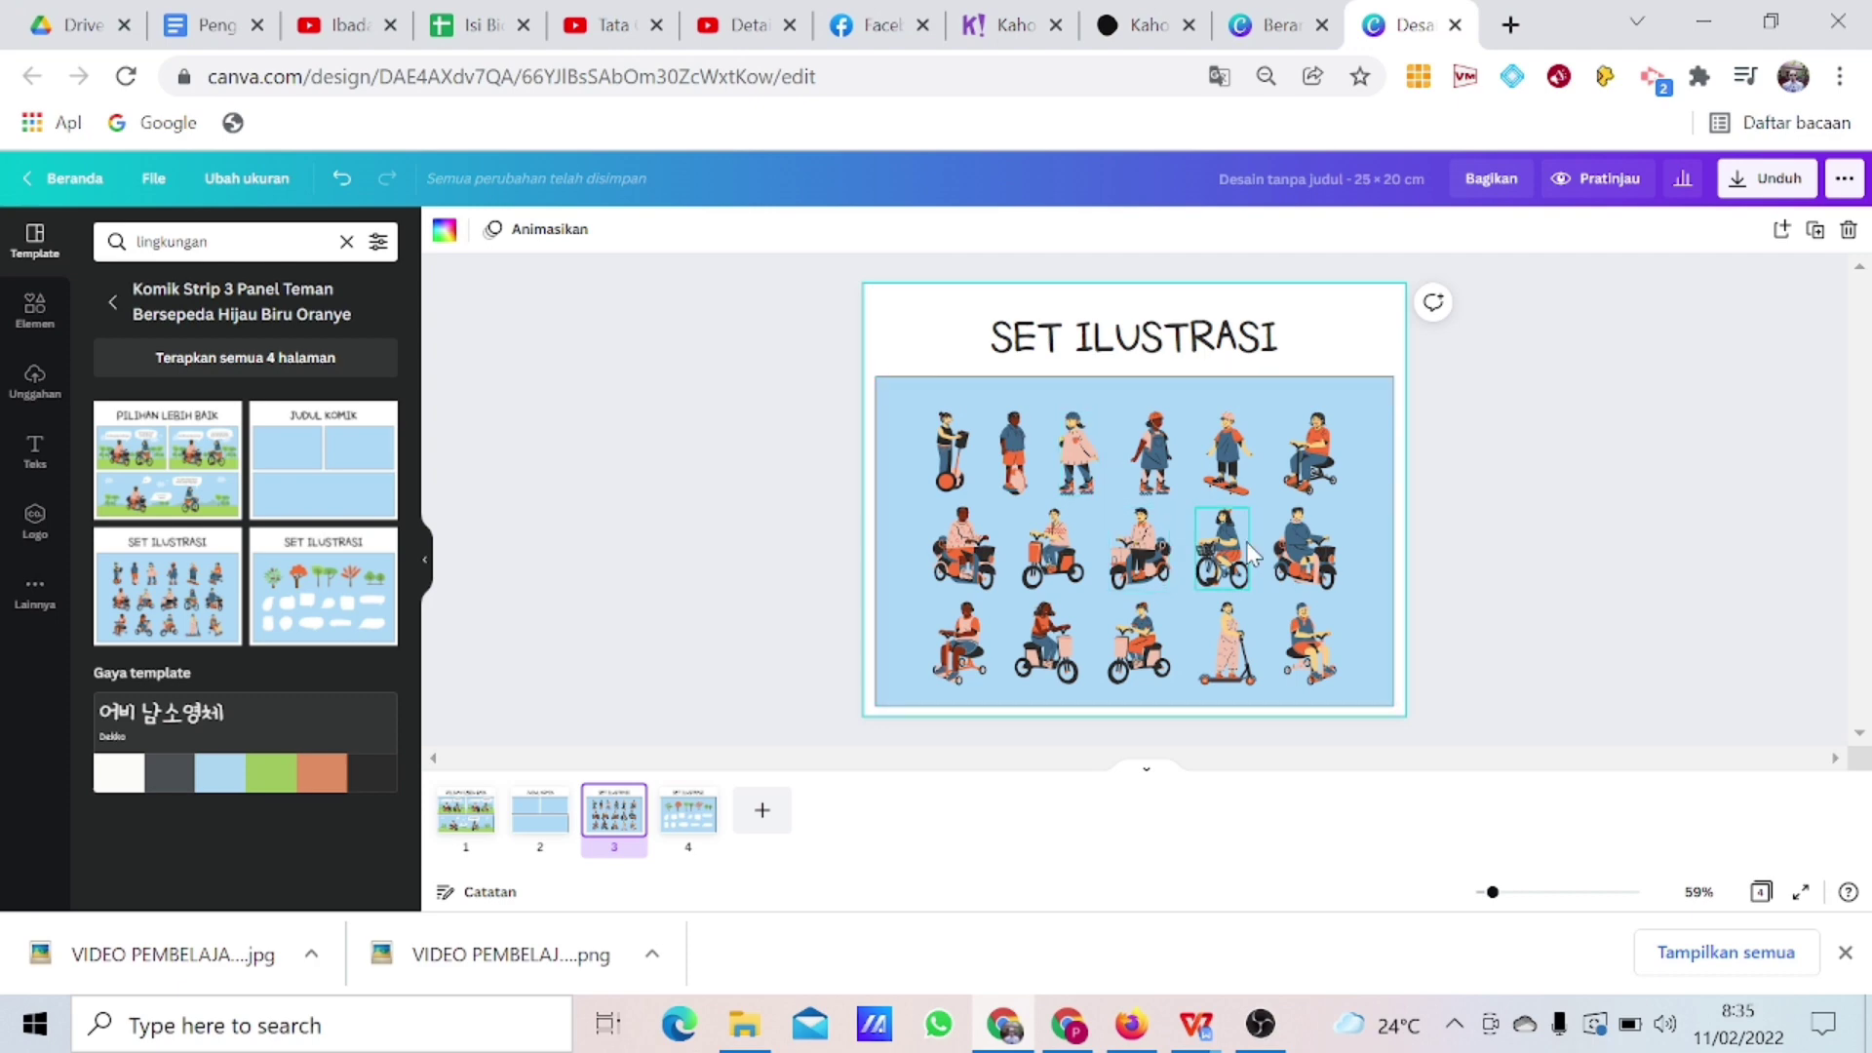
left_click(540, 812)
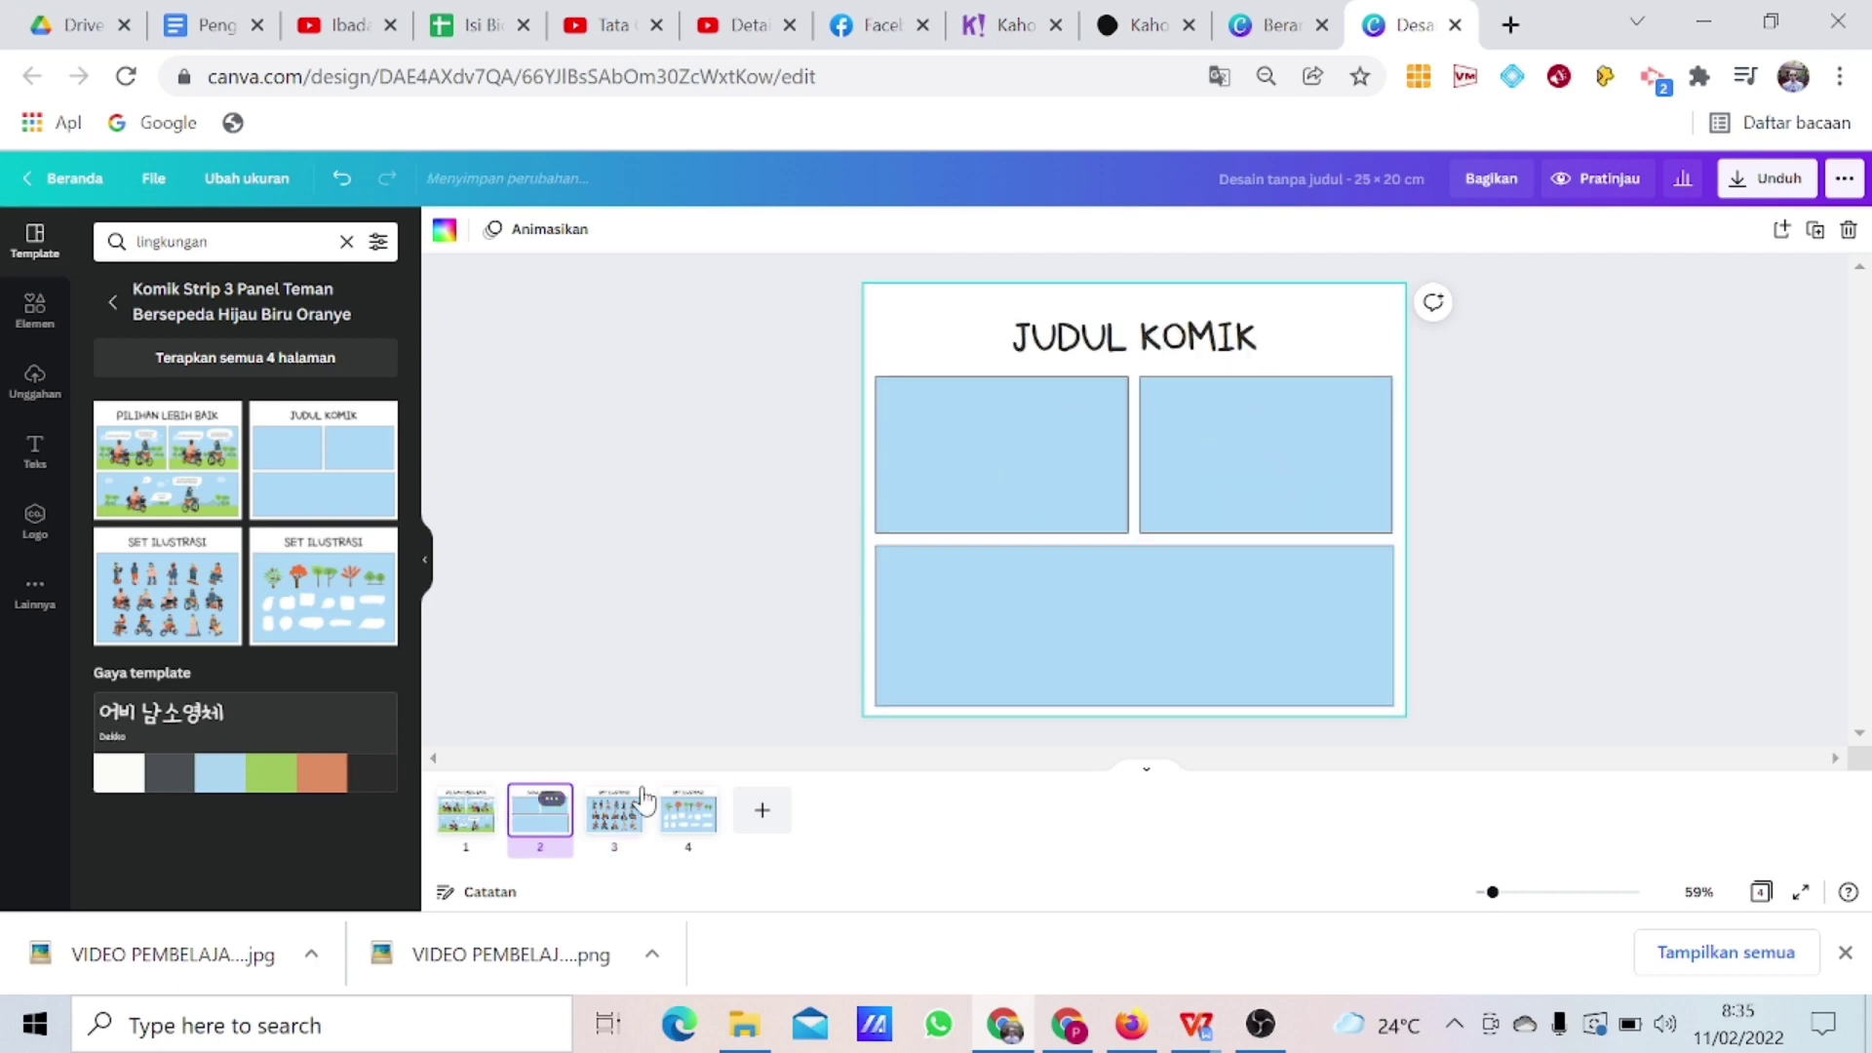
right_click(694, 824)
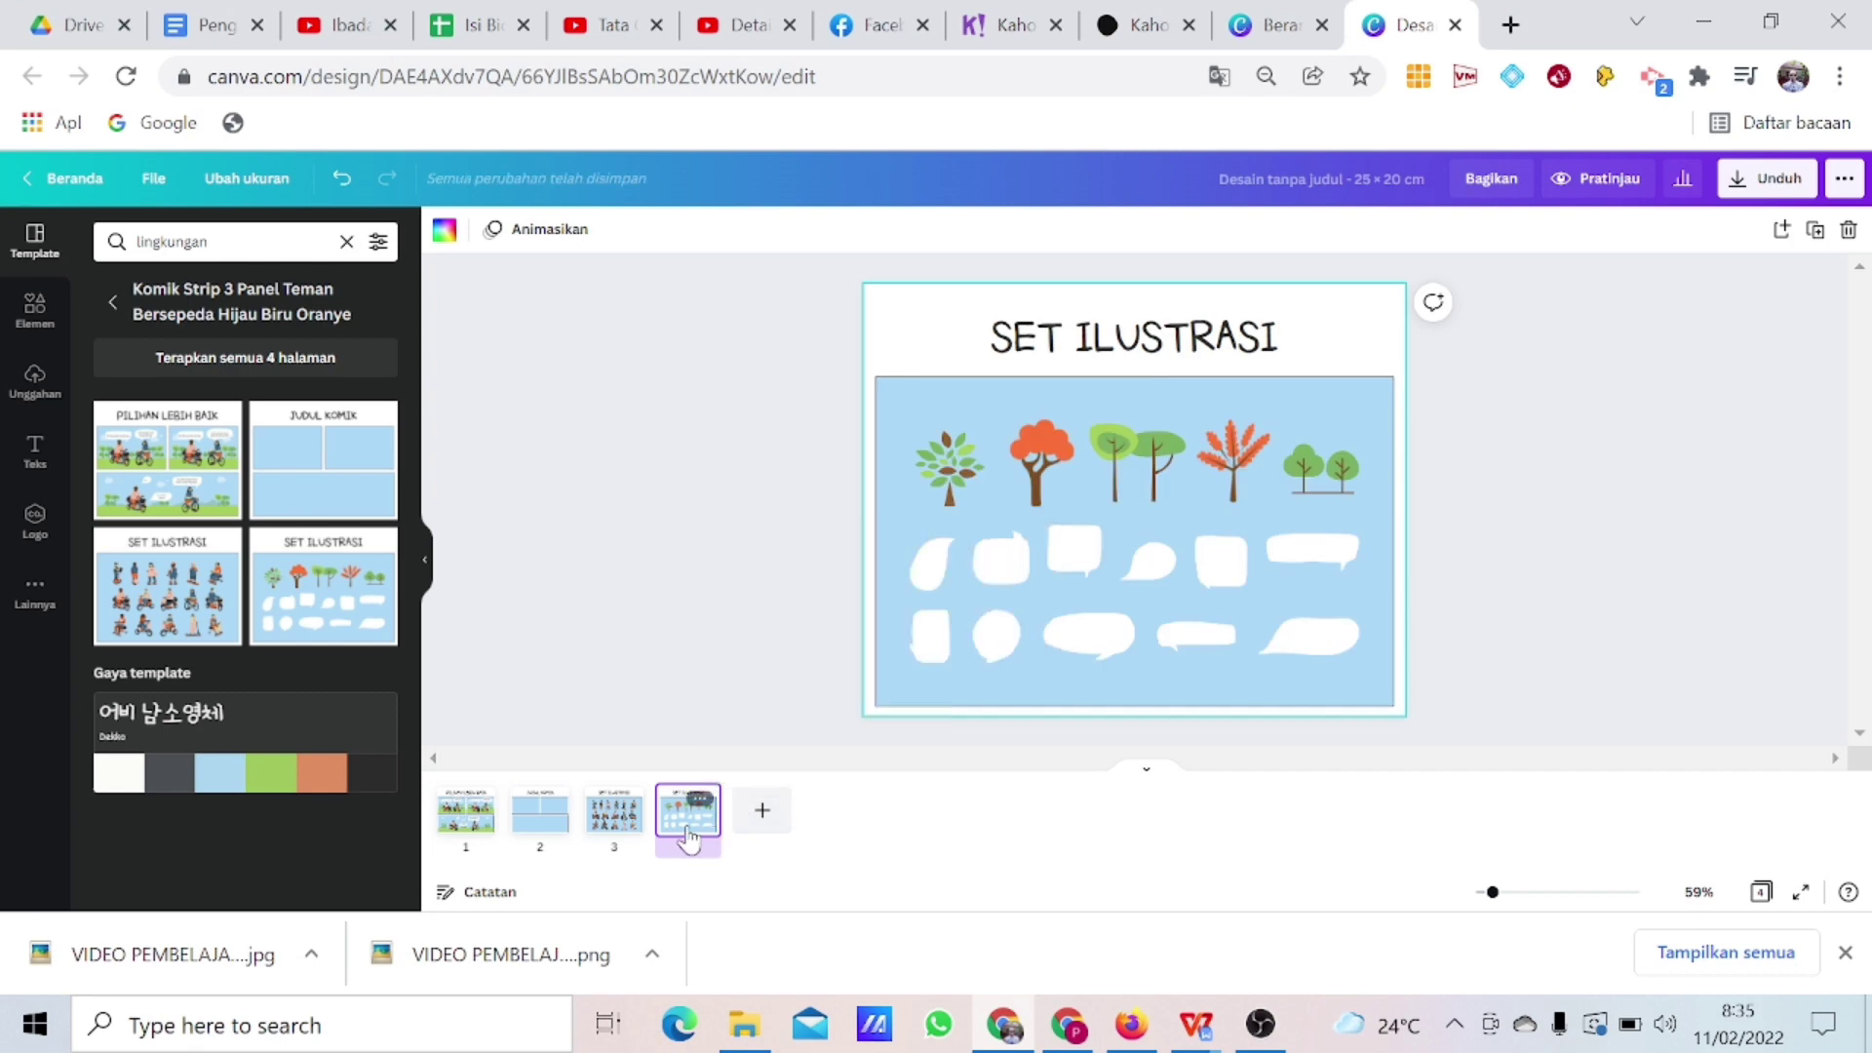
left_click(688, 830)
left_click(617, 830)
left_click(667, 825)
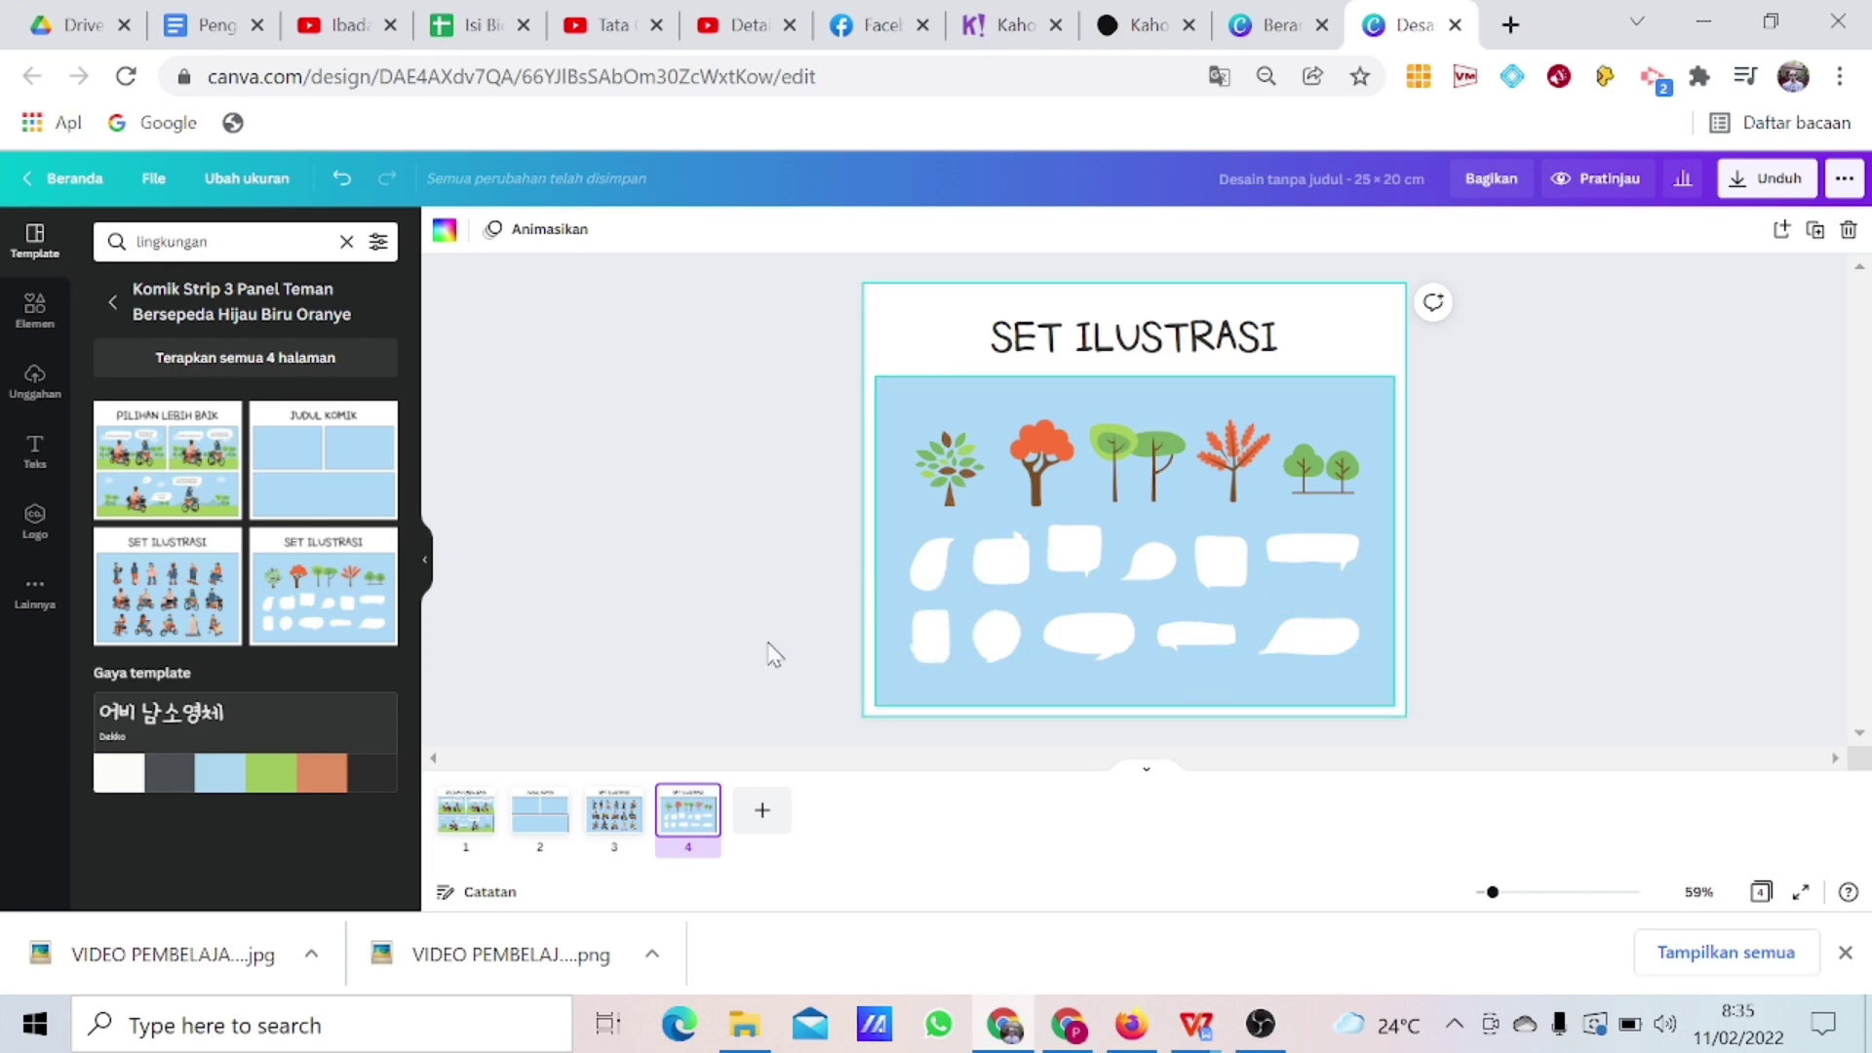
Replace the comic title on page 1 with "BELAJAR KELOMPOK".
left_click(464, 822)
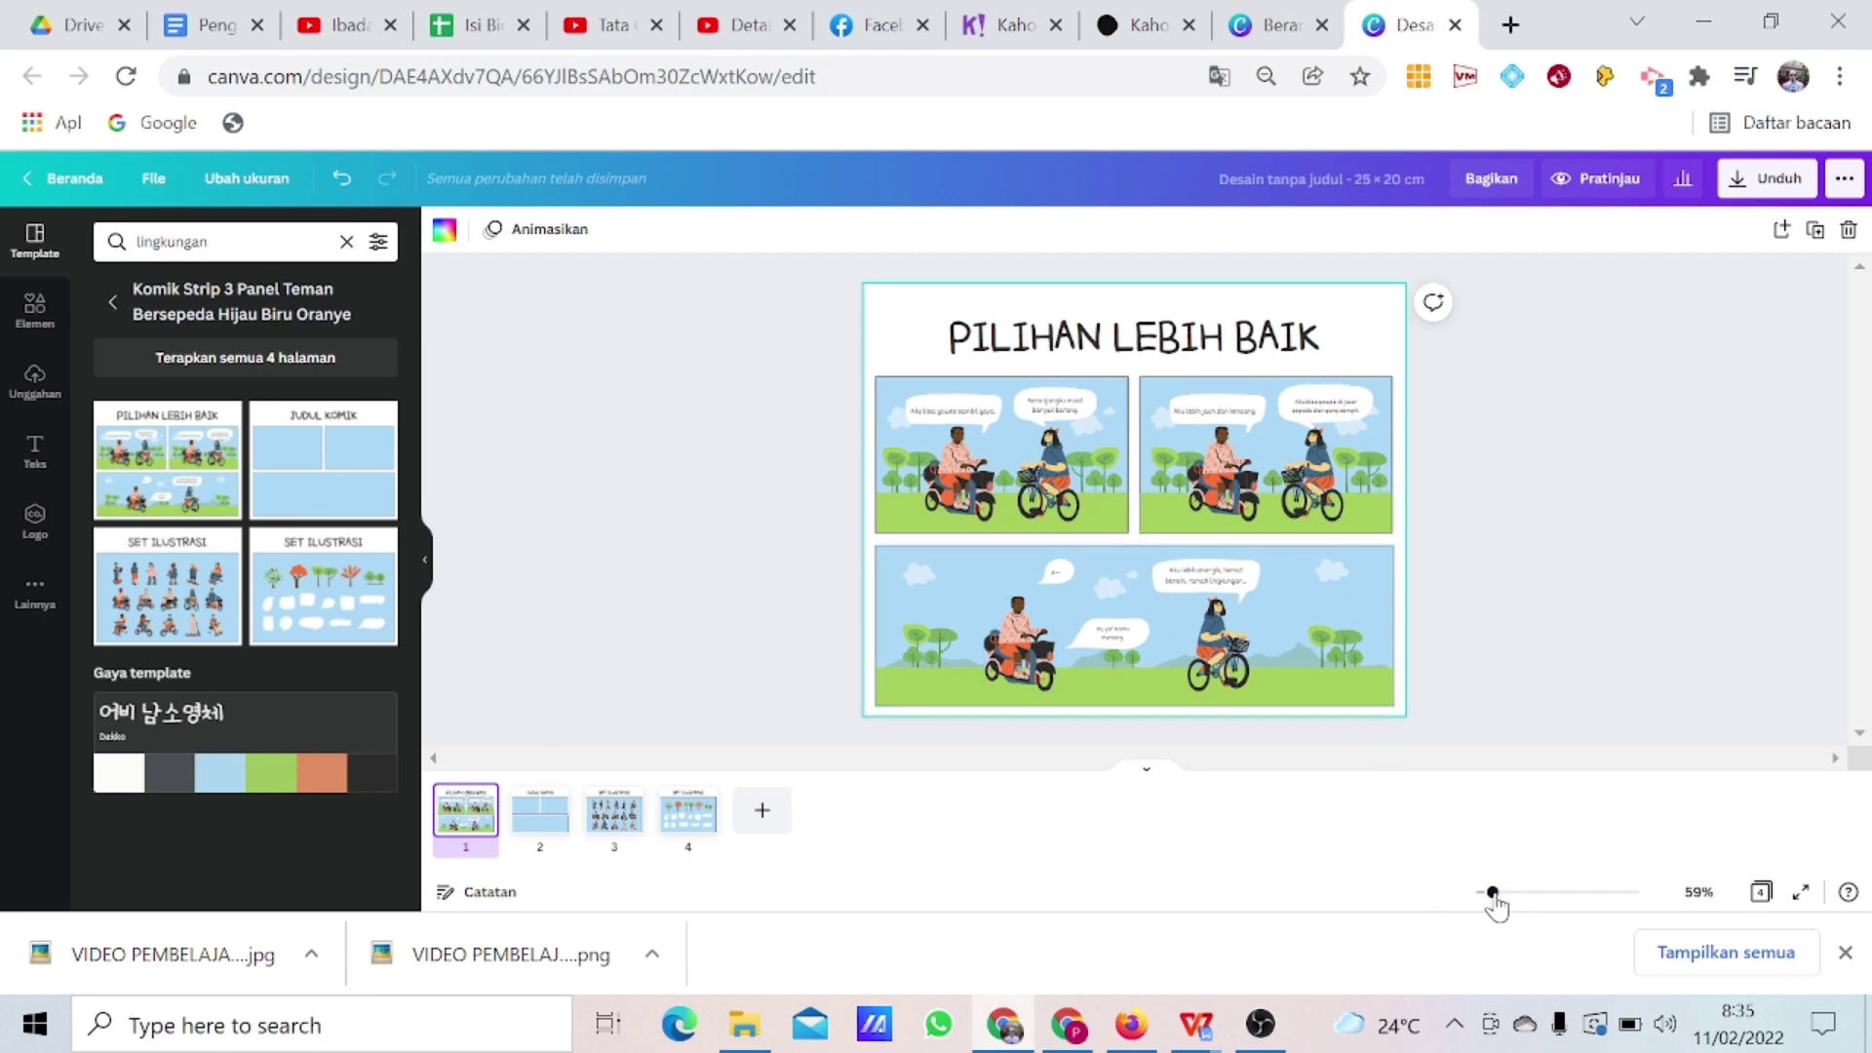
left_click_drag(1494, 893, 1508, 893)
scroll(1404, 645, "down", 2)
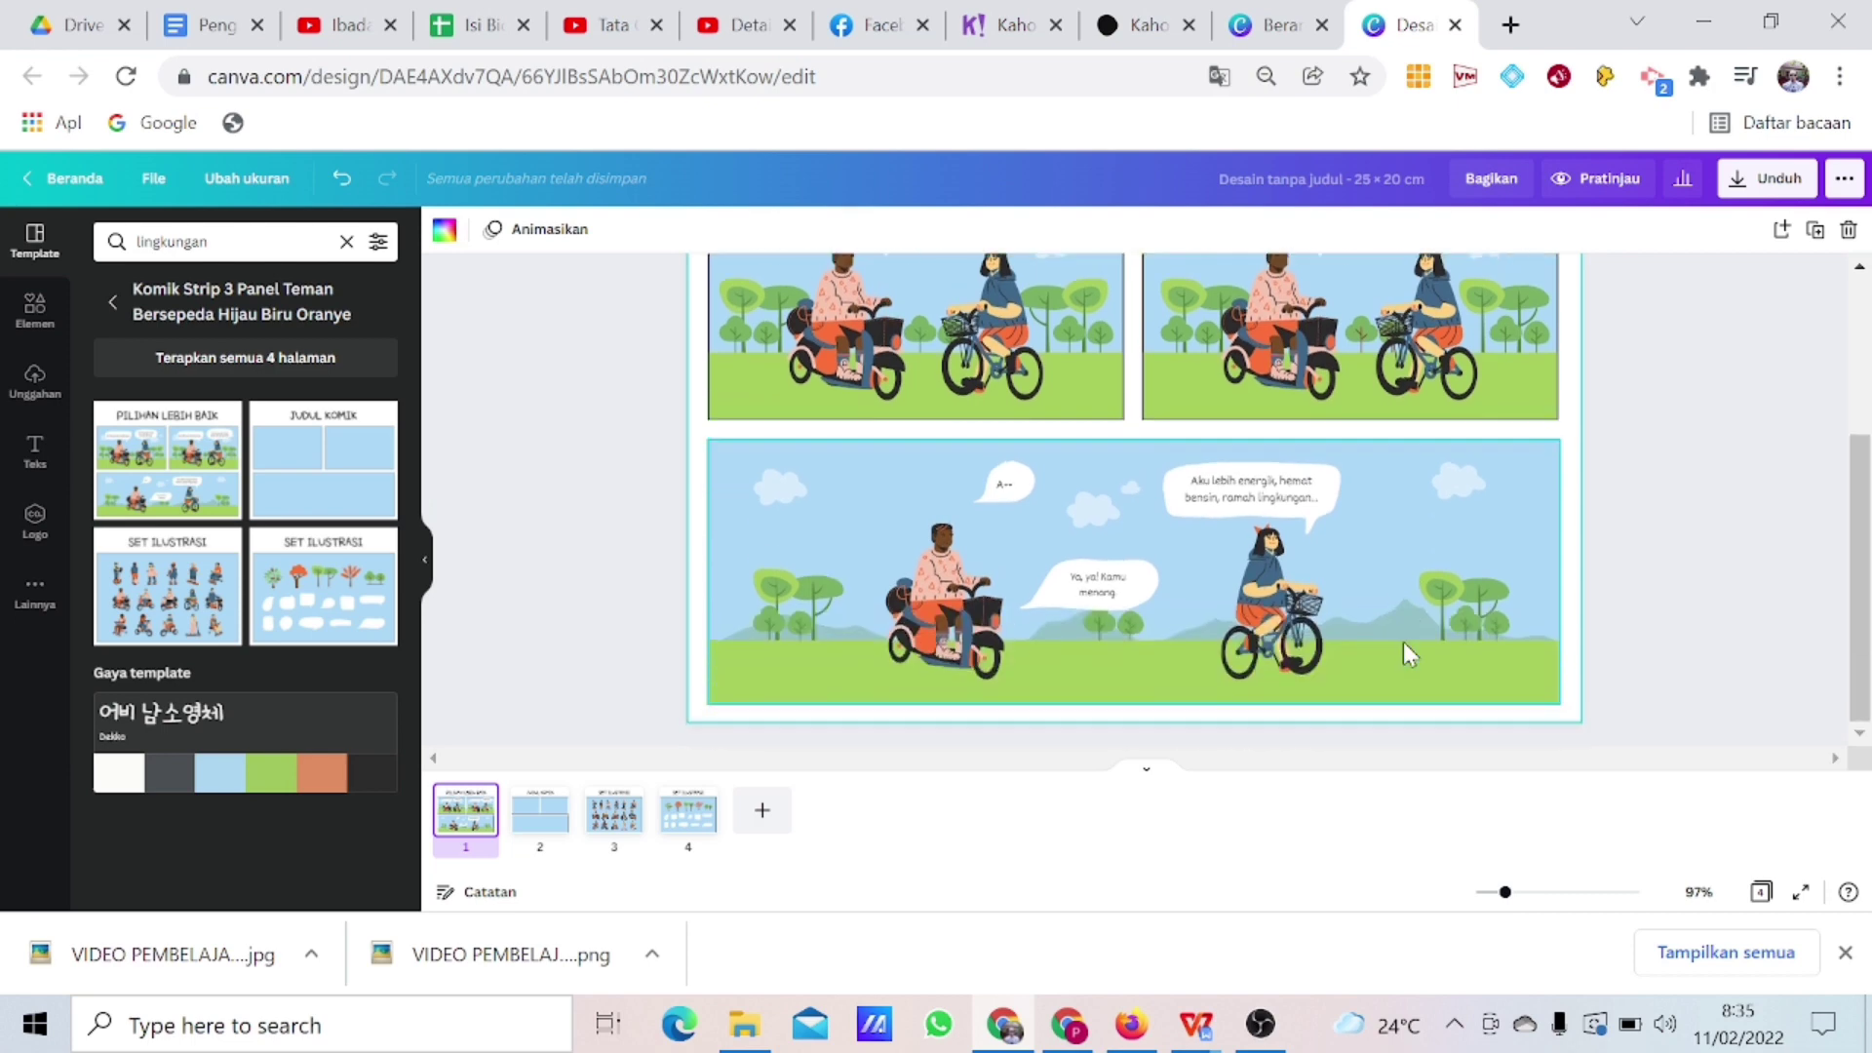
scroll(1400, 642, "up", 3)
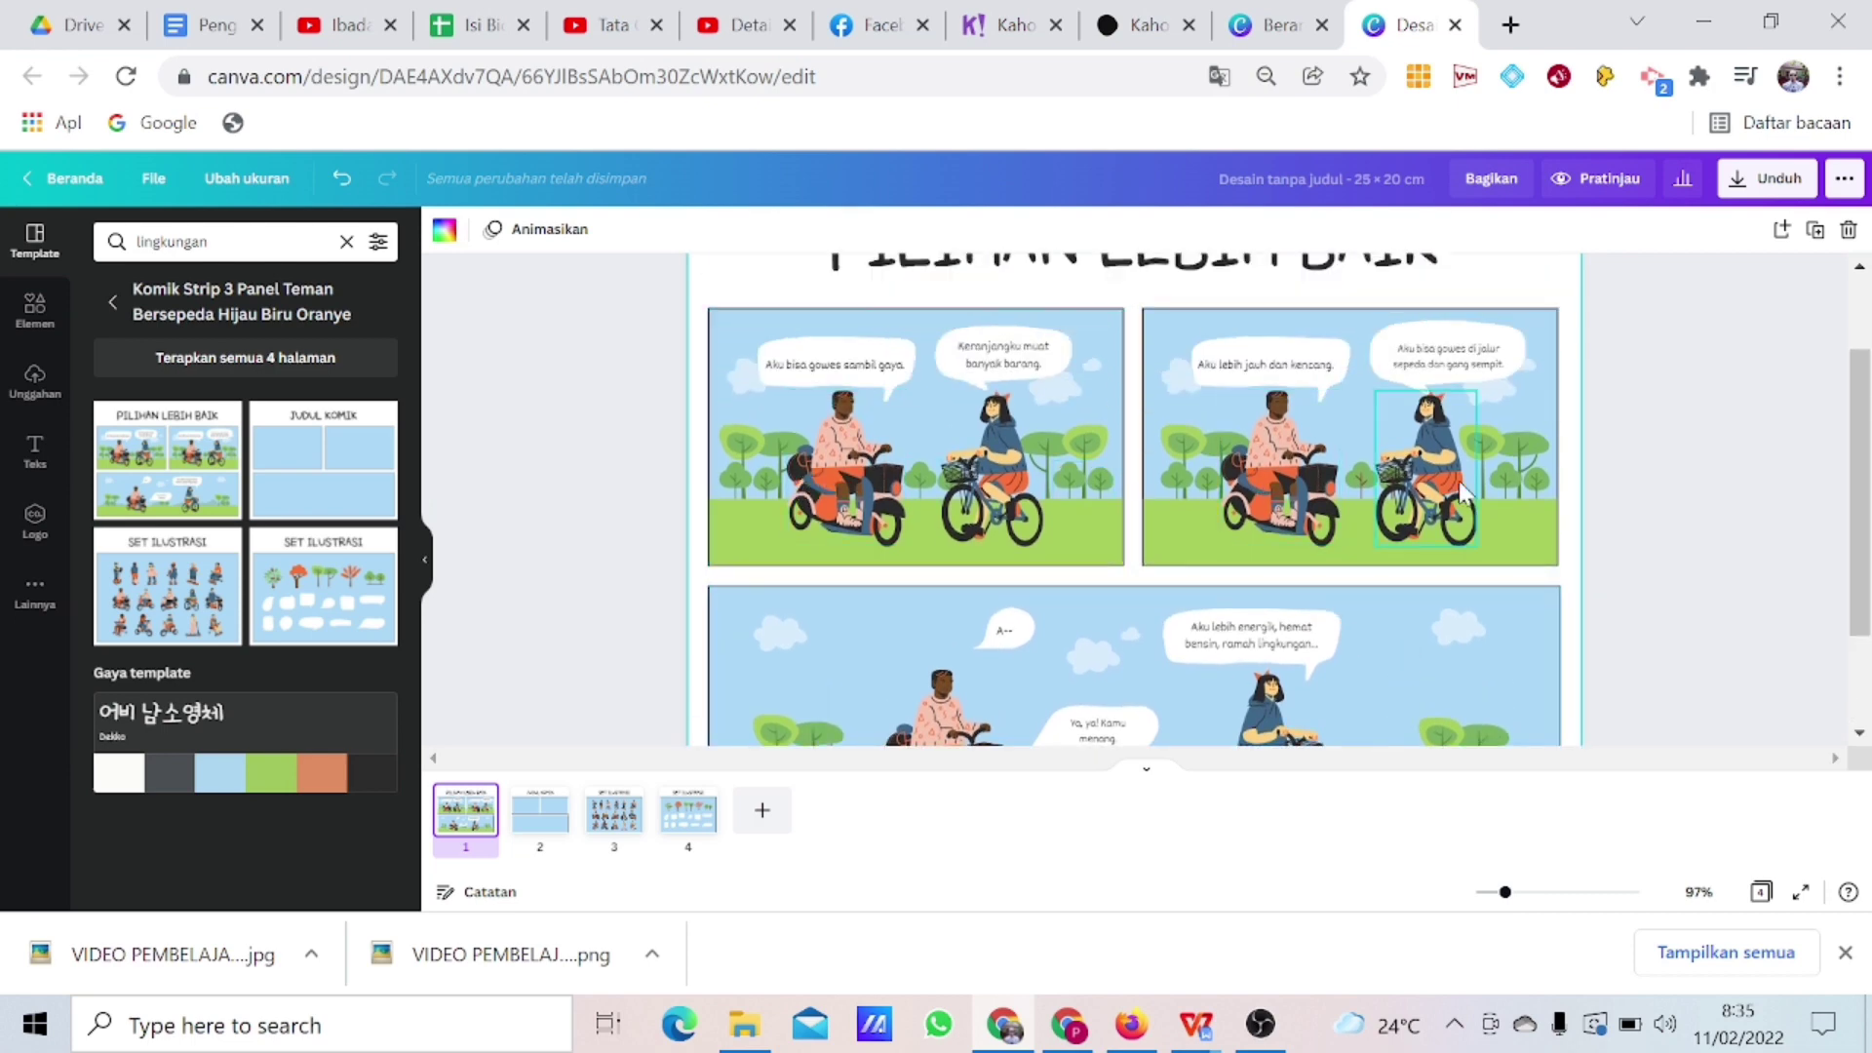
scroll(1501, 493, "up", 3)
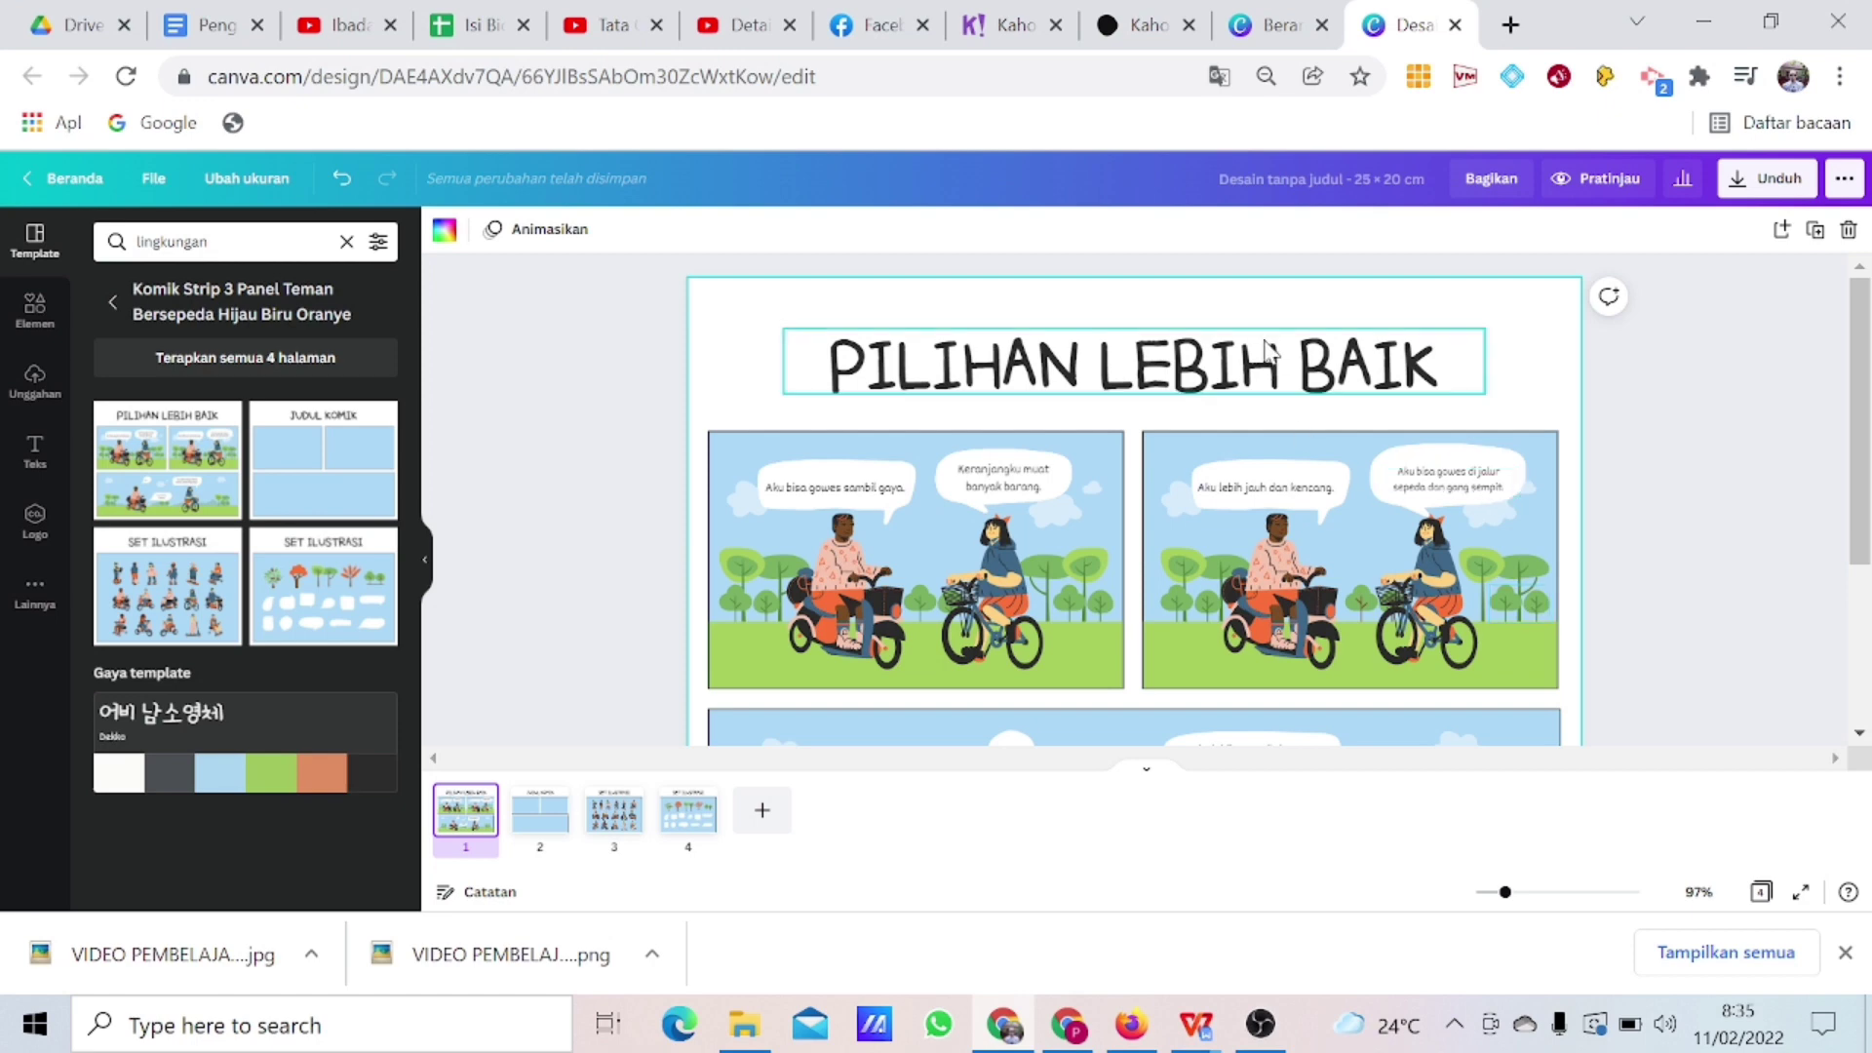
double_click(1408, 373)
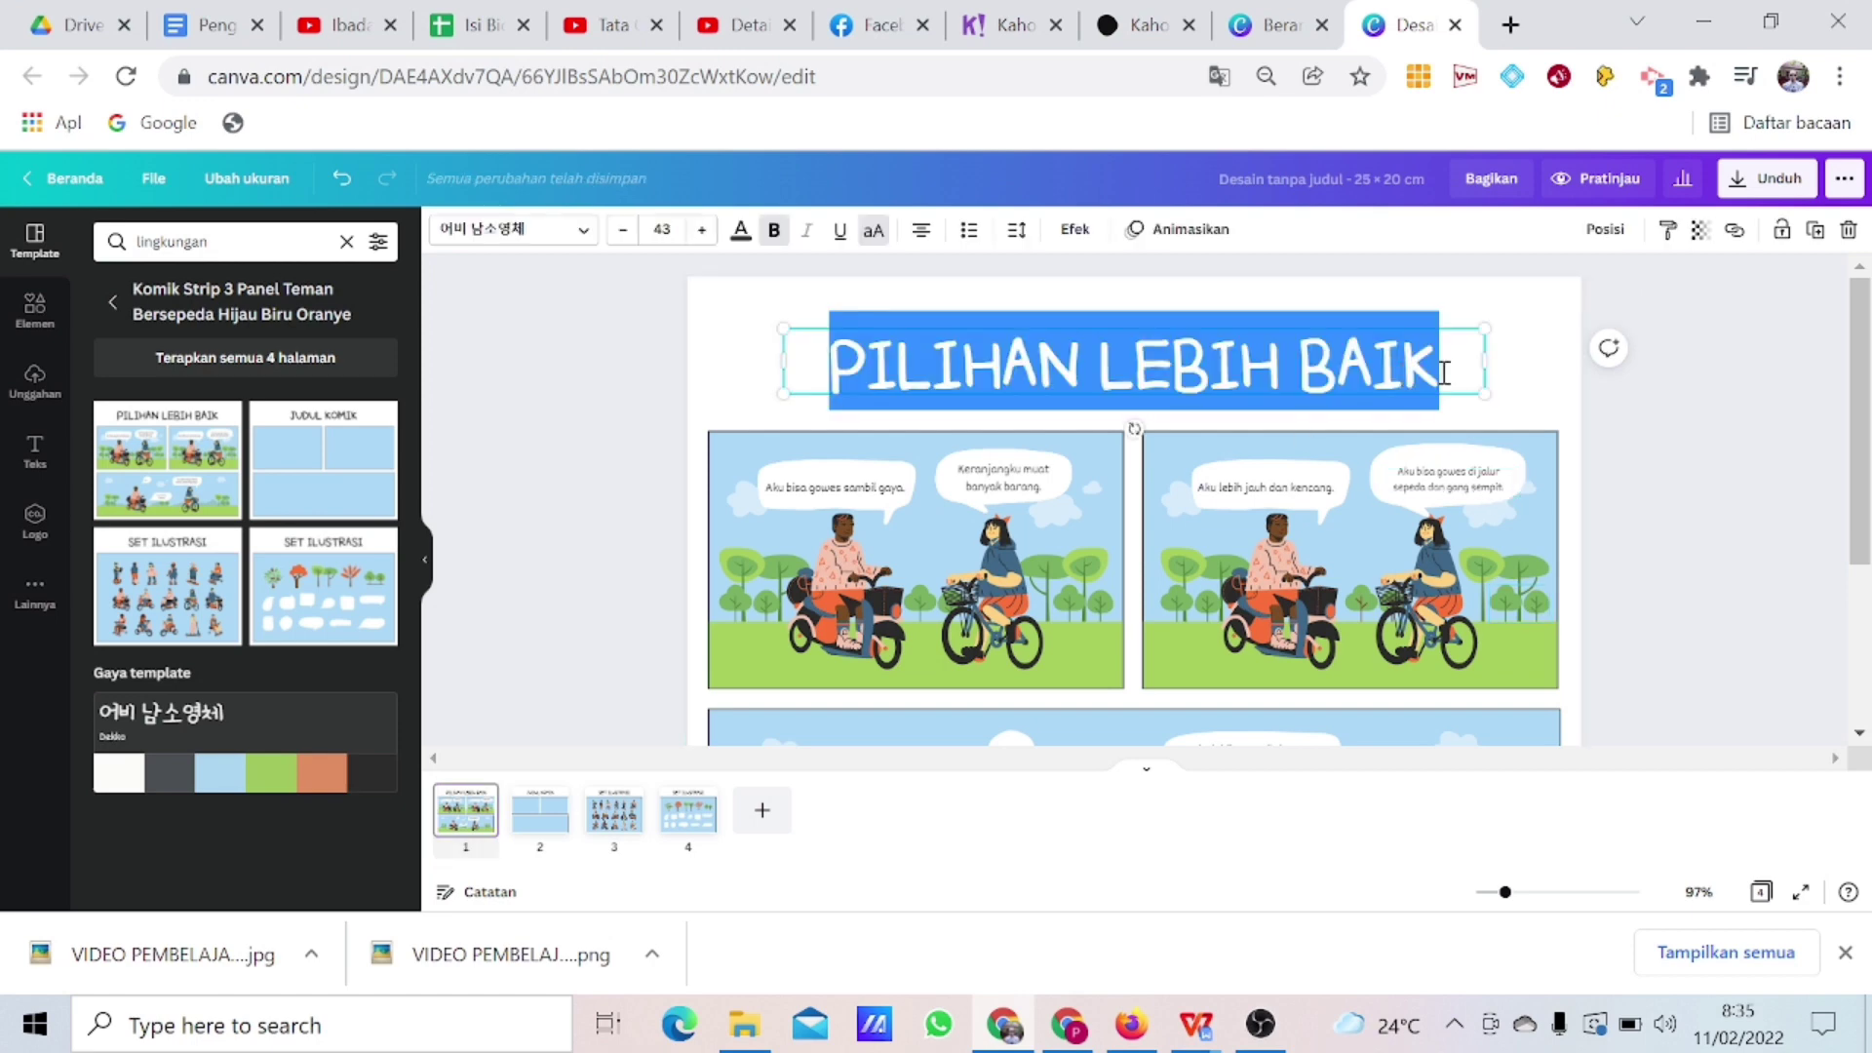
type("BEL")
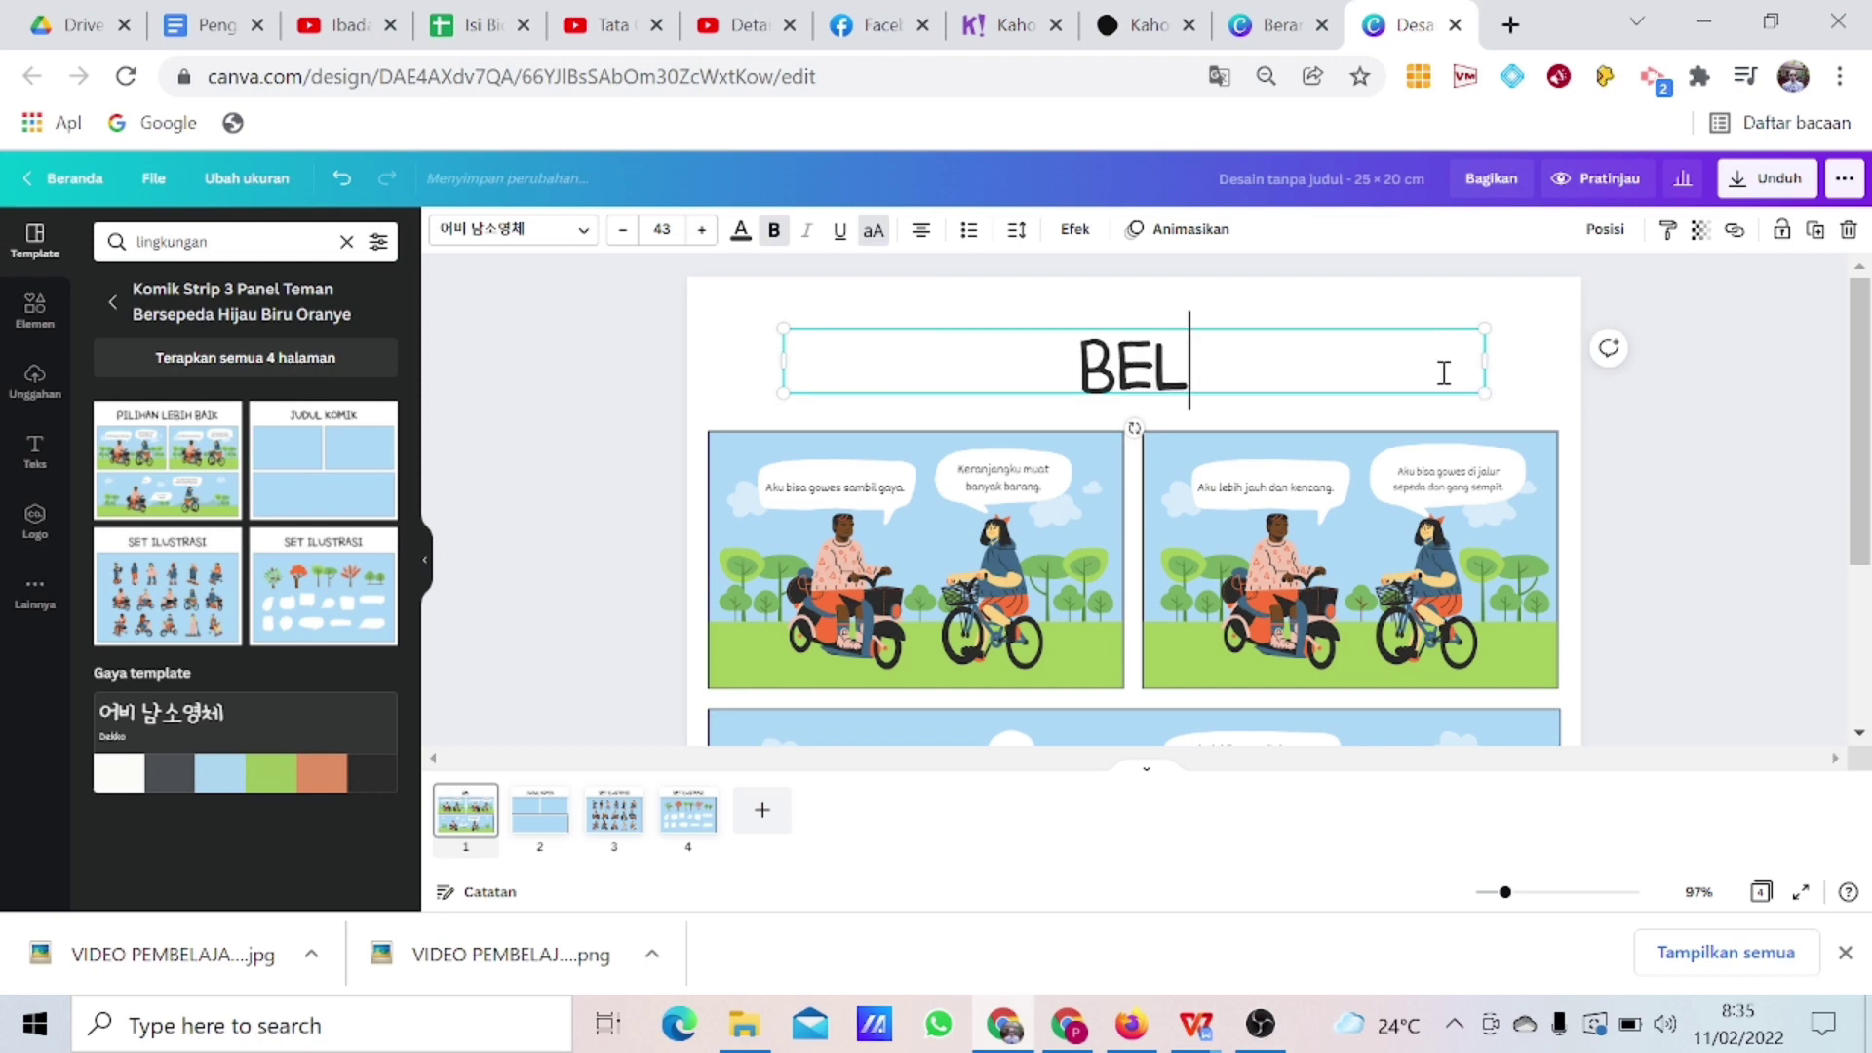
type("AJAR ")
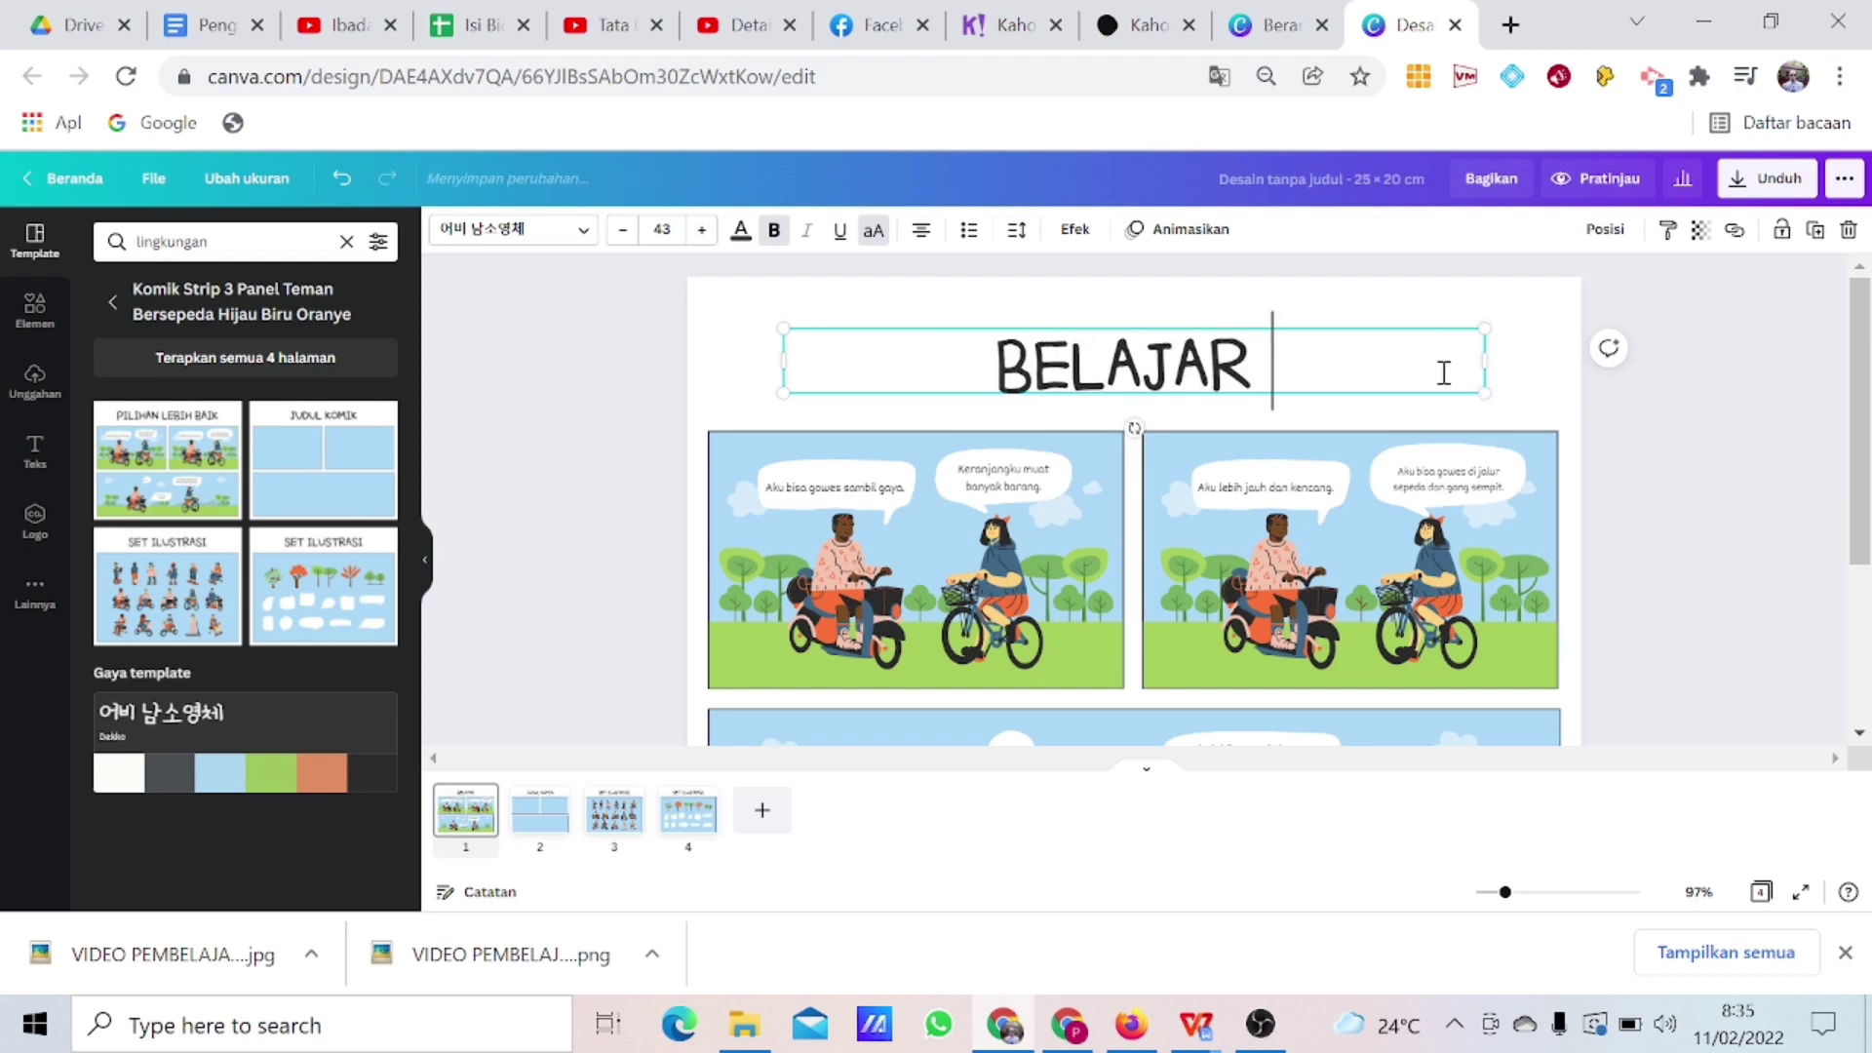
type("KELOMPOK")
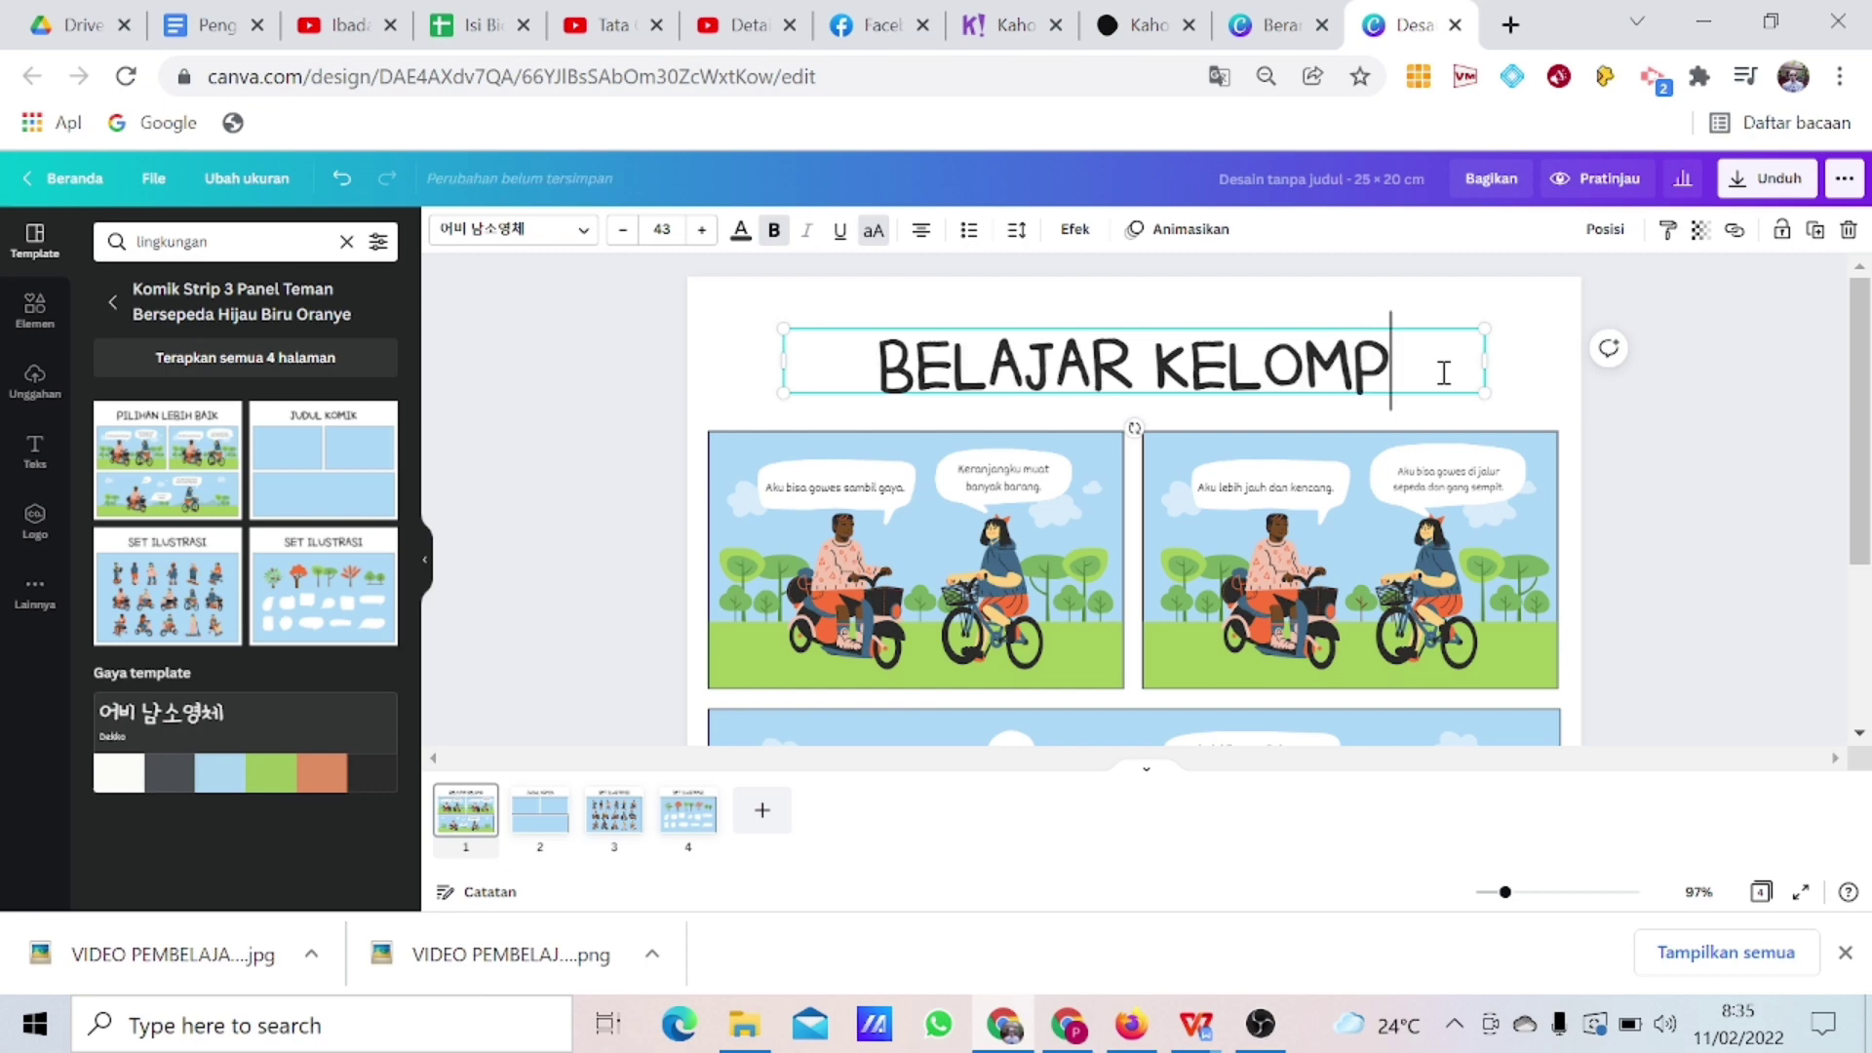
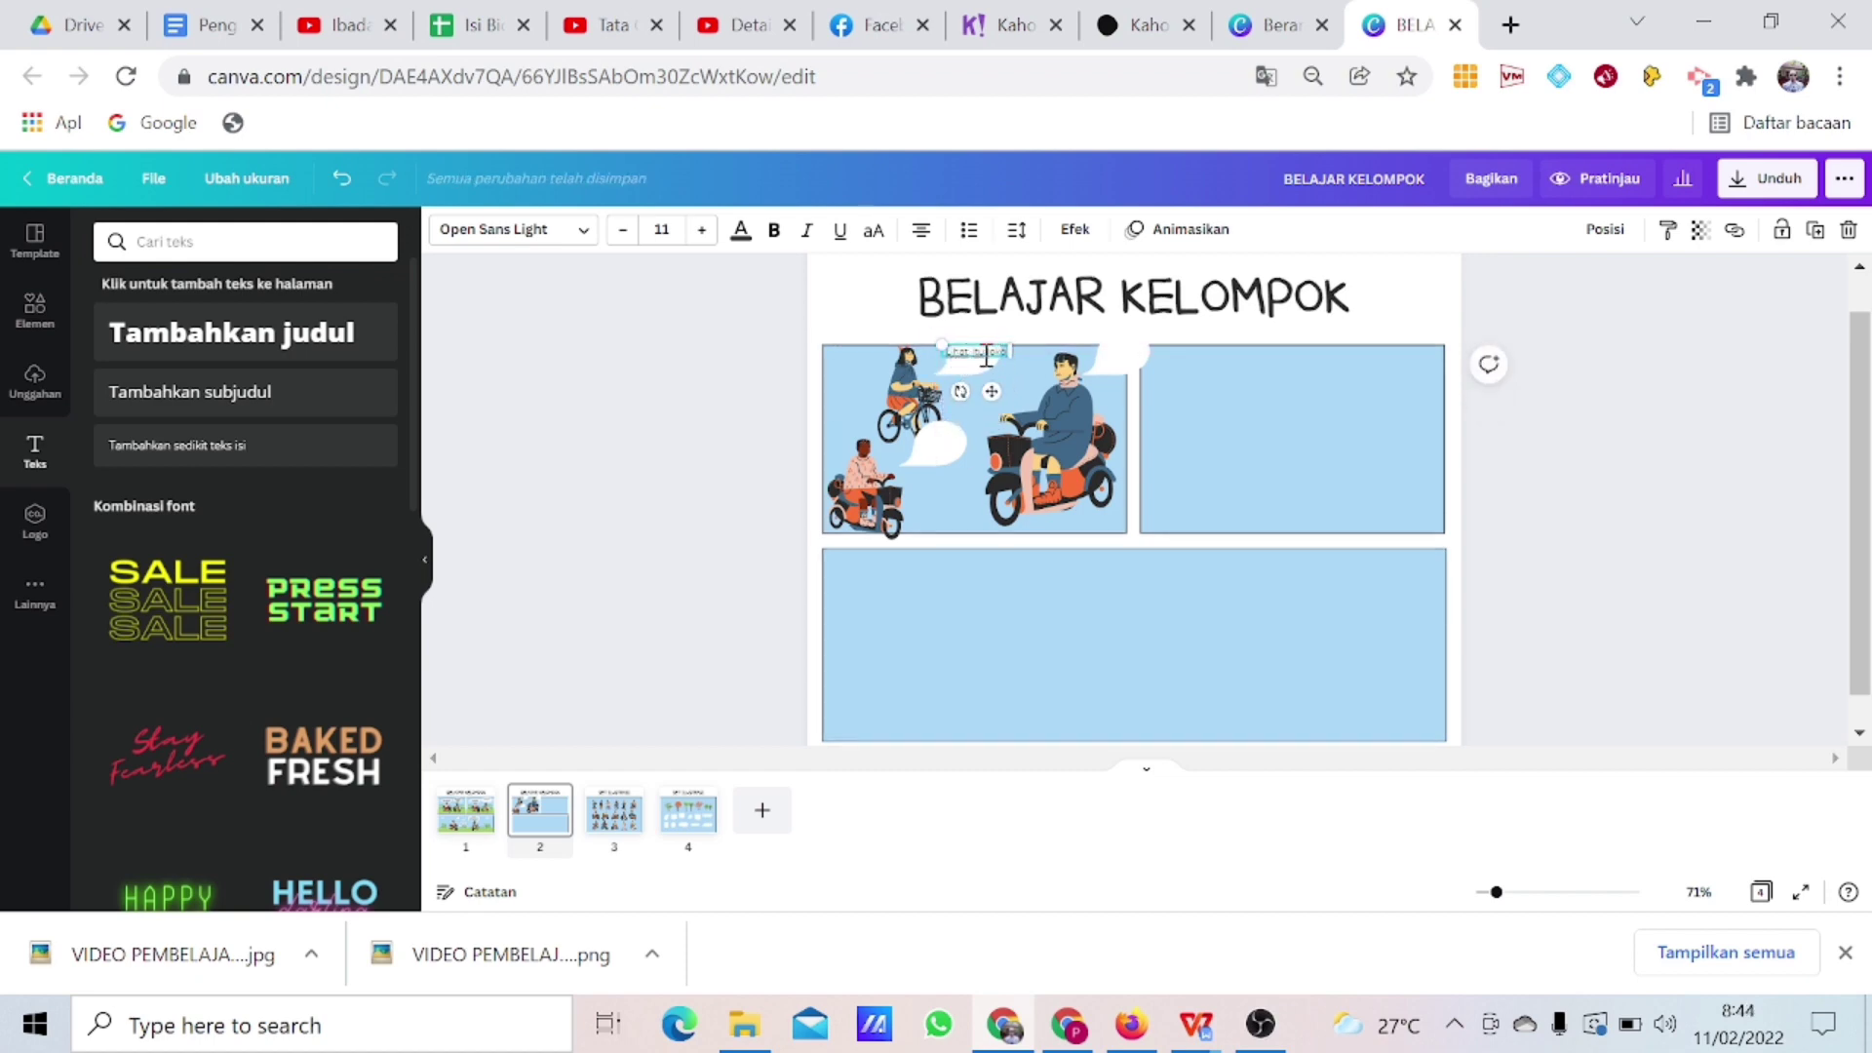
Split the text in the cyclist's speech bubble in page 2's first panel into two lines, set in Anton and nudged into place.
key("Return")
left_click_drag(986, 361, 955, 349)
left_click(590, 234)
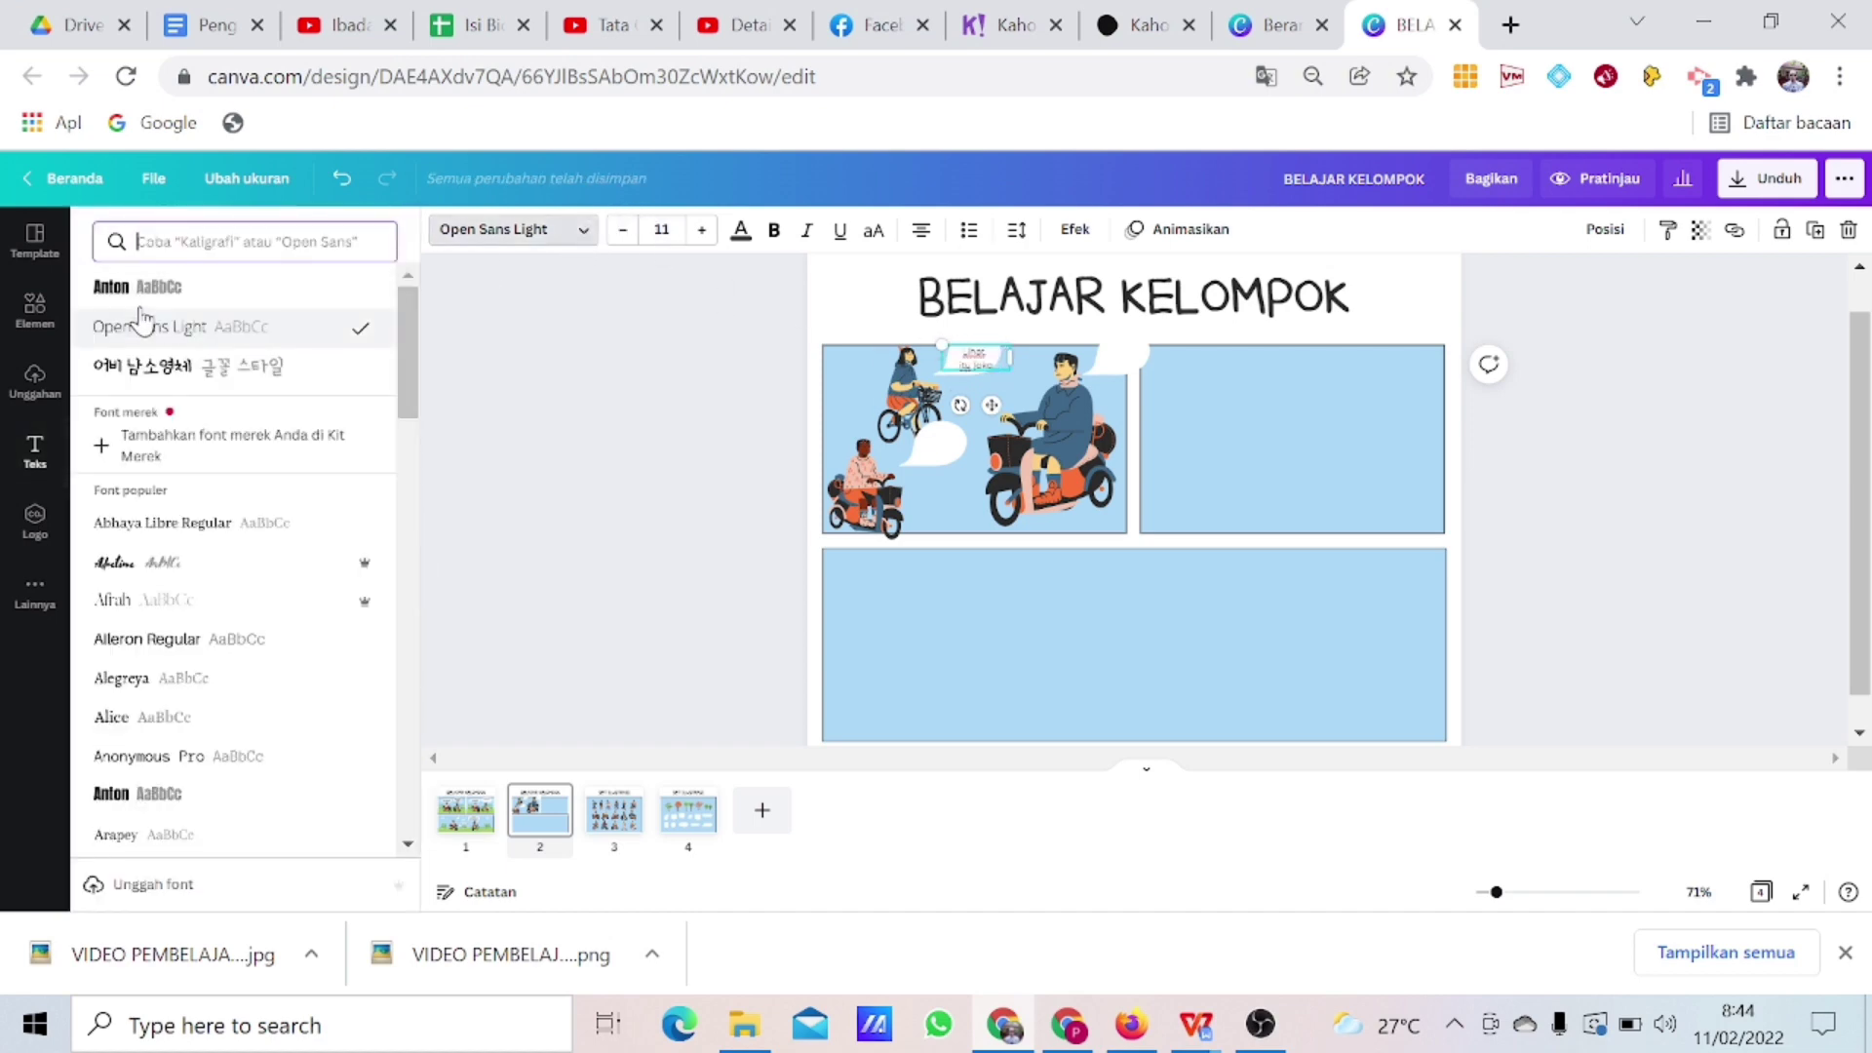
left_click(136, 287)
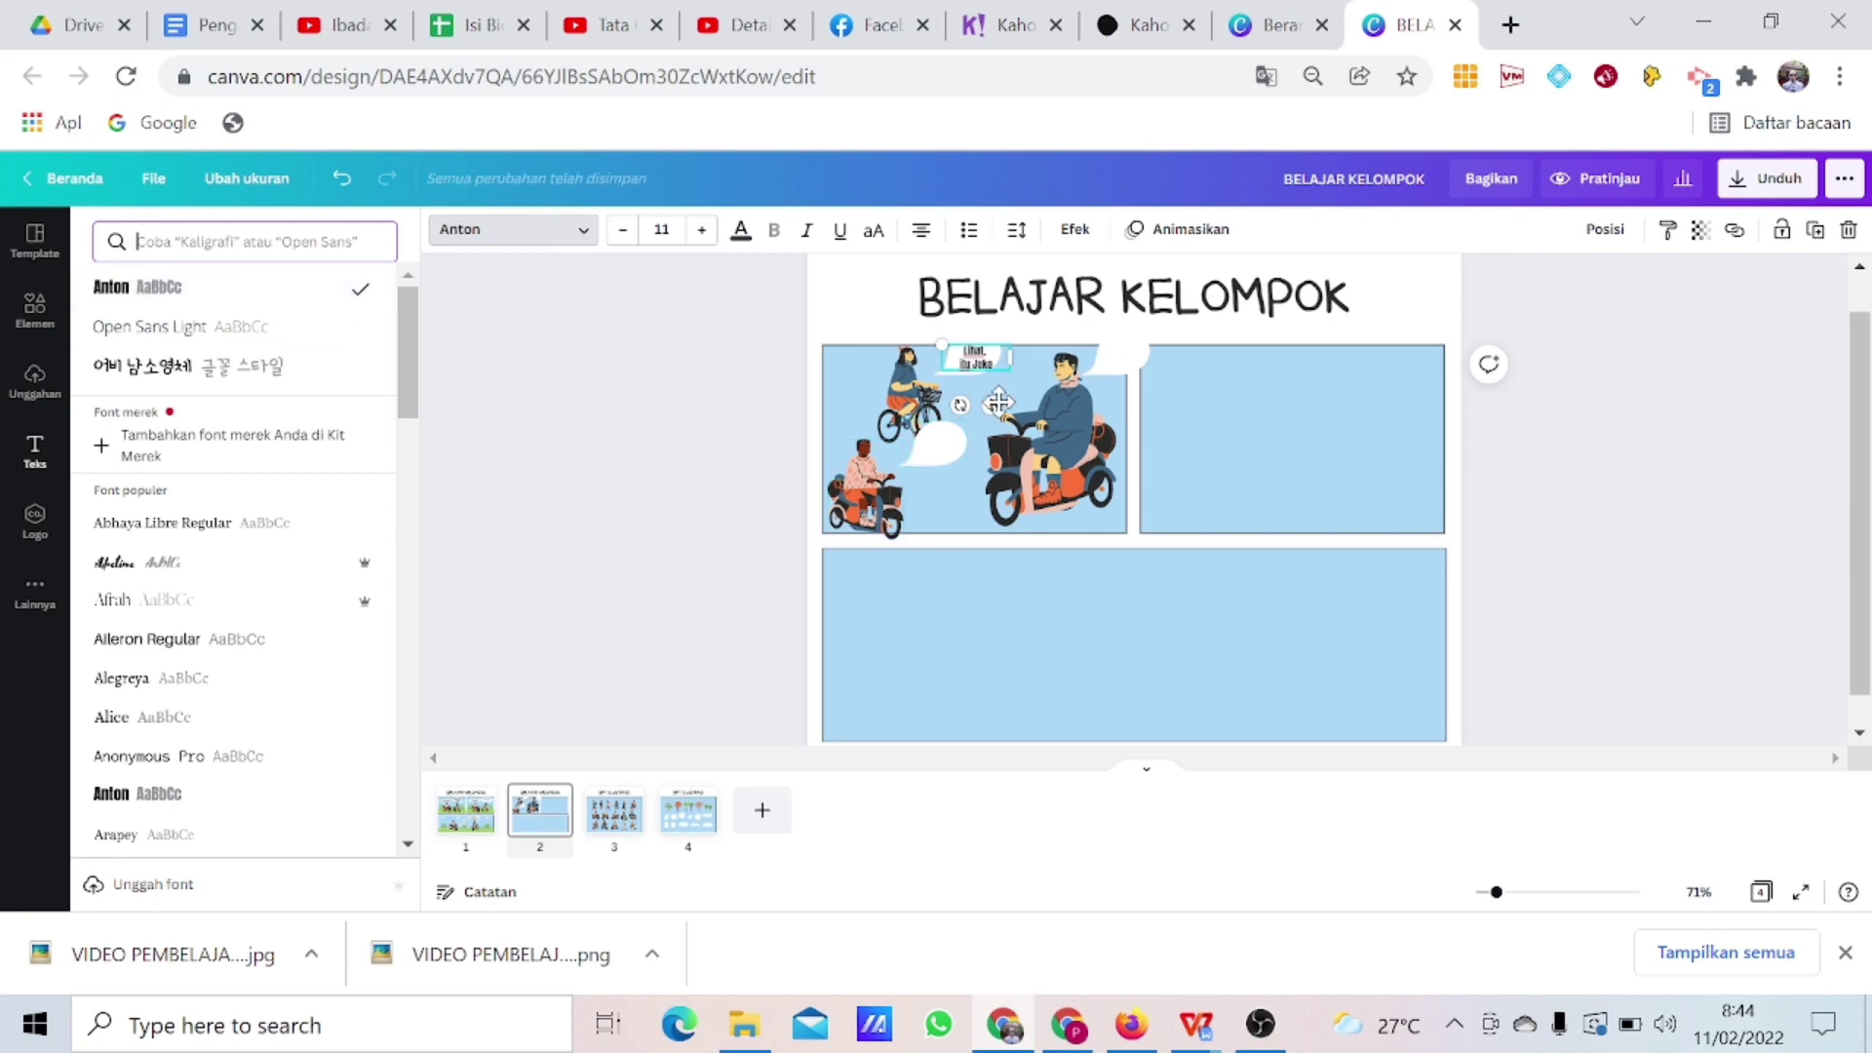
left_click_drag(994, 402, 993, 400)
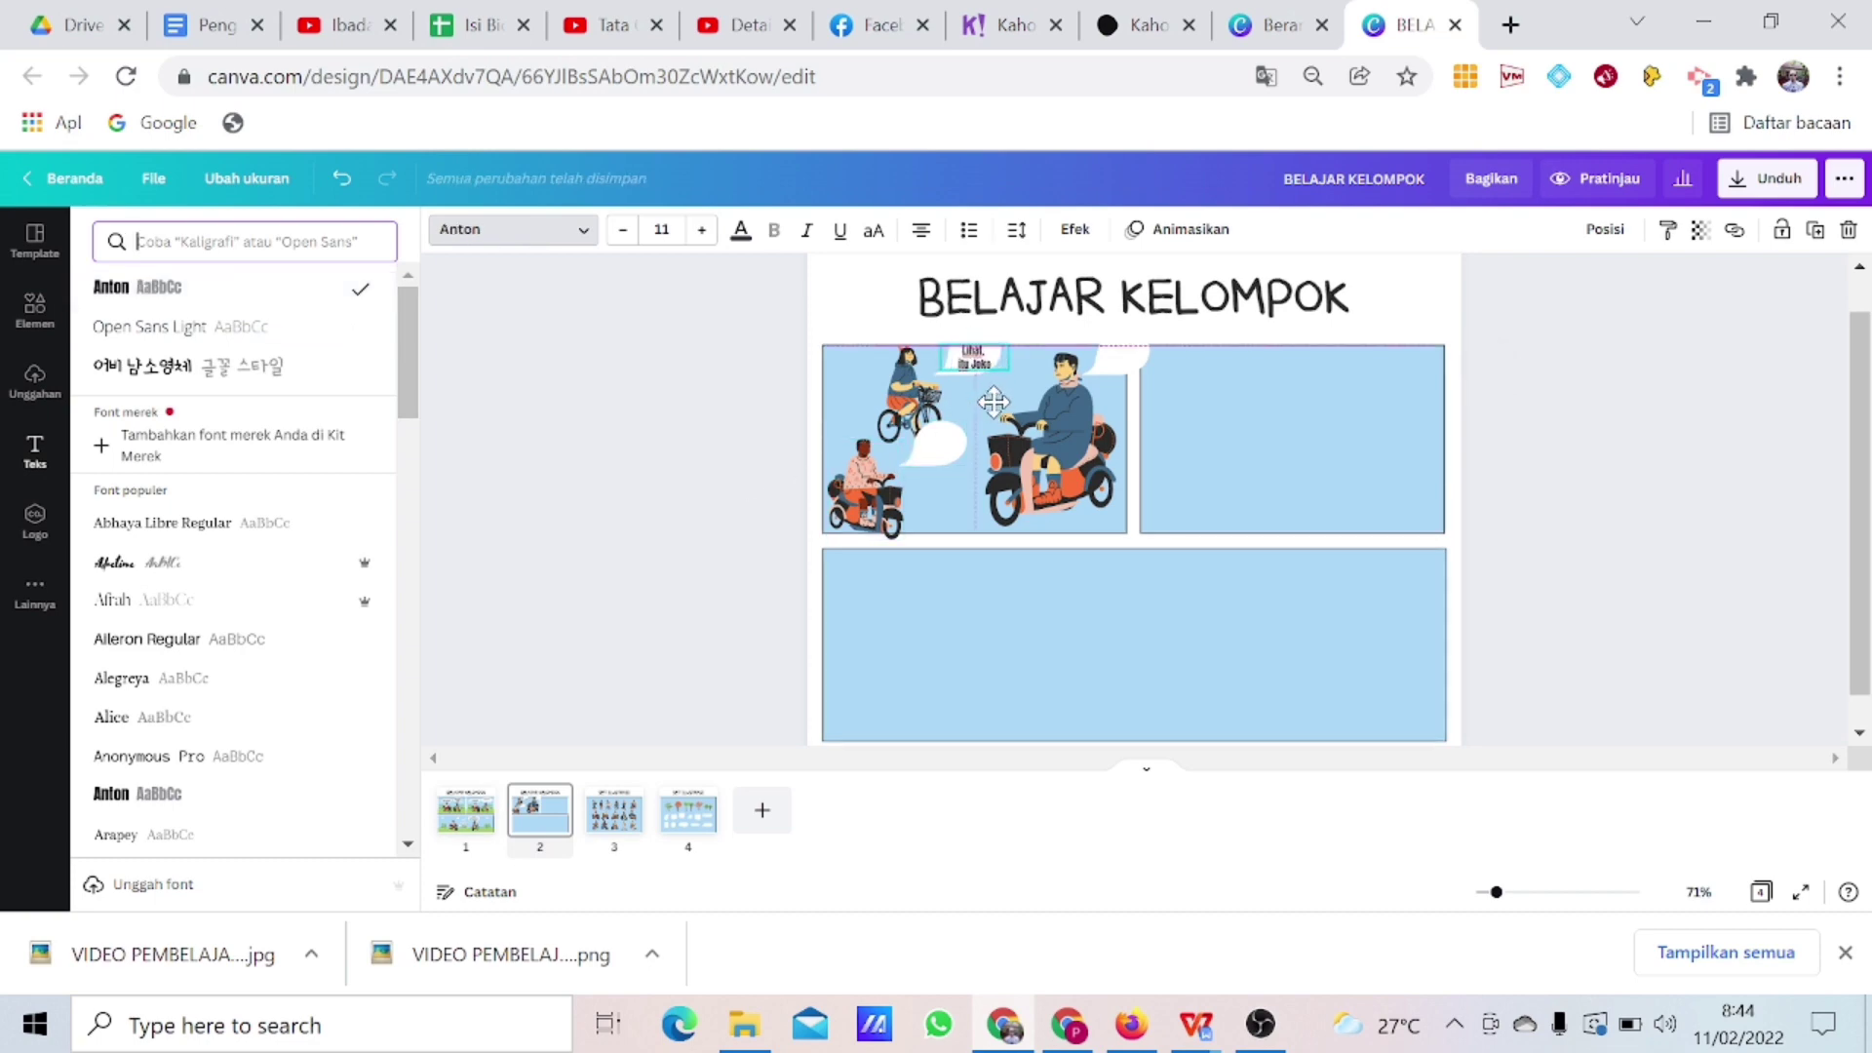
Add body text below the small scooter rider's speech bubble that greets the friend by name and continues "Kami mau ke rumahmu loh".
left_click(1718, 402)
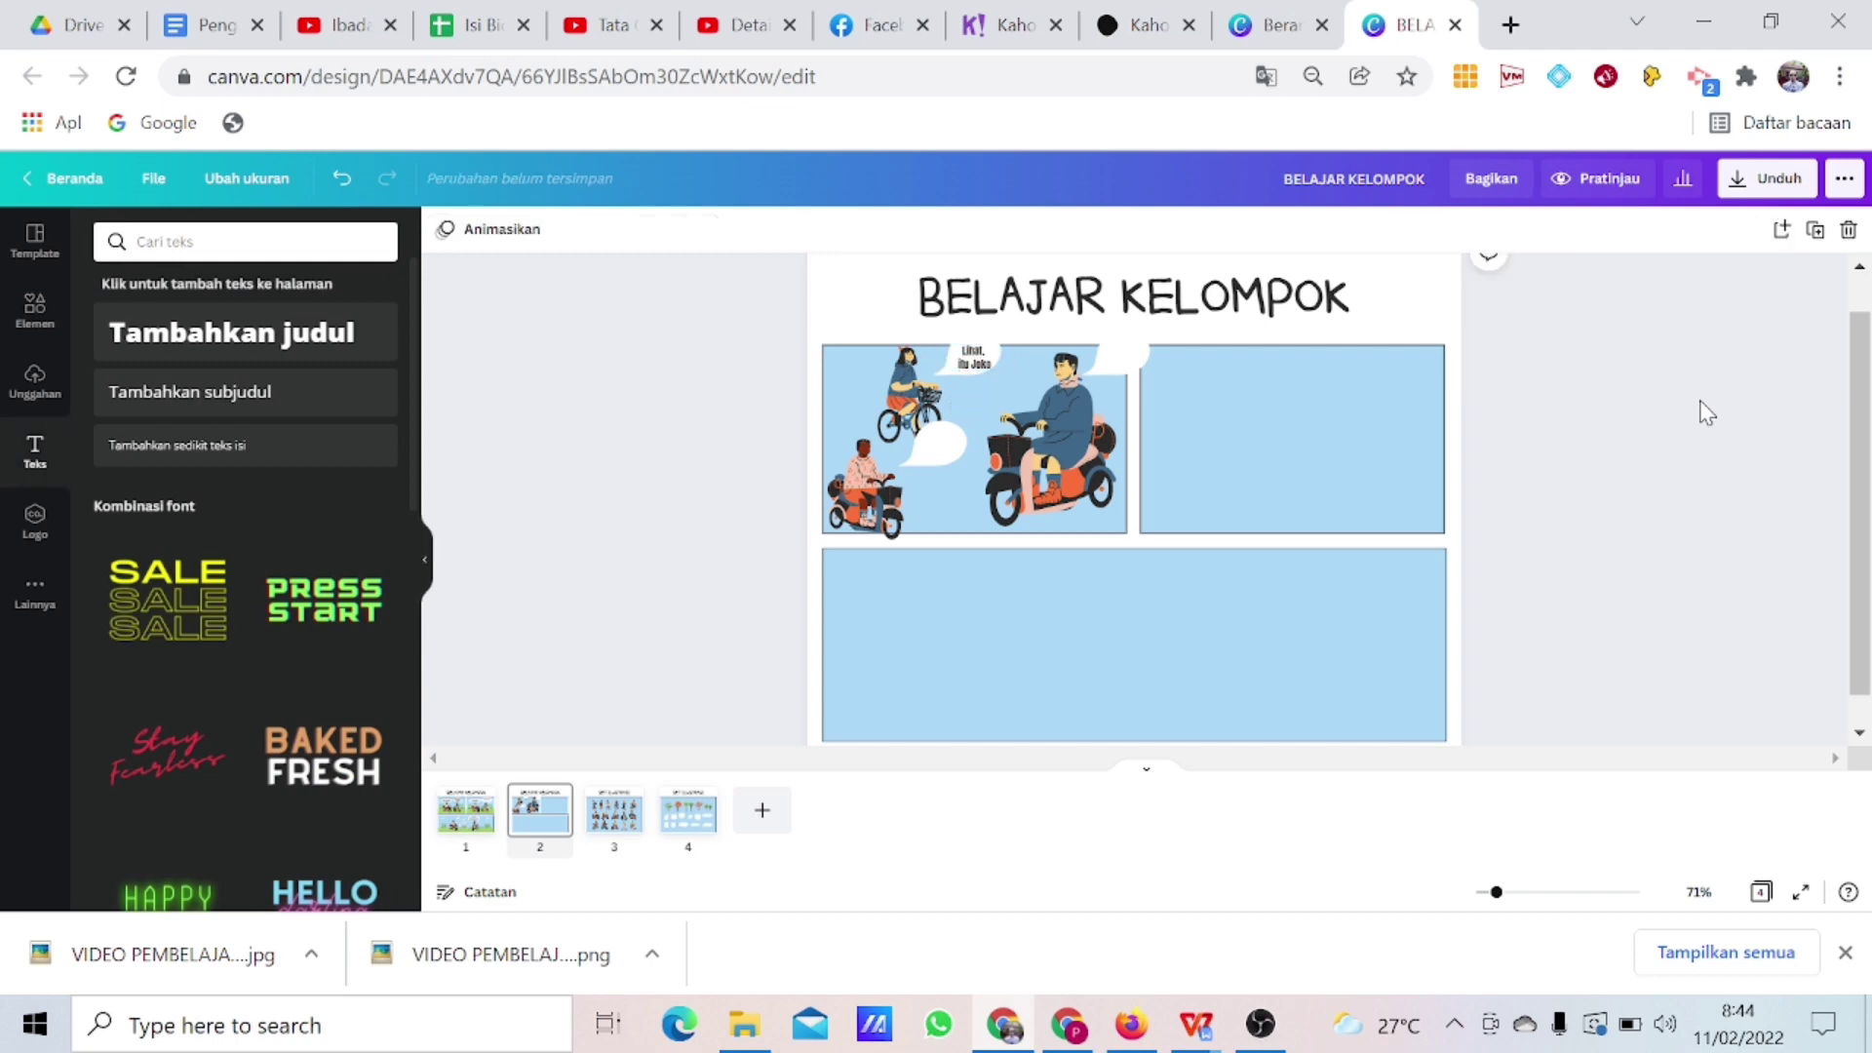
left_click(923, 457)
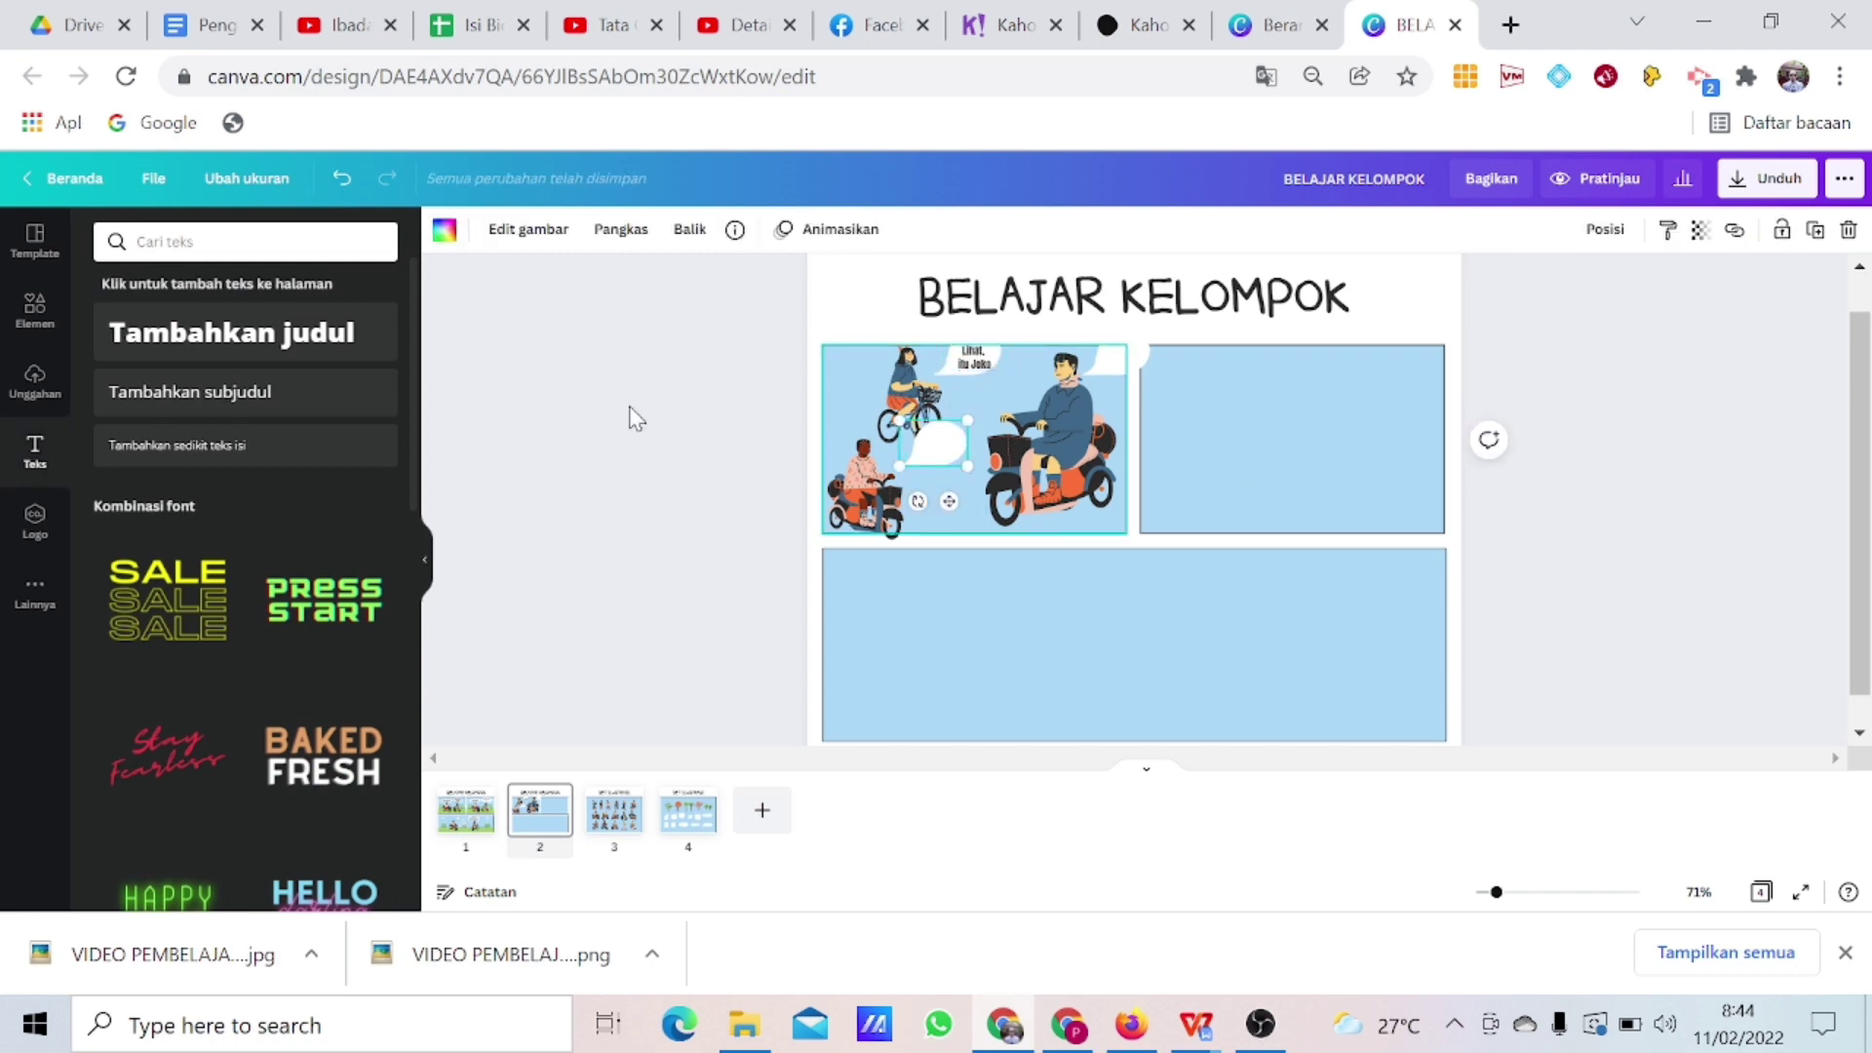
left_click(208, 447)
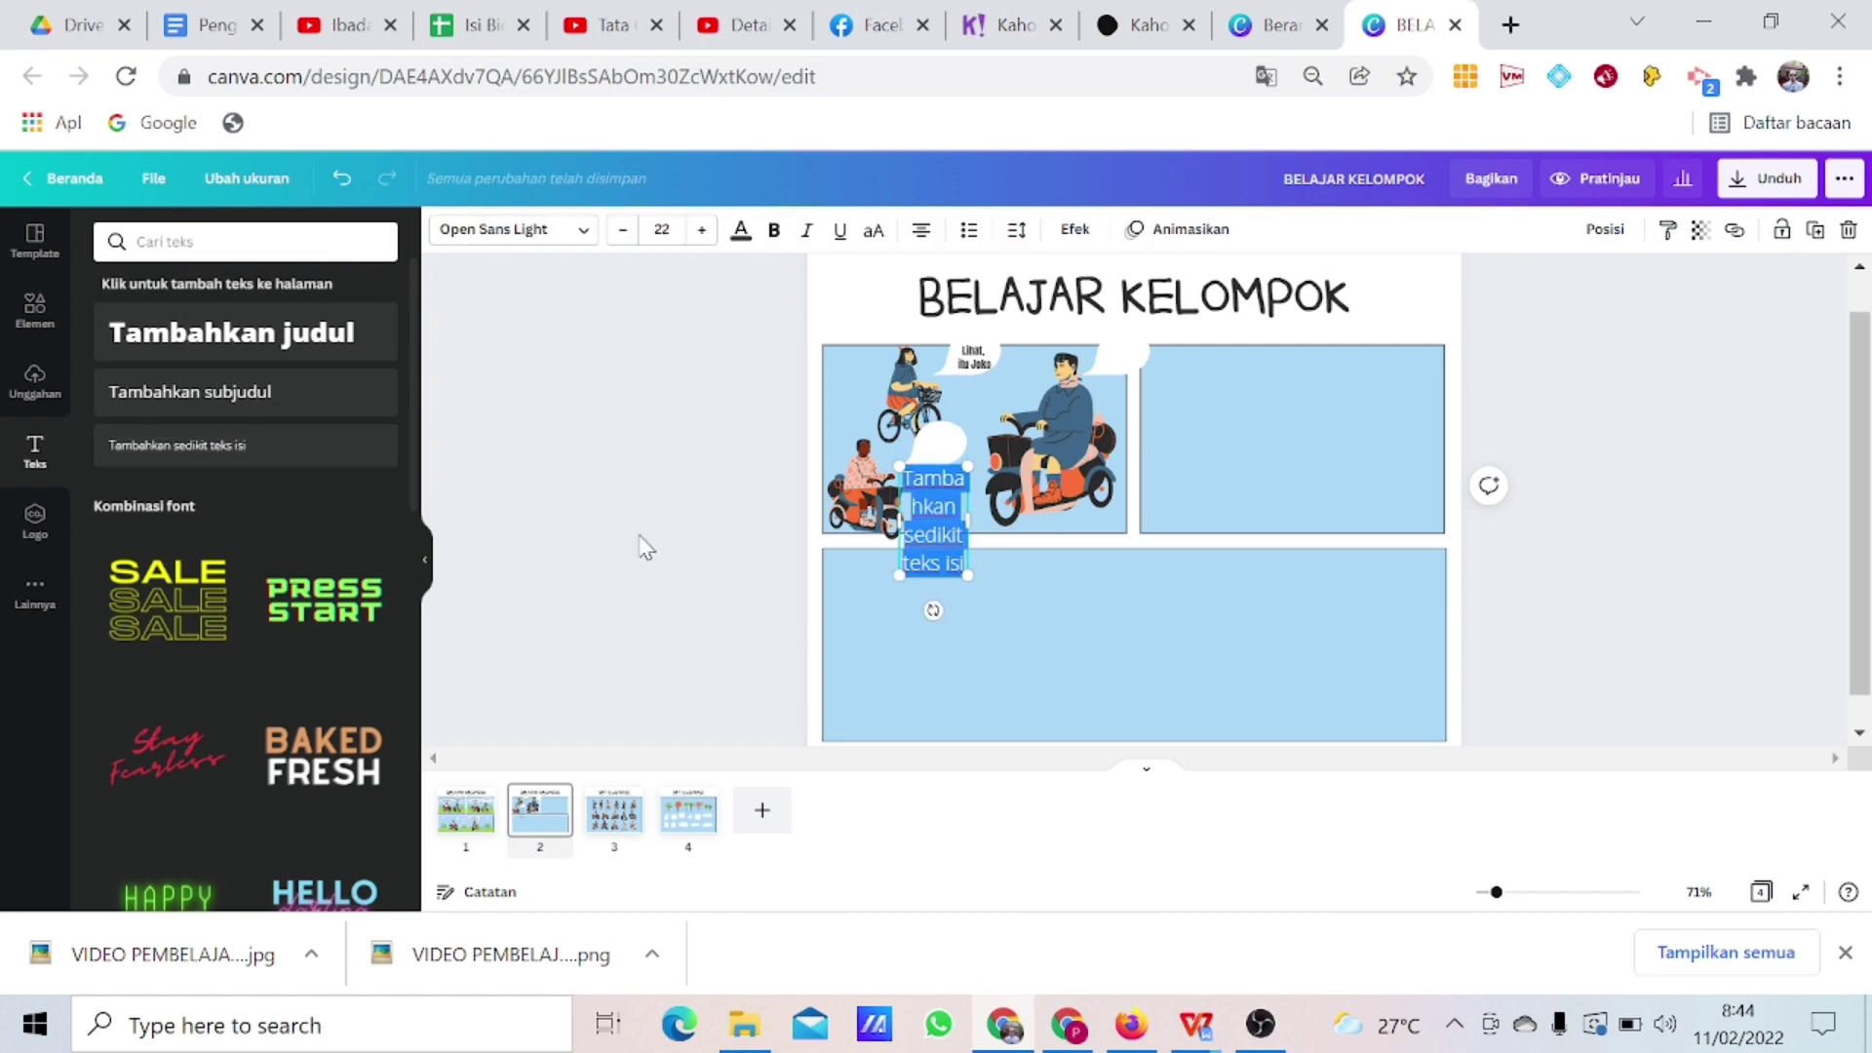
type("Hy")
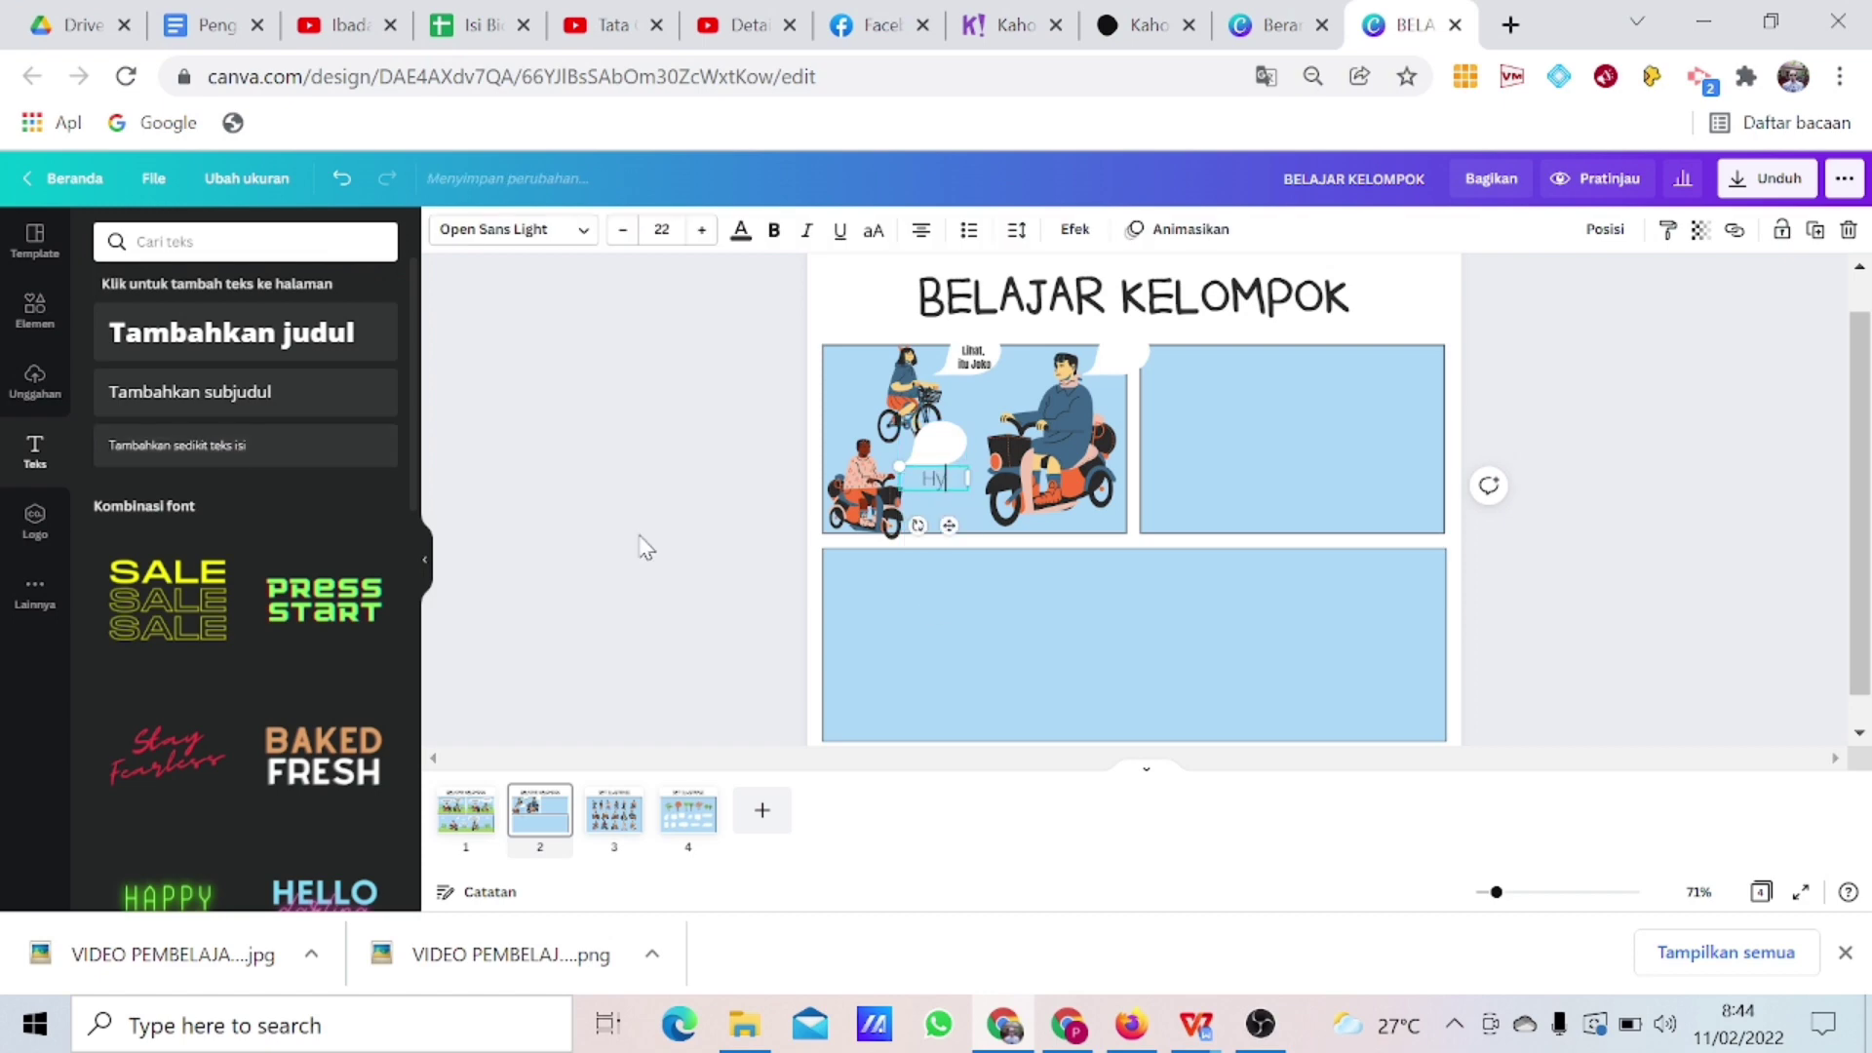
type(" Joko.")
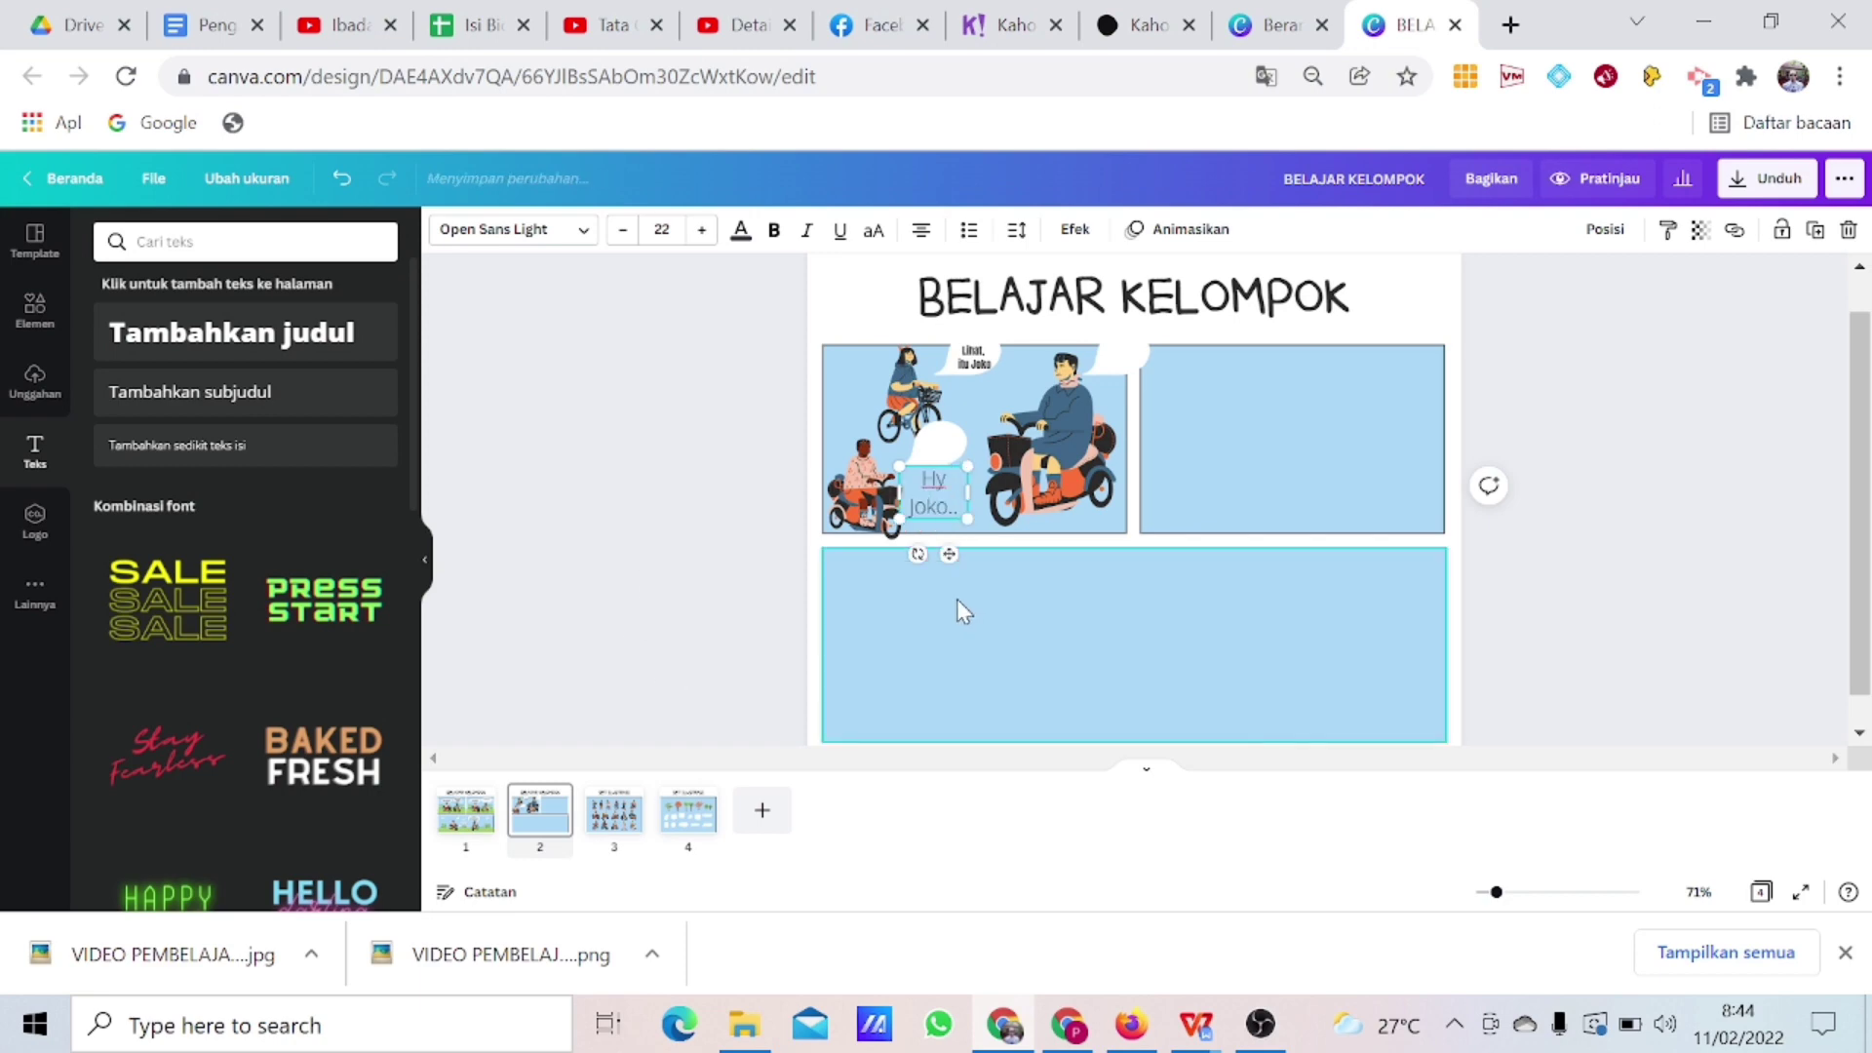
type(".Kami mau")
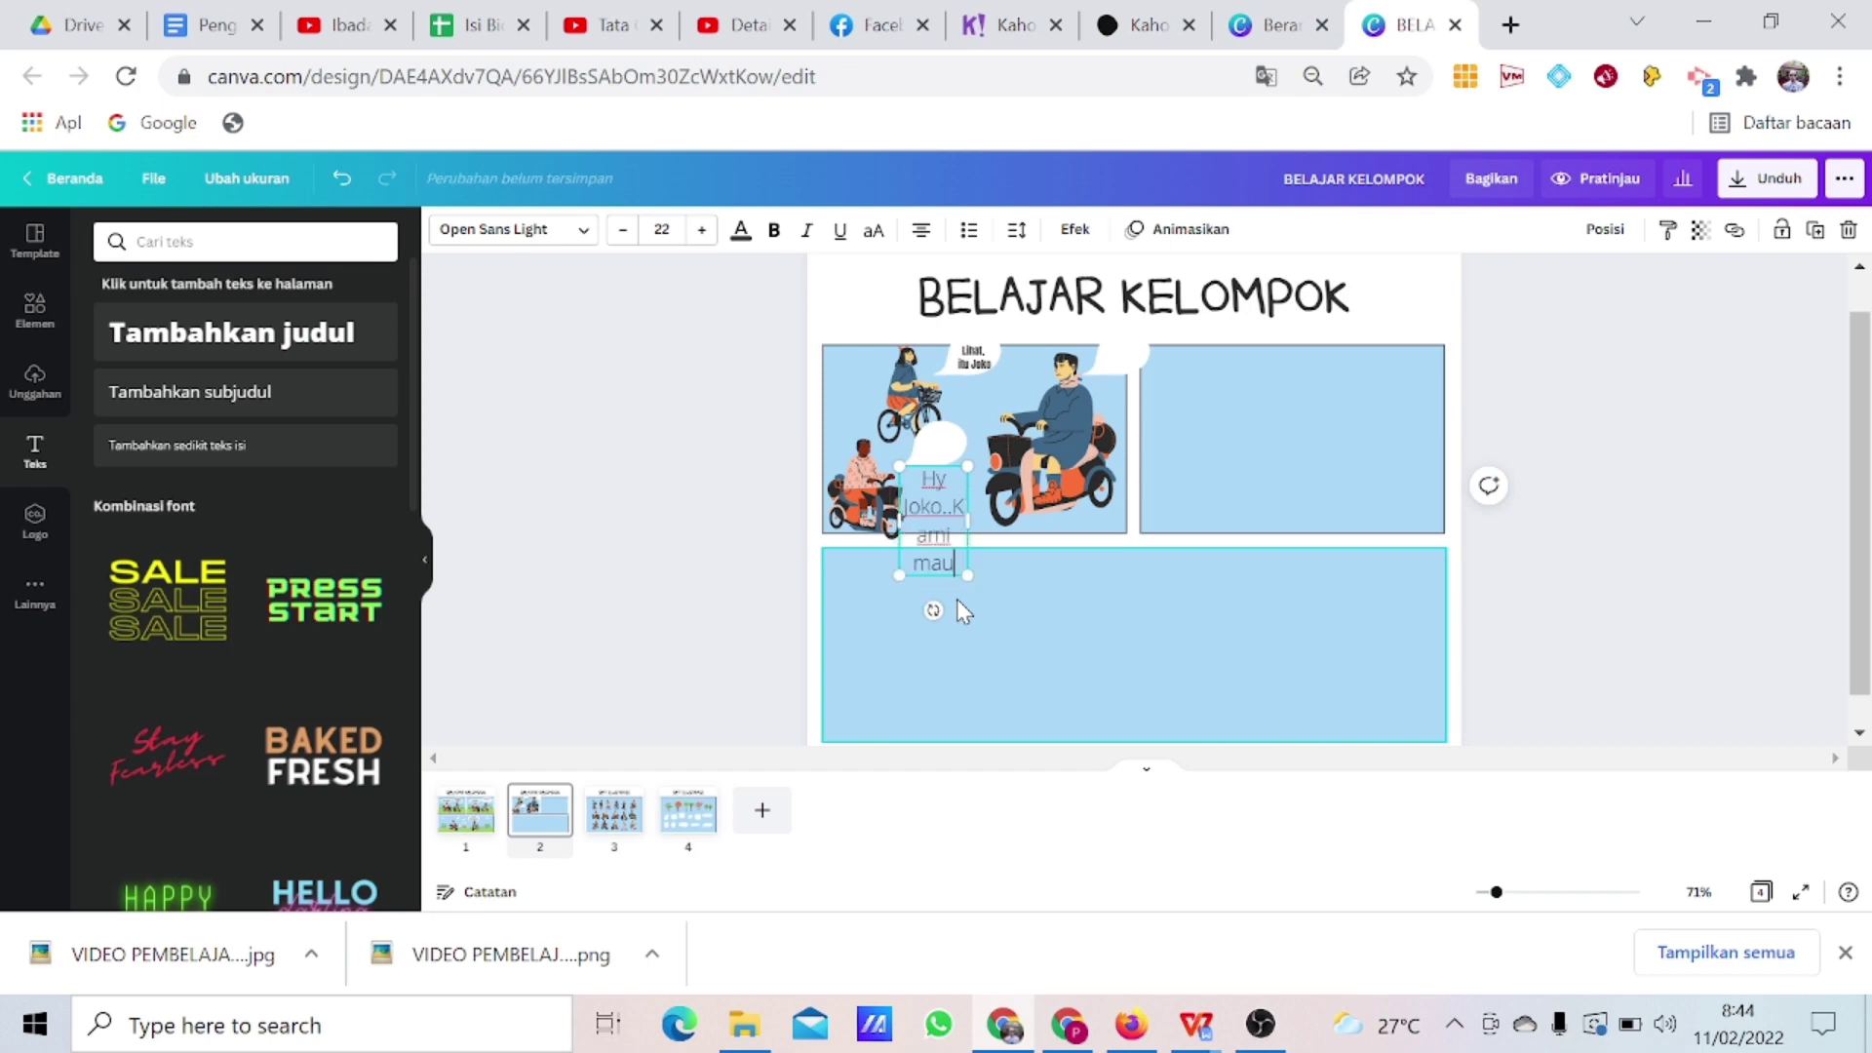
type(" ke rumah m")
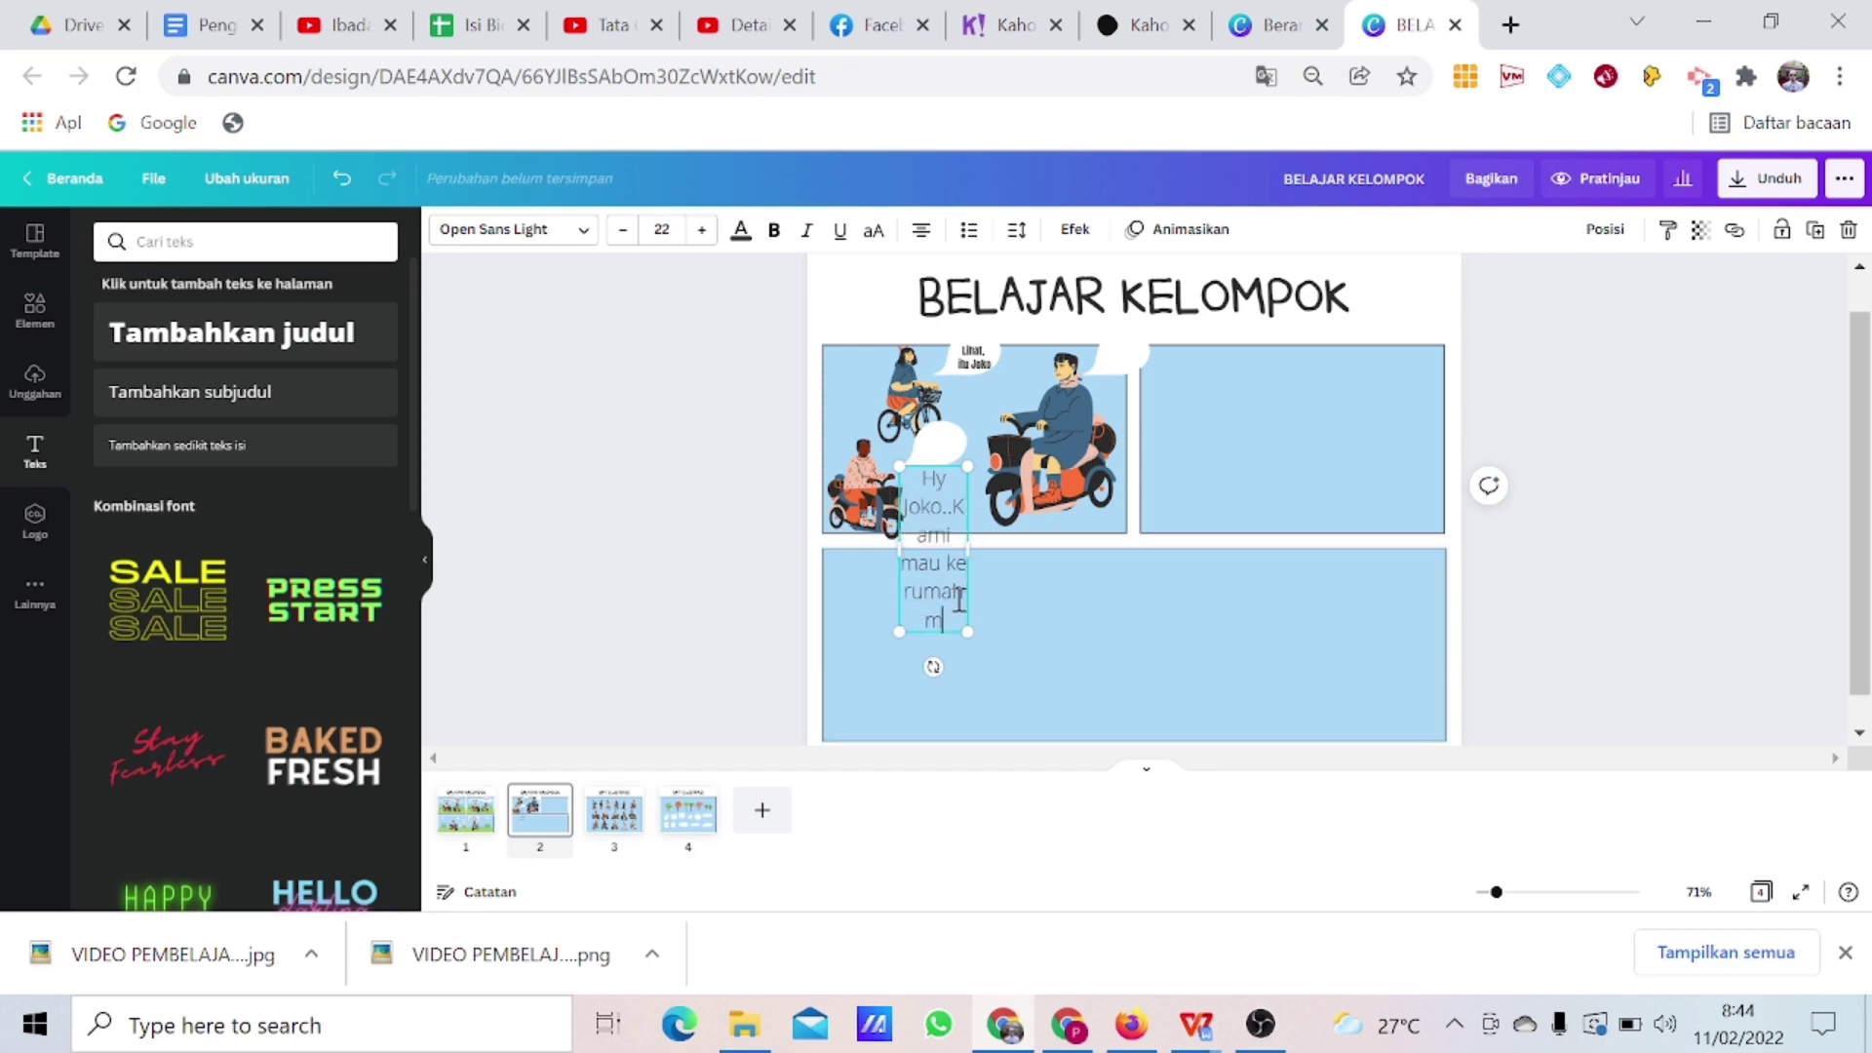
type("u loh")
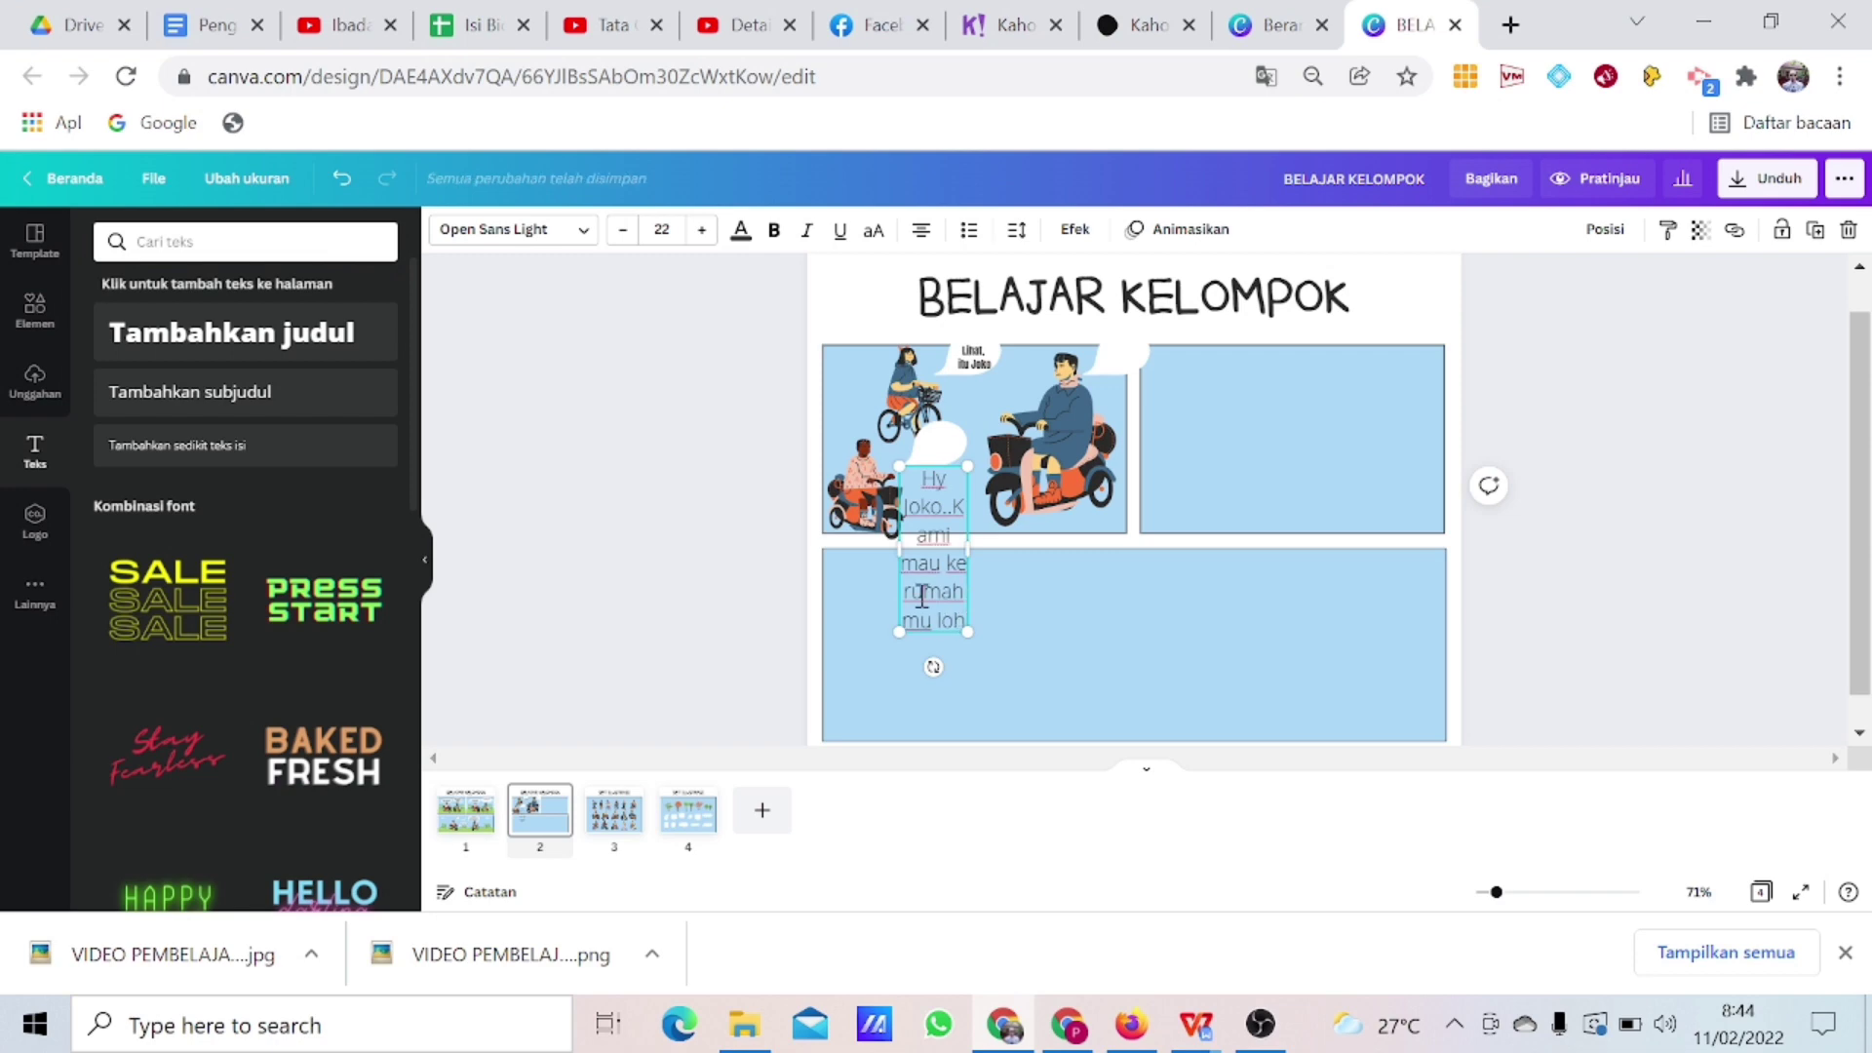
Reduce the small scooter rider's dialogue to font size 10 and move it up onto the speech bubble.
left_click(622, 231)
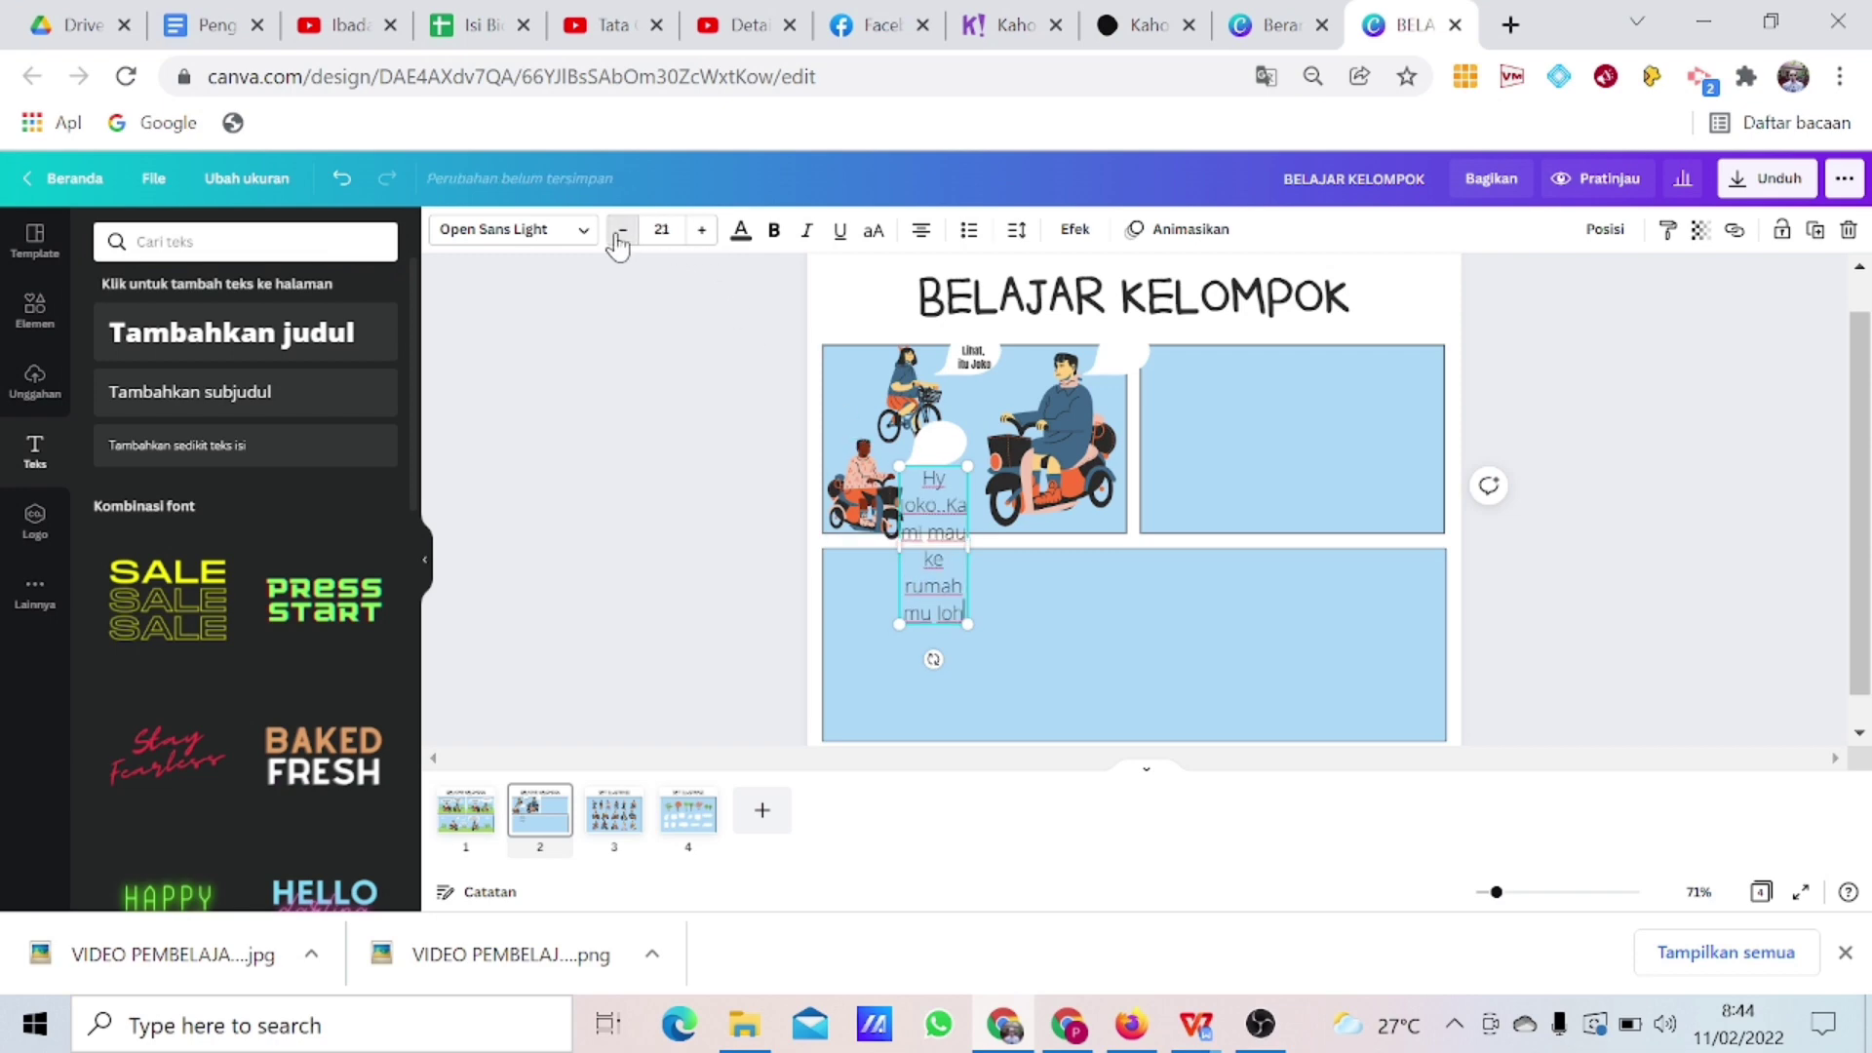
left_click(622, 231)
left_click(622, 231)
left_click(622, 231)
left_click(622, 231)
left_click(622, 231)
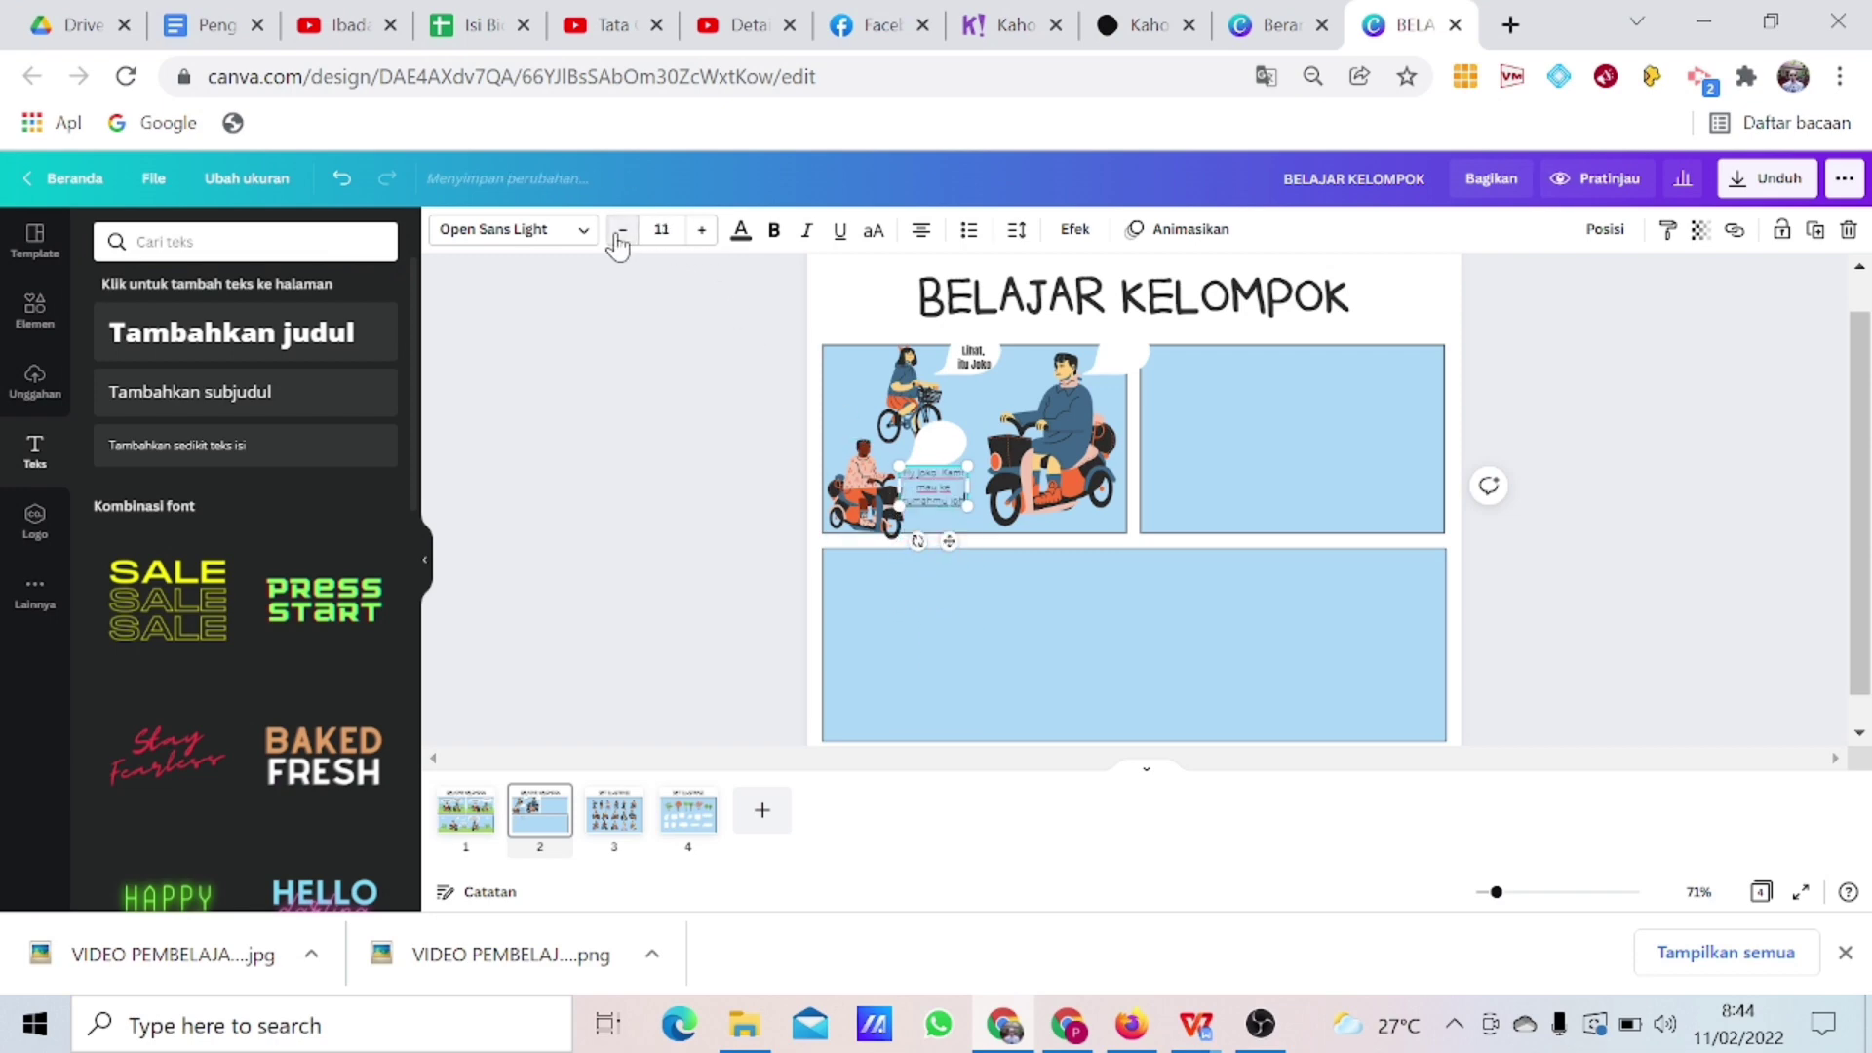
left_click(622, 231)
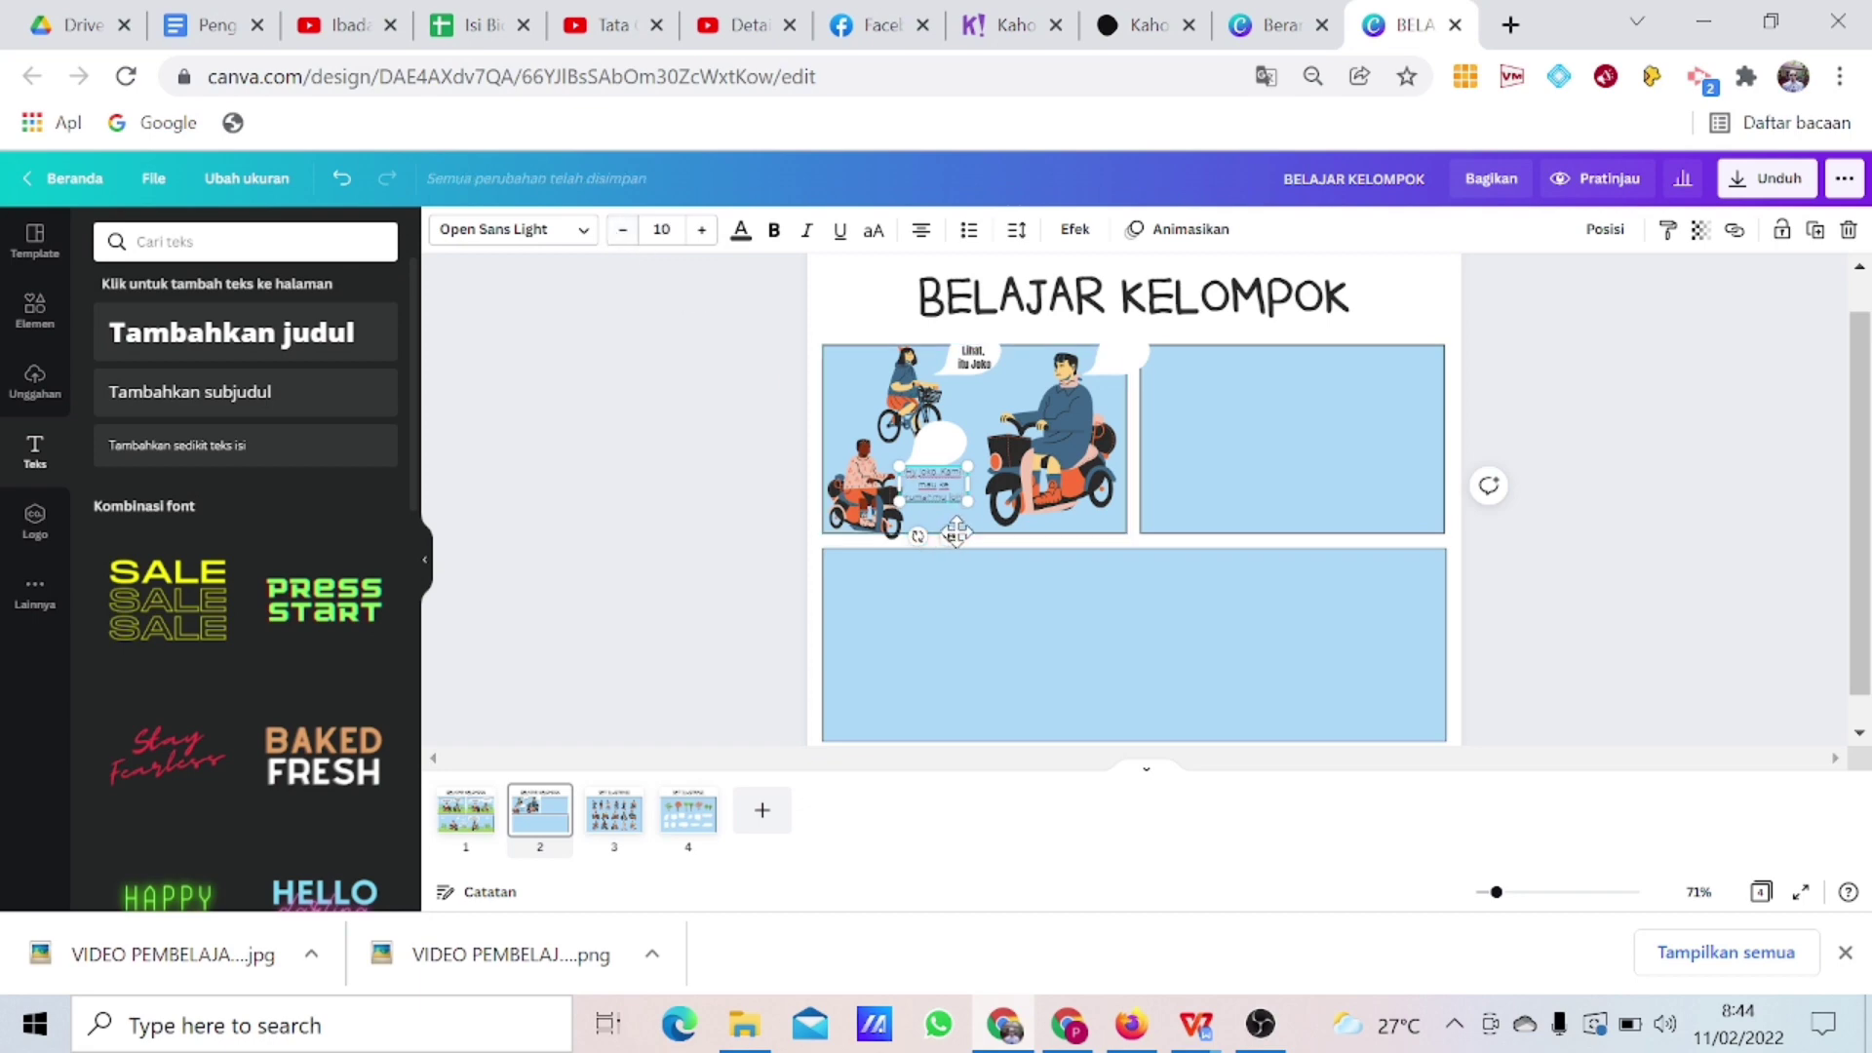
left_click_drag(955, 533, 960, 498)
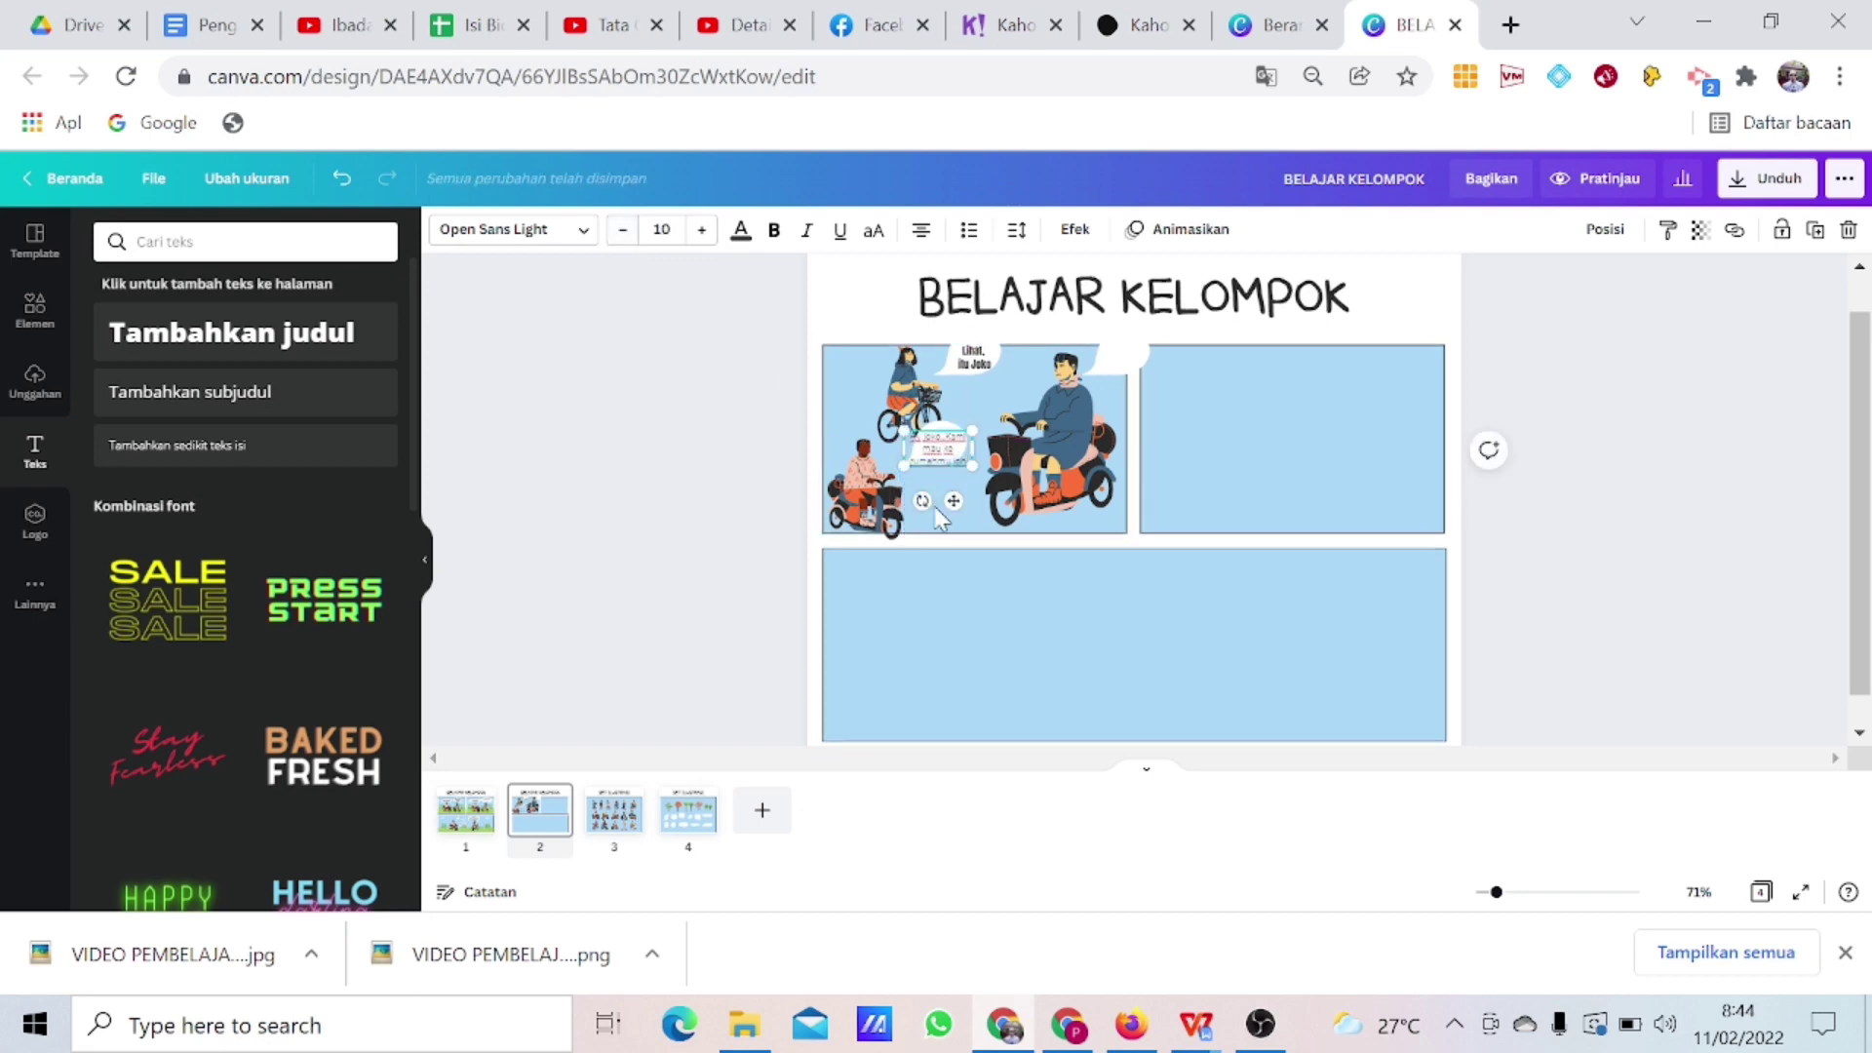
Enlarge the small scooter rider's speech bubble and set its dialogue in Anton, nudged to fit inside.
left_click(971, 417)
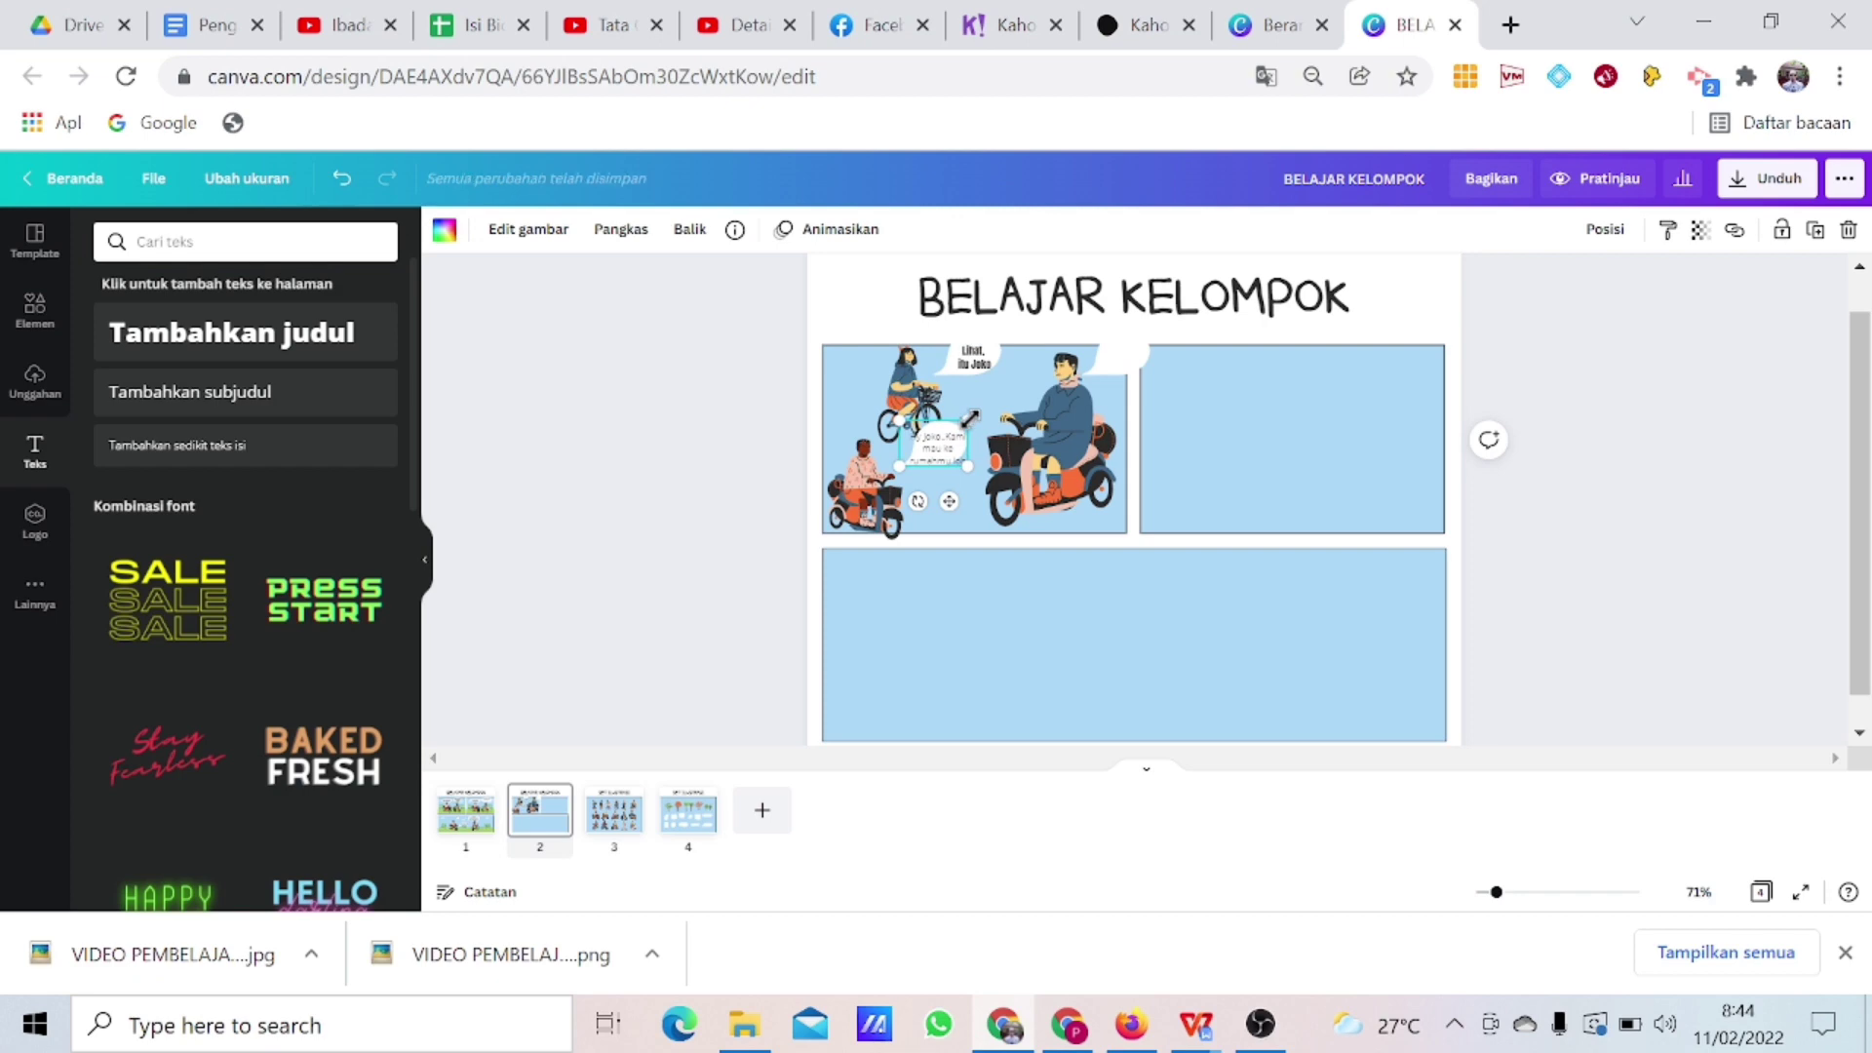
mouse_move(971, 418)
left_mouse_down()
mouse_move(984, 403)
mouse_move(965, 446)
left_mouse_up()
left_click(941, 444)
left_click(578, 249)
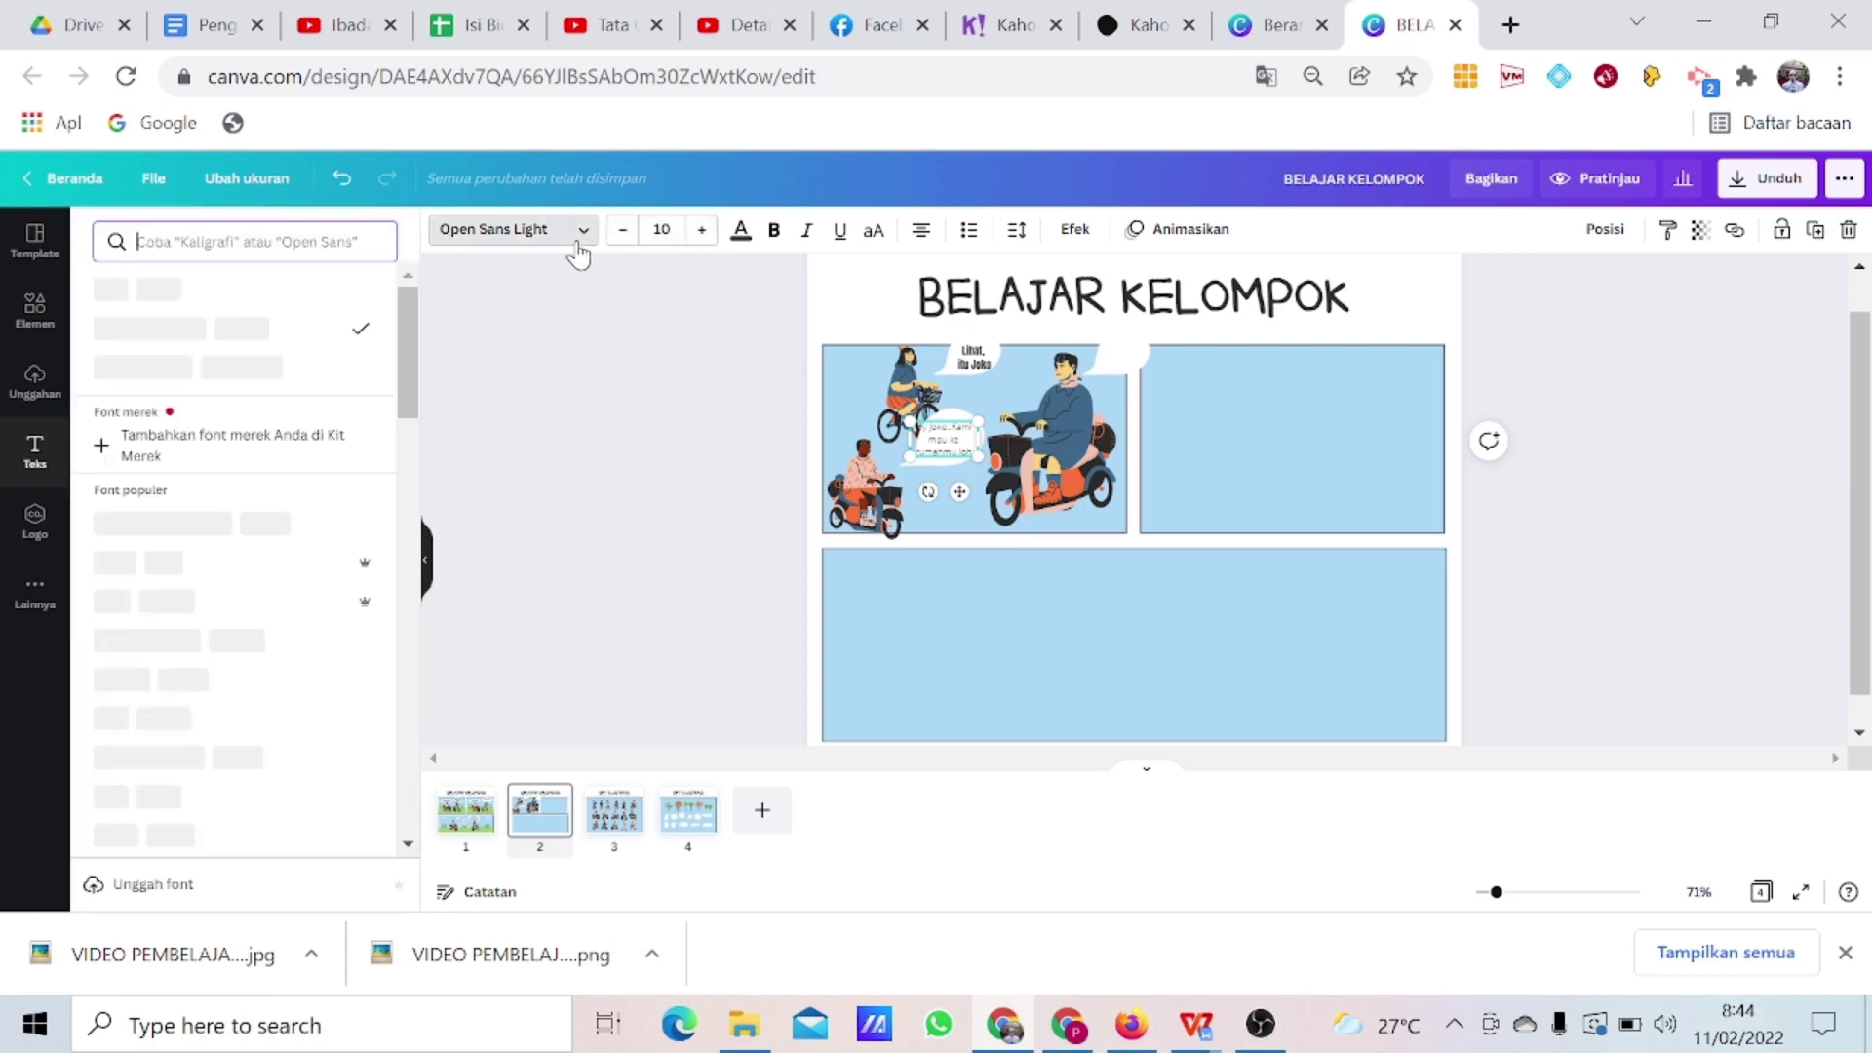
left_click(127, 287)
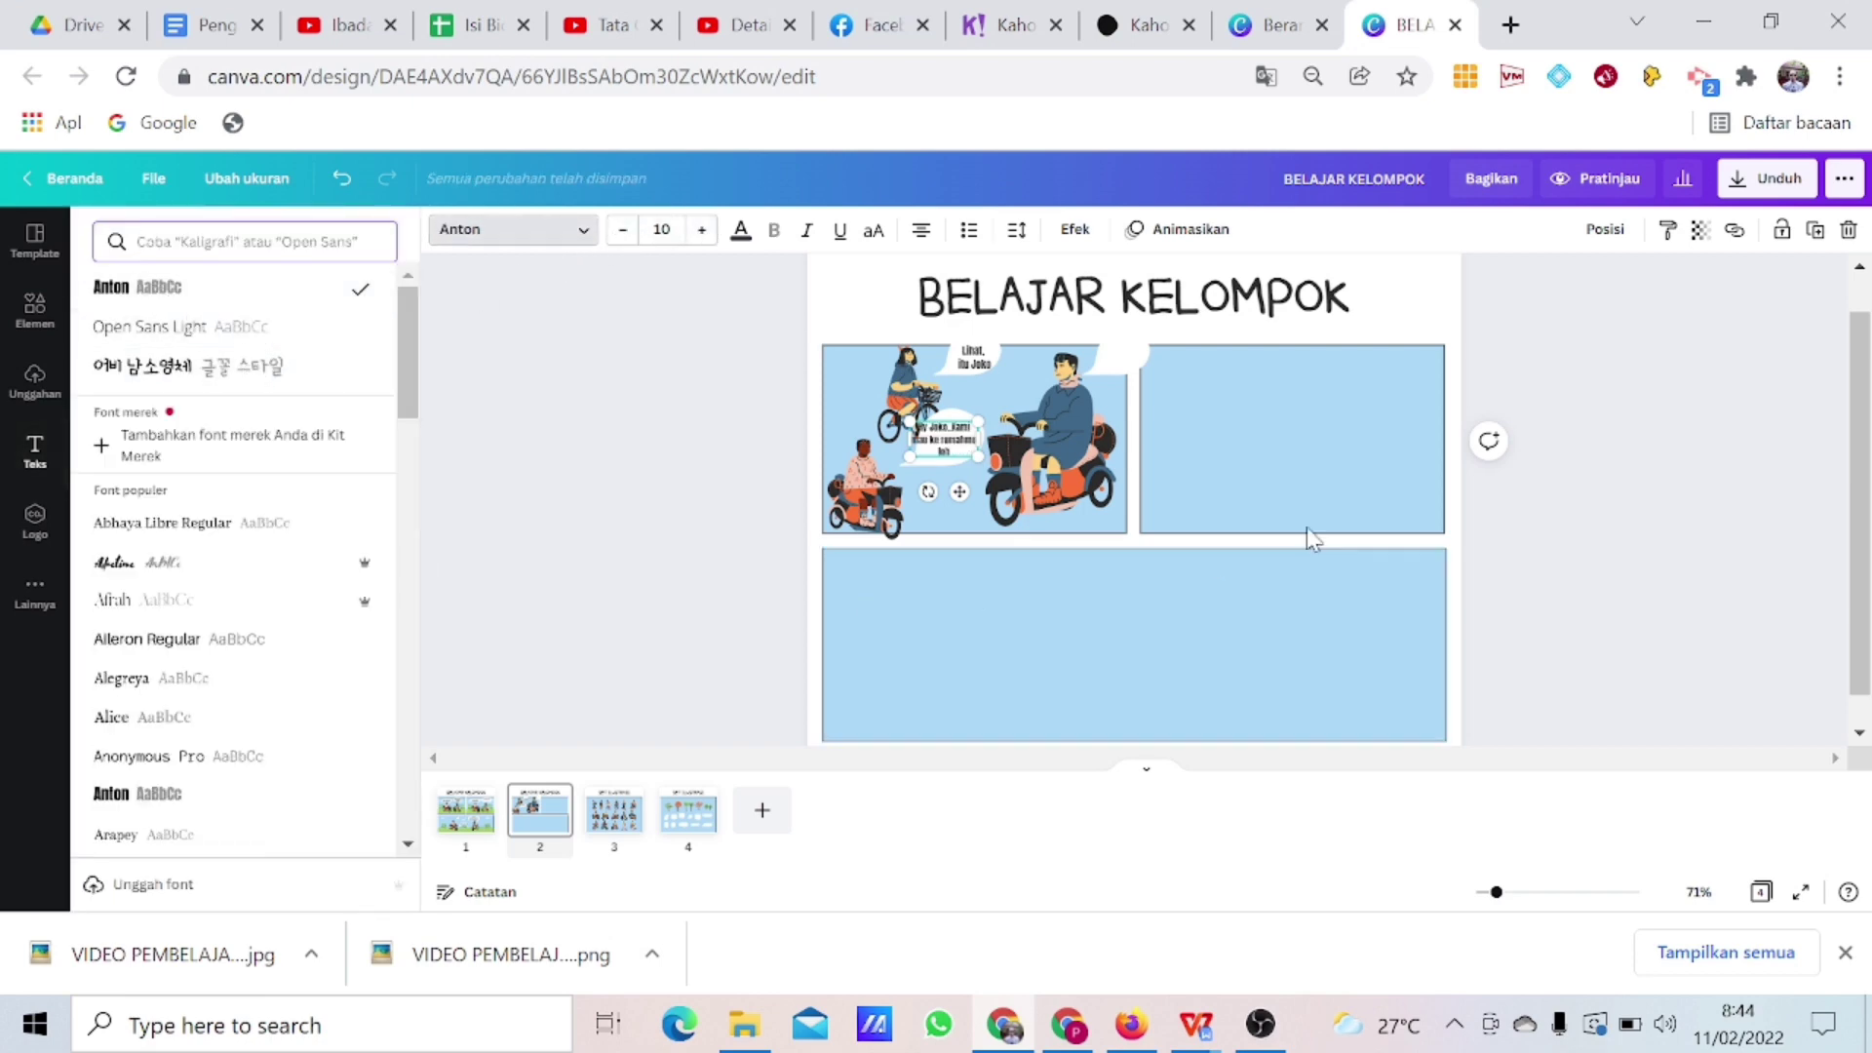
left_click(1594, 445)
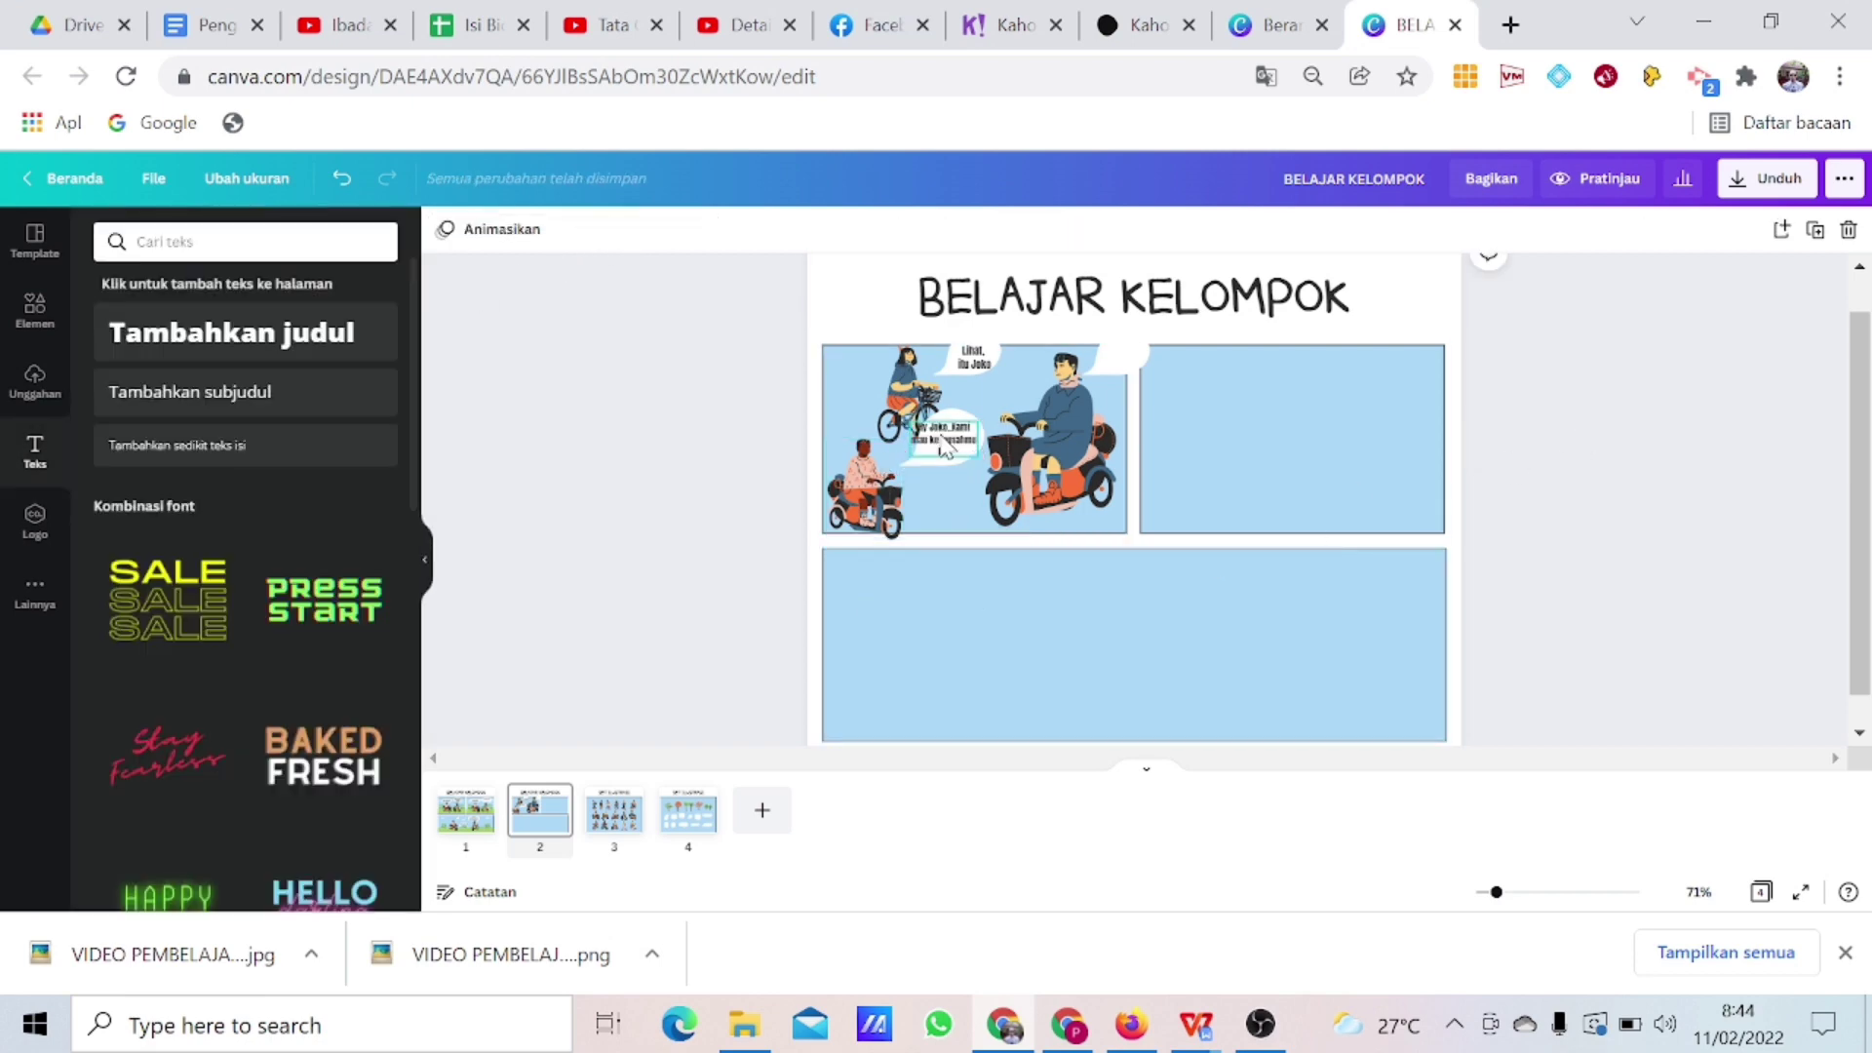
left_click_drag(940, 433, 951, 439)
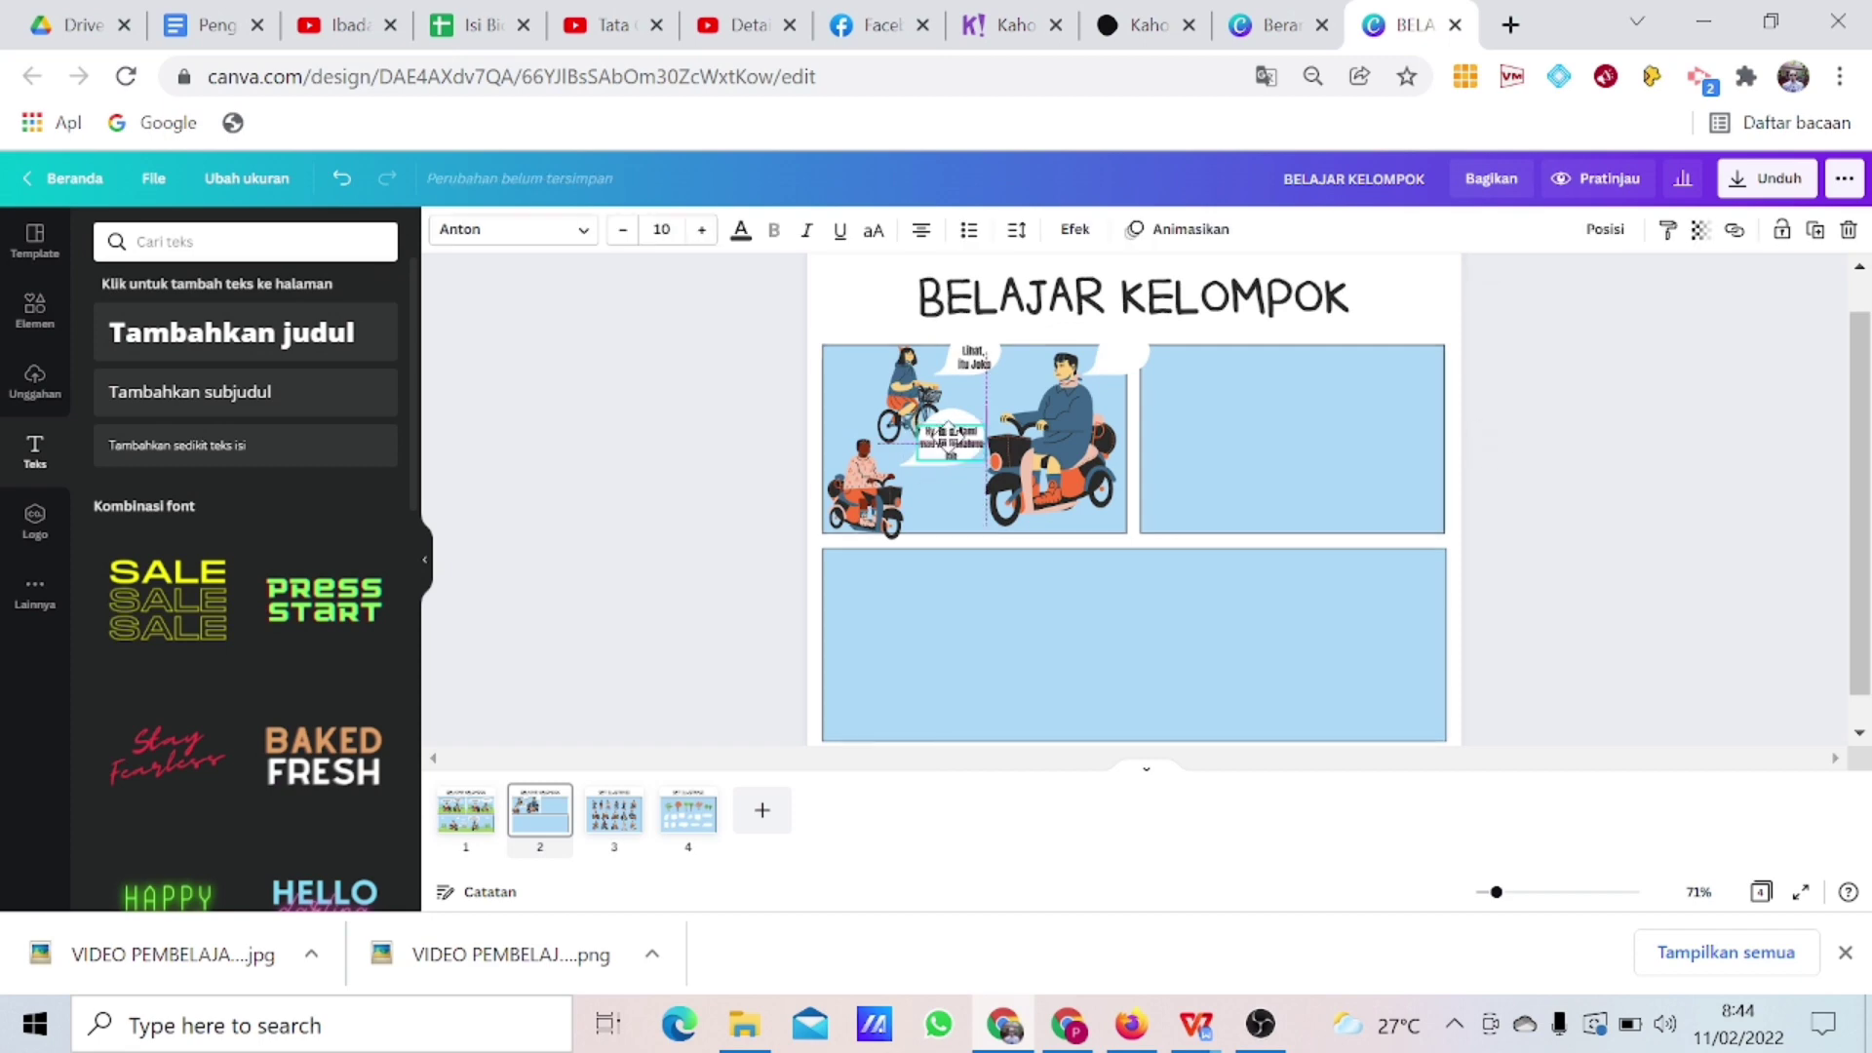
left_click(1634, 435)
Add body text by the large scooter rider's speech bubble, greeting both friends by name and ending with "benarkah ?" on its own line.
left_click(1038, 407)
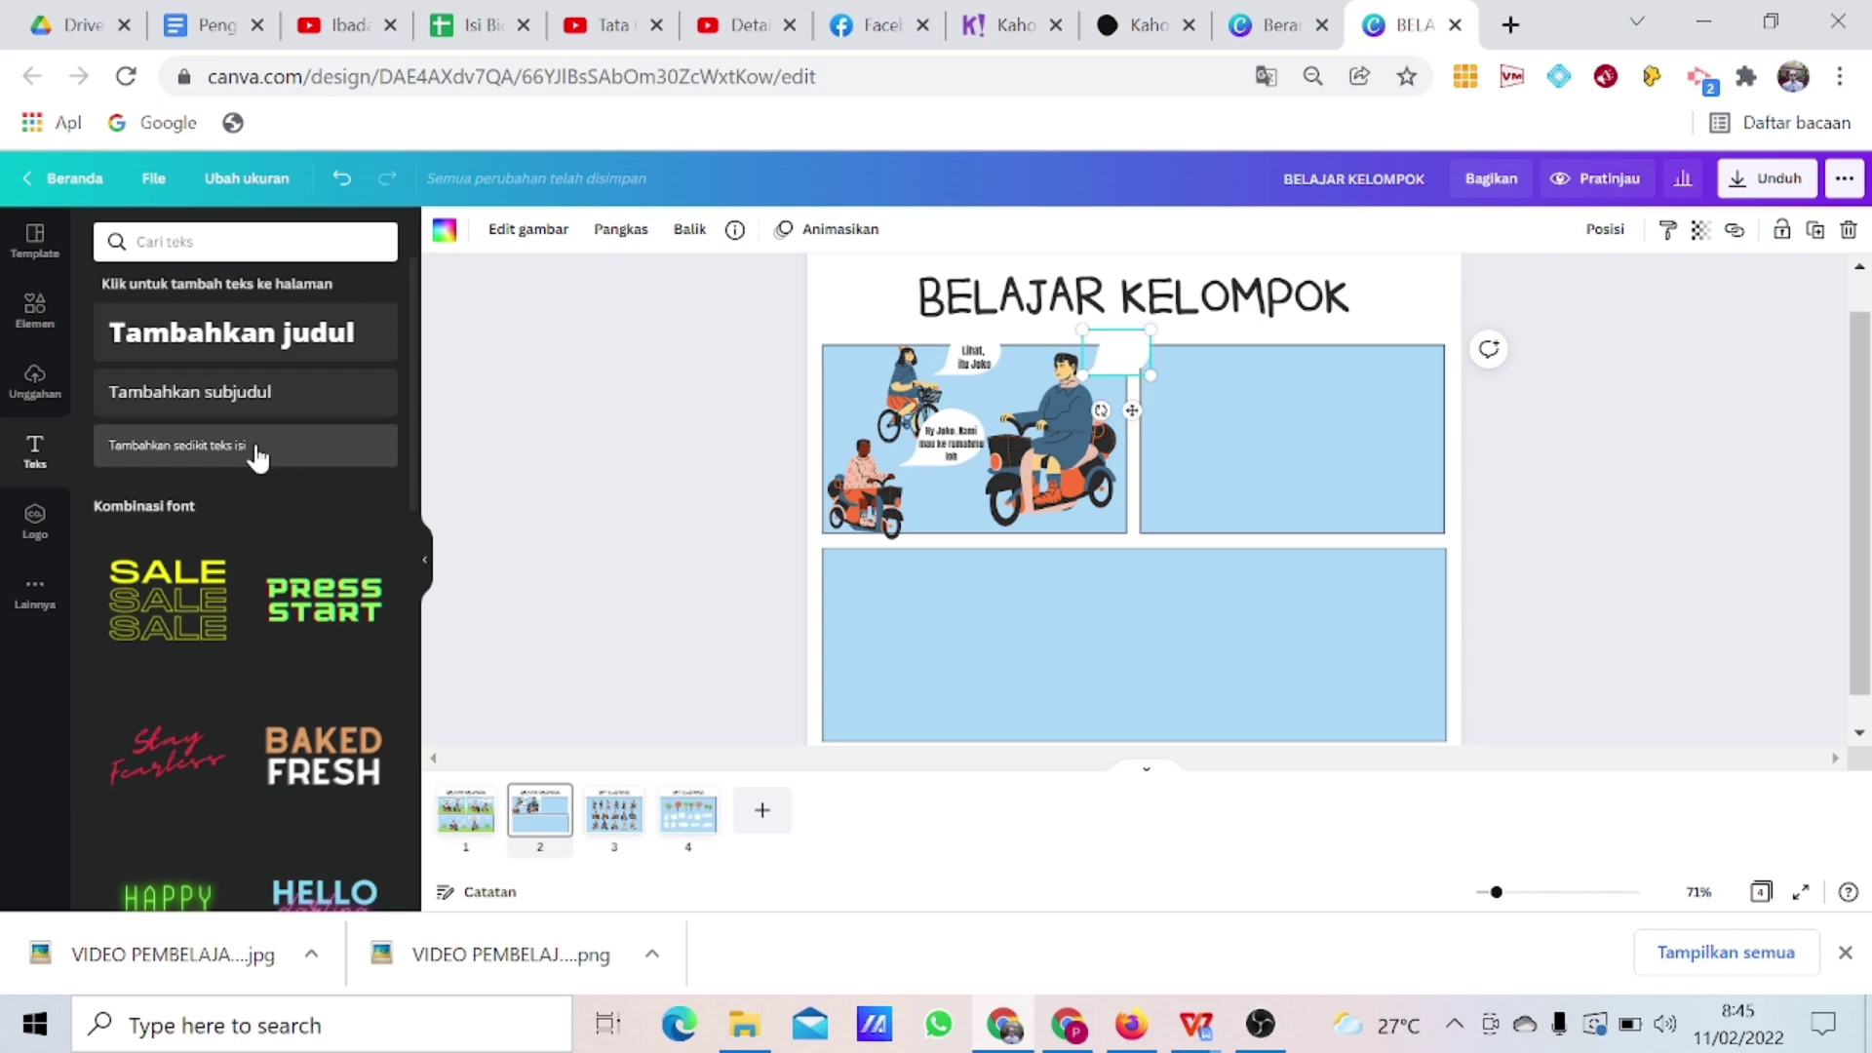
left_click(354, 470)
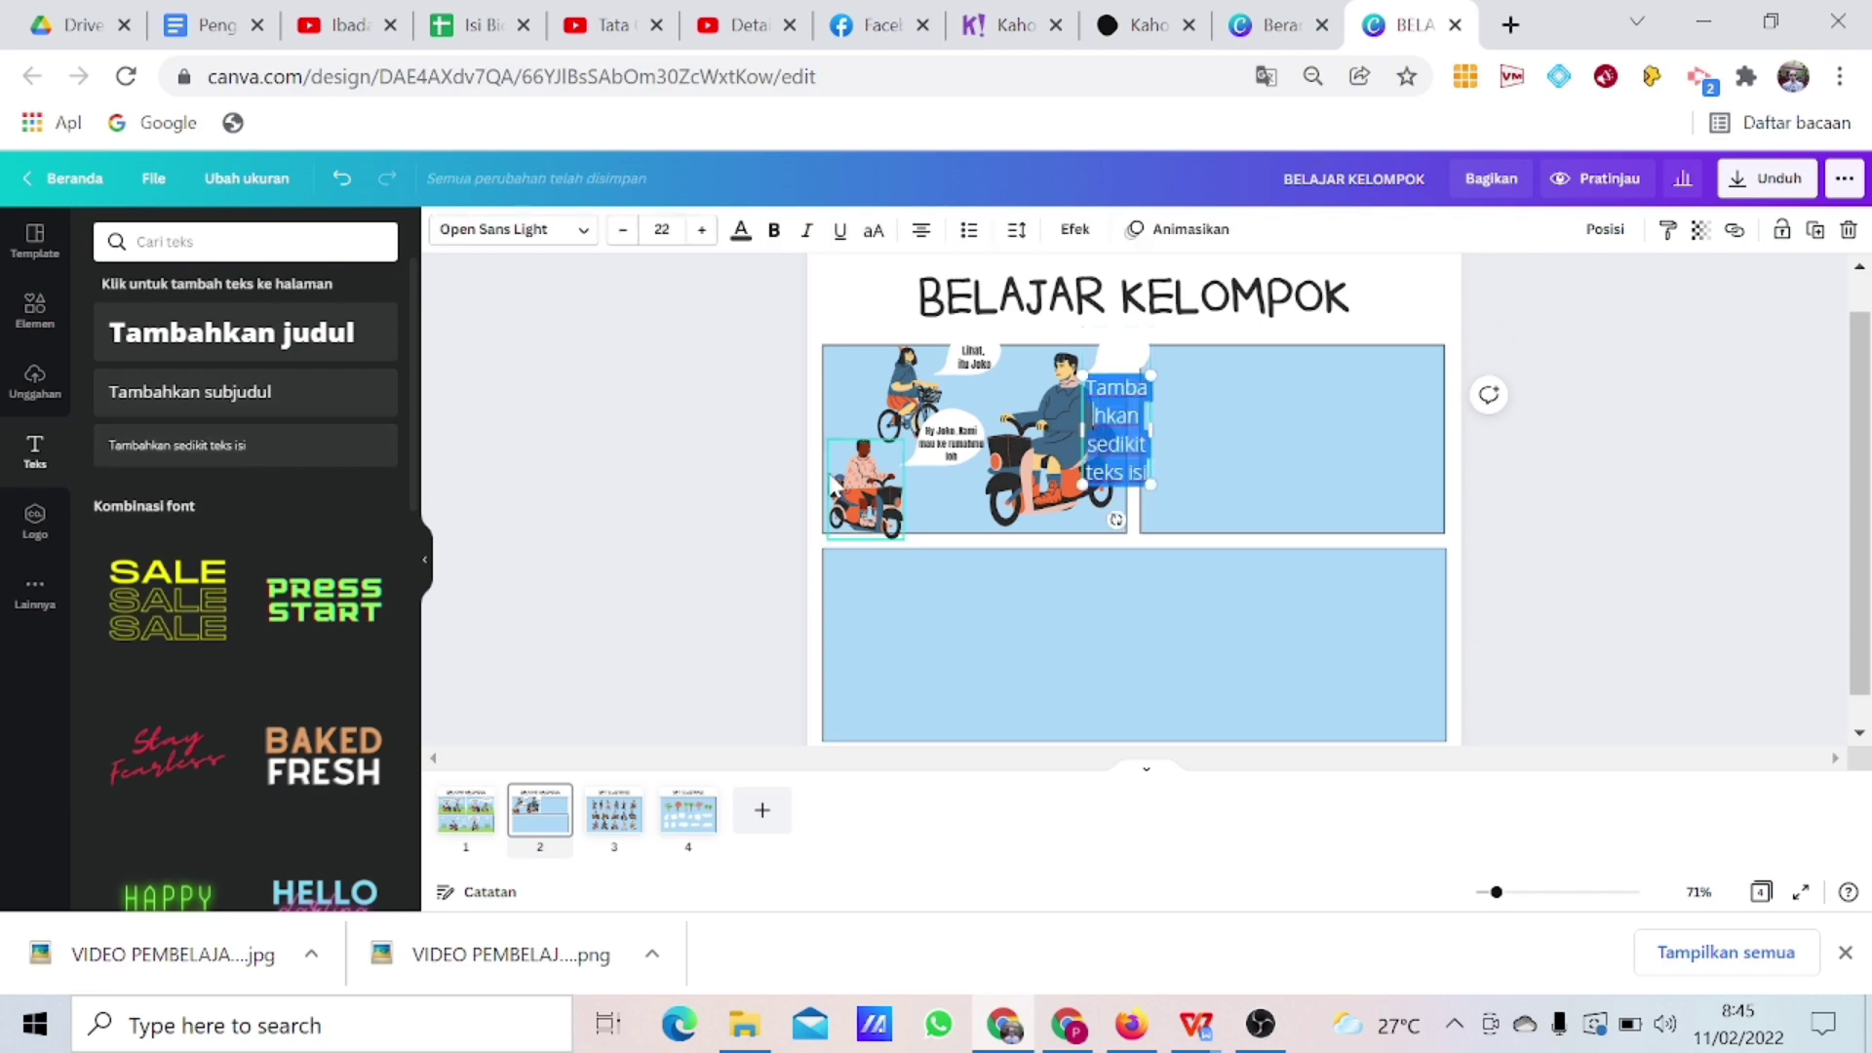
type("Hy A")
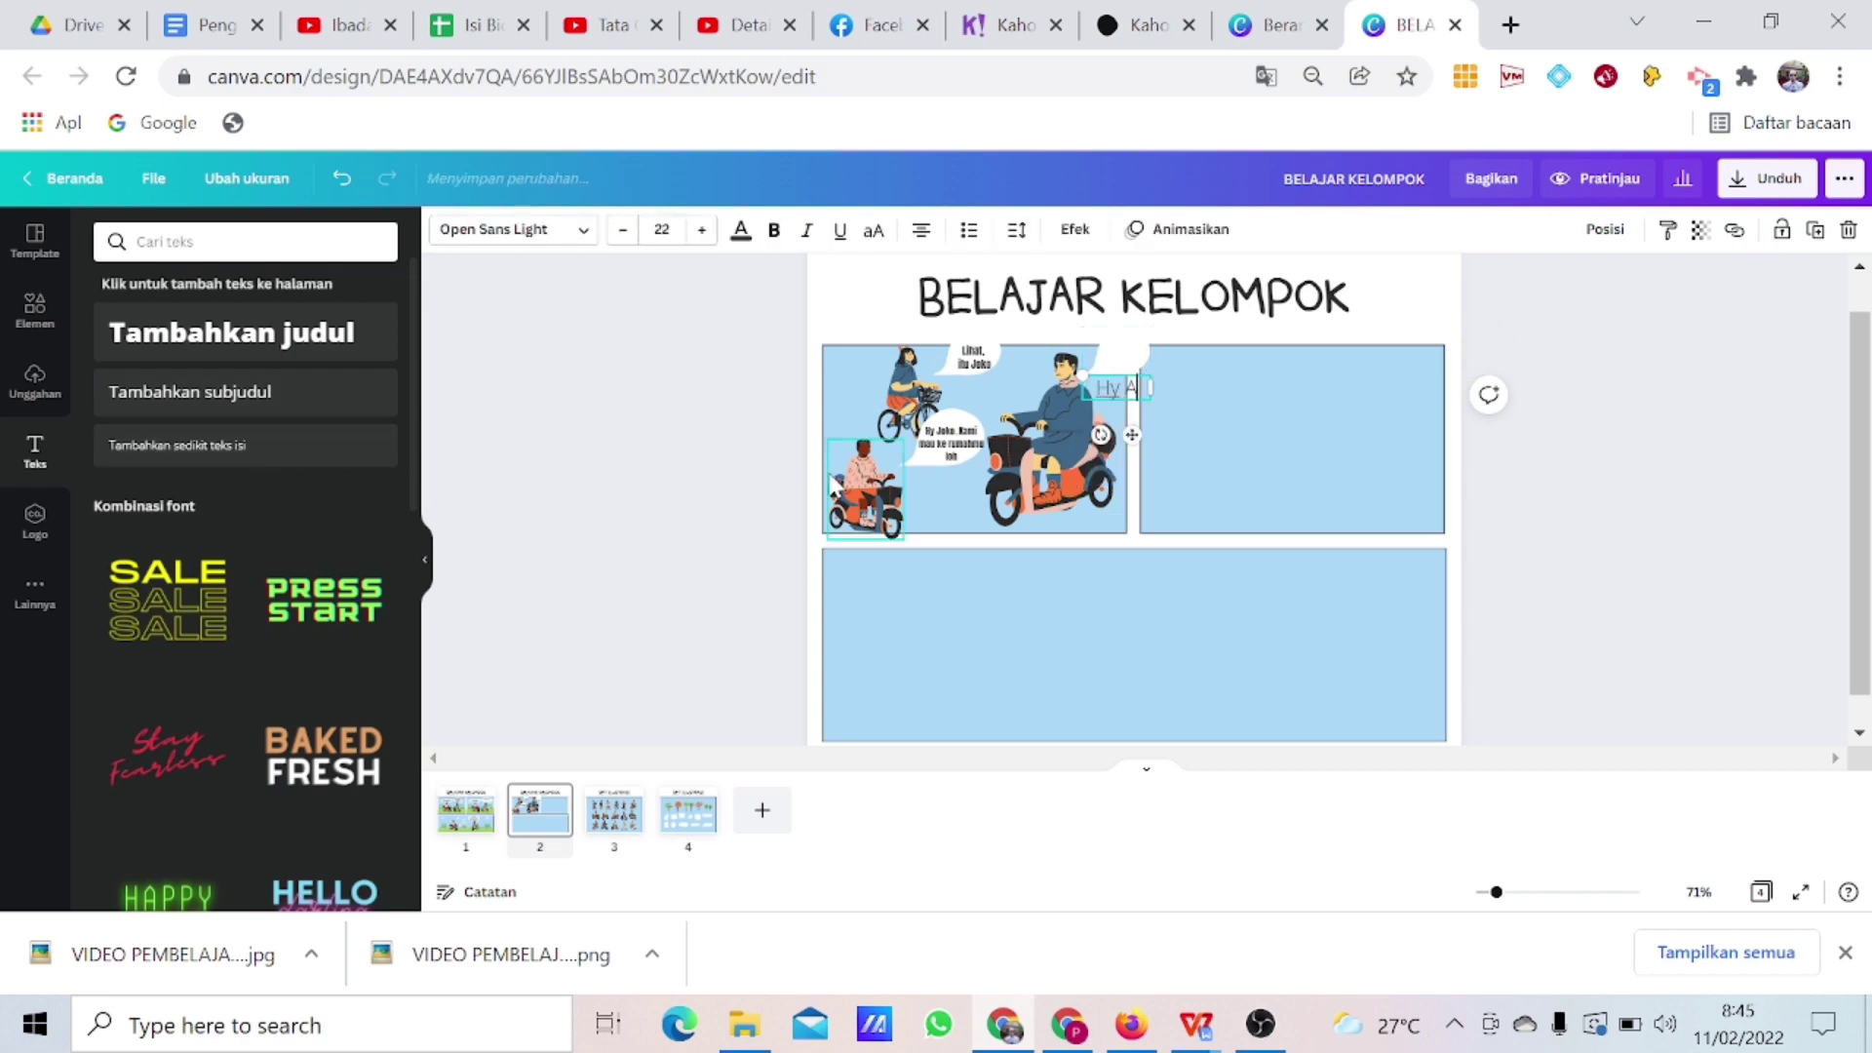
type("gnes,")
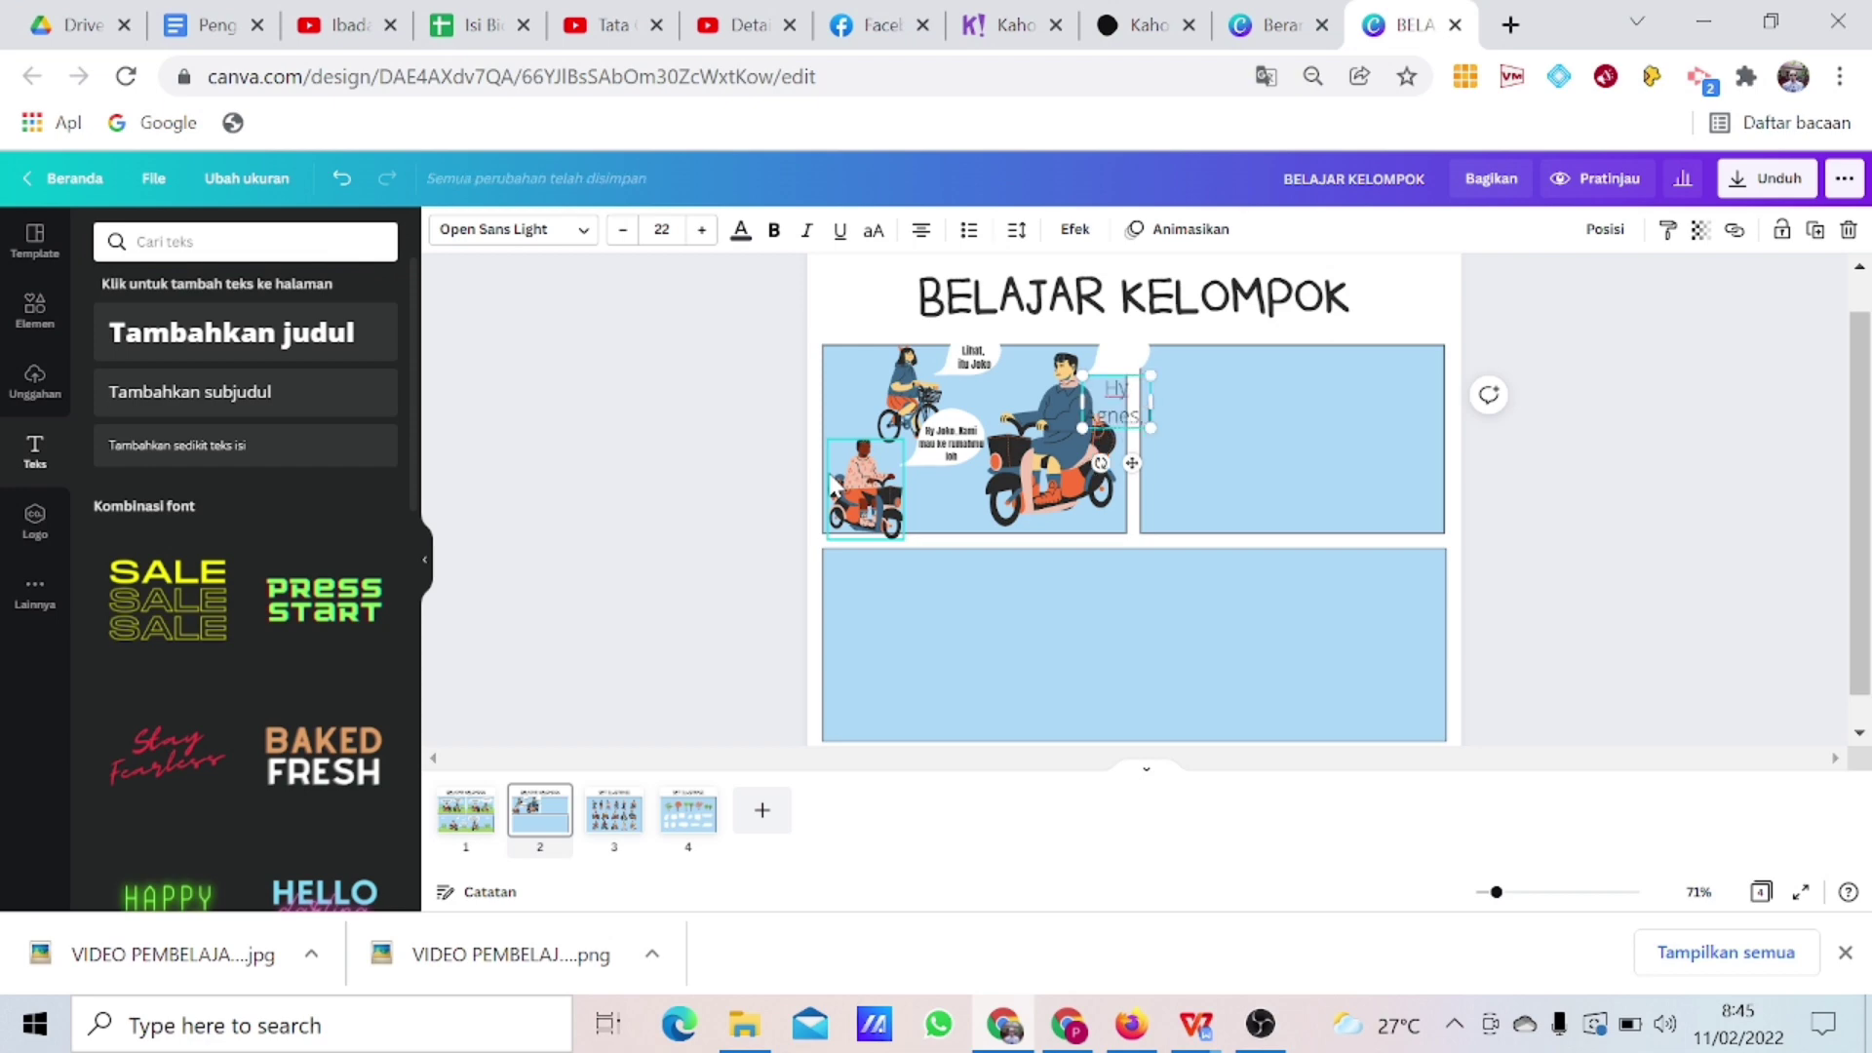
key("Return")
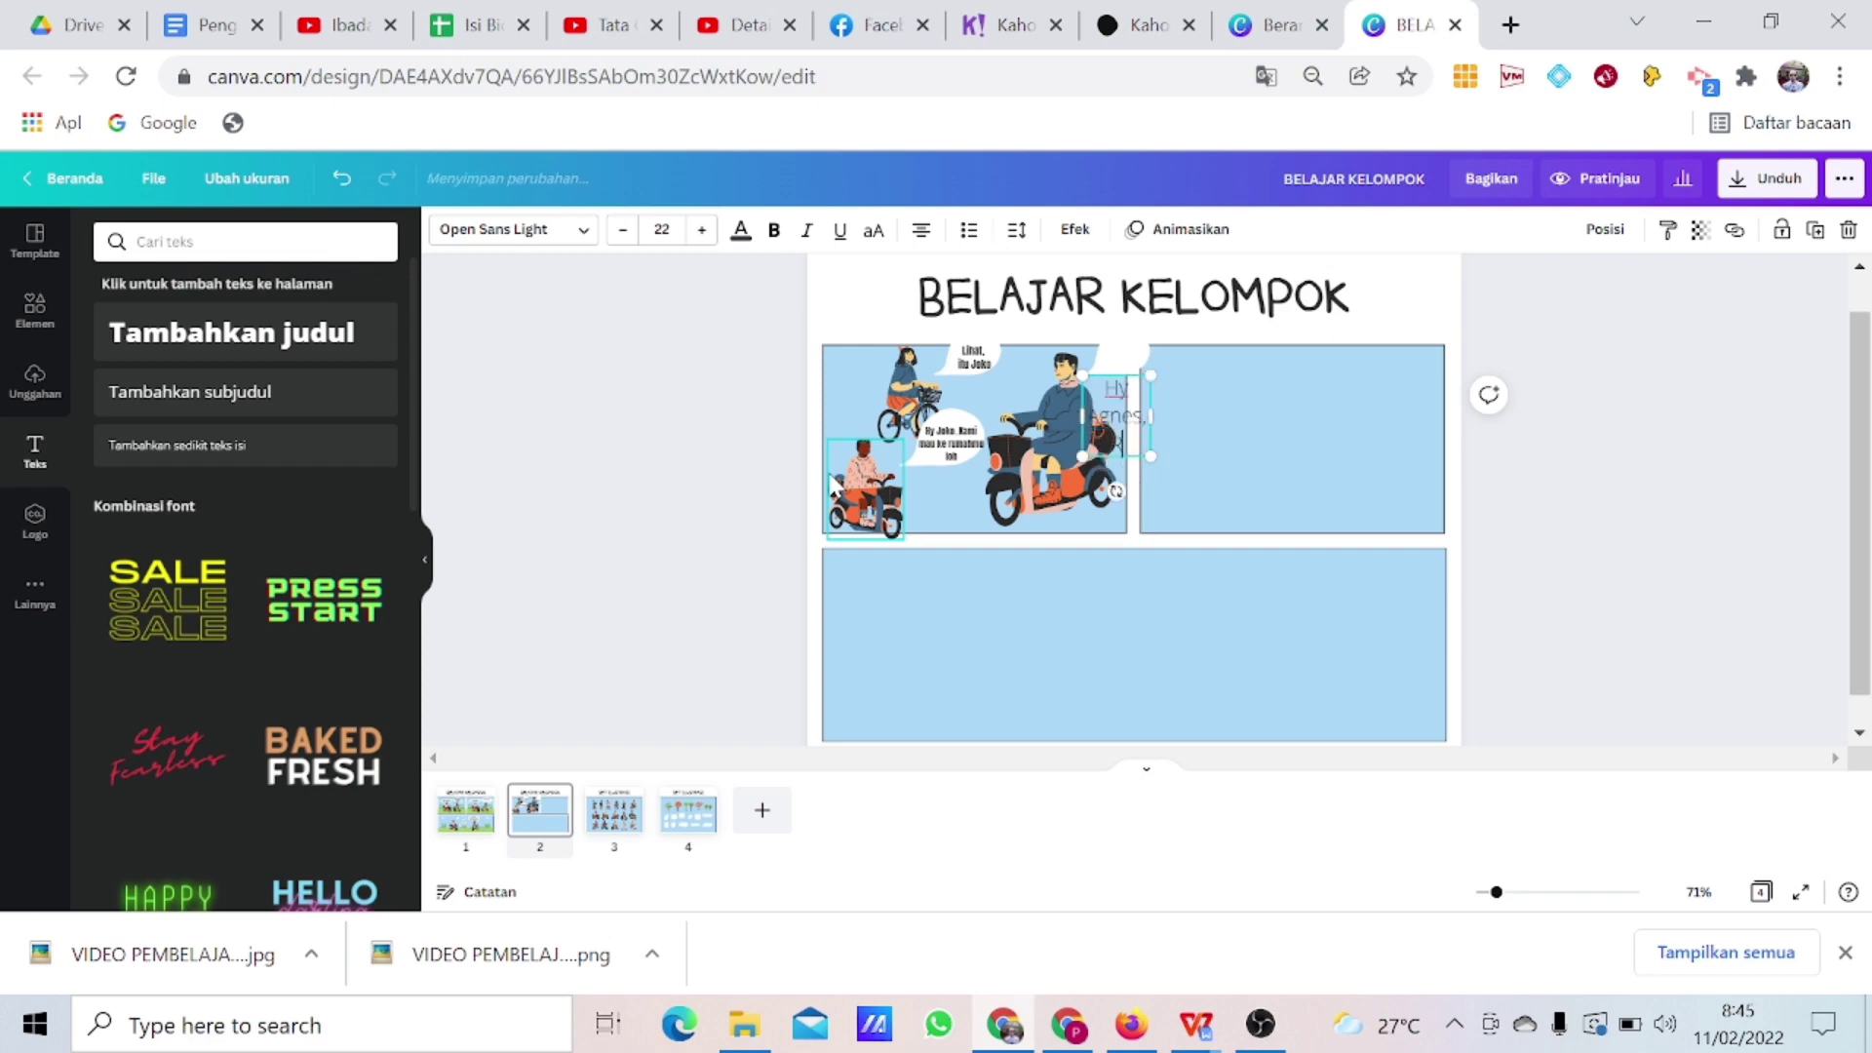
type("Budi...")
key("Return")
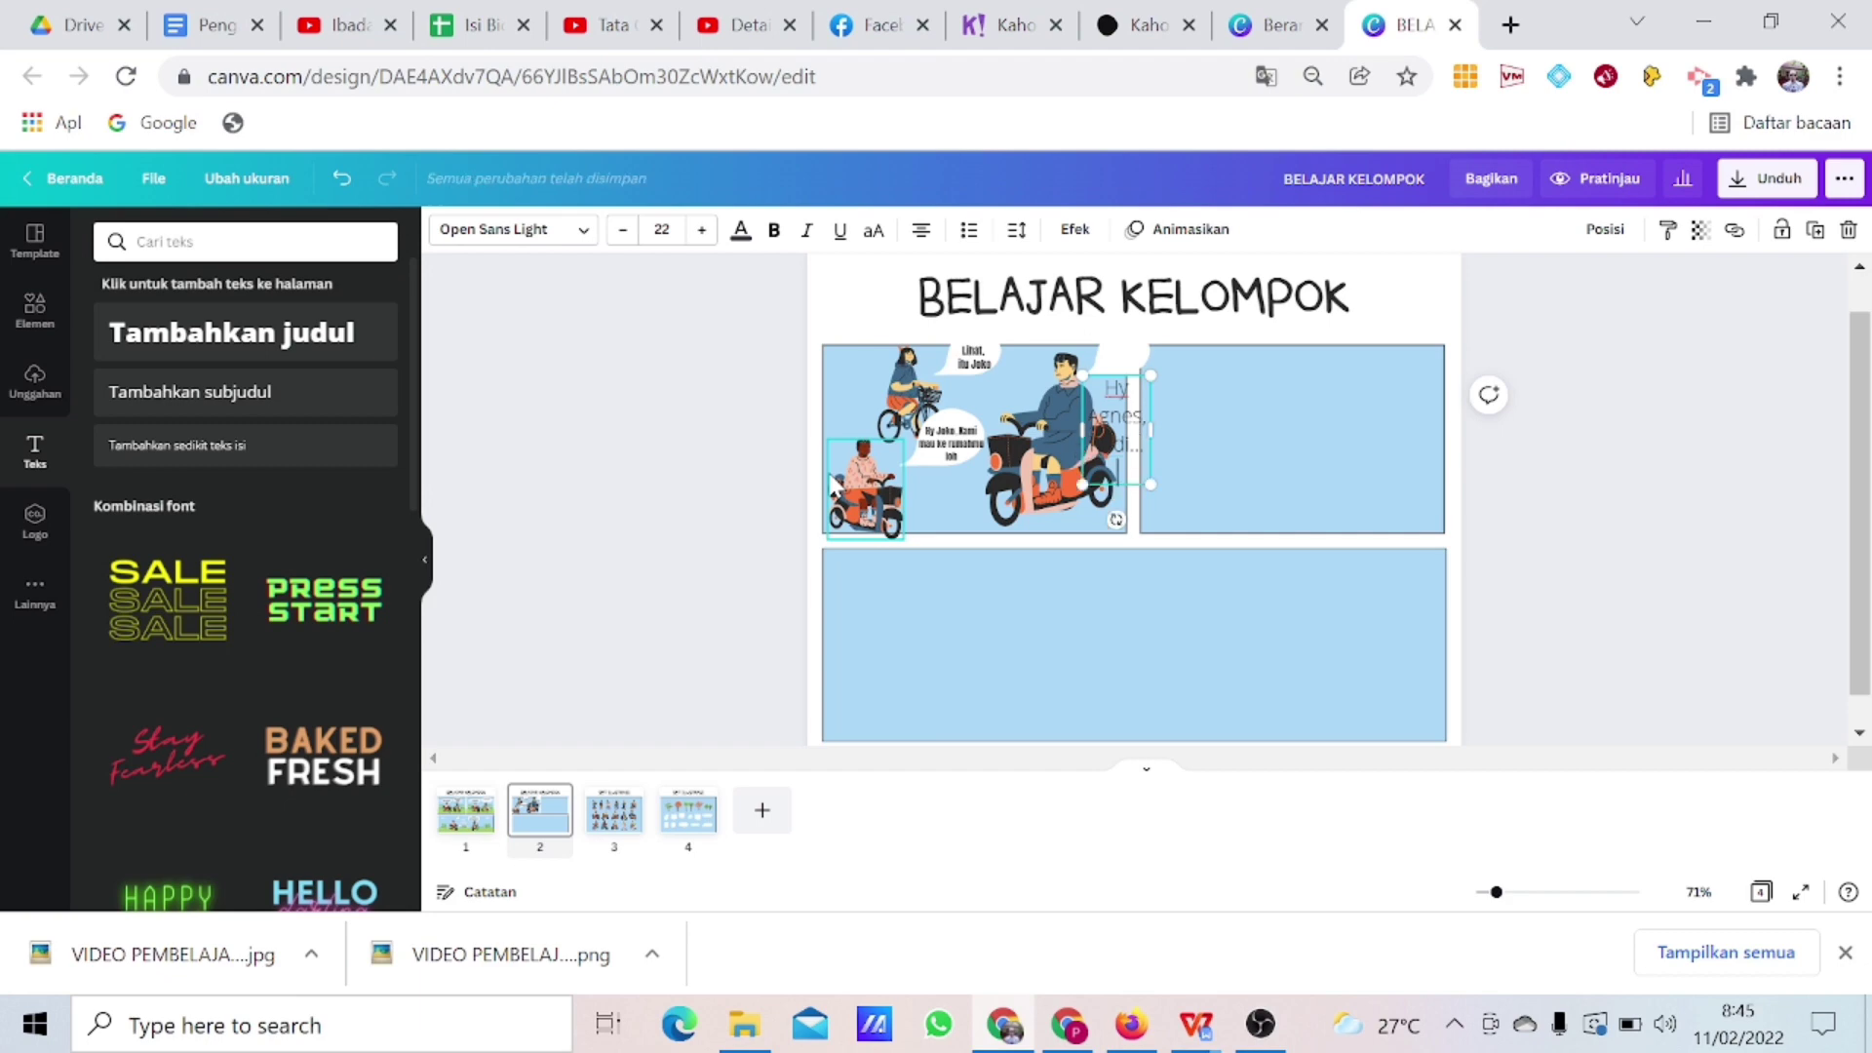
type("he")
type("ar")
type("a")
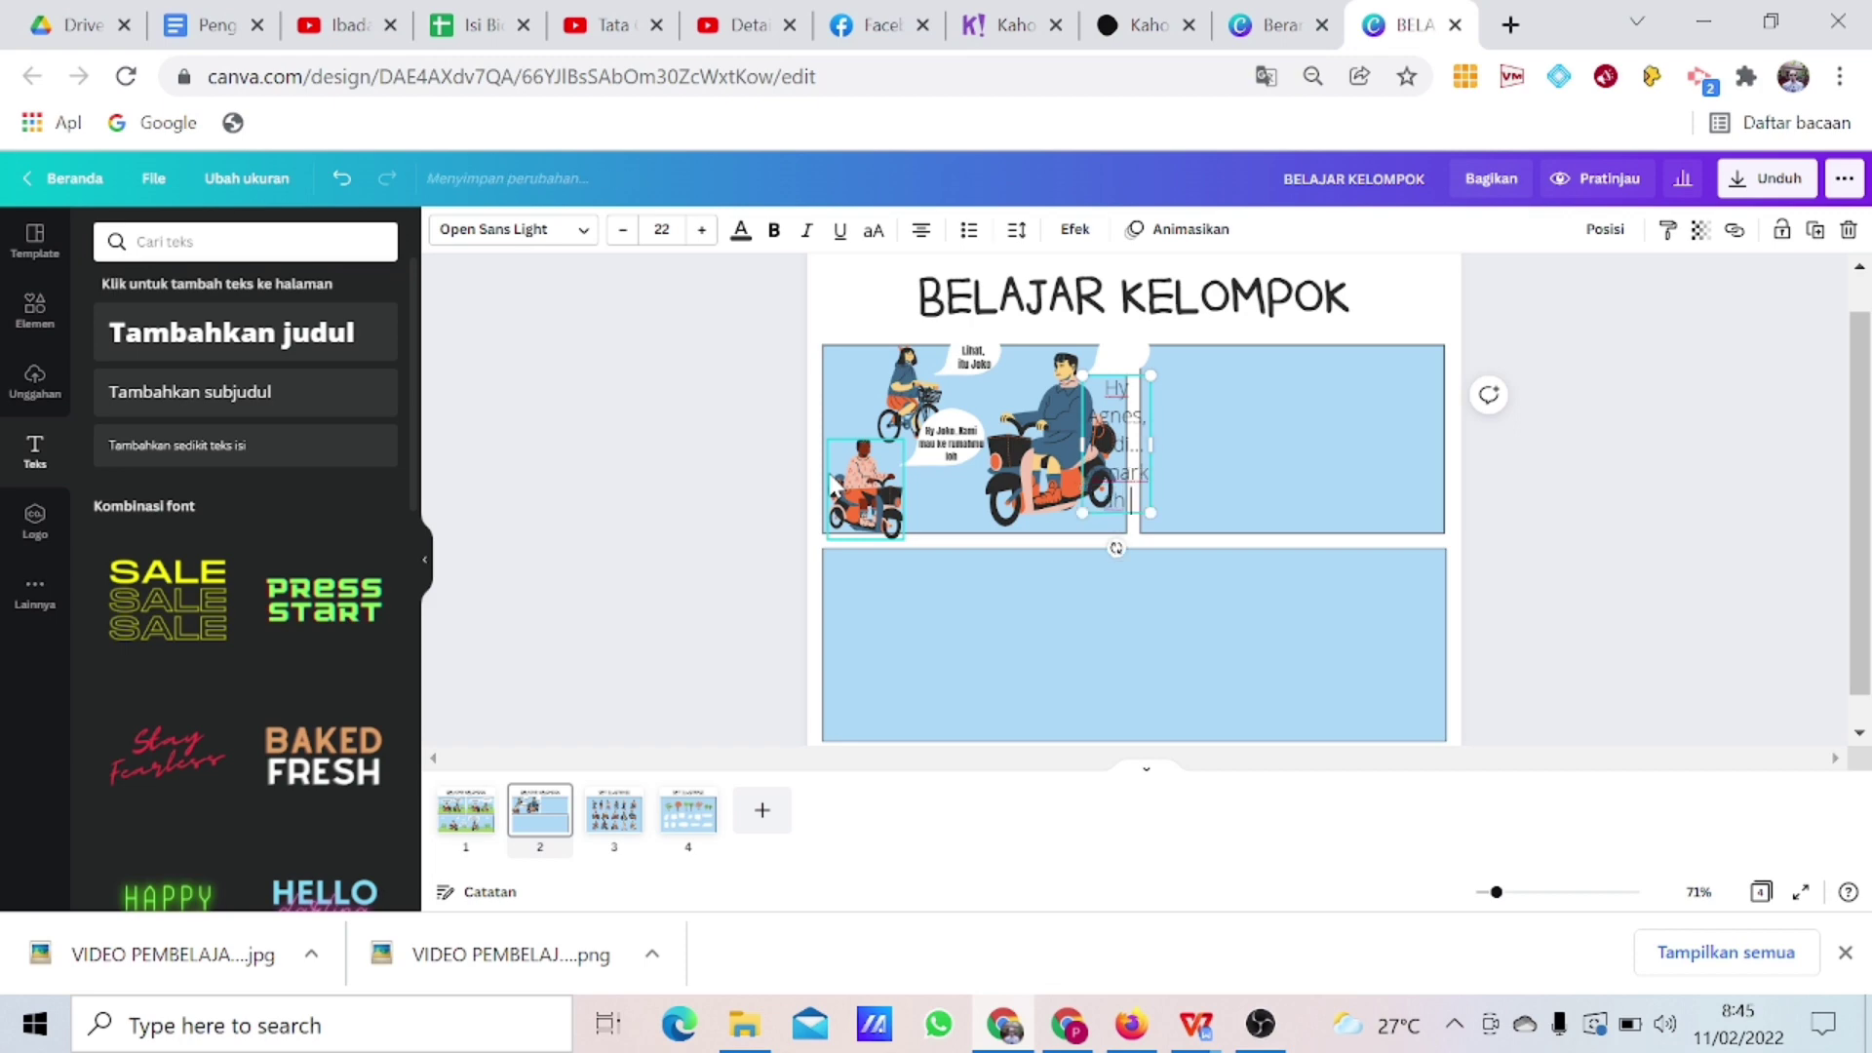
type("?")
Set the "benarkah ?" line to font size 14 and shrink the large scooter rider's whole dialogue.
left_click(621, 230)
left_click(621, 230)
left_click(621, 230)
left_click(621, 230)
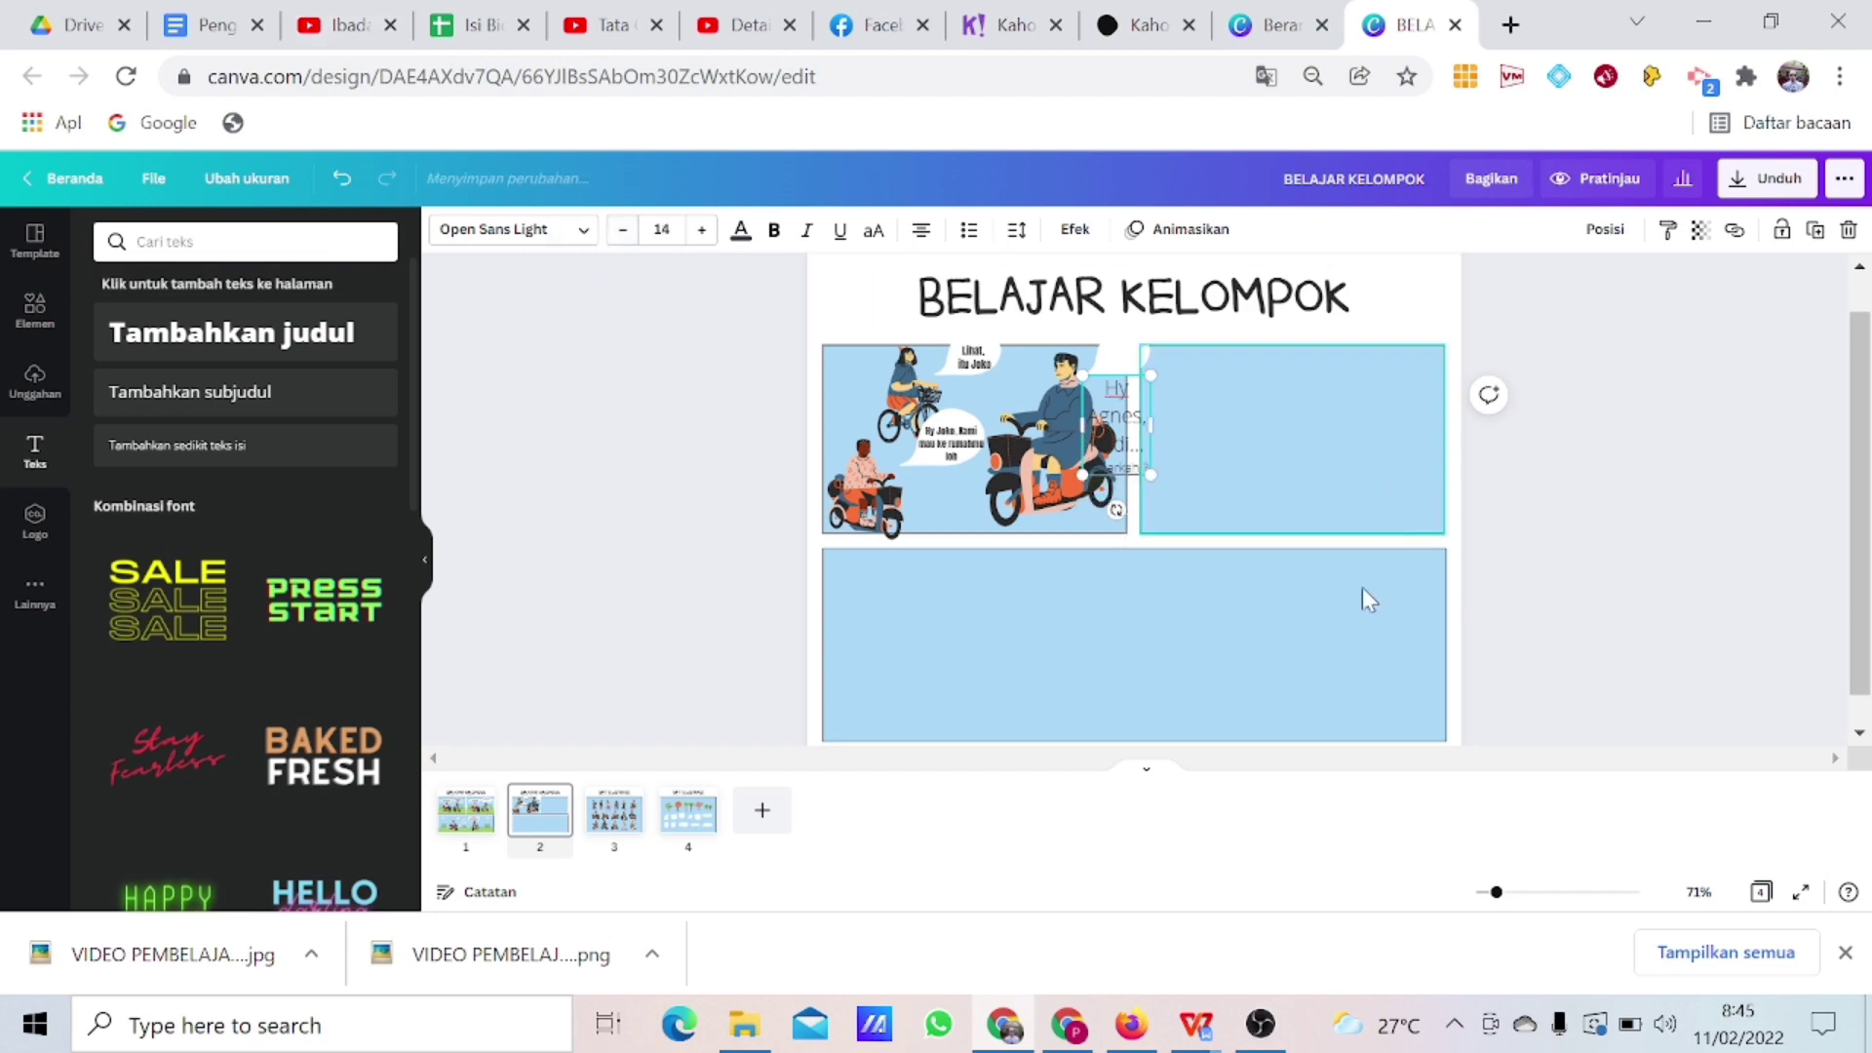
left_click_drag(1104, 385, 1136, 468)
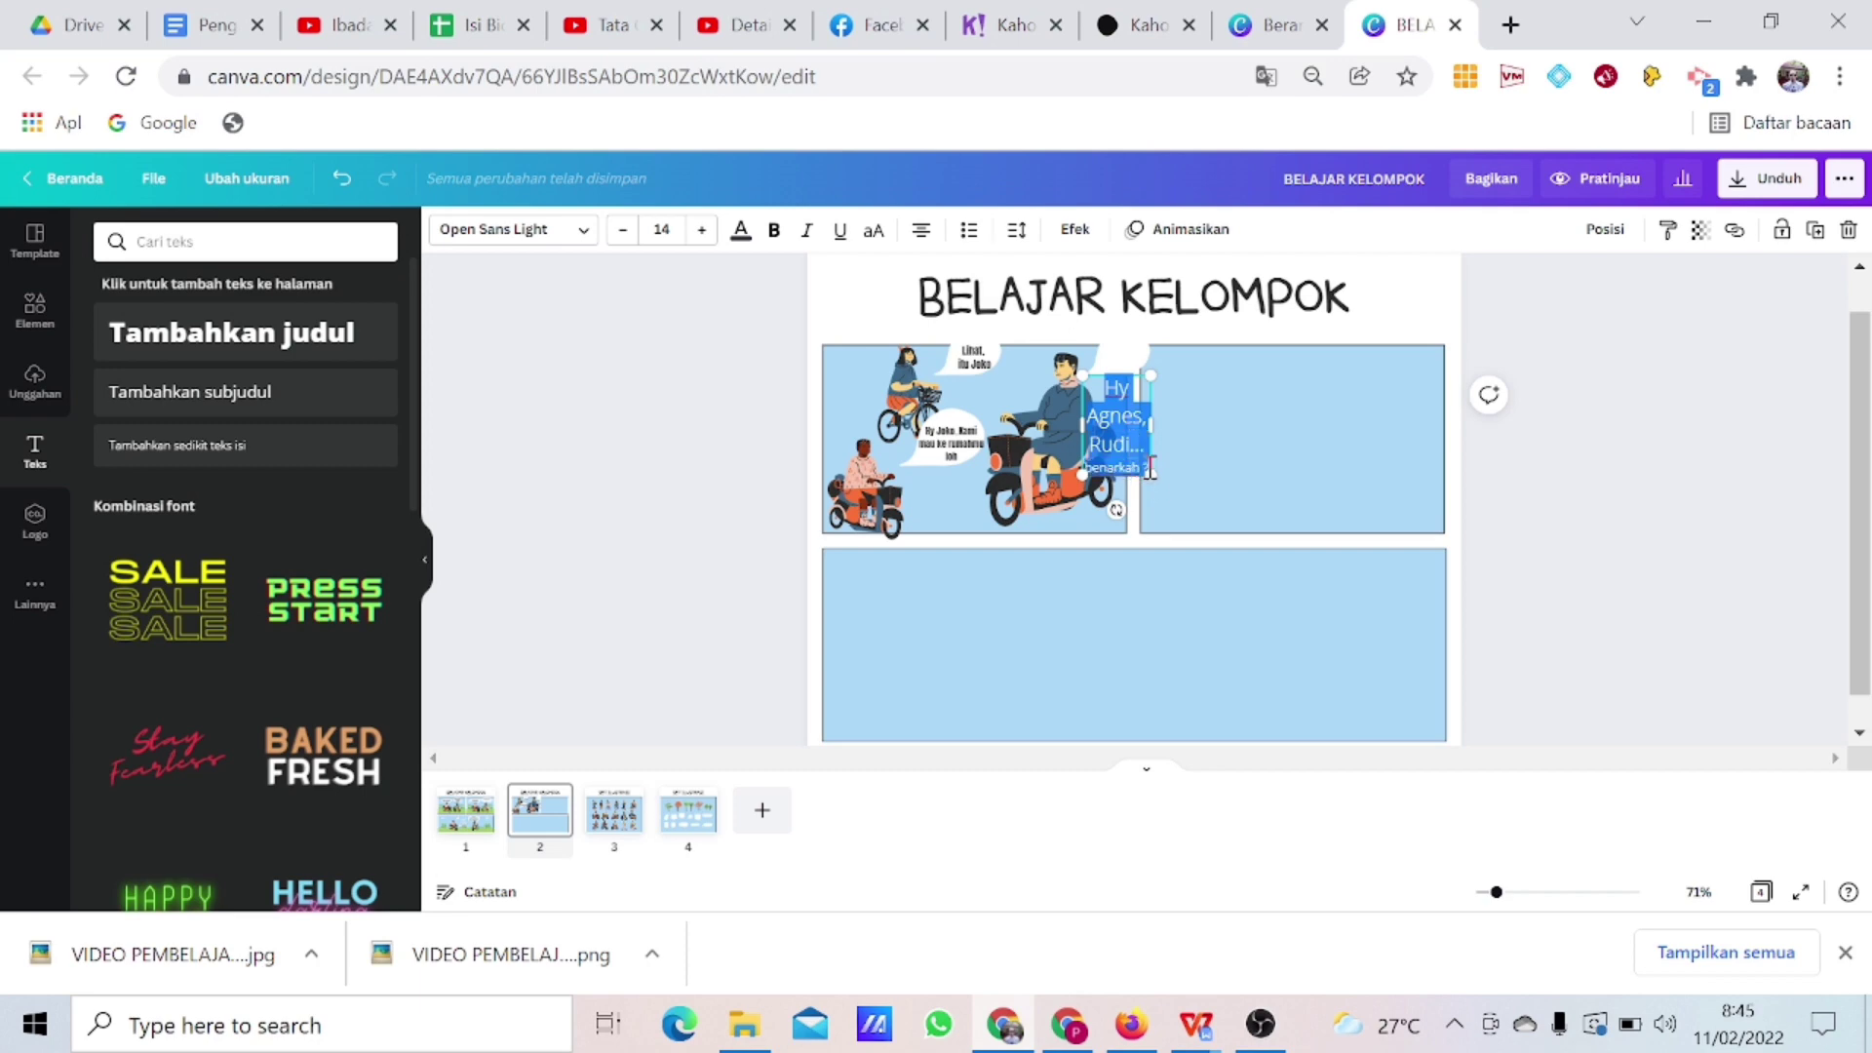
left_click(620, 231)
left_click(620, 231)
left_click(620, 231)
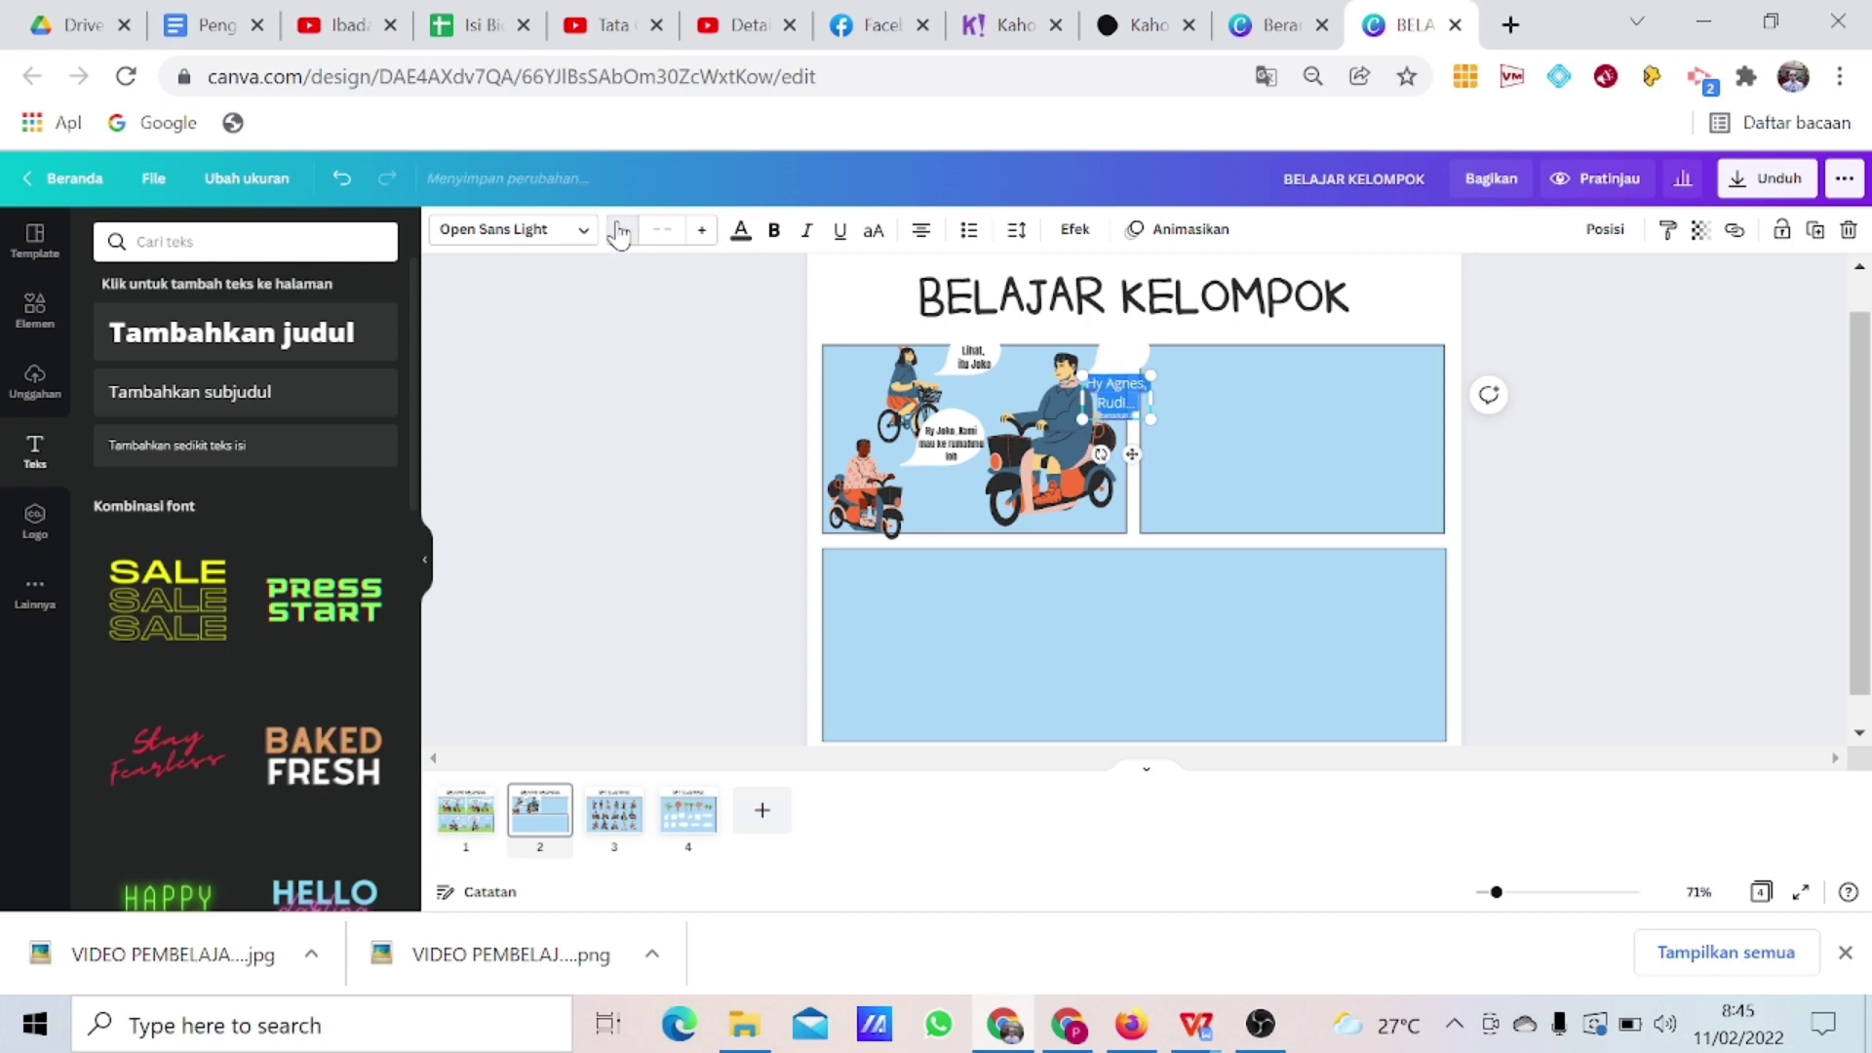
Reselect the large scooter rider's text box and increase the font size of all its lines.
left_click(1550, 453)
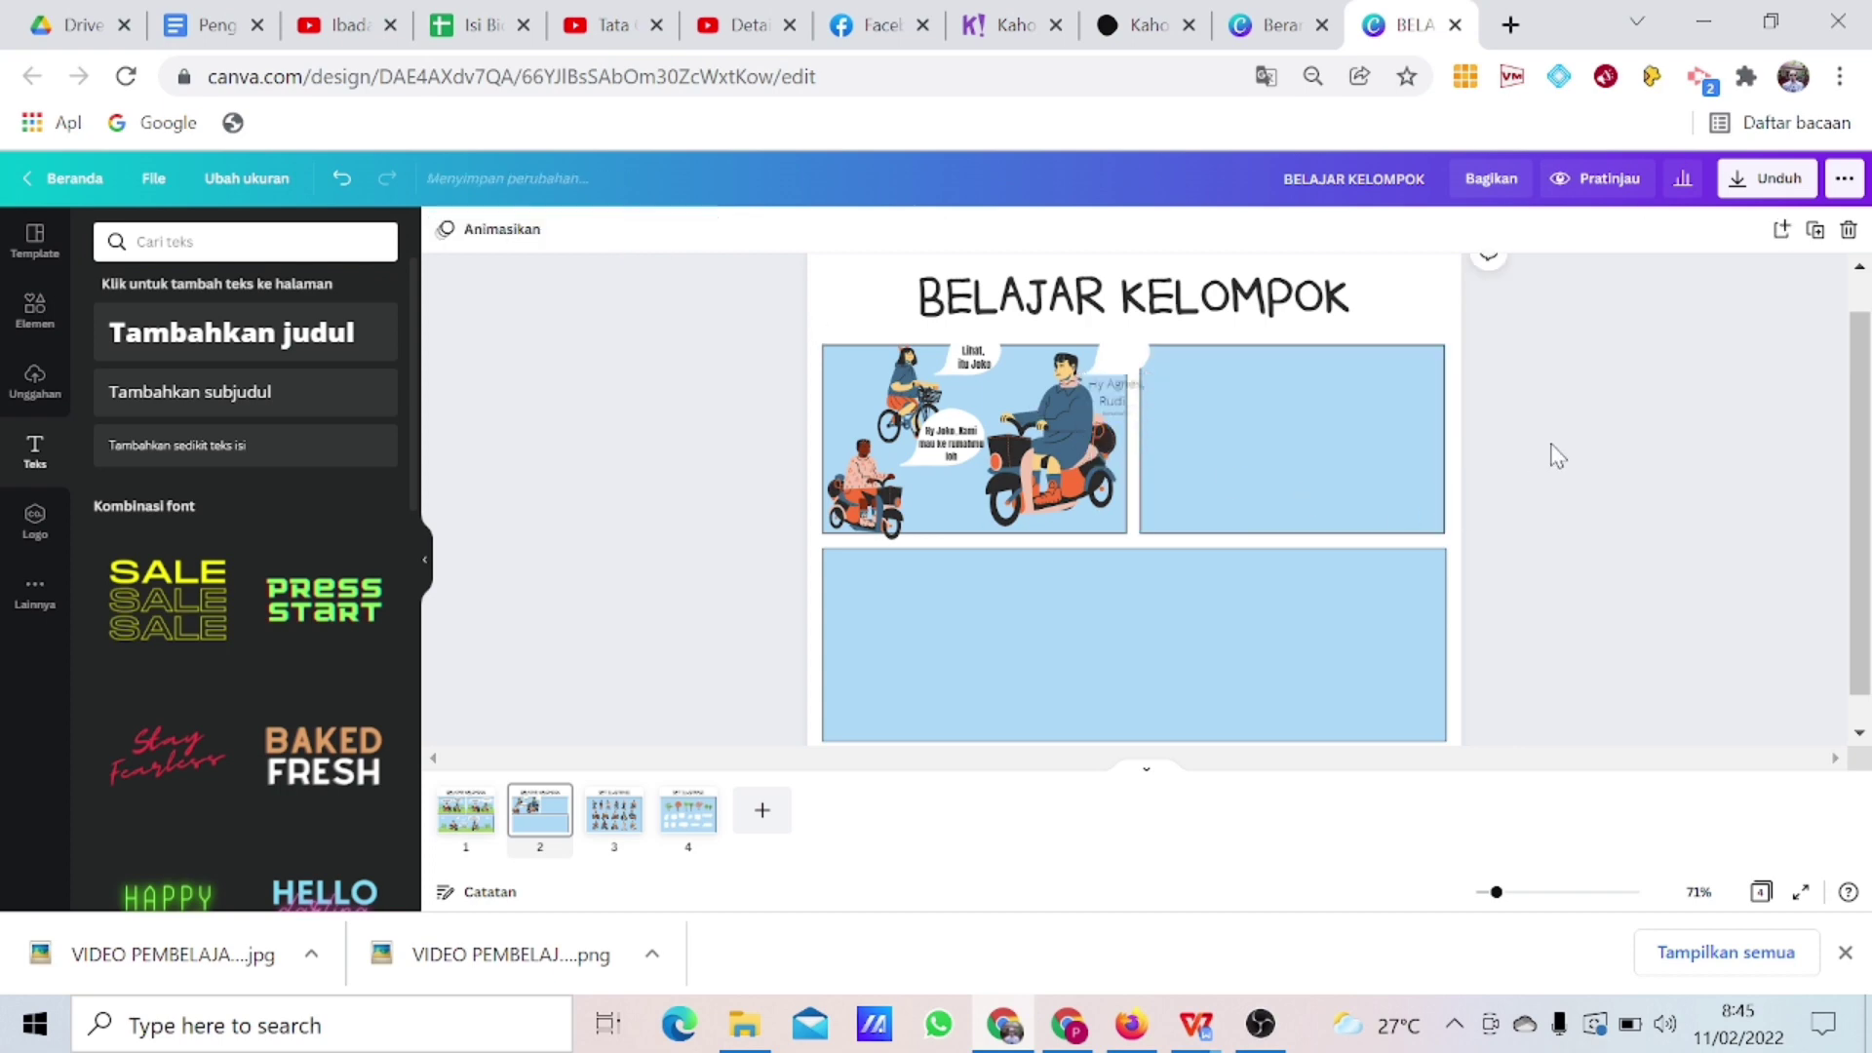
left_click(1111, 395)
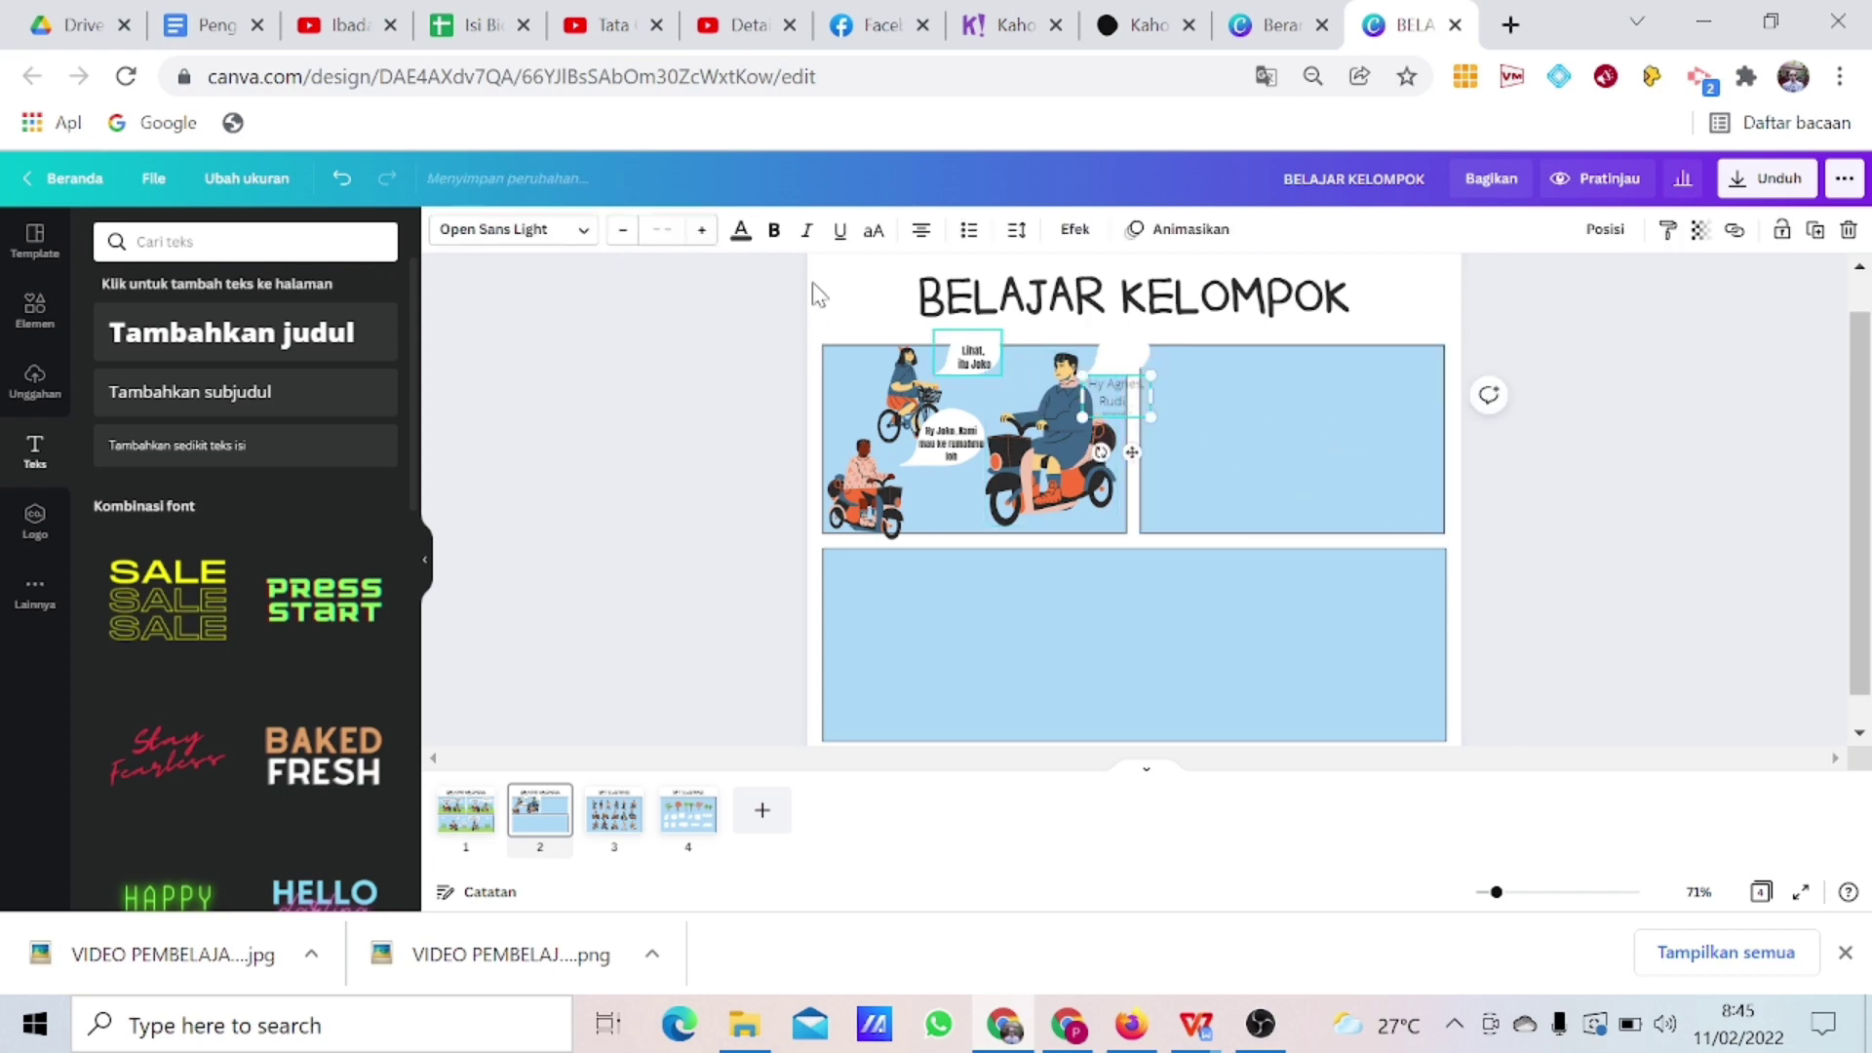
left_click(701, 230)
left_click(701, 230)
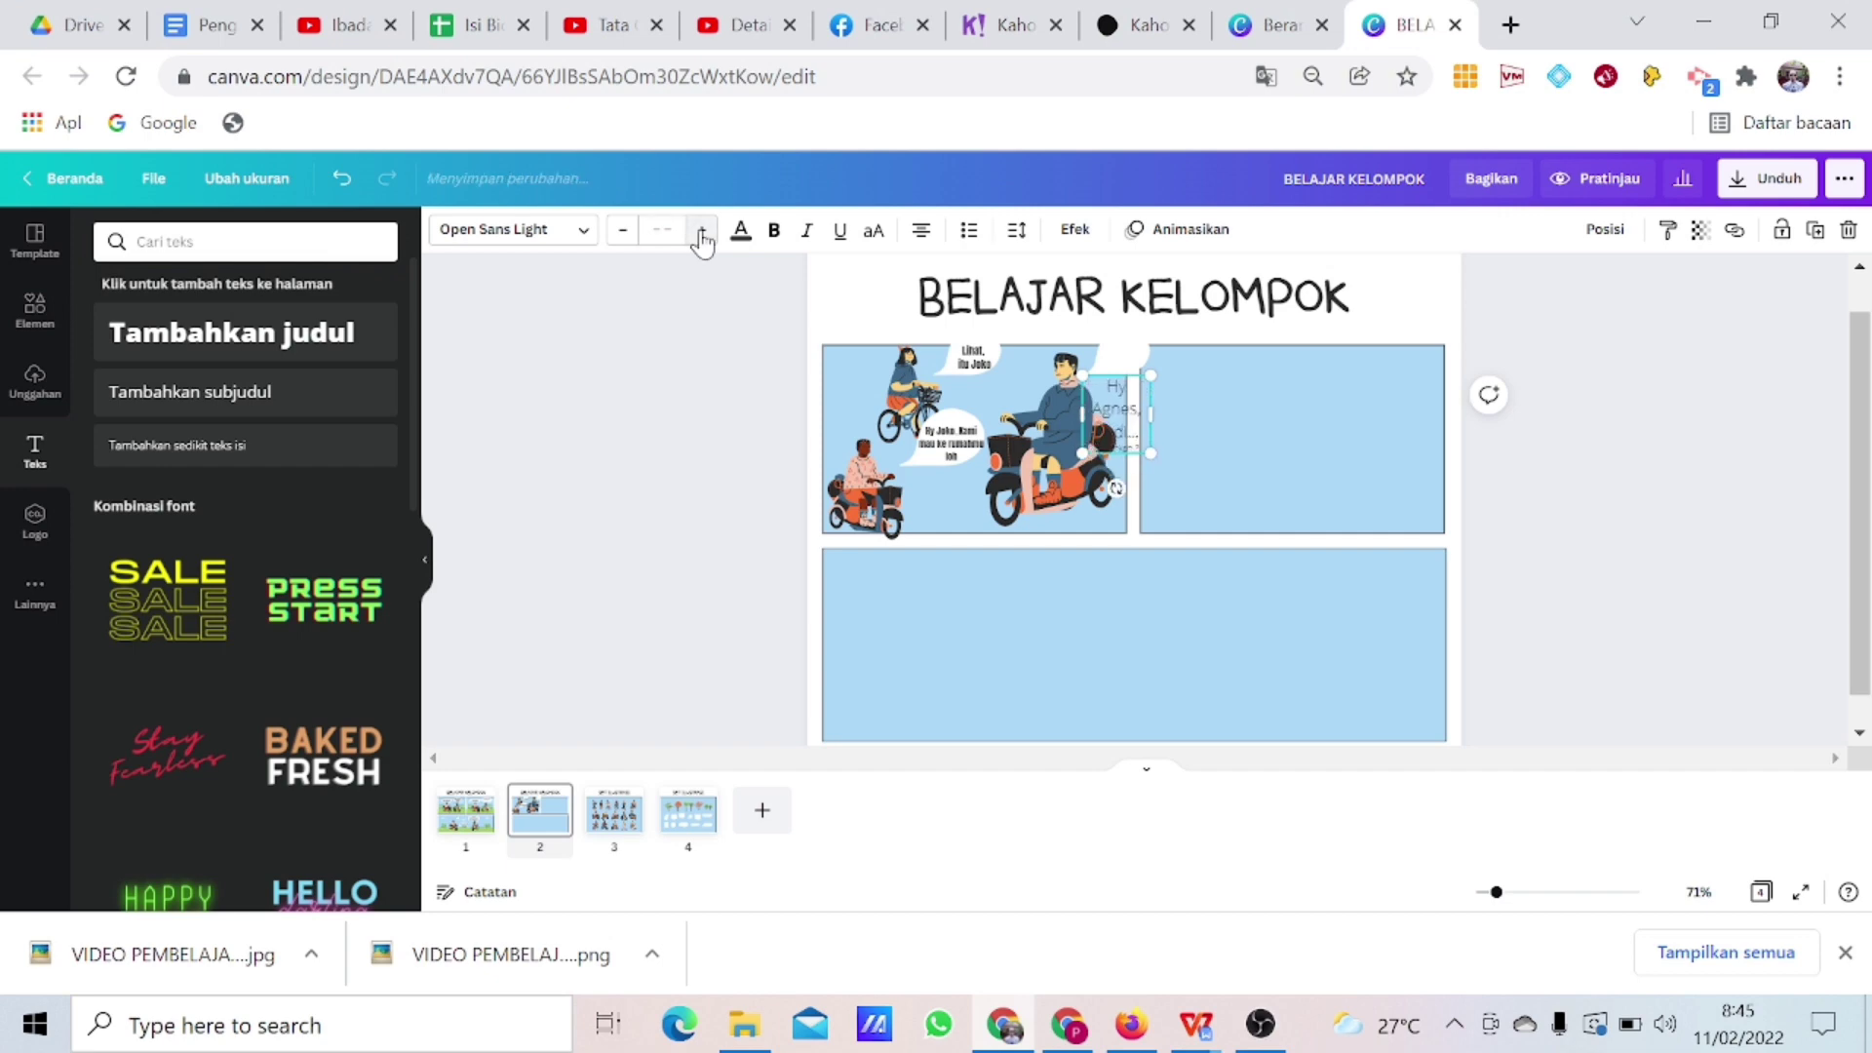
Reduce the greeting lines above "benarkah ?" to font size 10.
left_click_drag(1110, 388, 1133, 429)
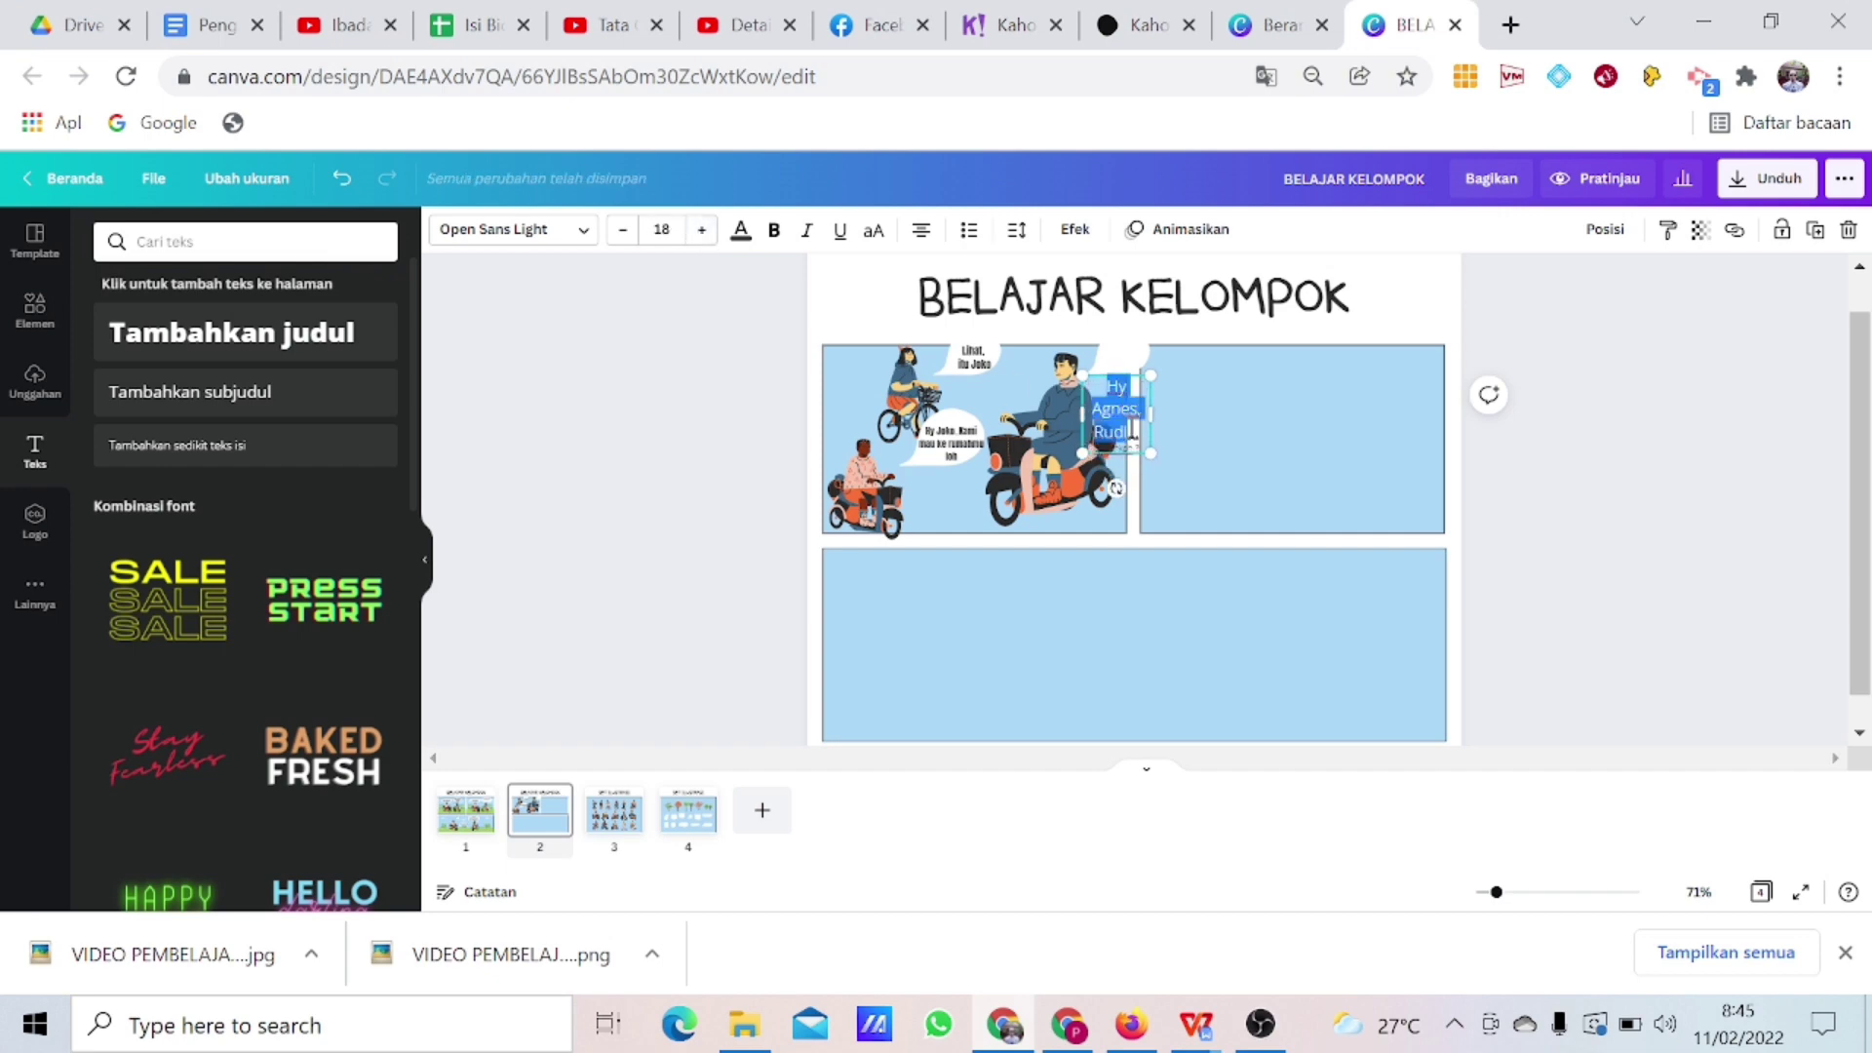
left_click(622, 230)
left_click(622, 230)
left_click(622, 230)
left_click(622, 230)
left_click(622, 230)
left_click(622, 230)
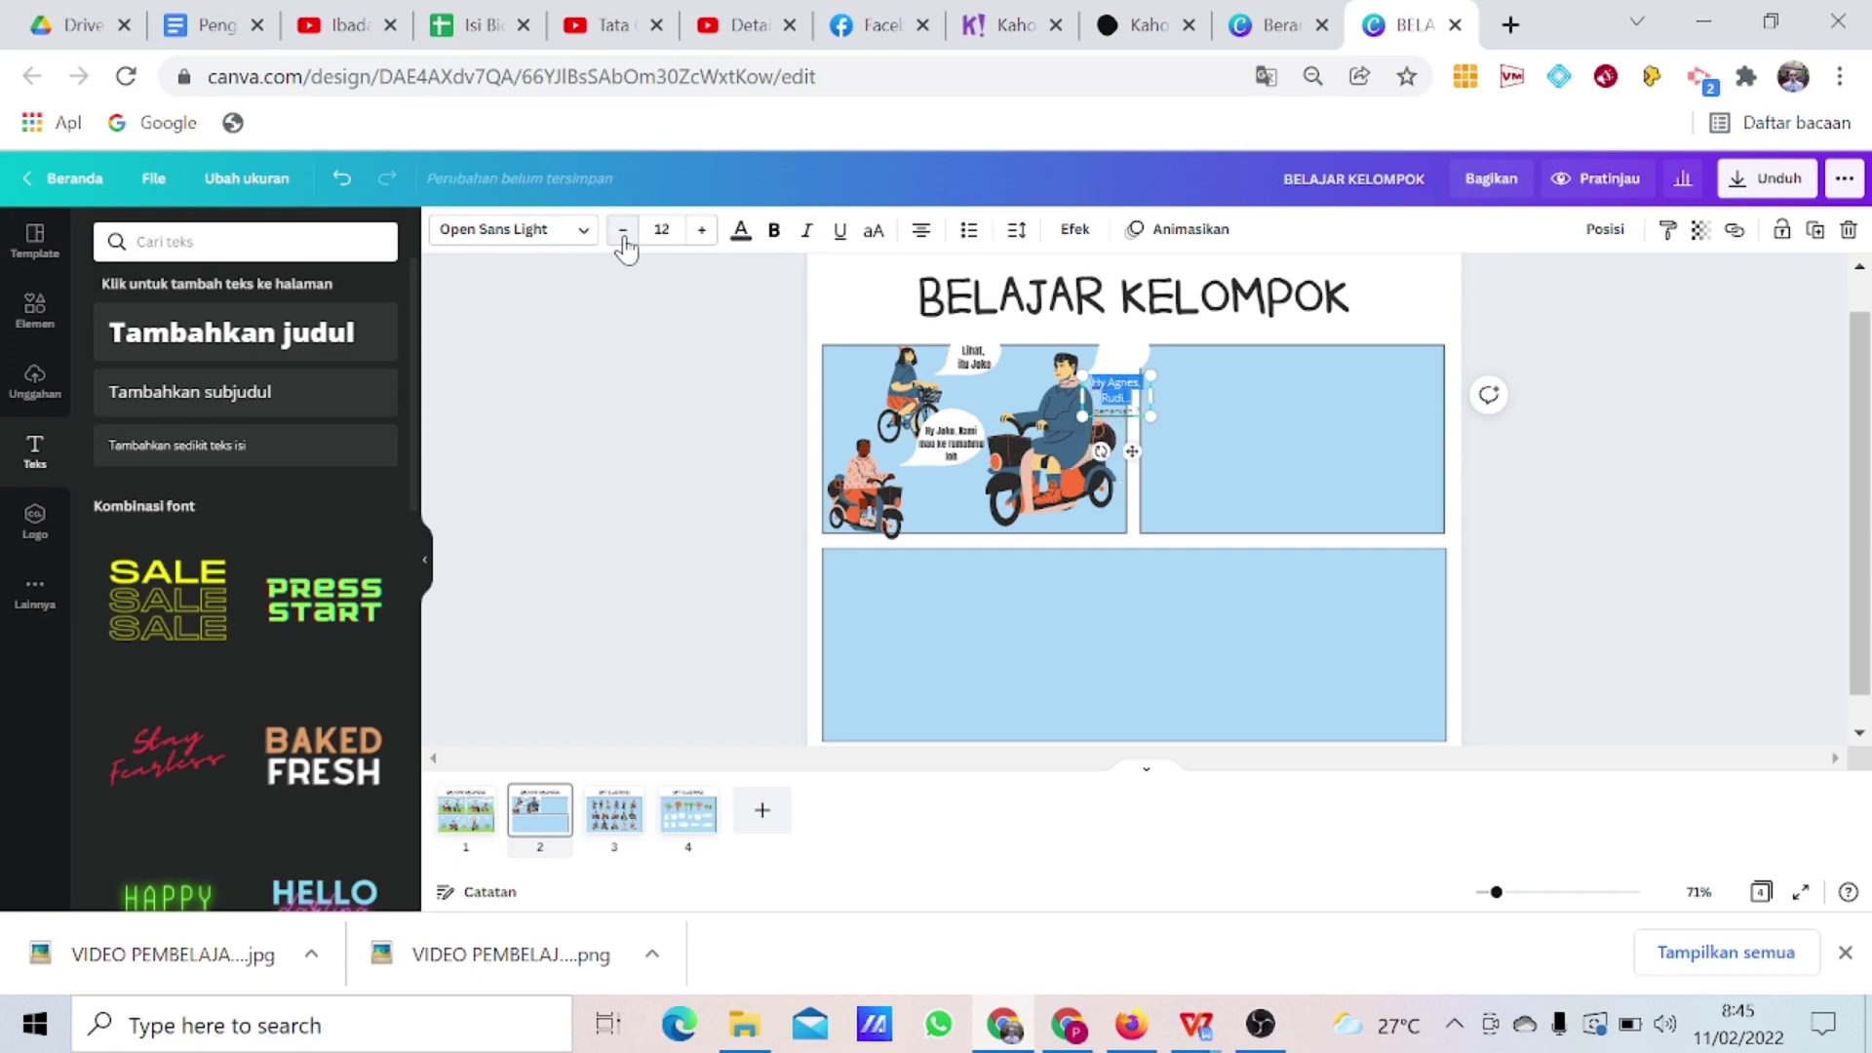
left_click(622, 230)
left_click(622, 230)
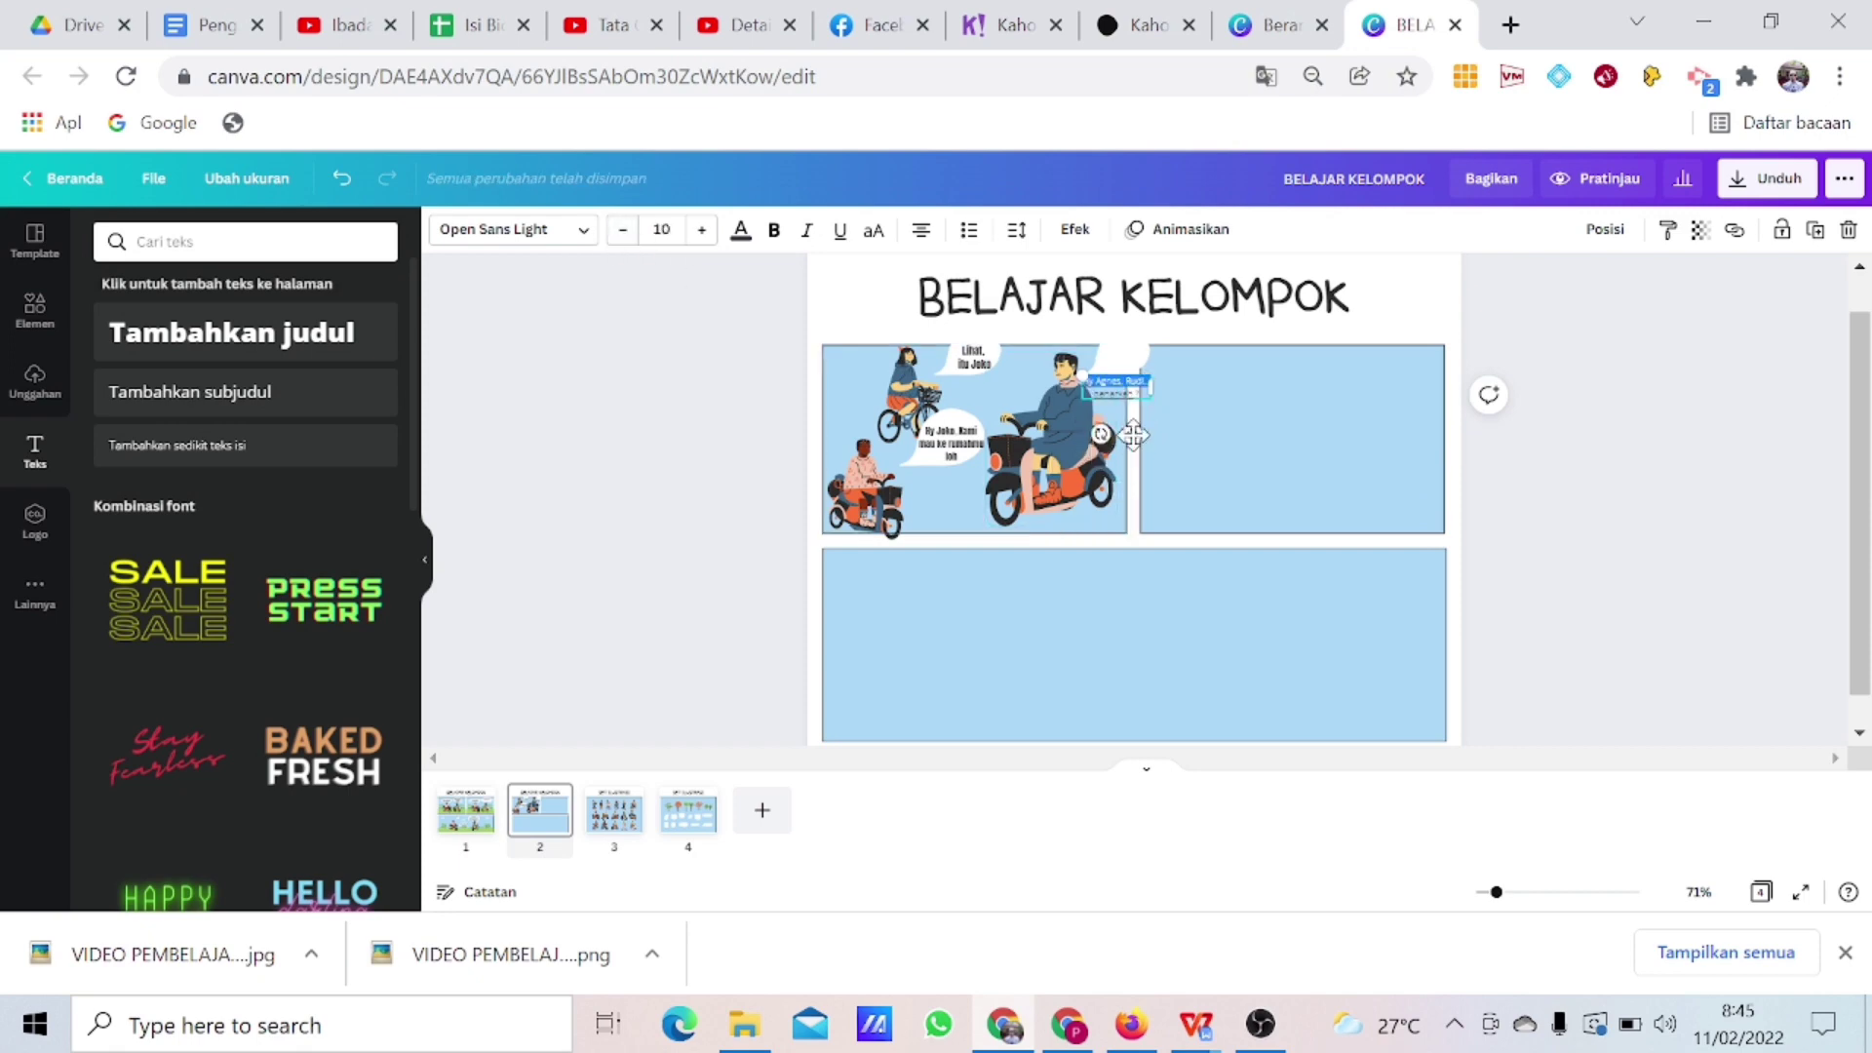
Move the large scooter rider's dialogue up into its speech bubble and set both the greeting and the "benarkah ?" line in Anton.
left_click_drag(1133, 434, 1139, 390)
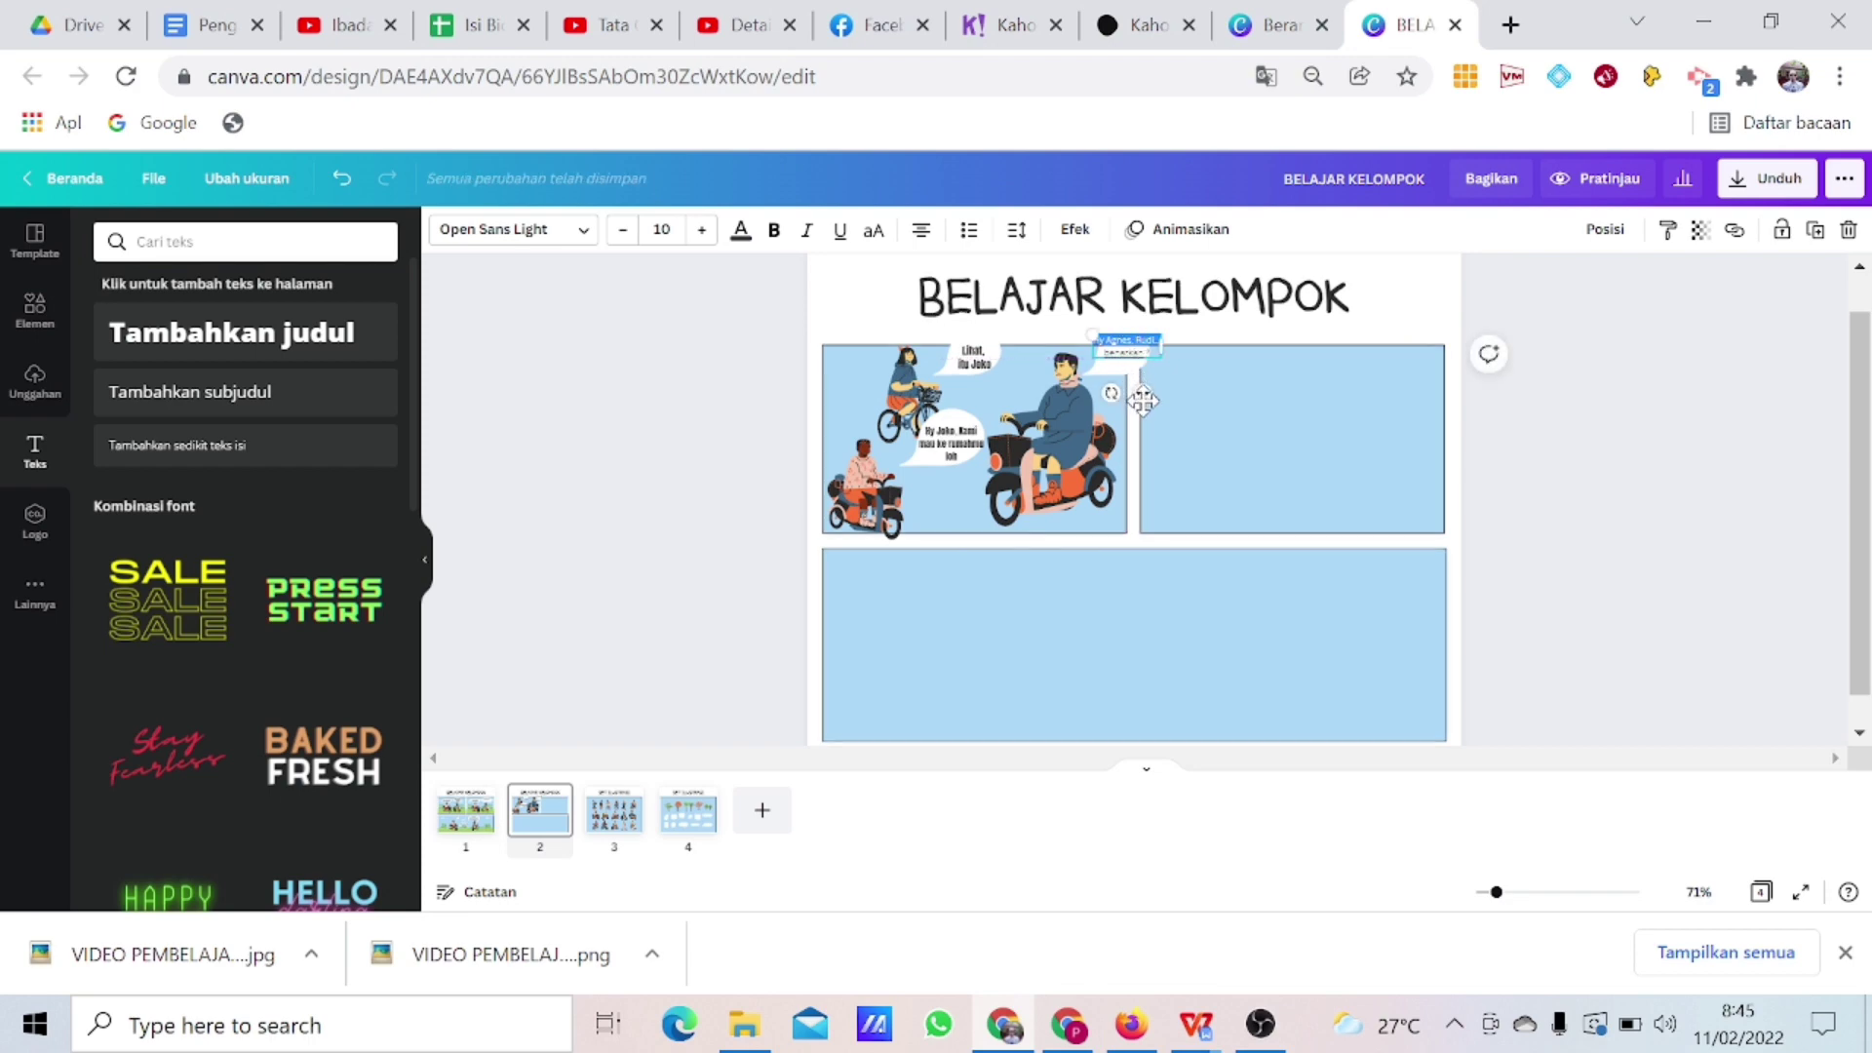
left_click(542, 234)
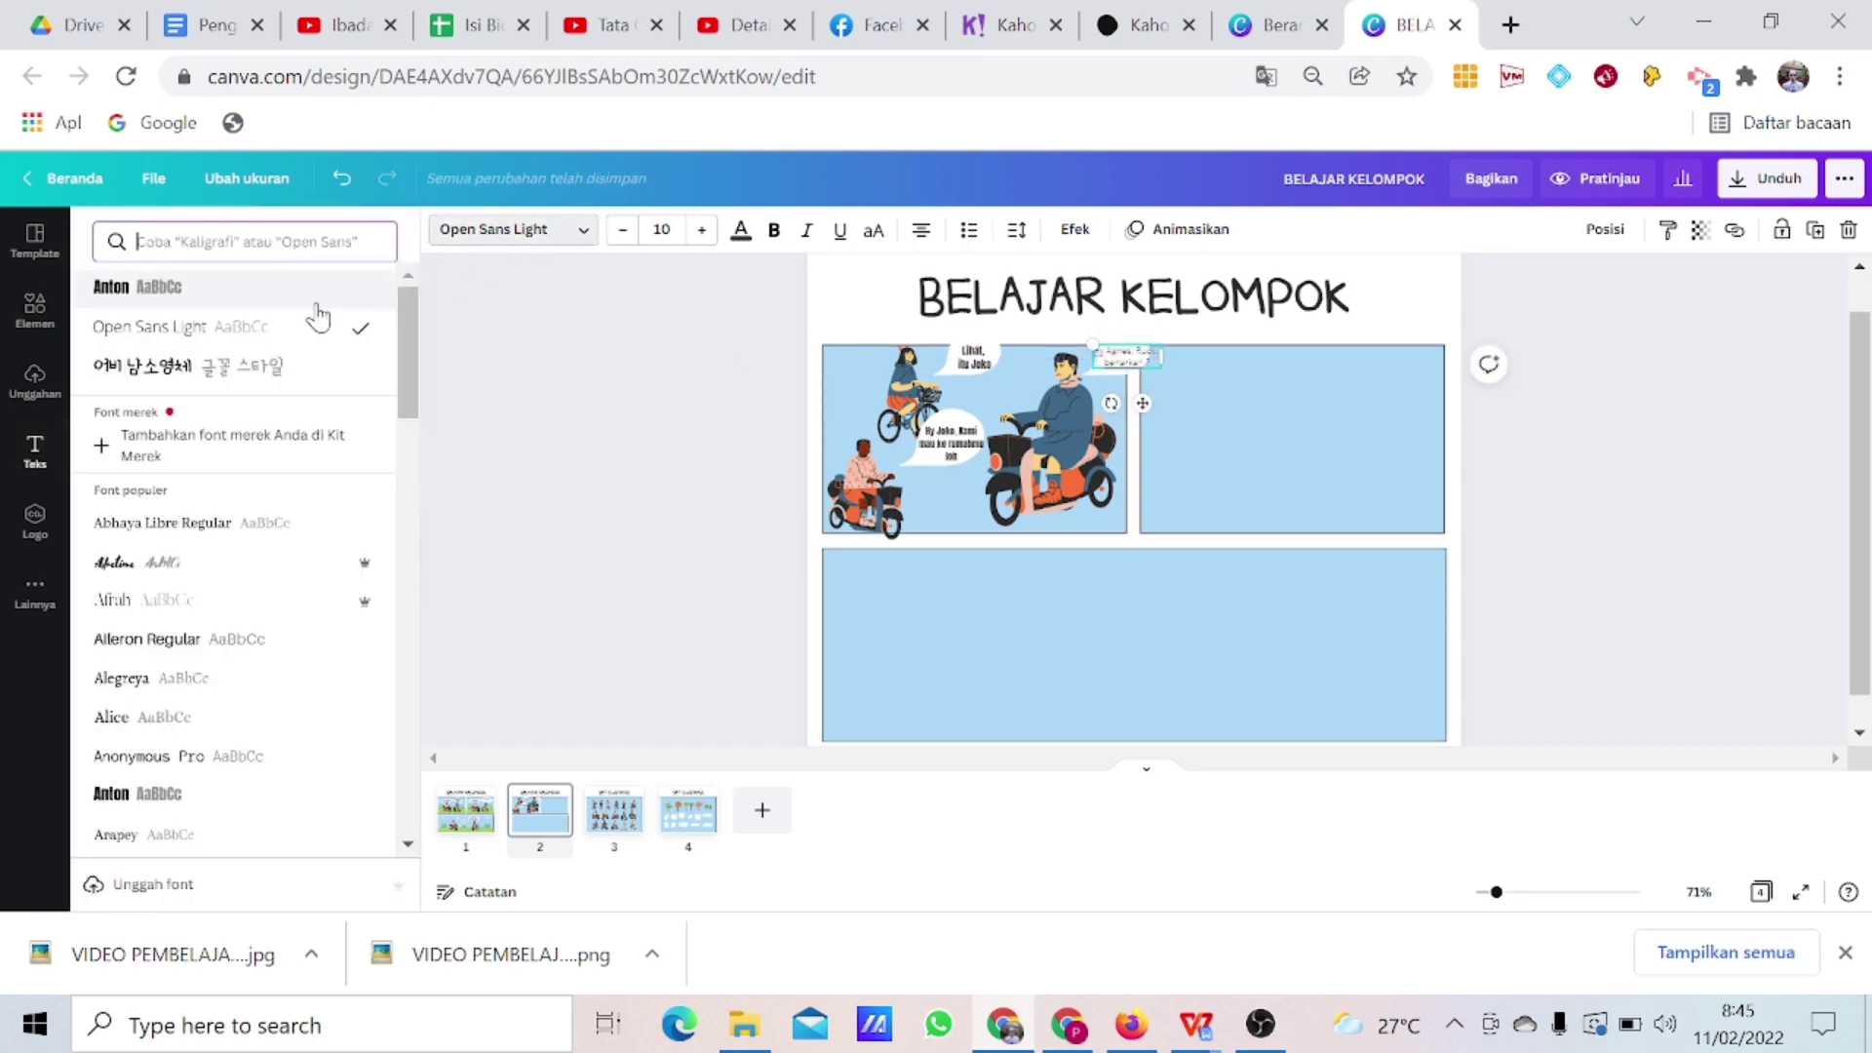
left_click(219, 288)
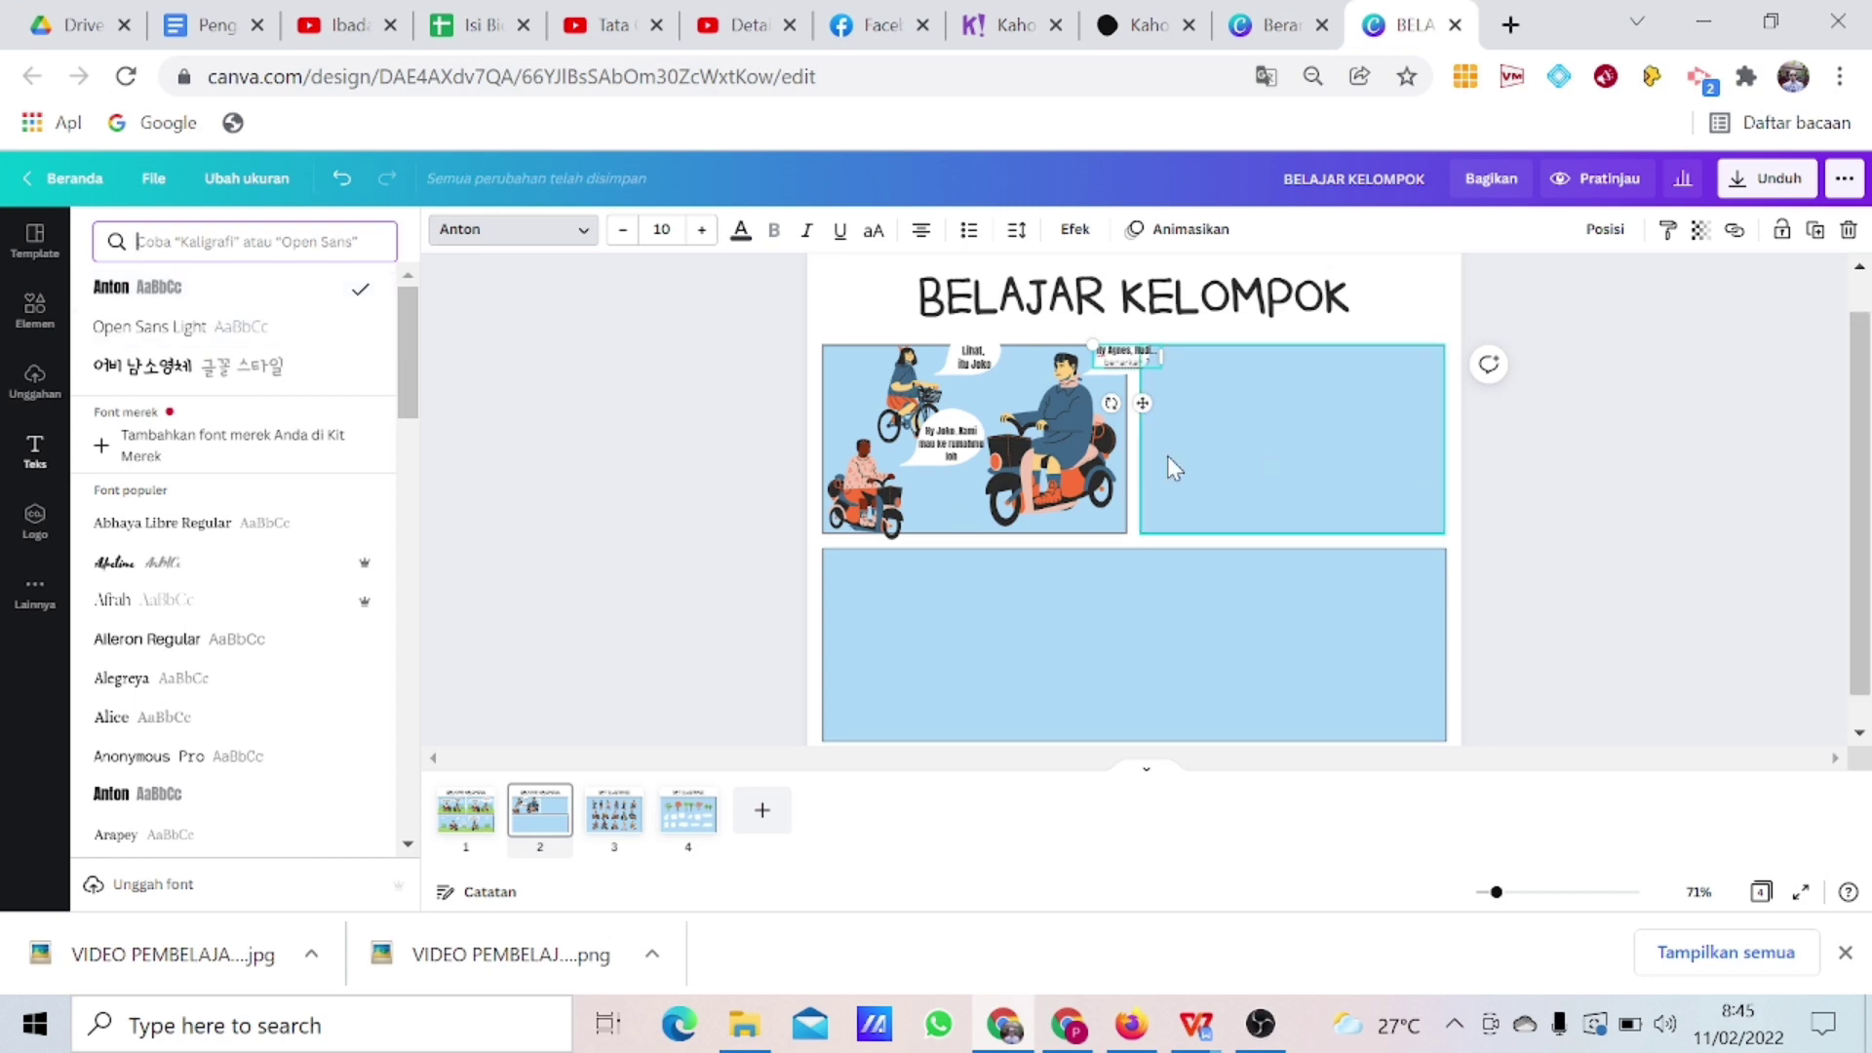
left_click(1103, 365)
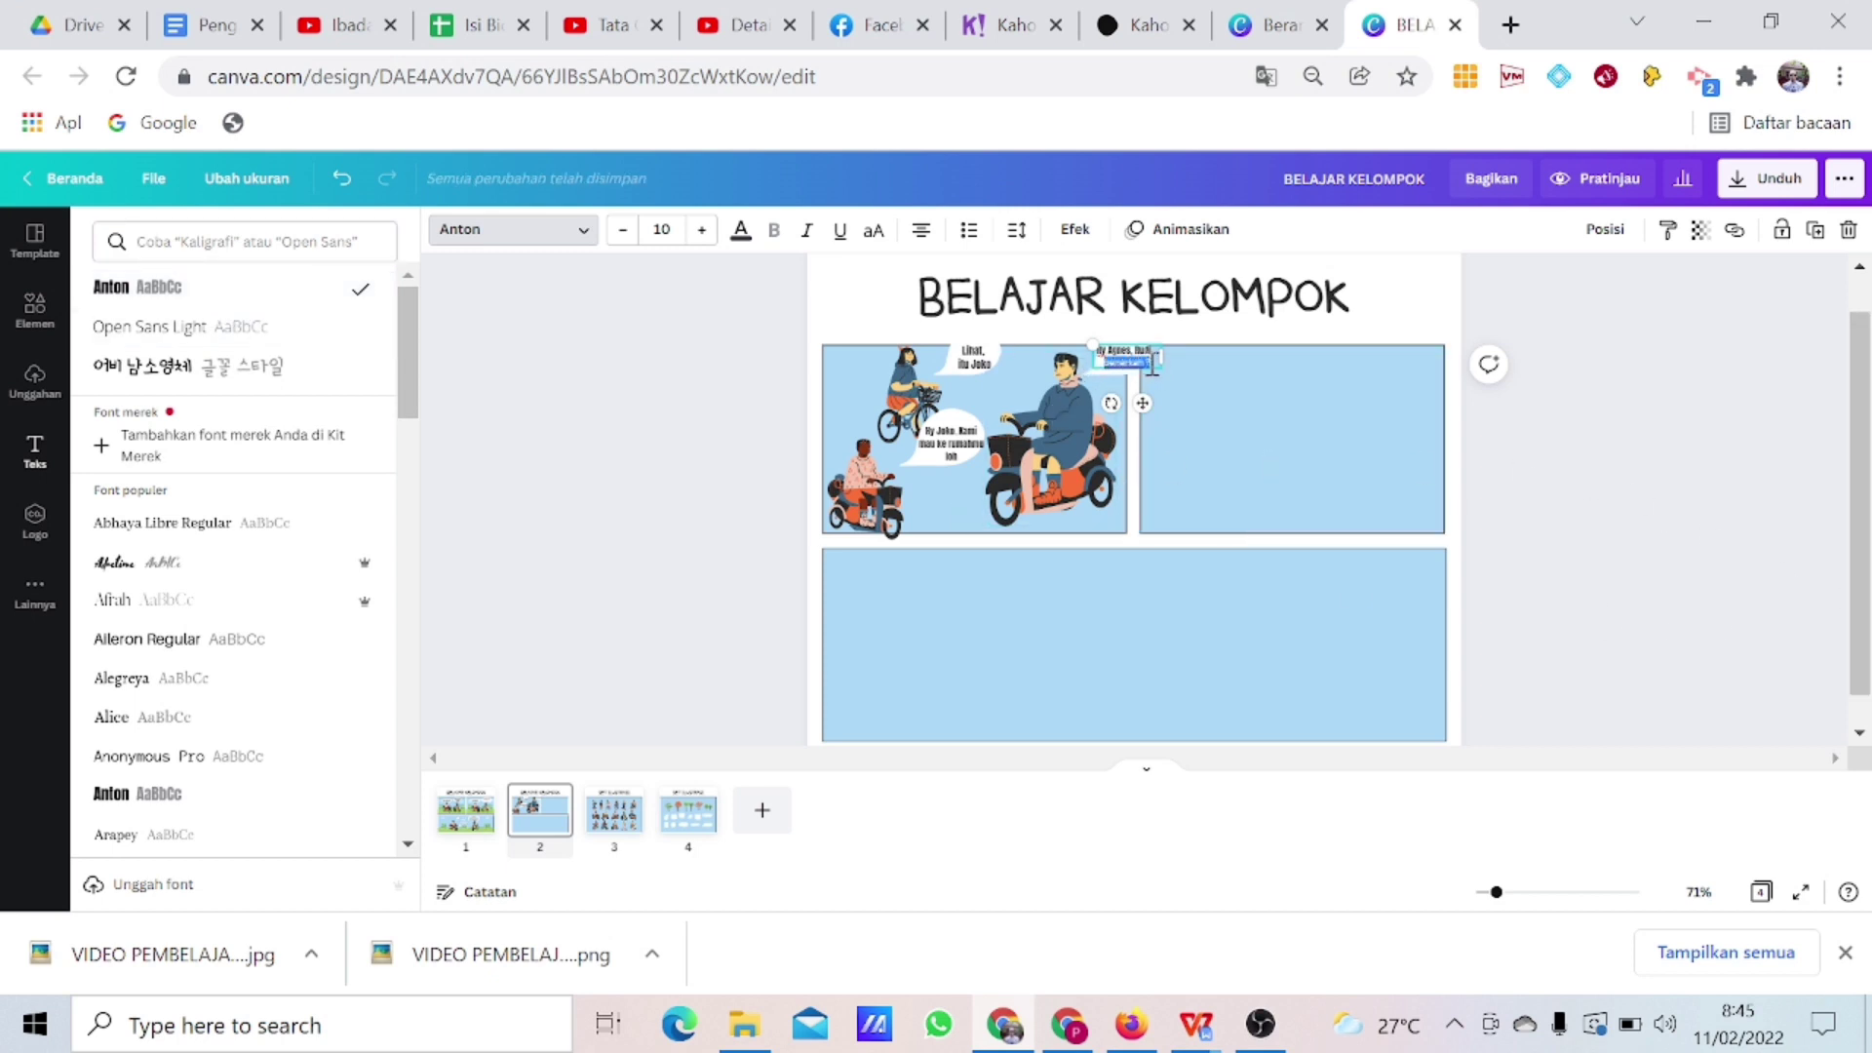
left_click(583, 232)
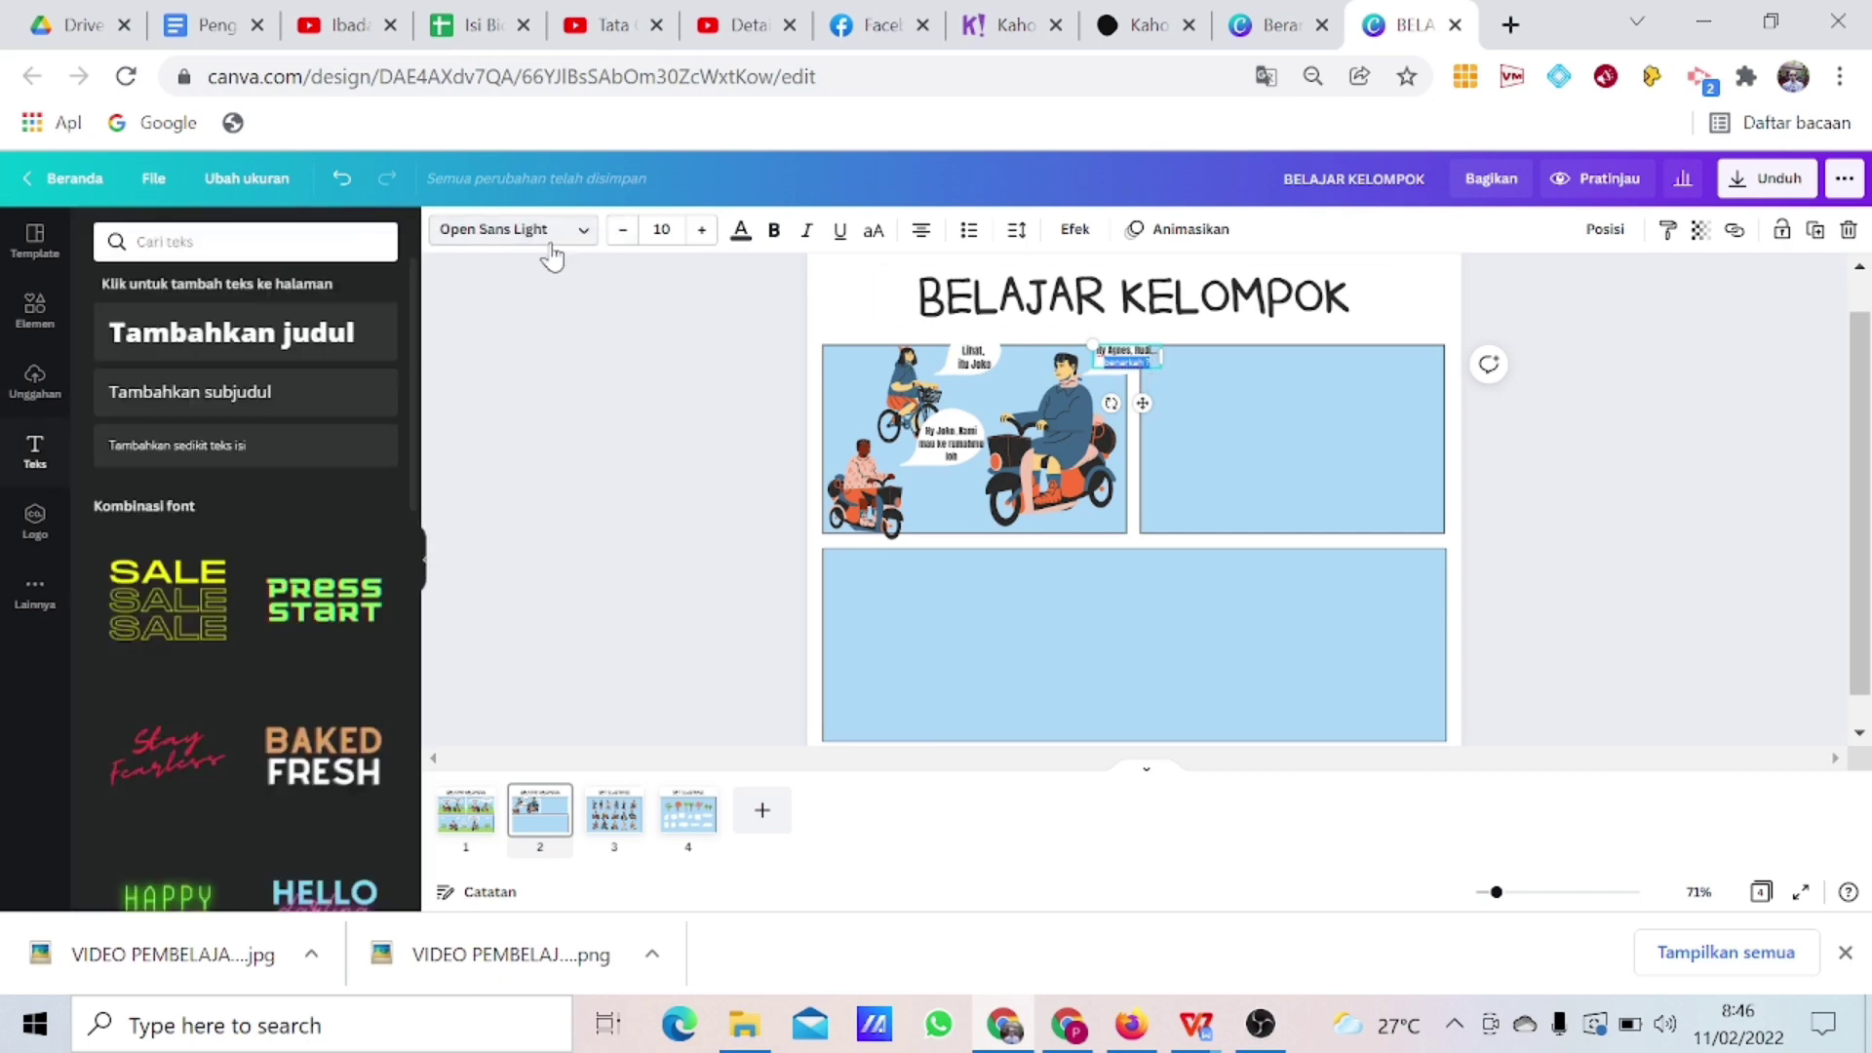
left_click(557, 234)
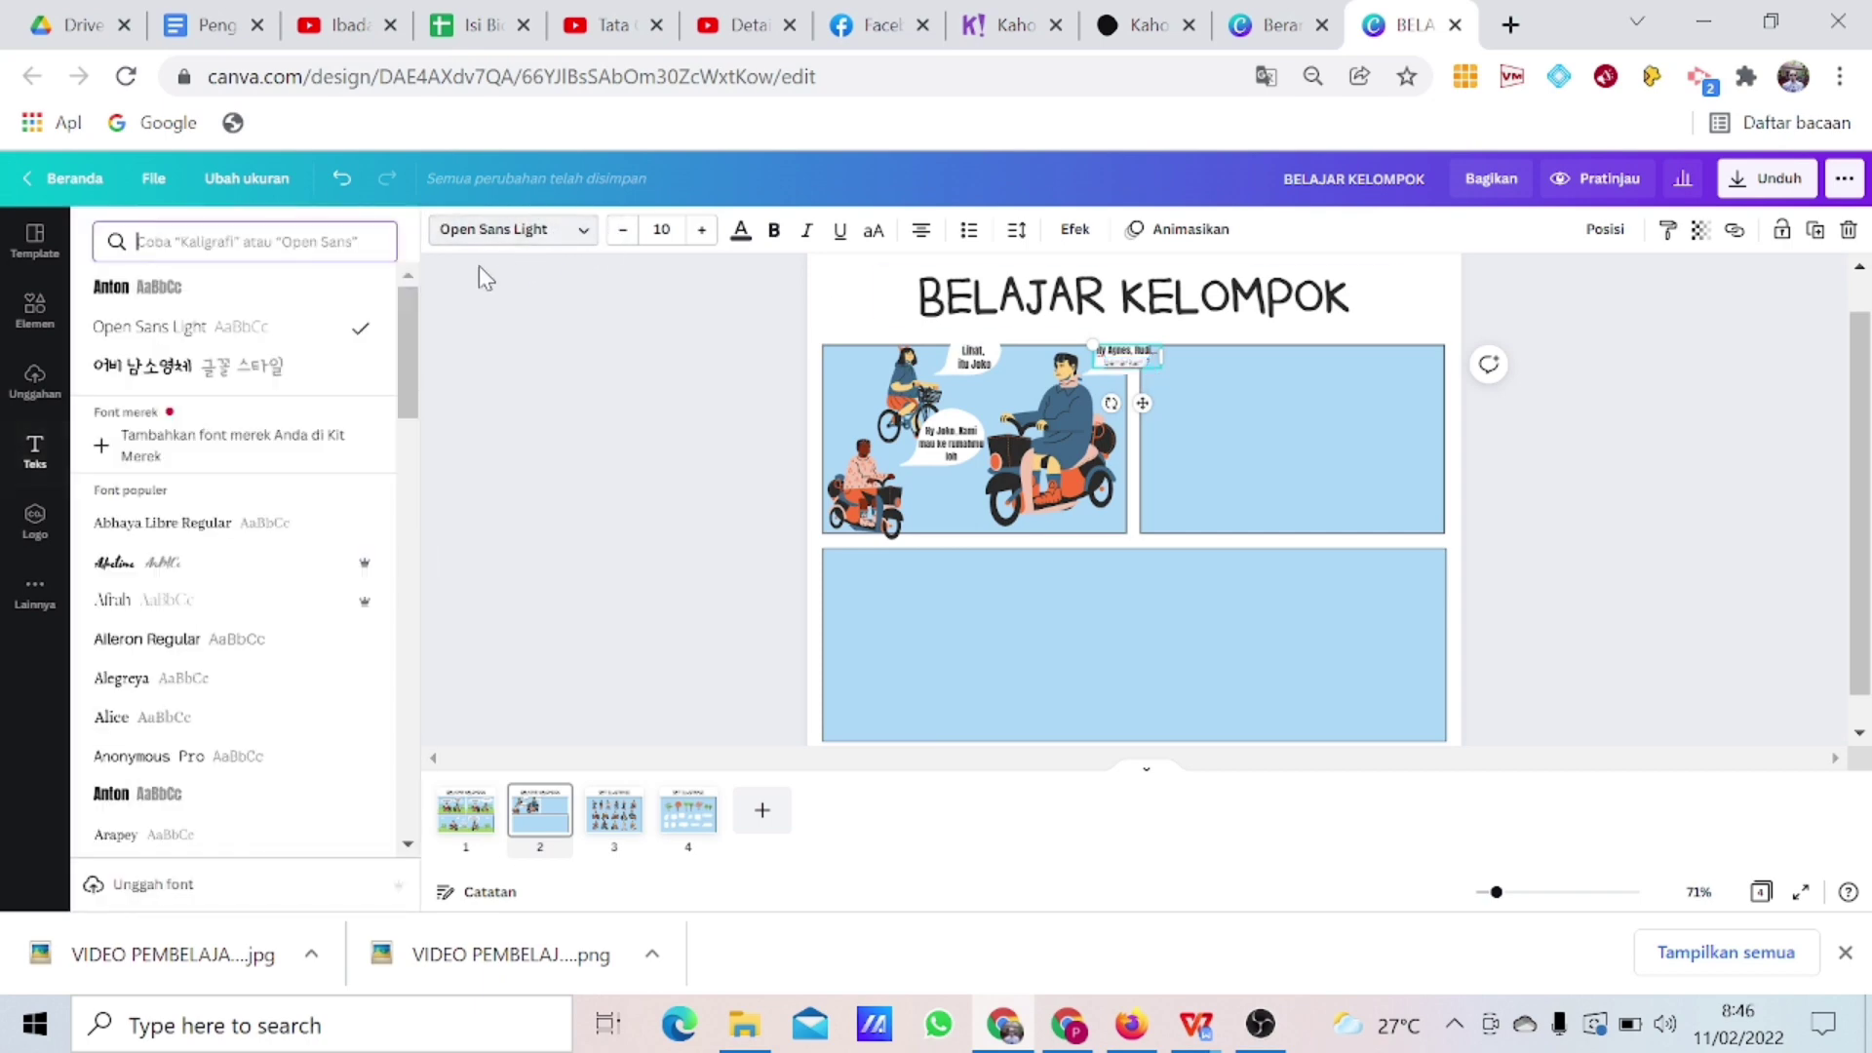
left_click(1761, 524)
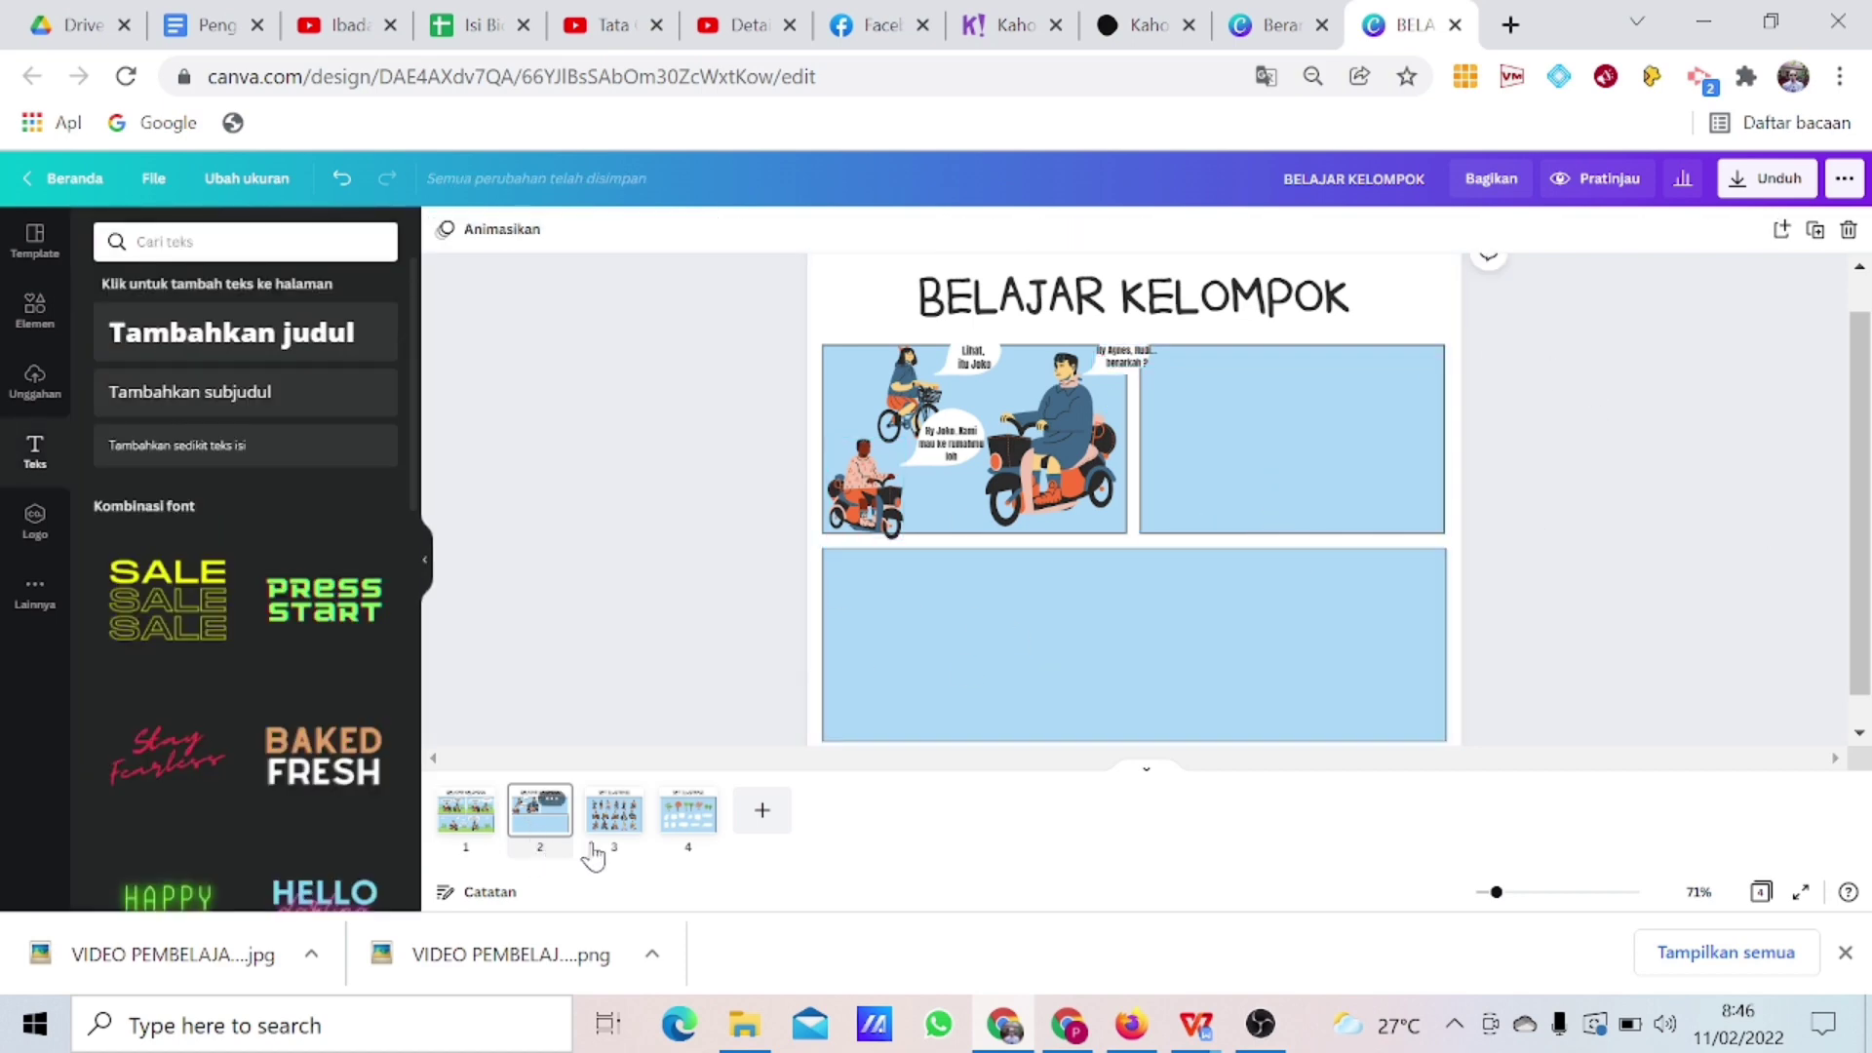
Copy the green double tree from page 4 into page 2's second panel, enlarge it and place it in the panel's upper-right corner.
left_click(616, 807)
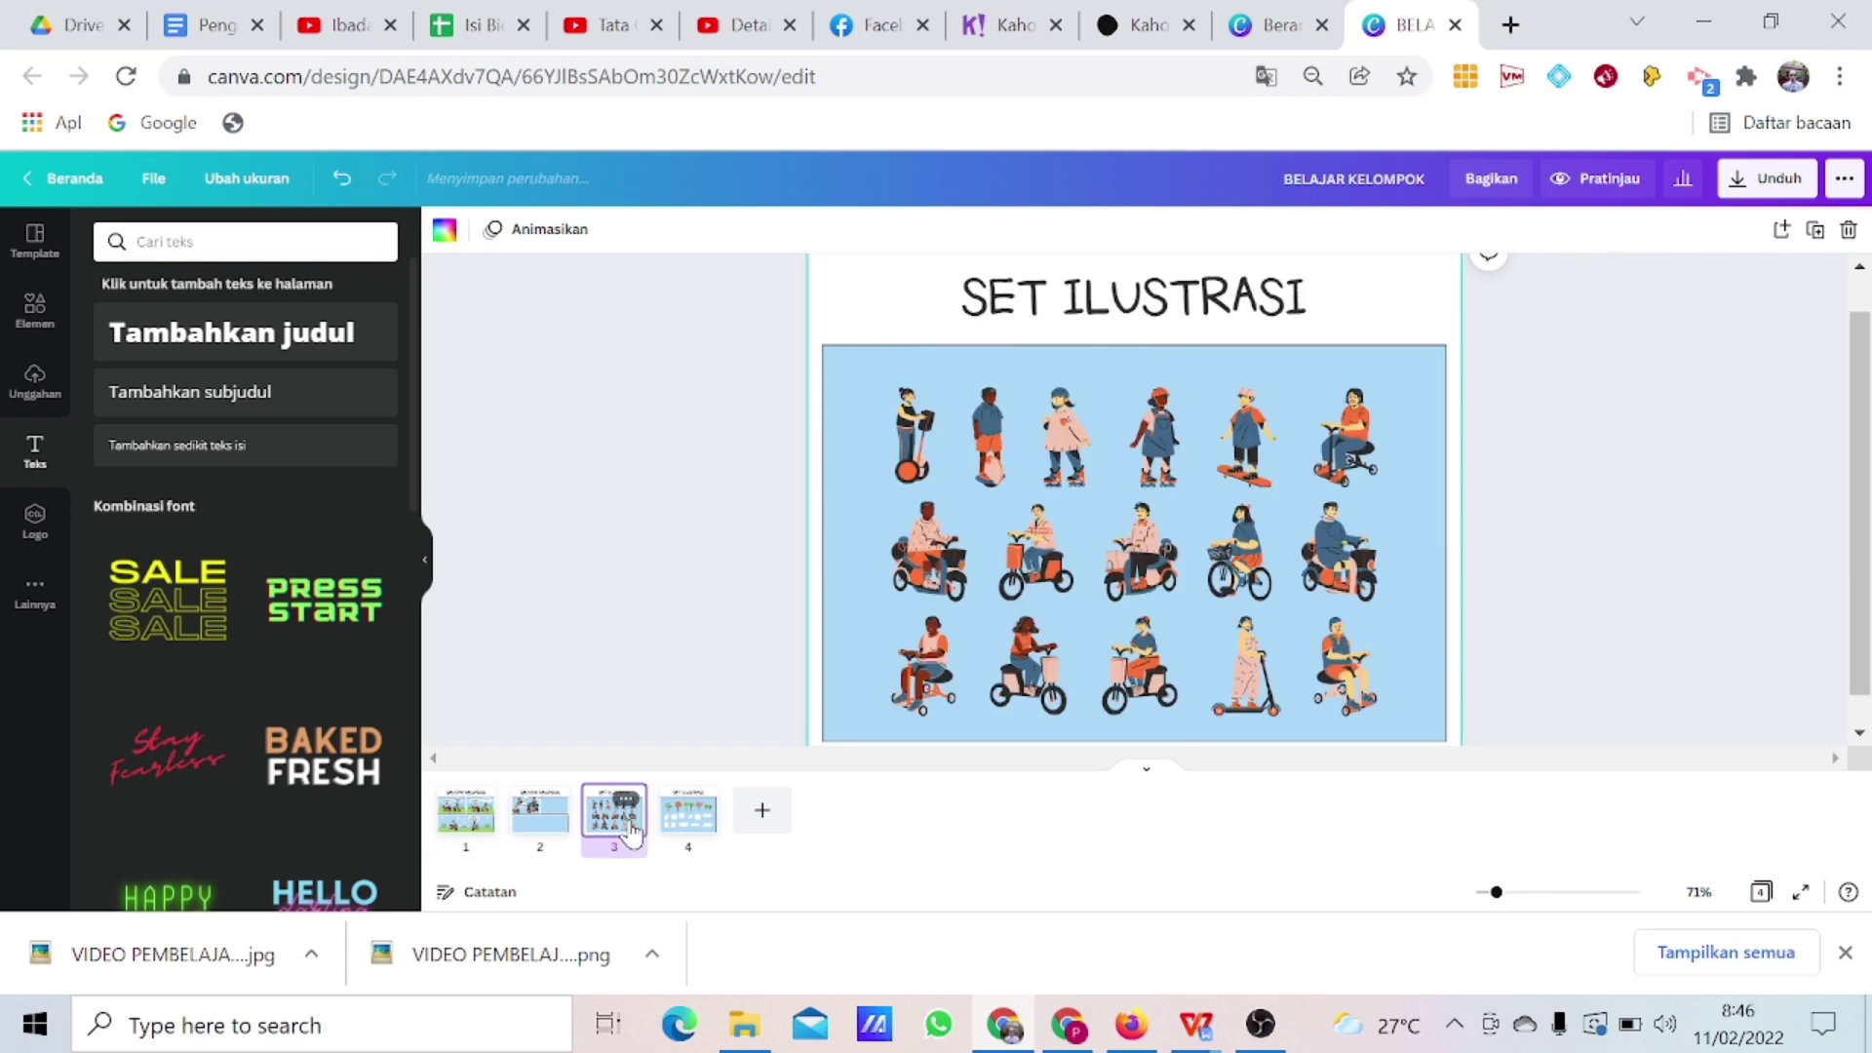
left_click(708, 793)
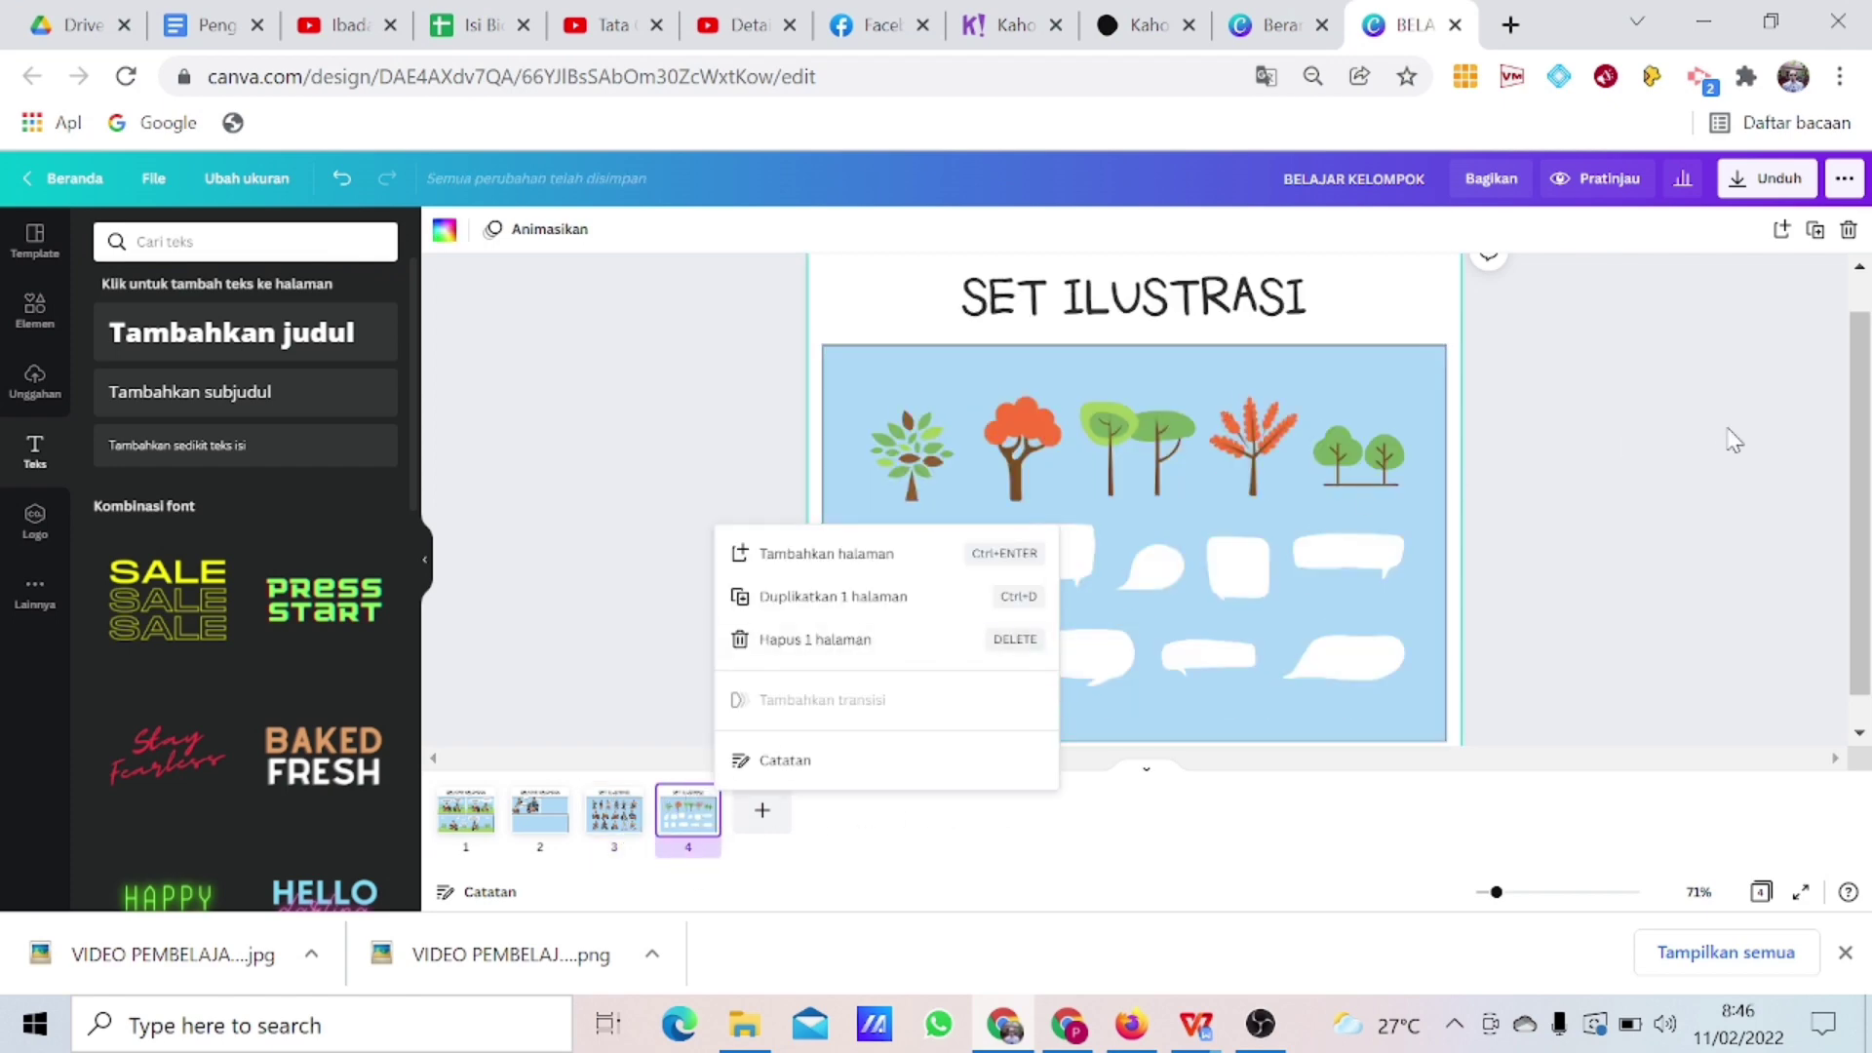
left_click(1657, 437)
left_click(1154, 478)
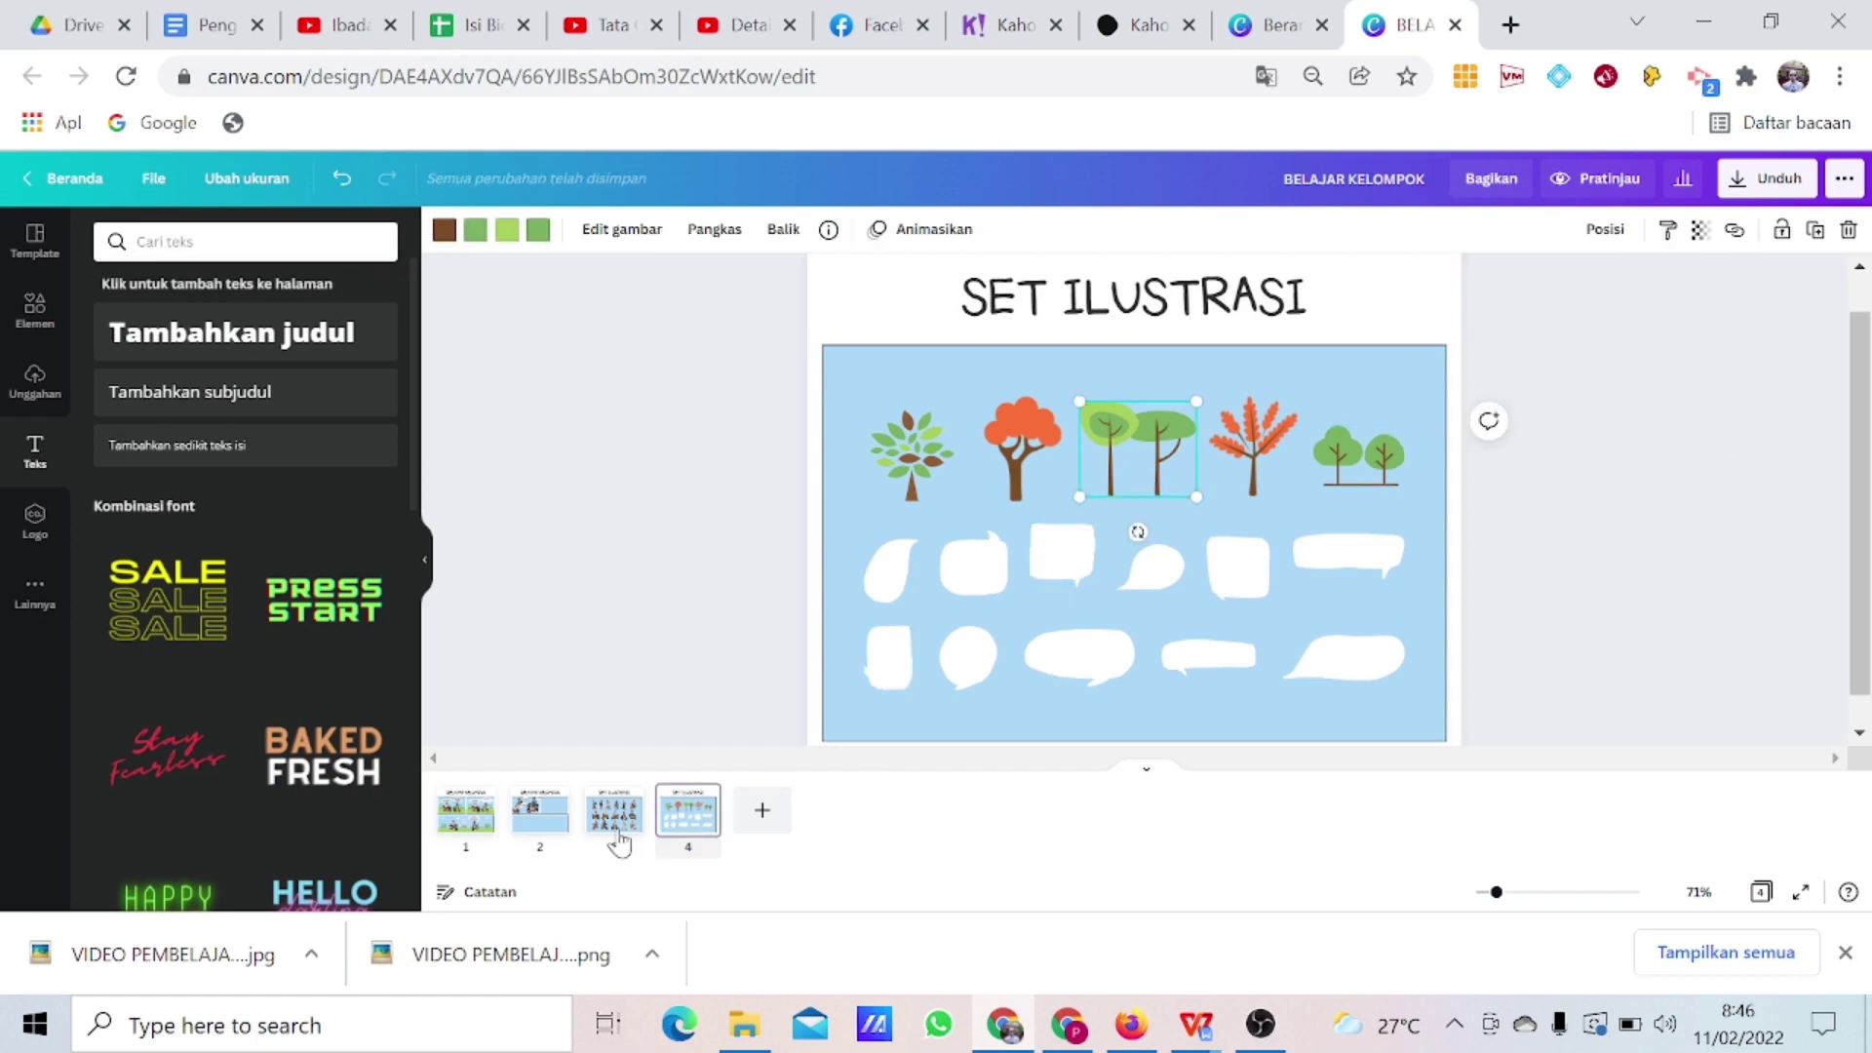
left_click(542, 814)
left_click(1319, 411)
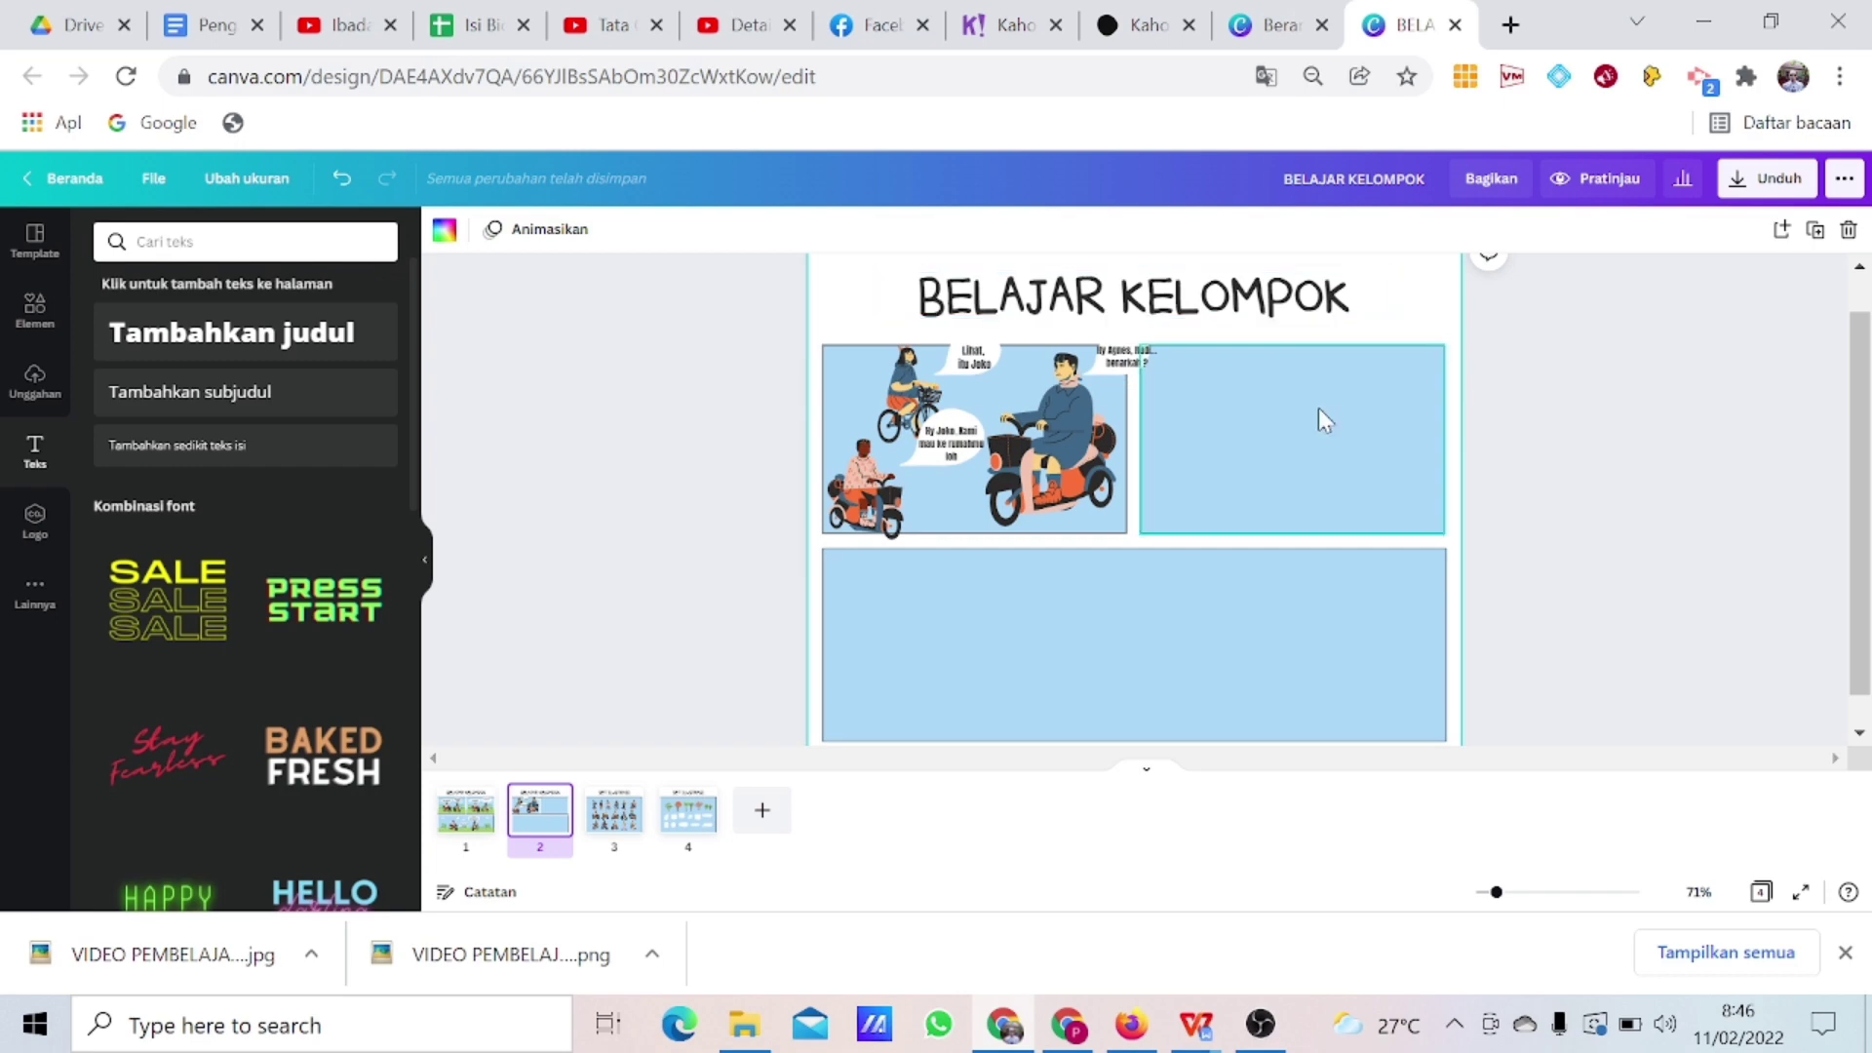
key("ctrl+v")
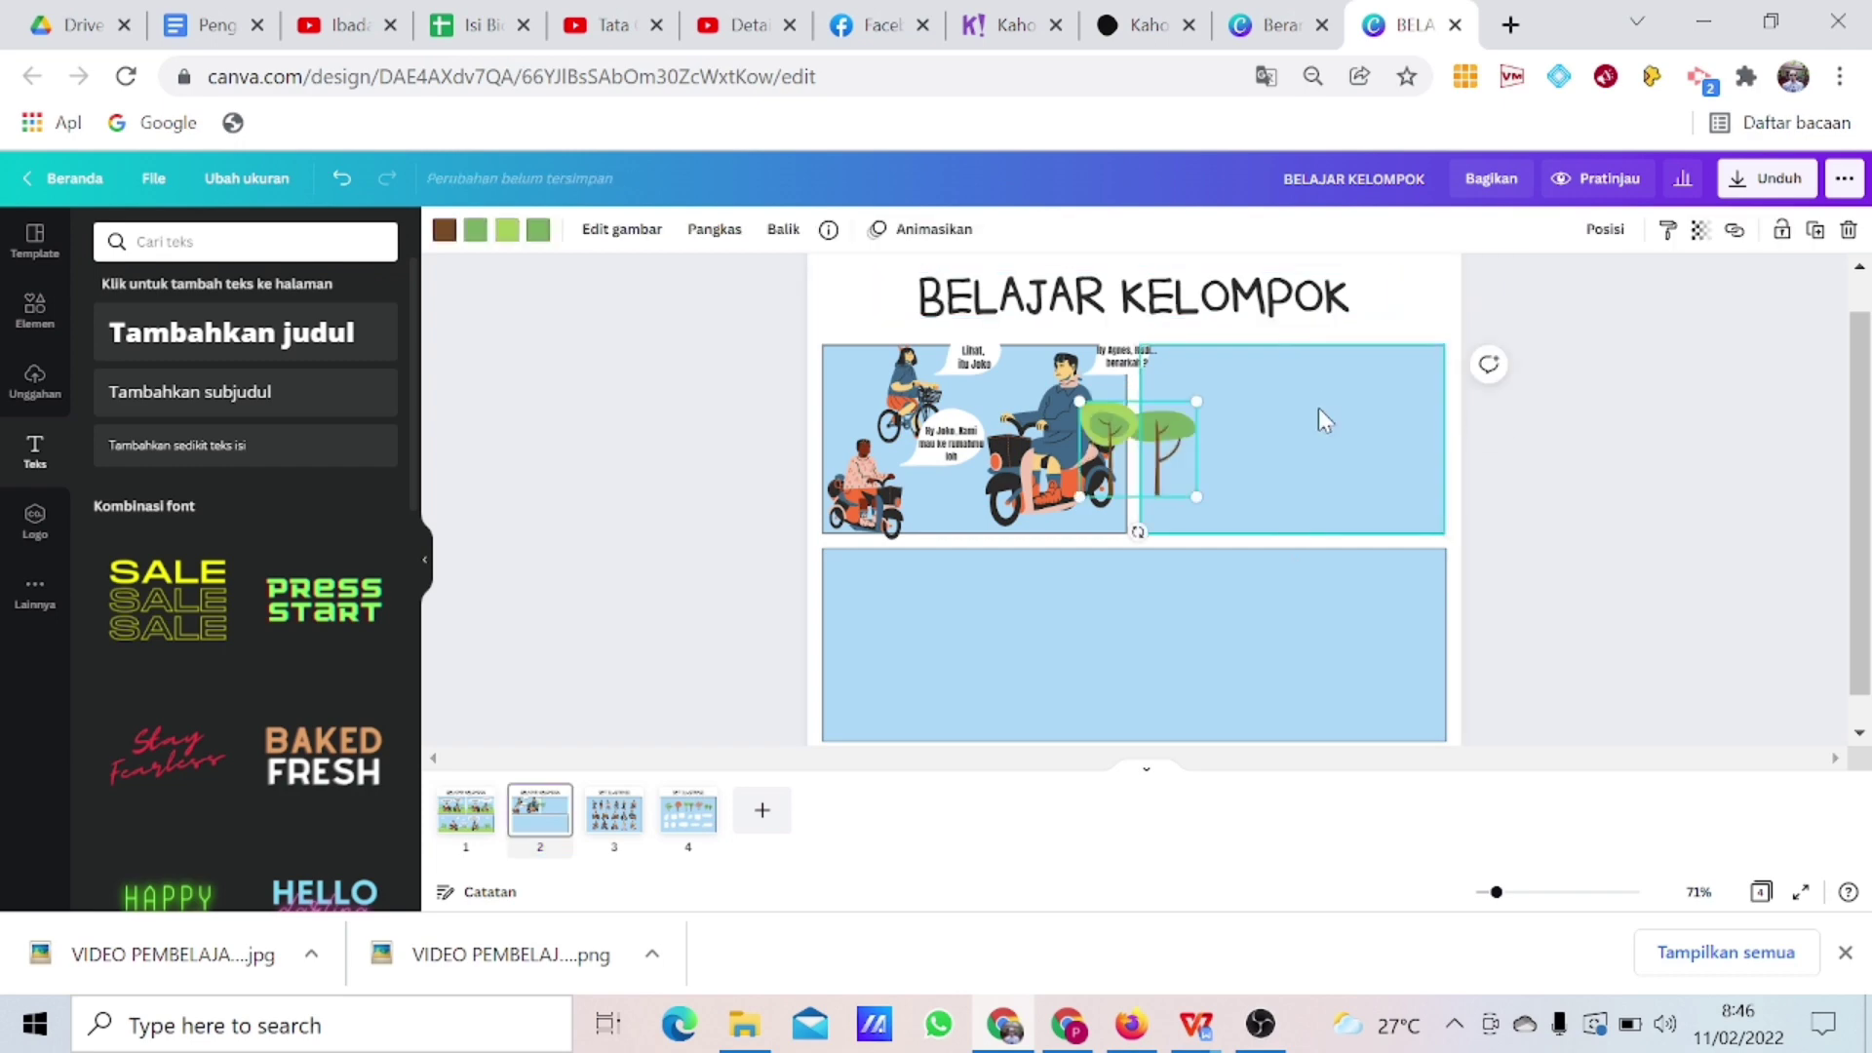
left_click_drag(1167, 477, 1453, 509)
left_click_drag(1392, 431, 1387, 389)
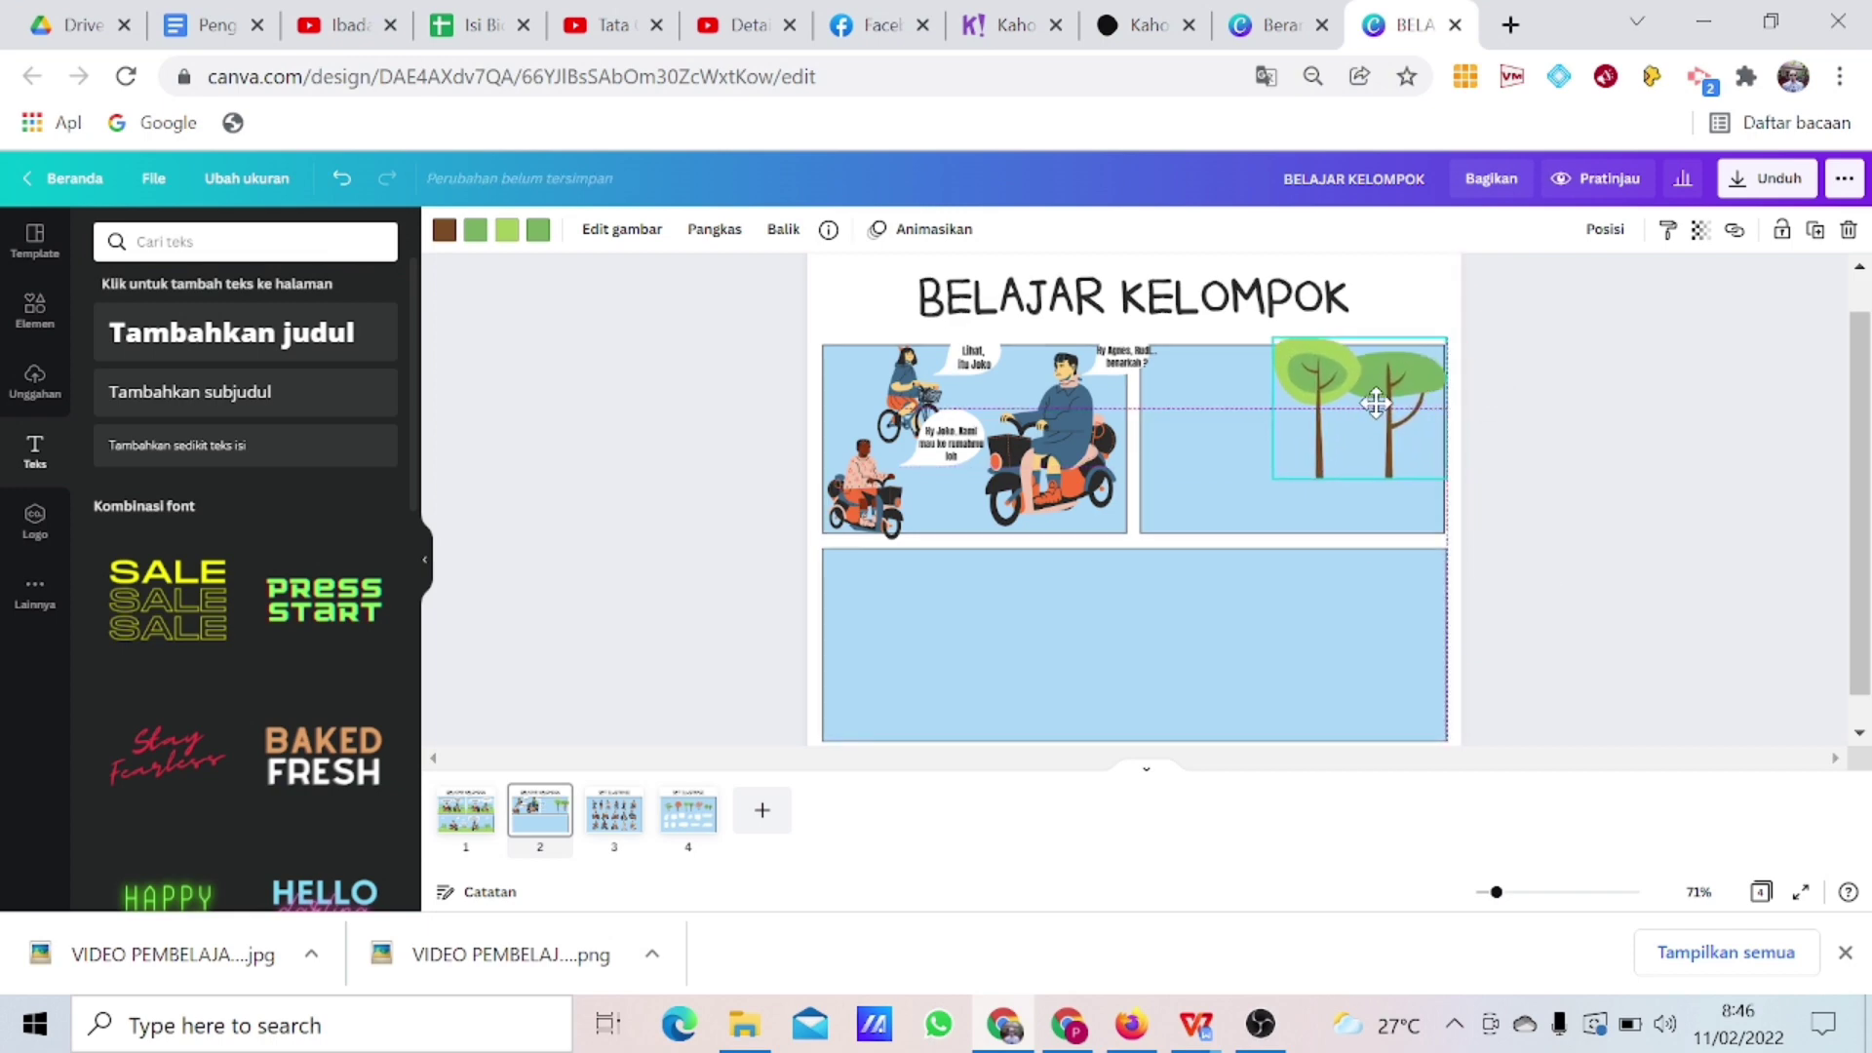
left_click(1630, 429)
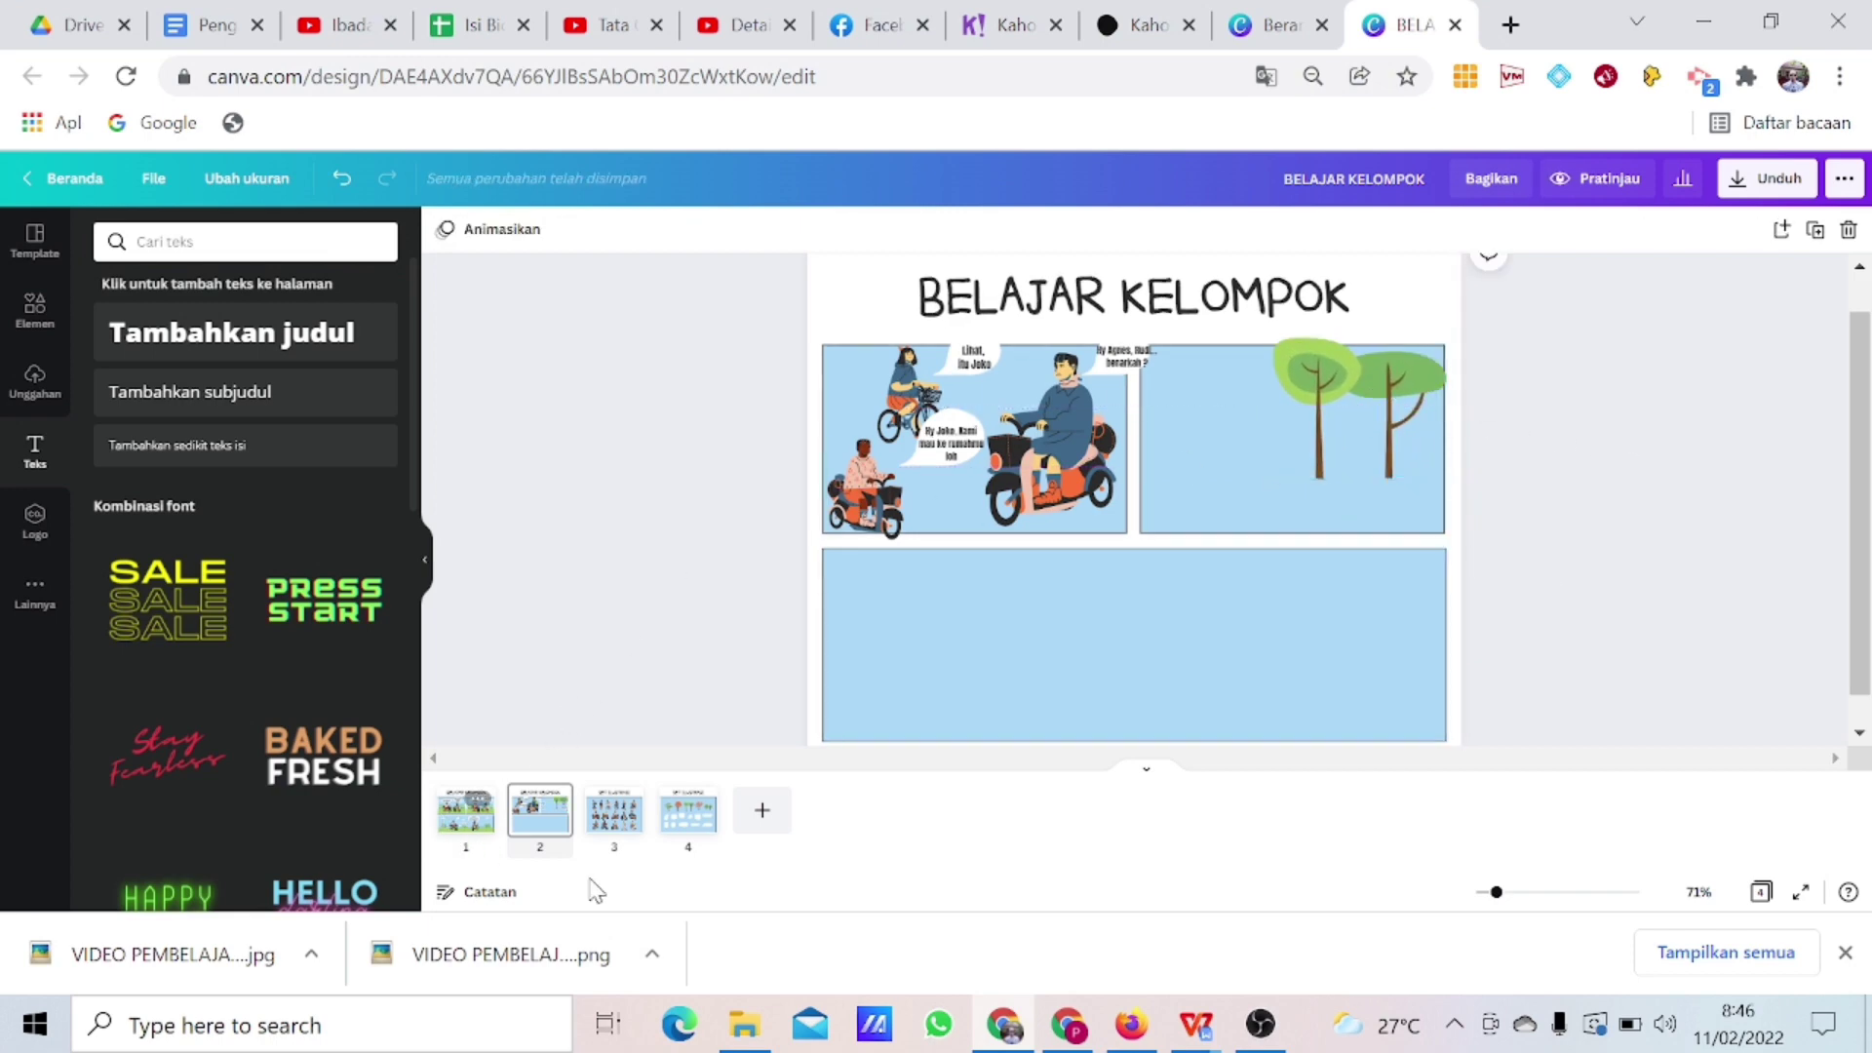
Copy the tree with separate green and brown leaves from page 4 to the lower-left corner of page 2's second panel.
left_click(686, 814)
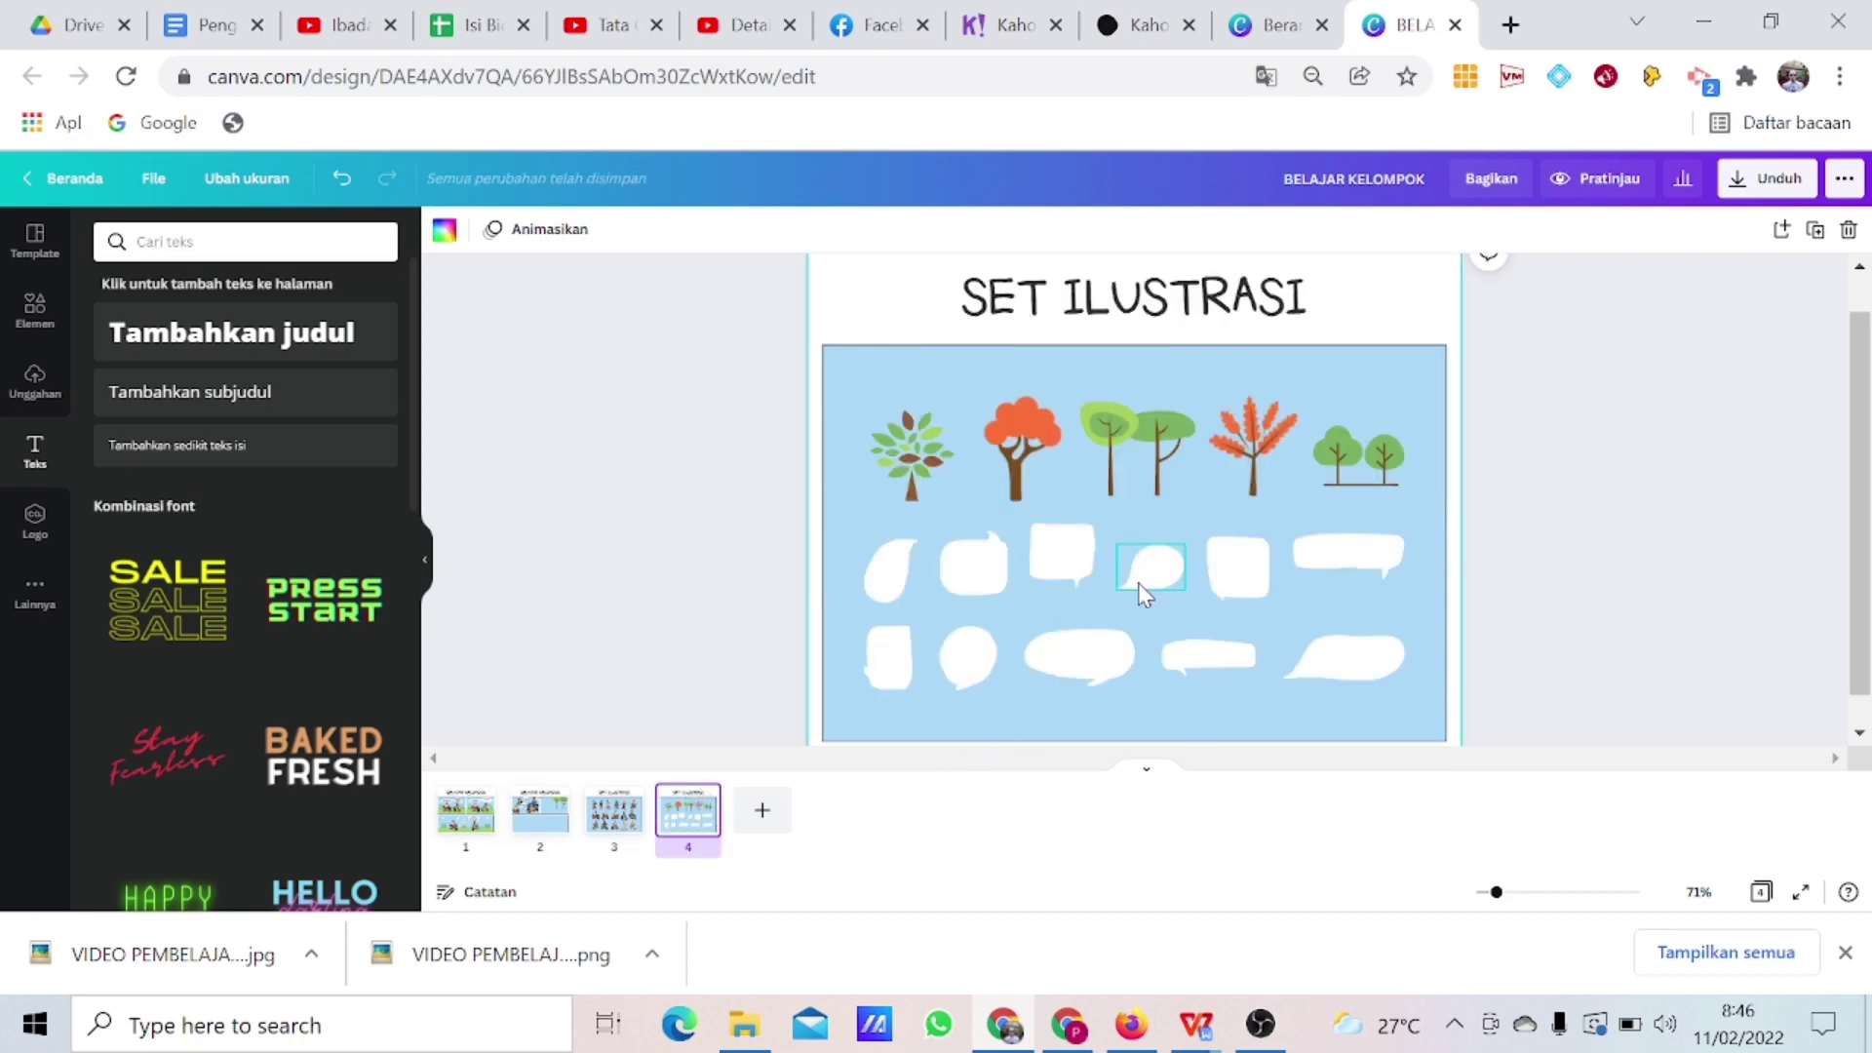
left_click(921, 484)
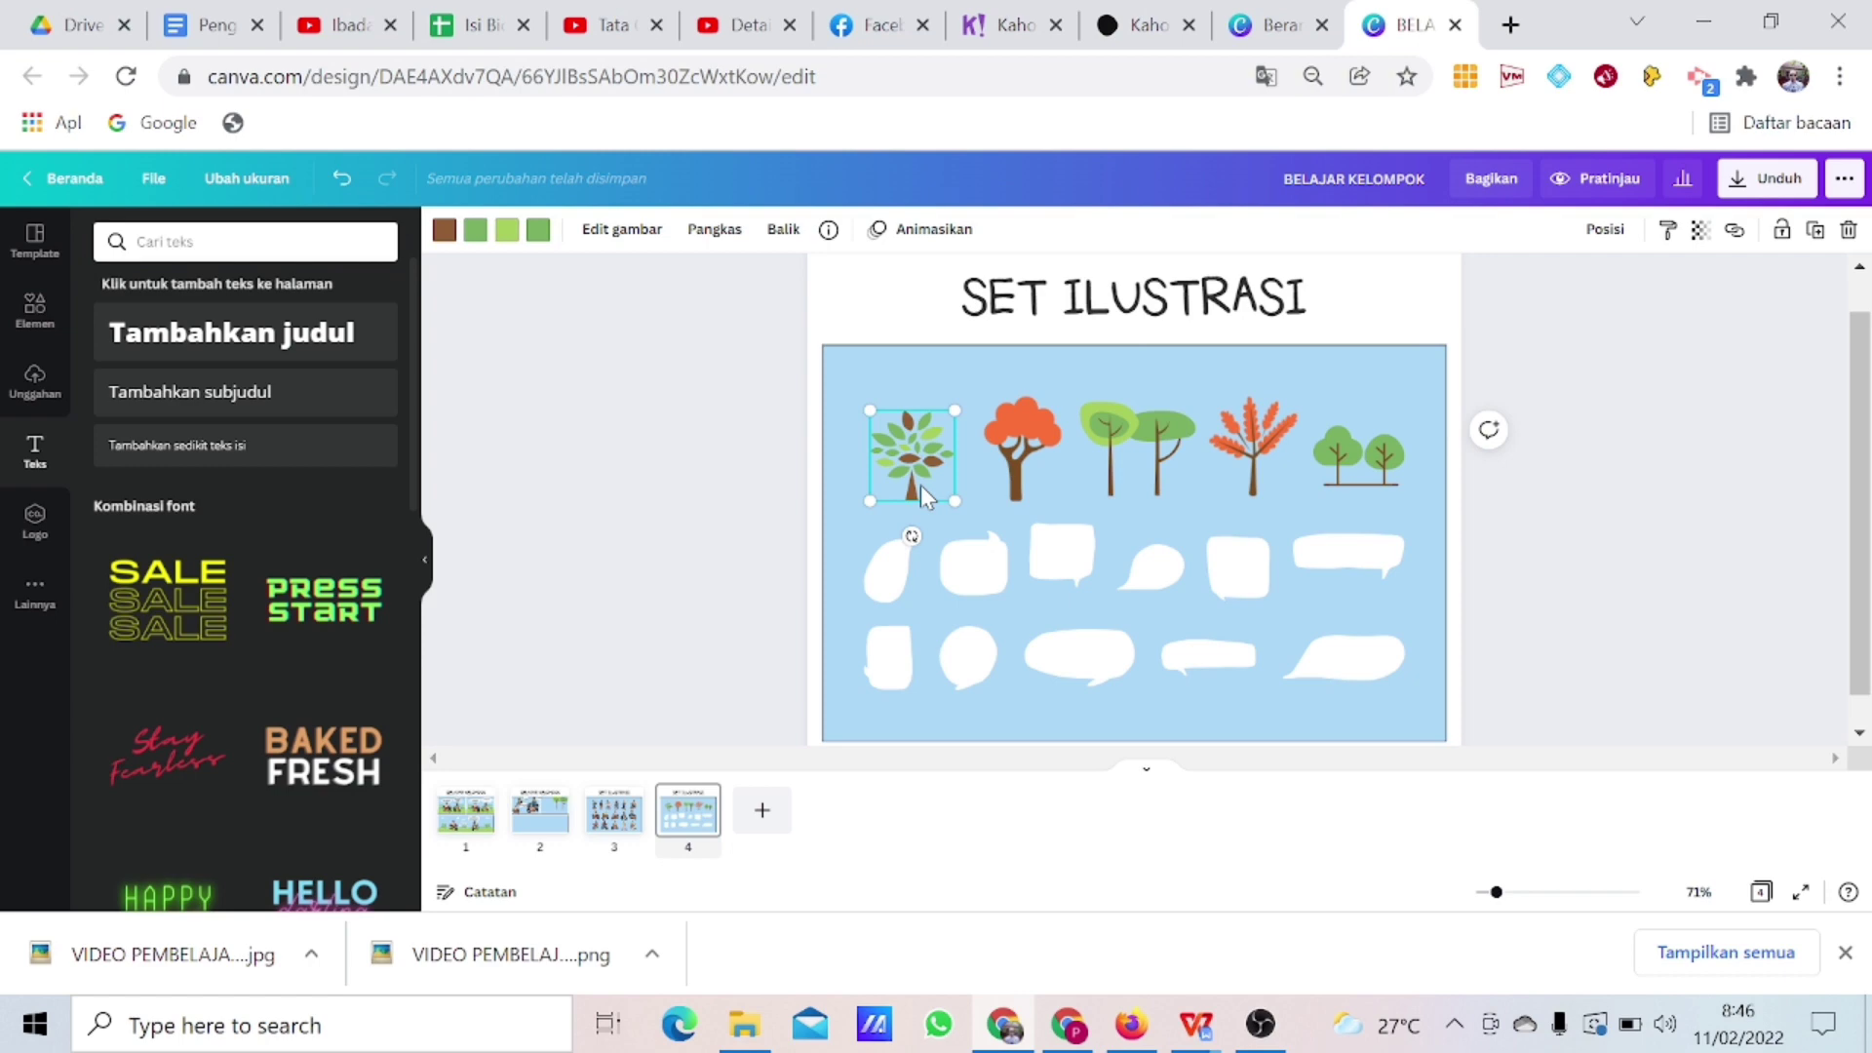
left_click(539, 814)
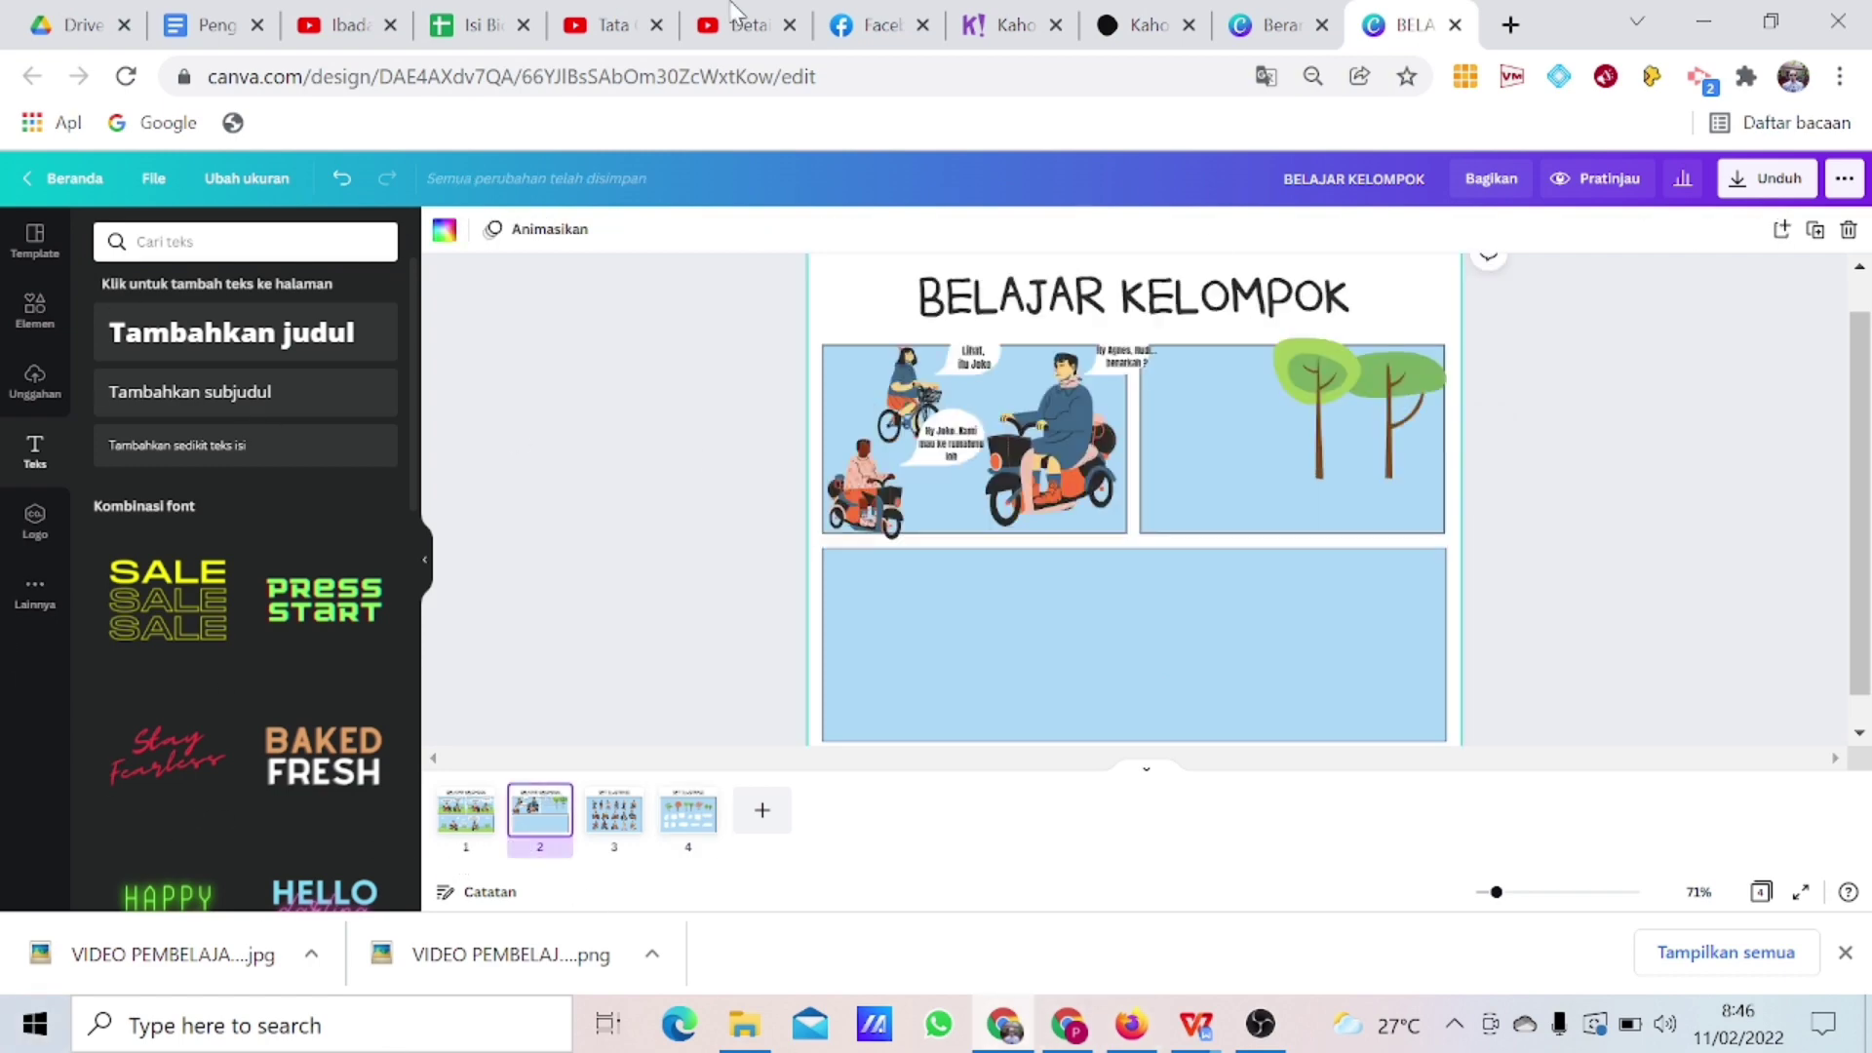
left_click(1200, 442)
key("ctrl+v")
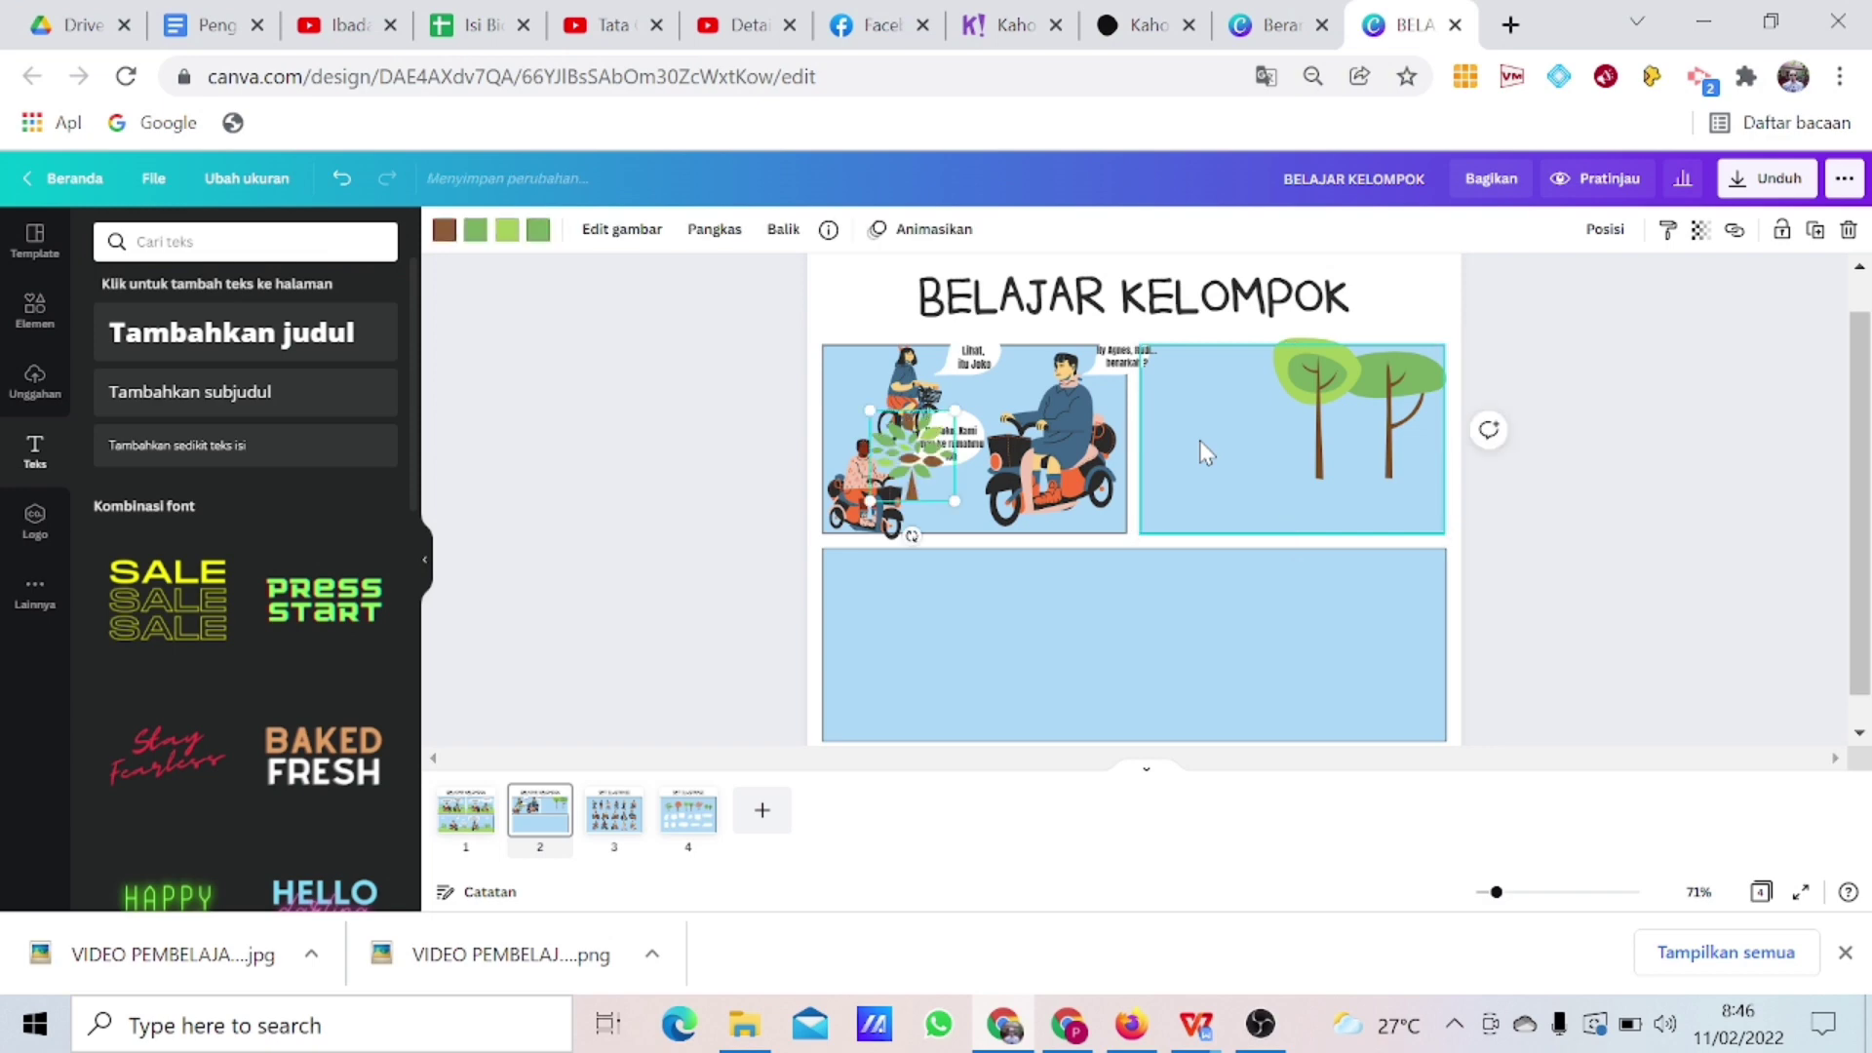
left_click_drag(905, 473, 1162, 495)
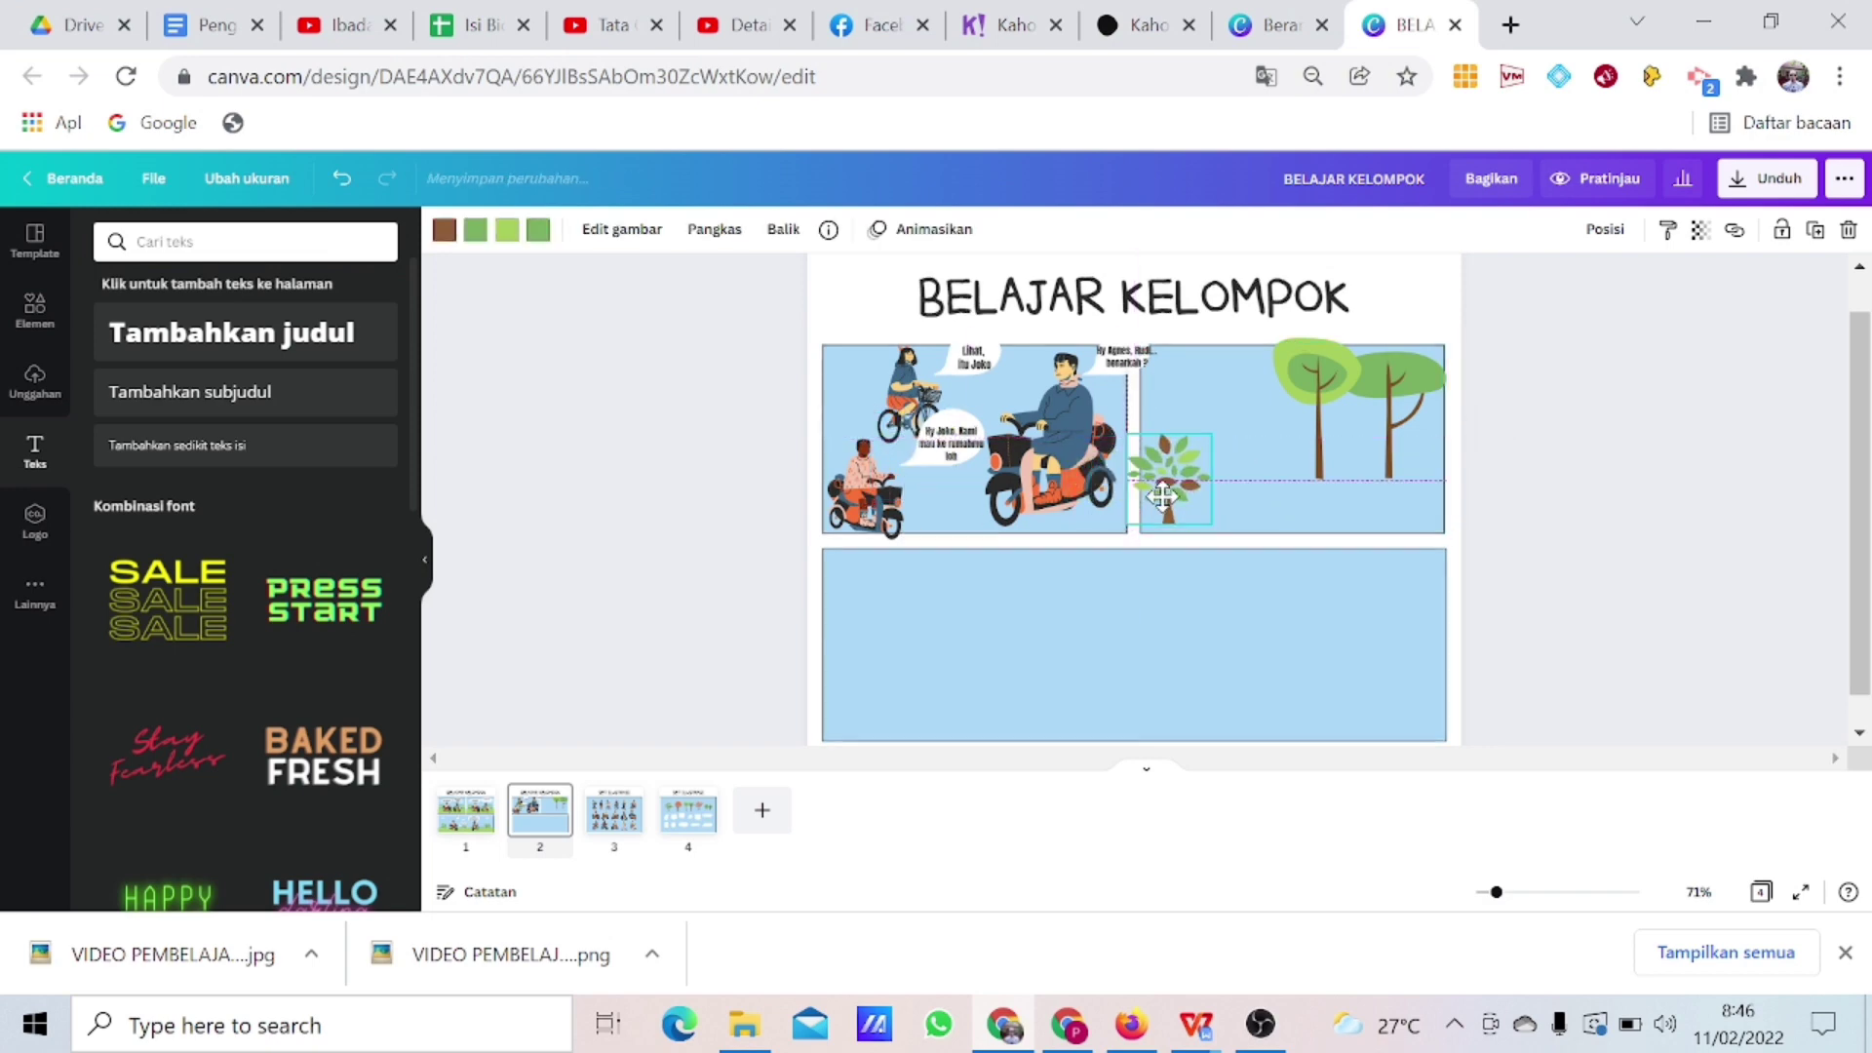
left_click(1724, 478)
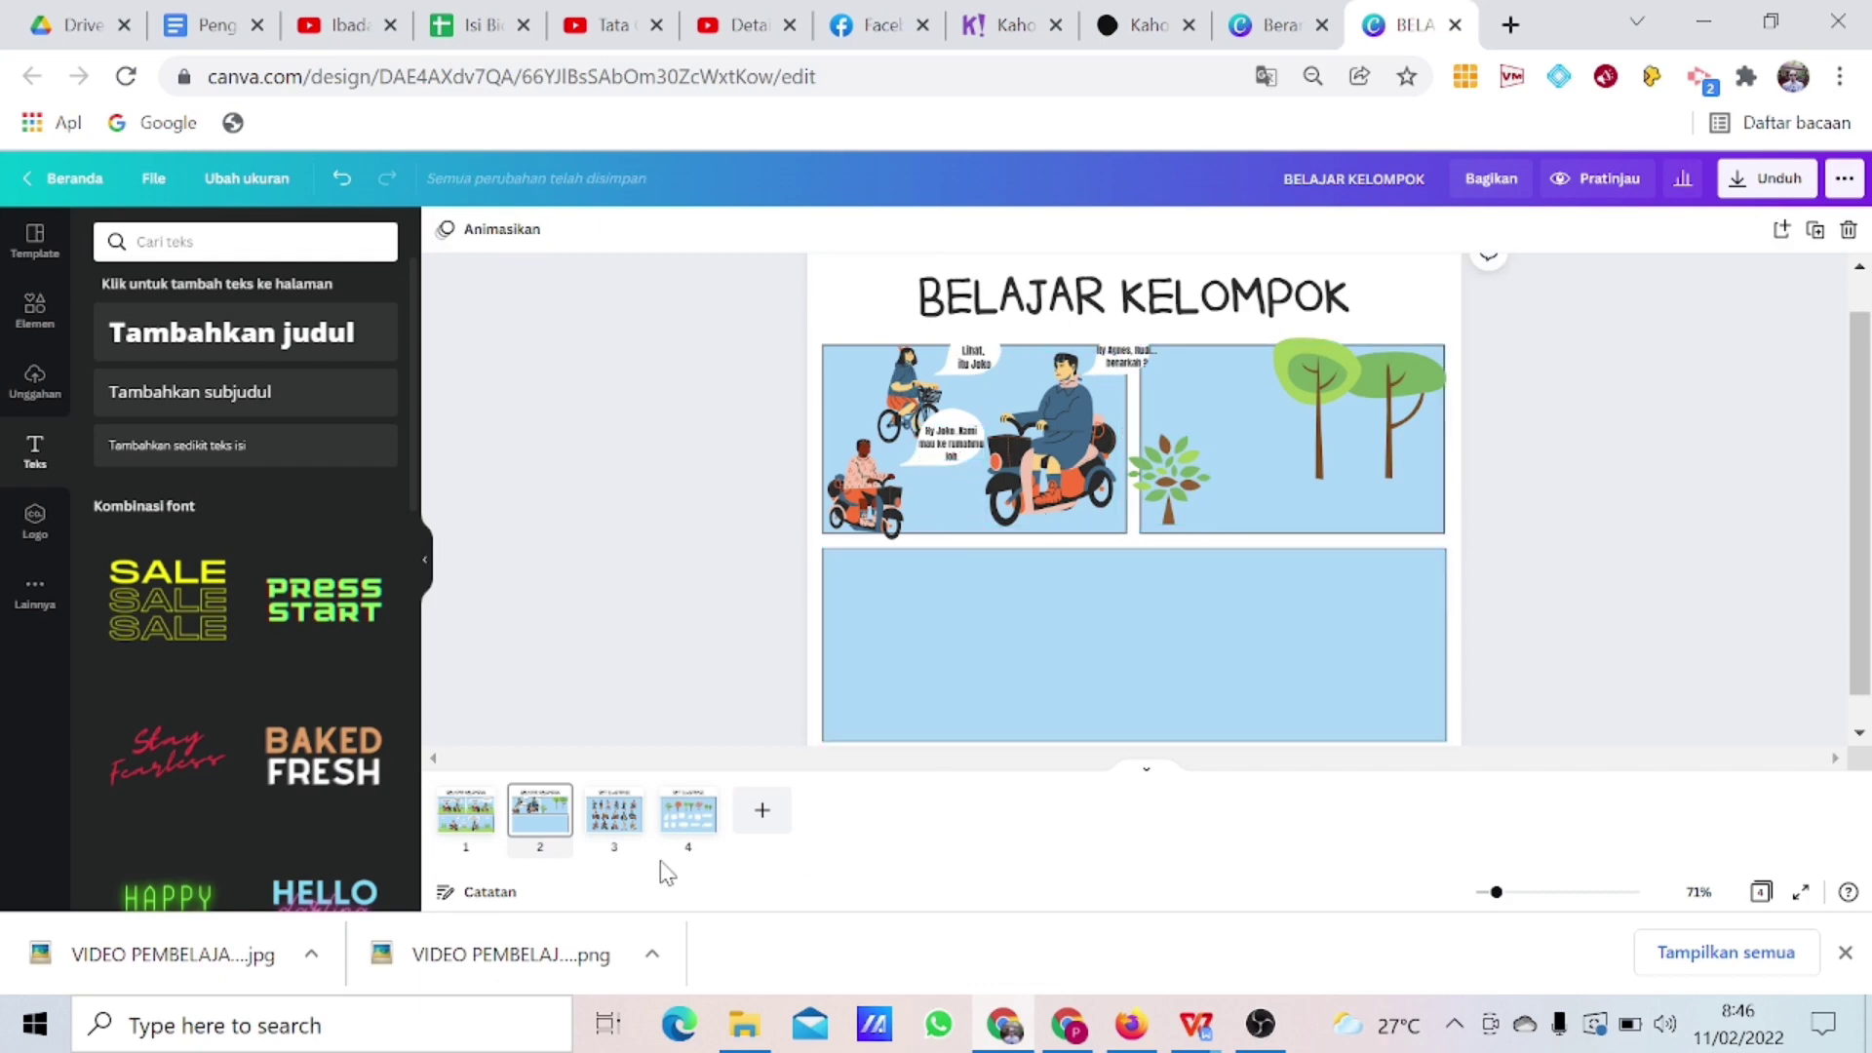
Copy the blue-clothed scooter rider from page 3 into page 2's second panel, between the small tree and the double tree.
left_click(633, 837)
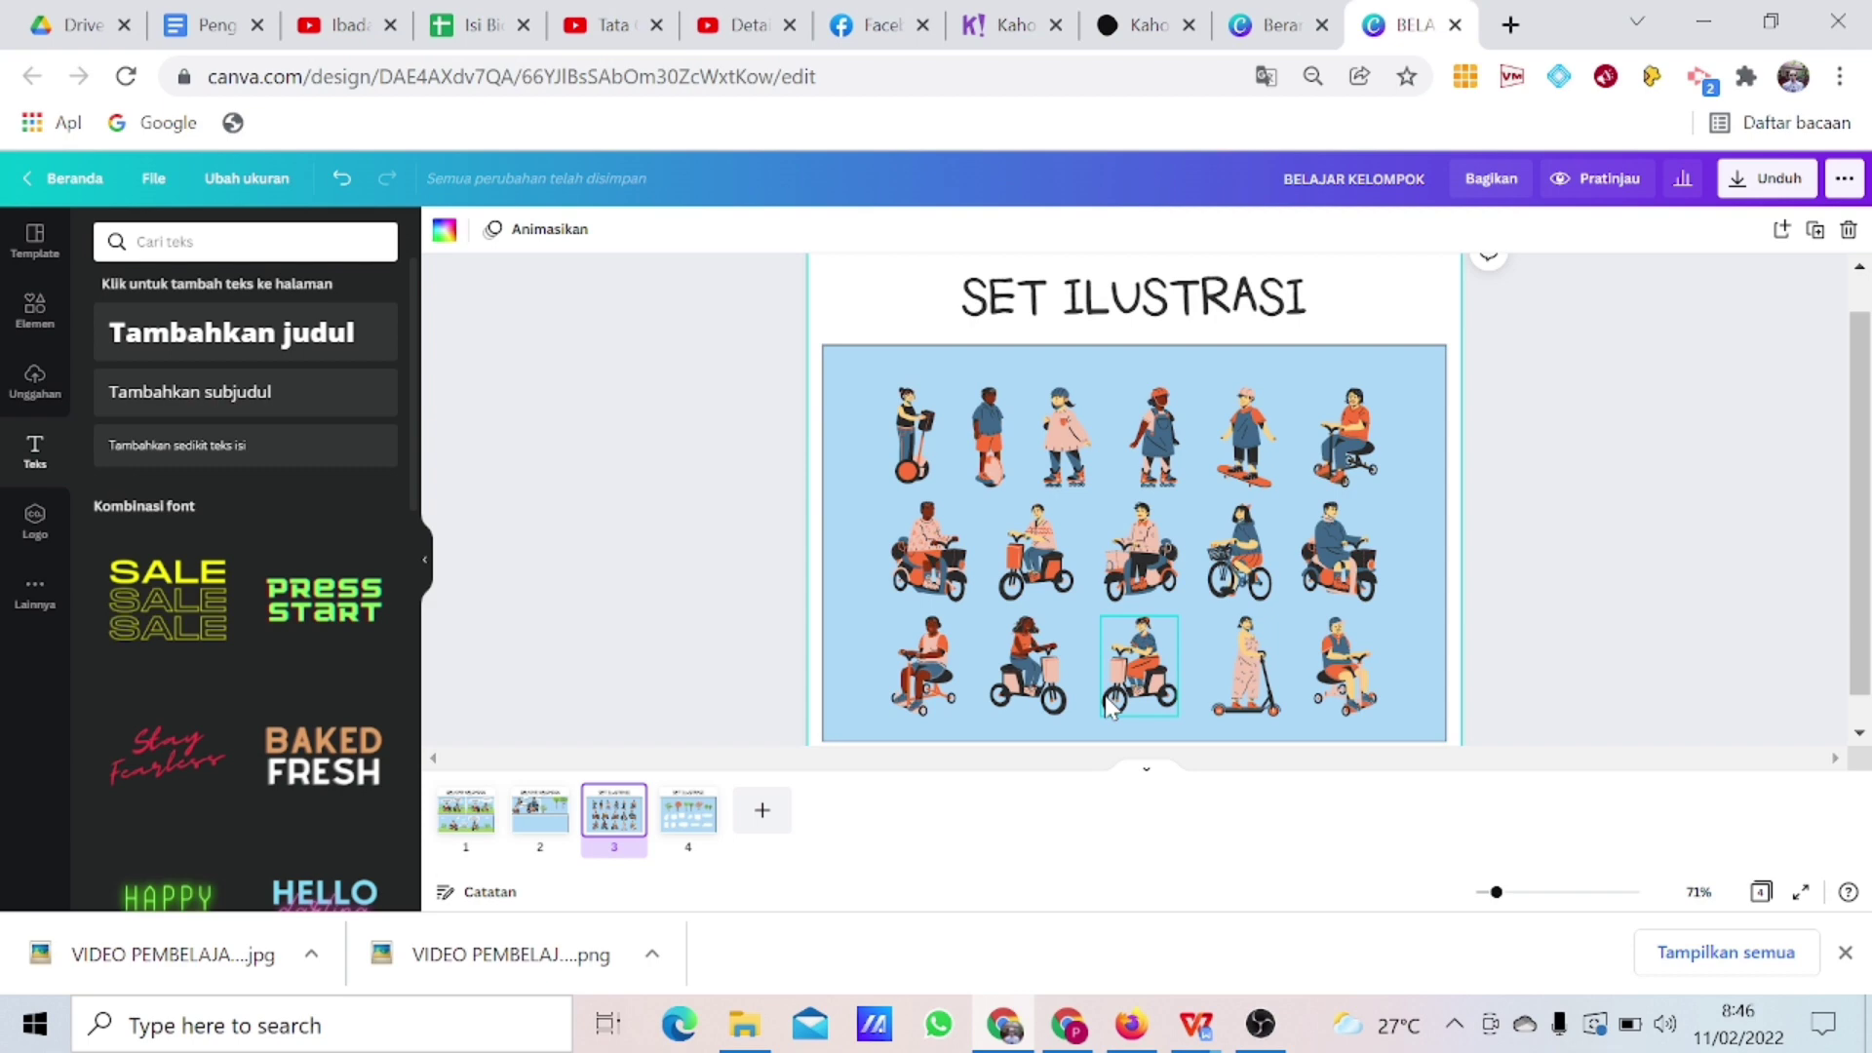
left_click(1345, 570)
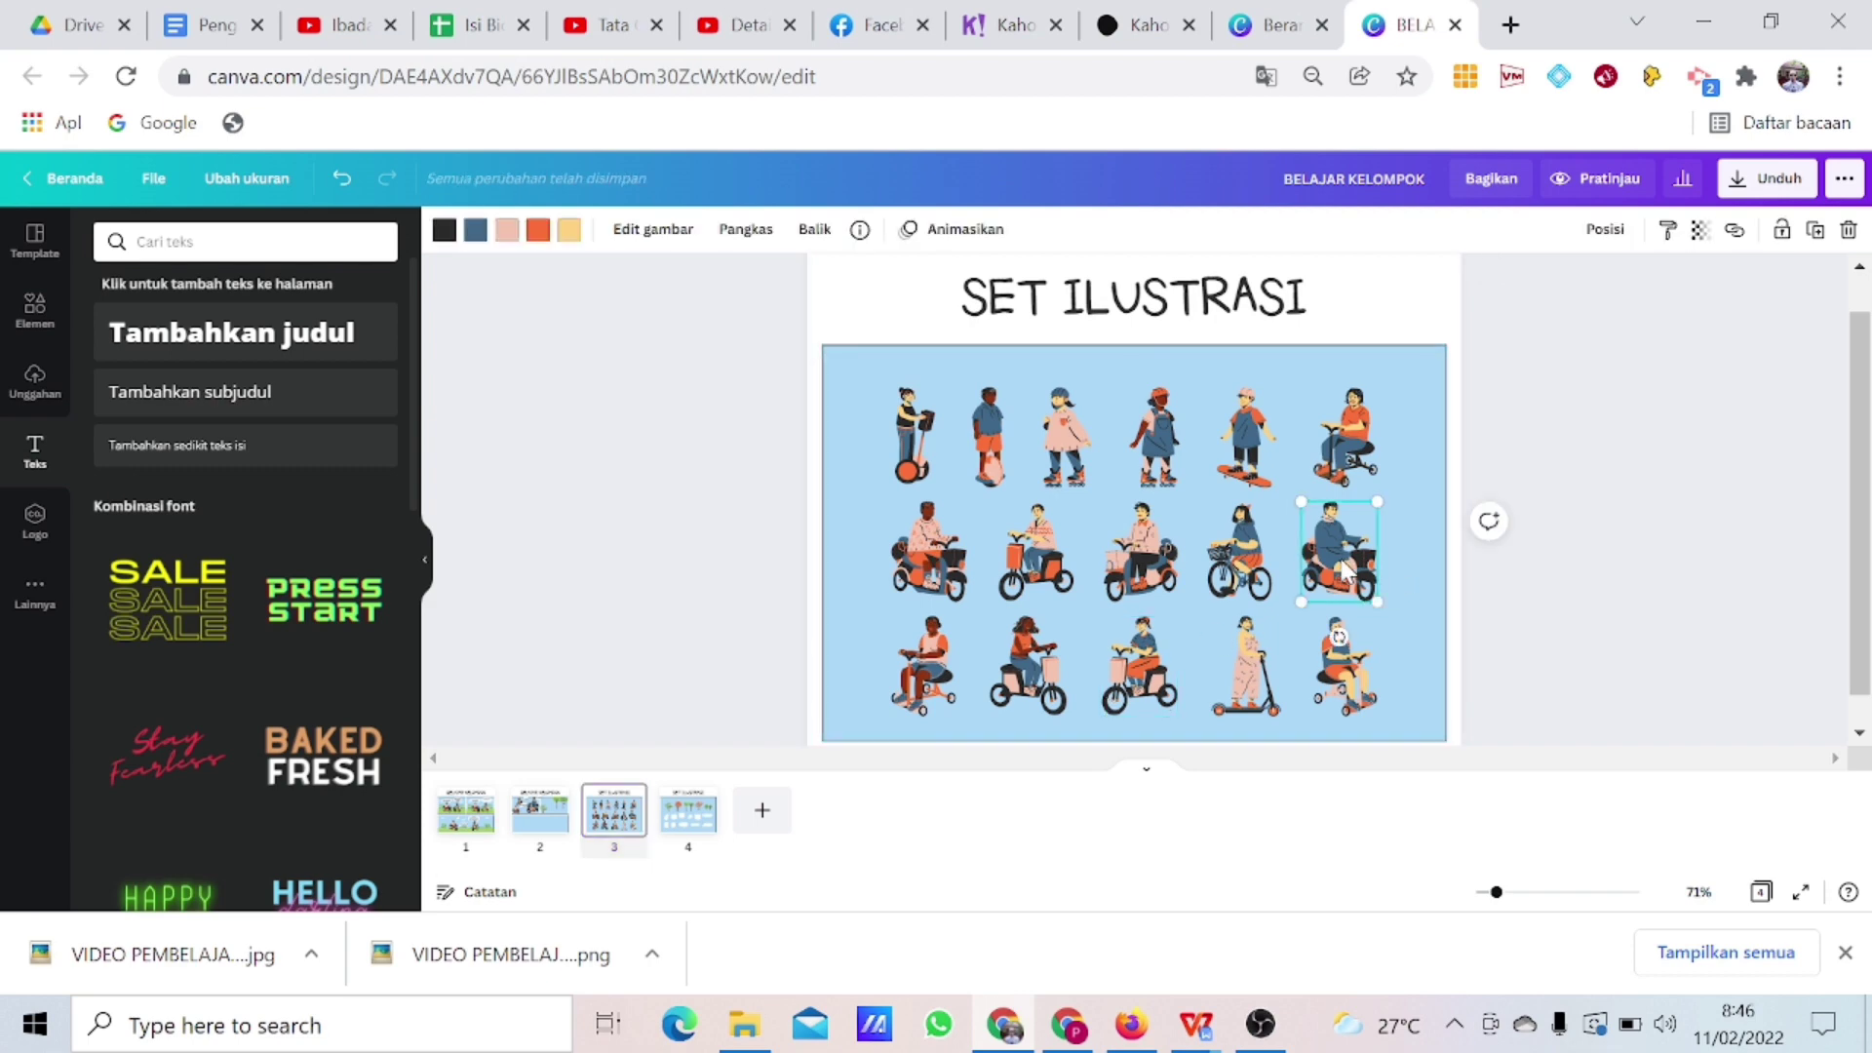
left_click(541, 811)
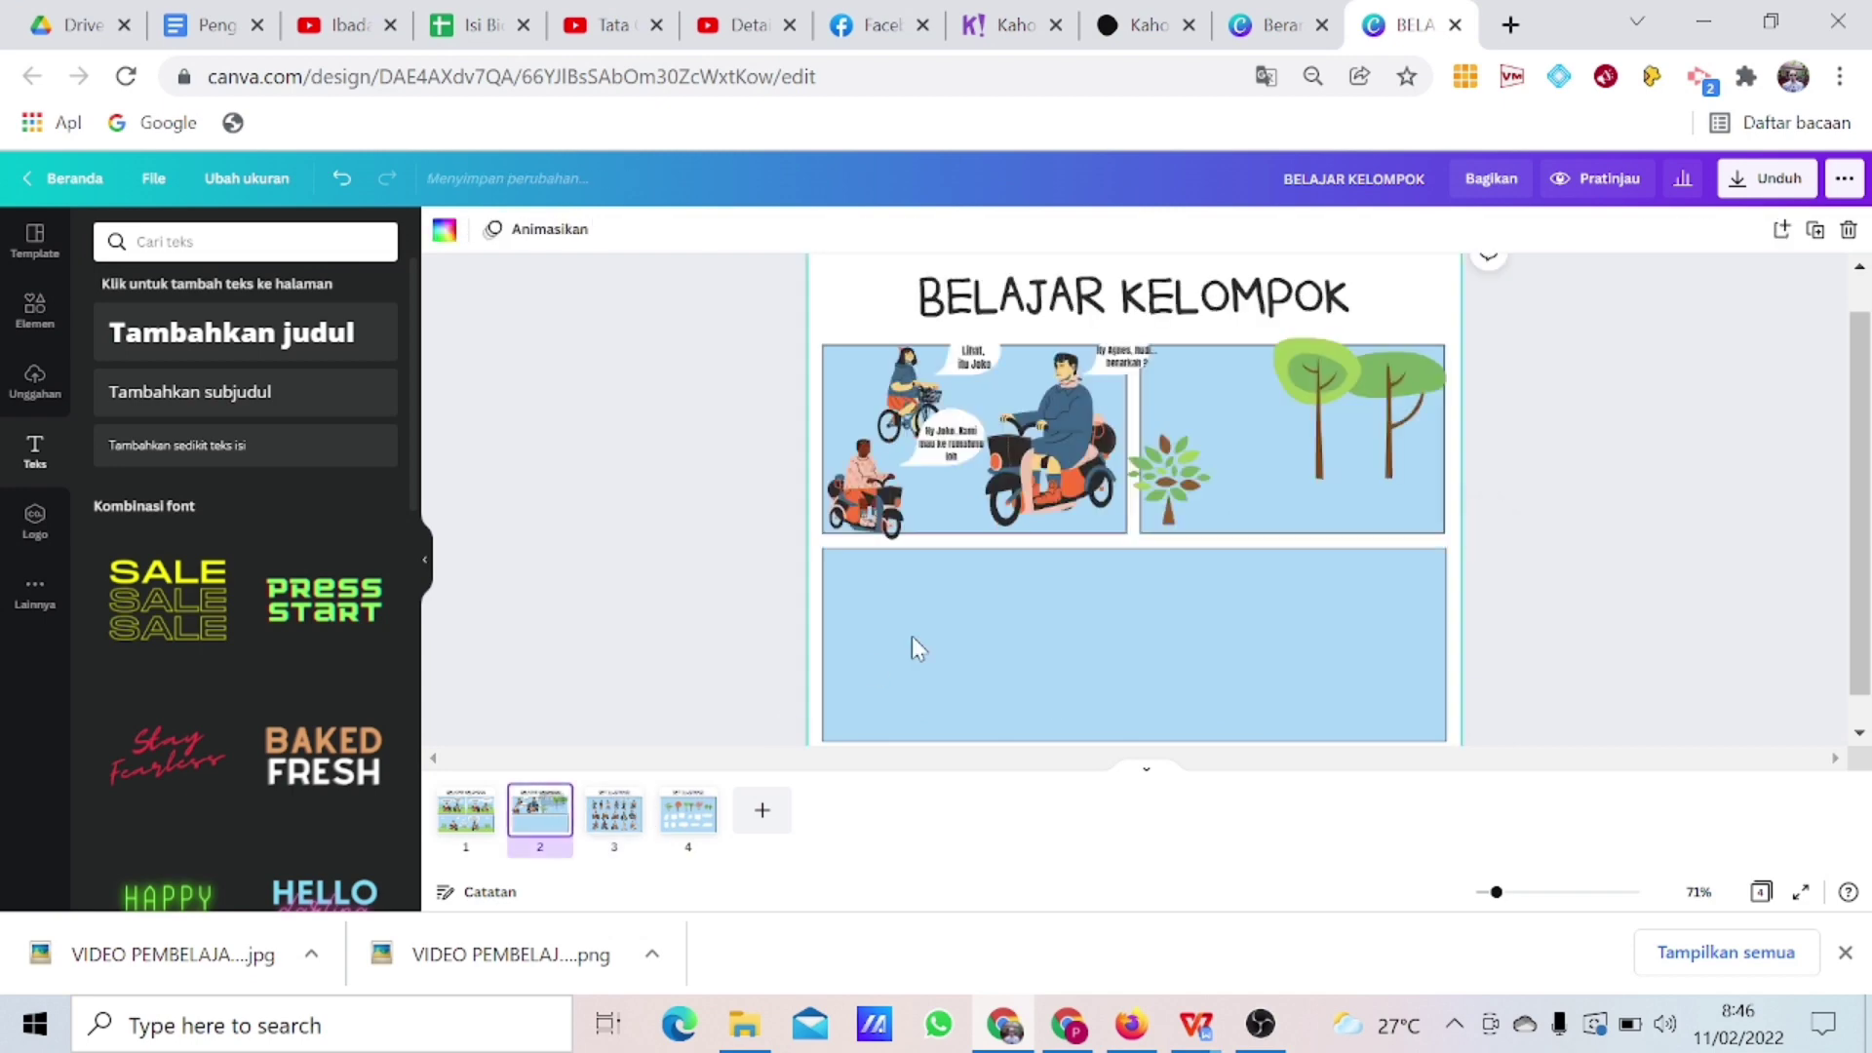
left_click(1277, 470)
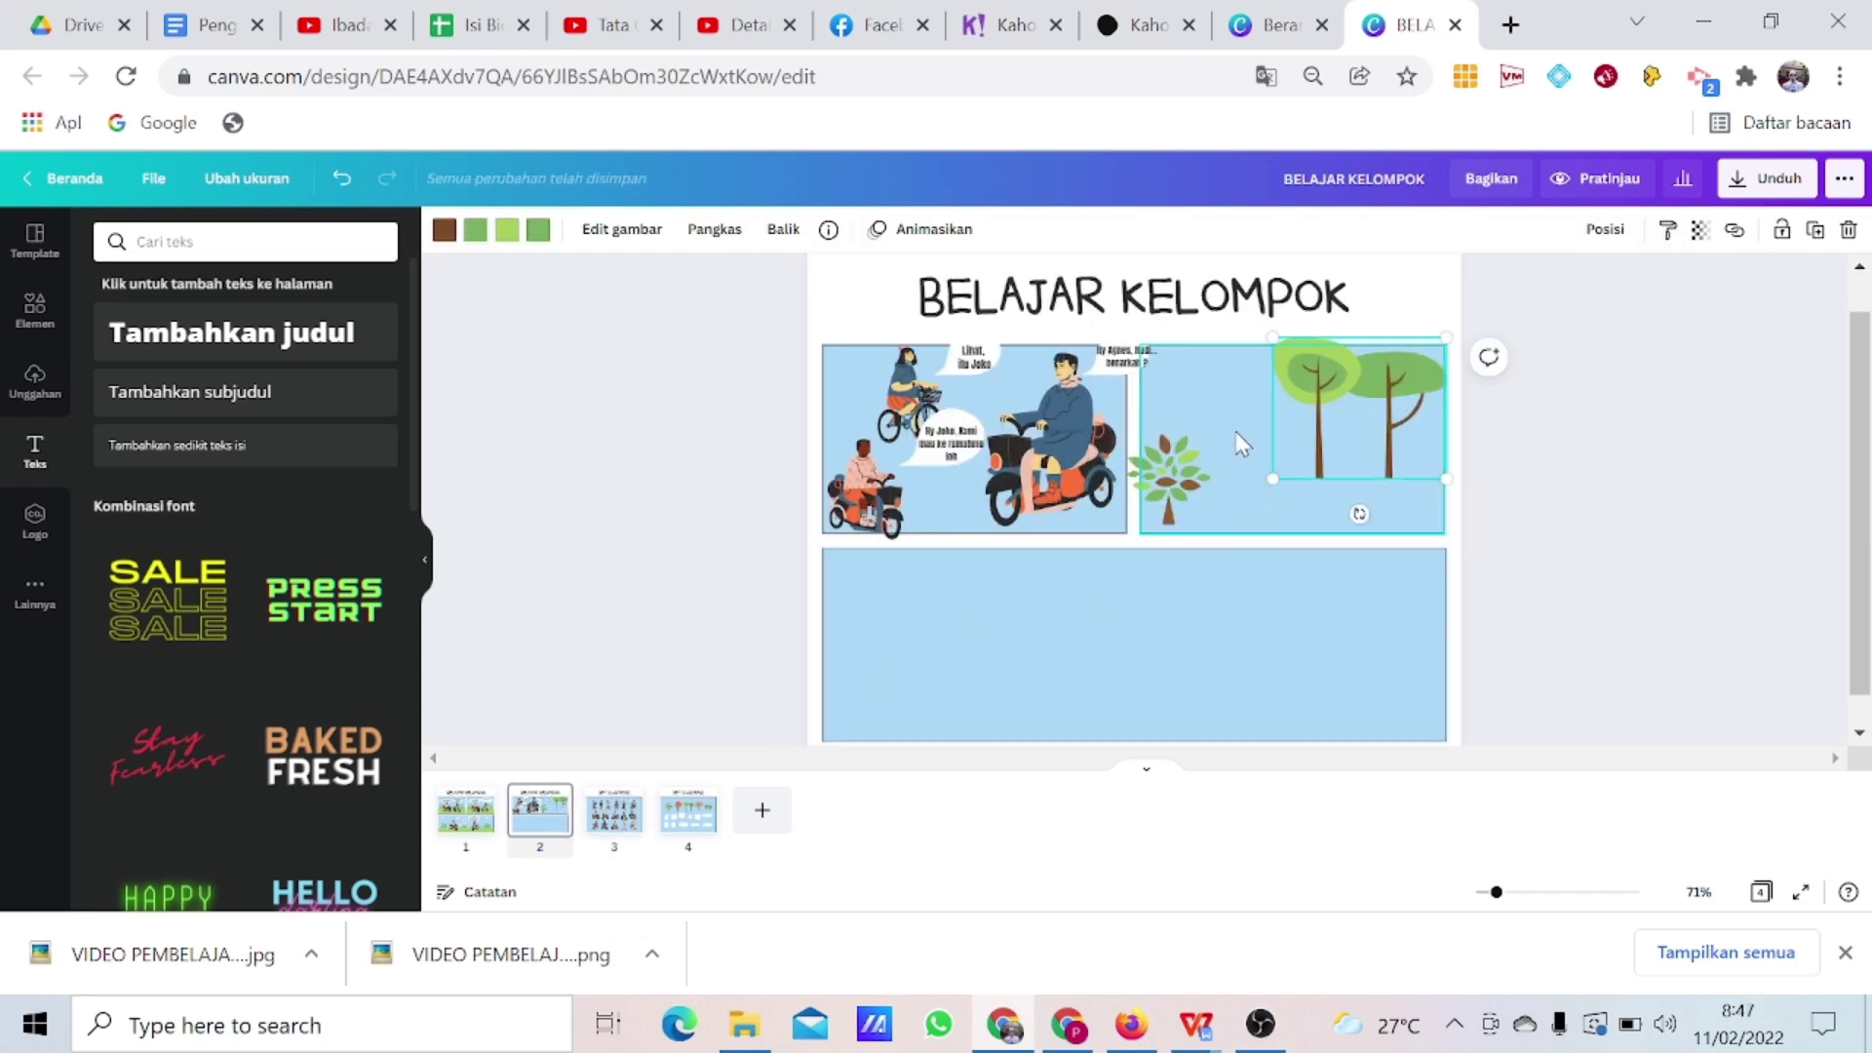
left_click(1218, 400)
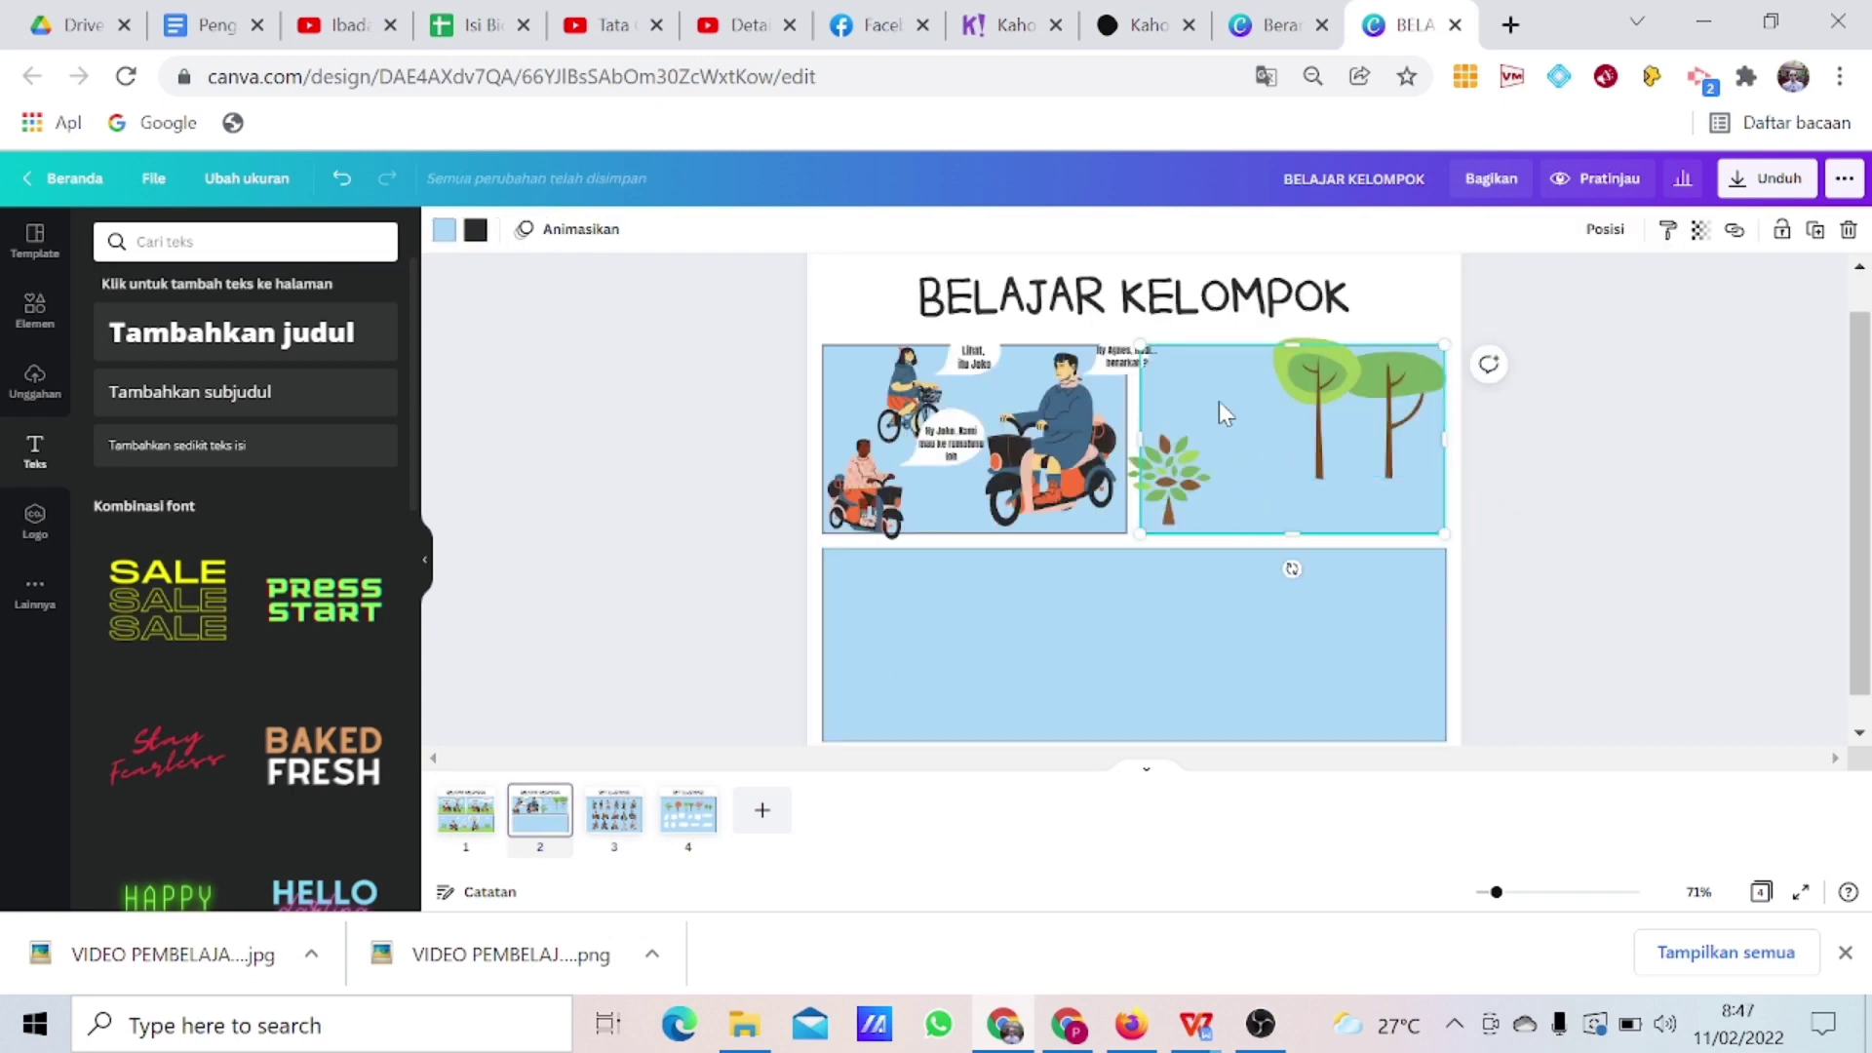
key("ctrl+v")
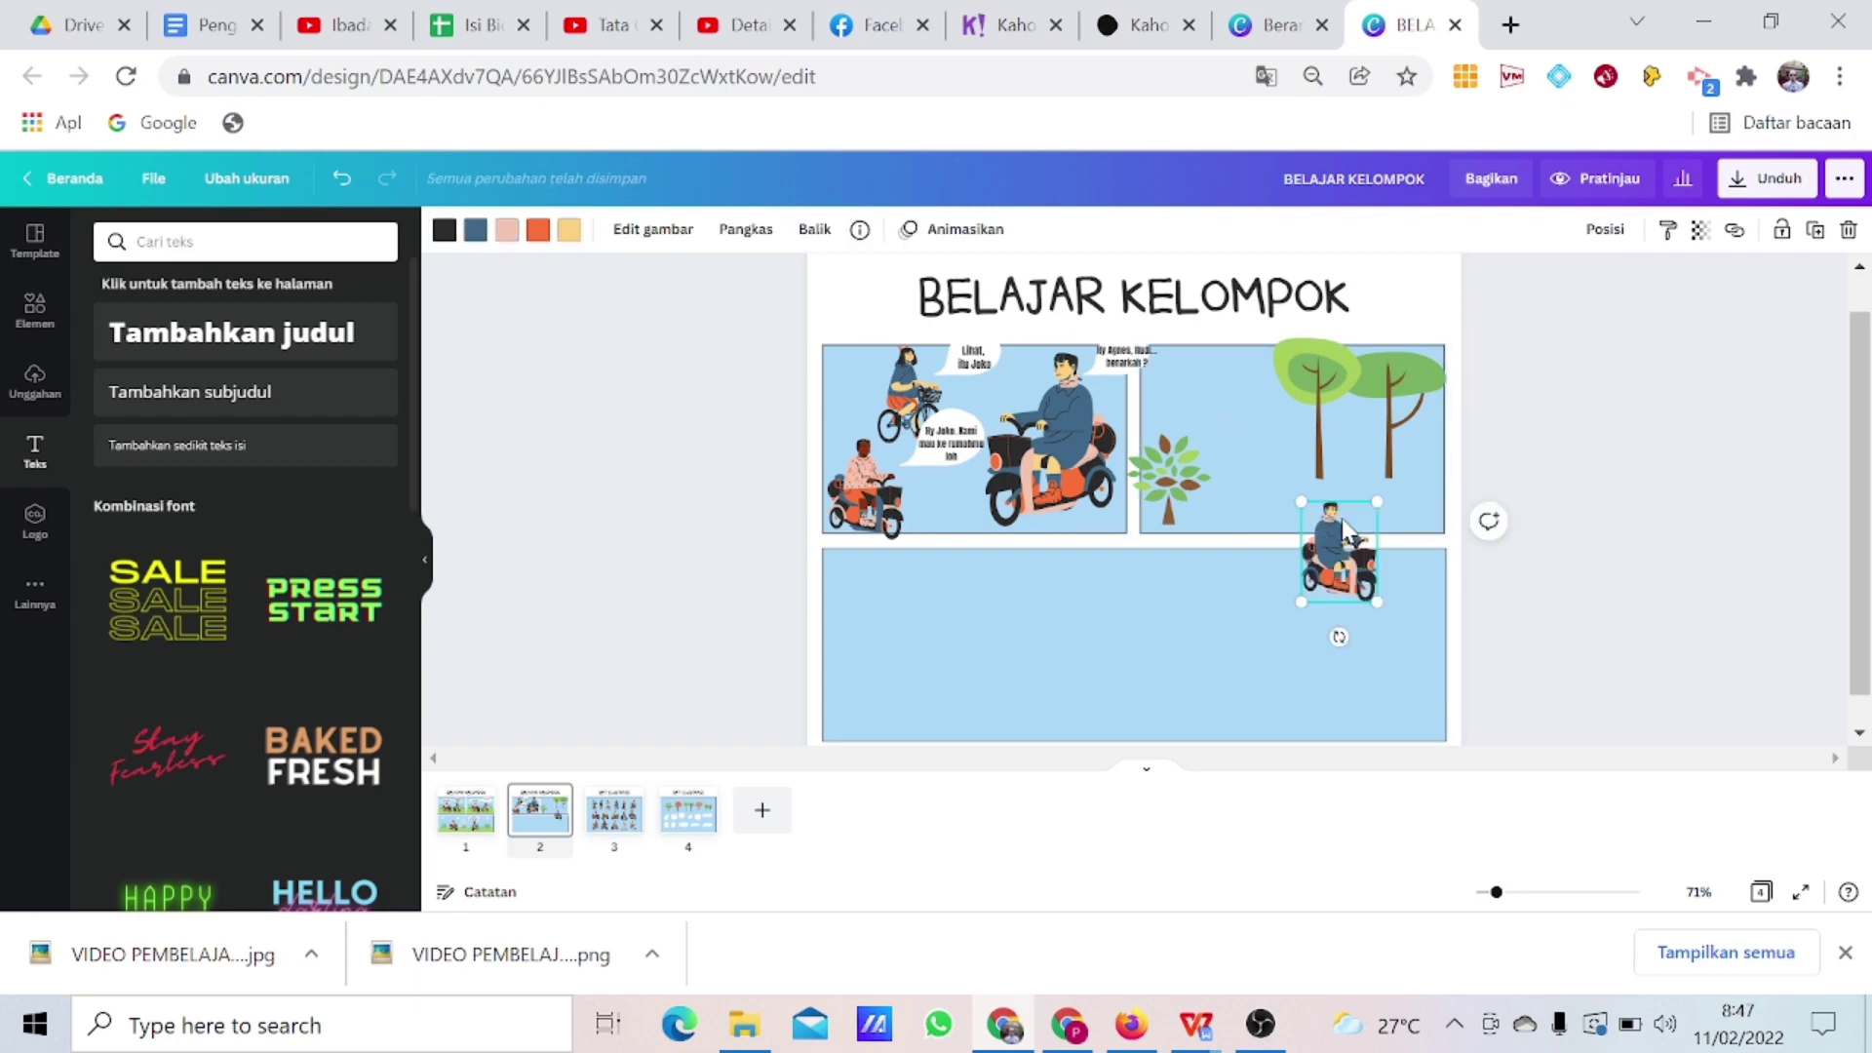
left_click_drag(1312, 517, 1228, 440)
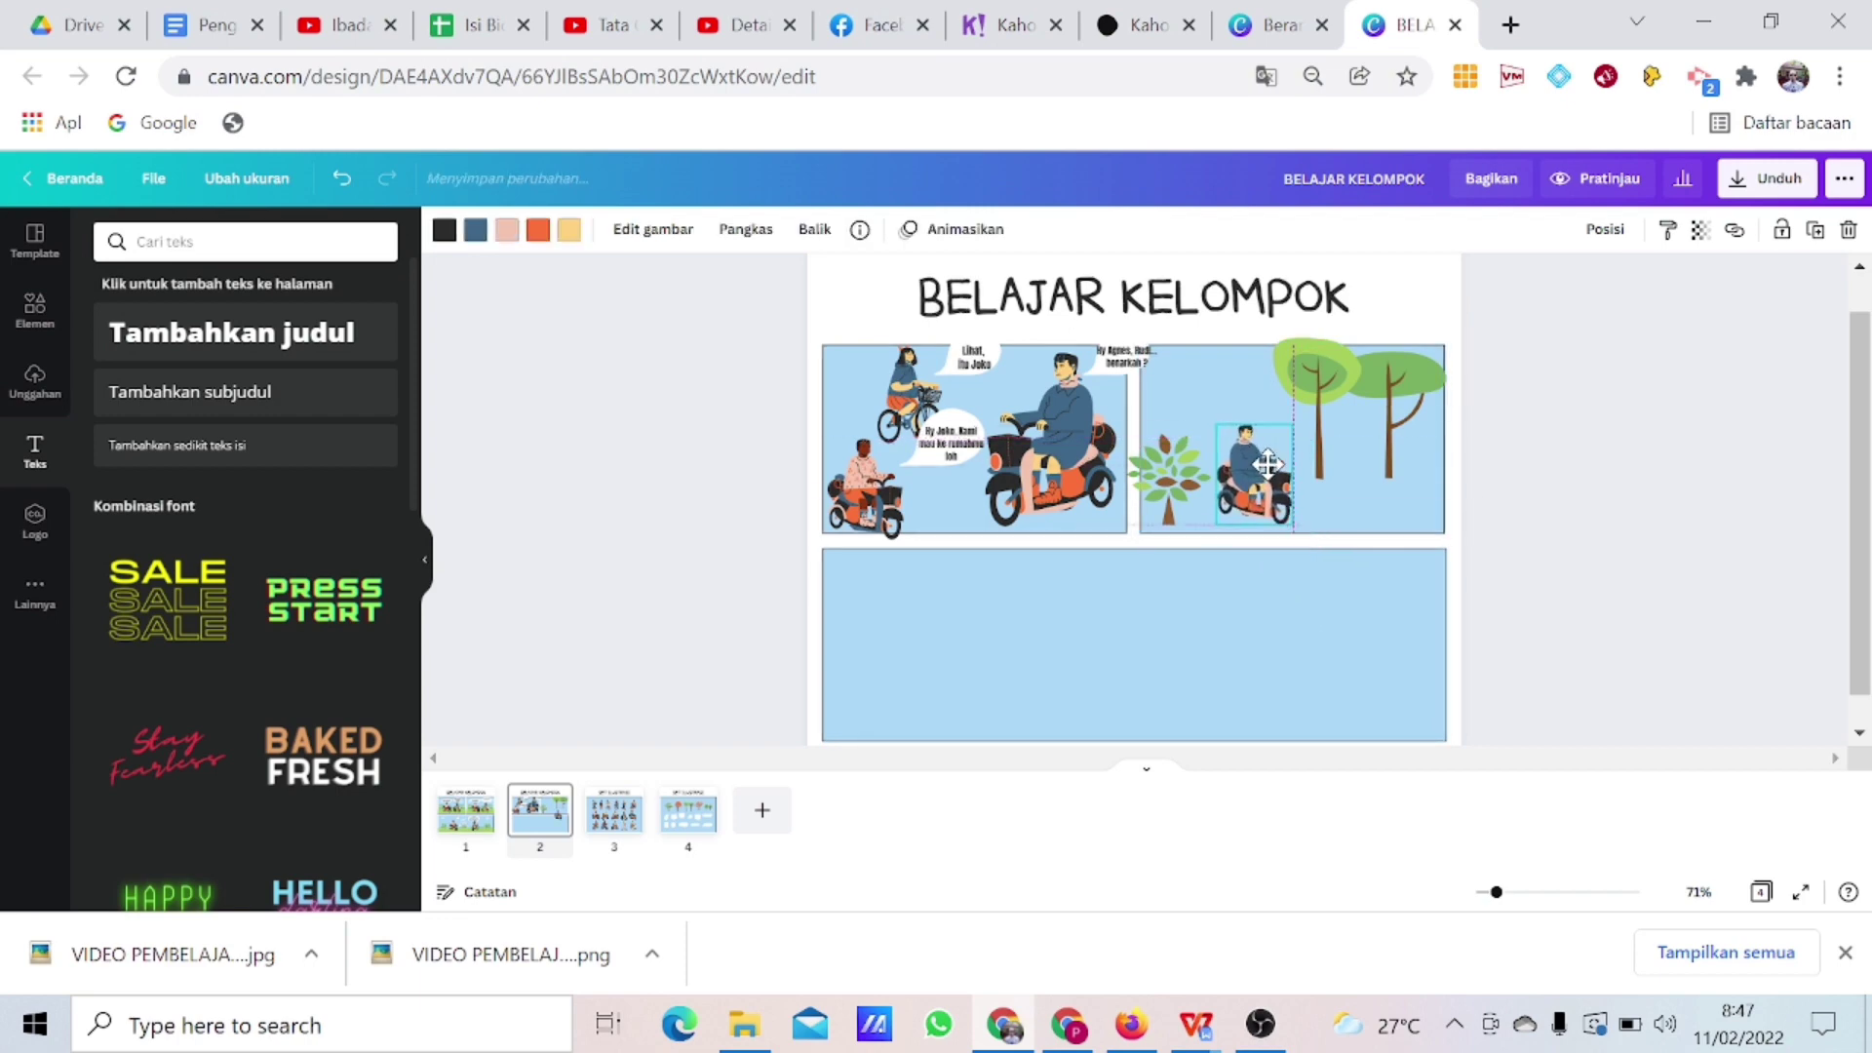
Copy the wide rectangular speech bubble from page 4 and place it above the scooter rider in page 2's second panel.
left_click(689, 819)
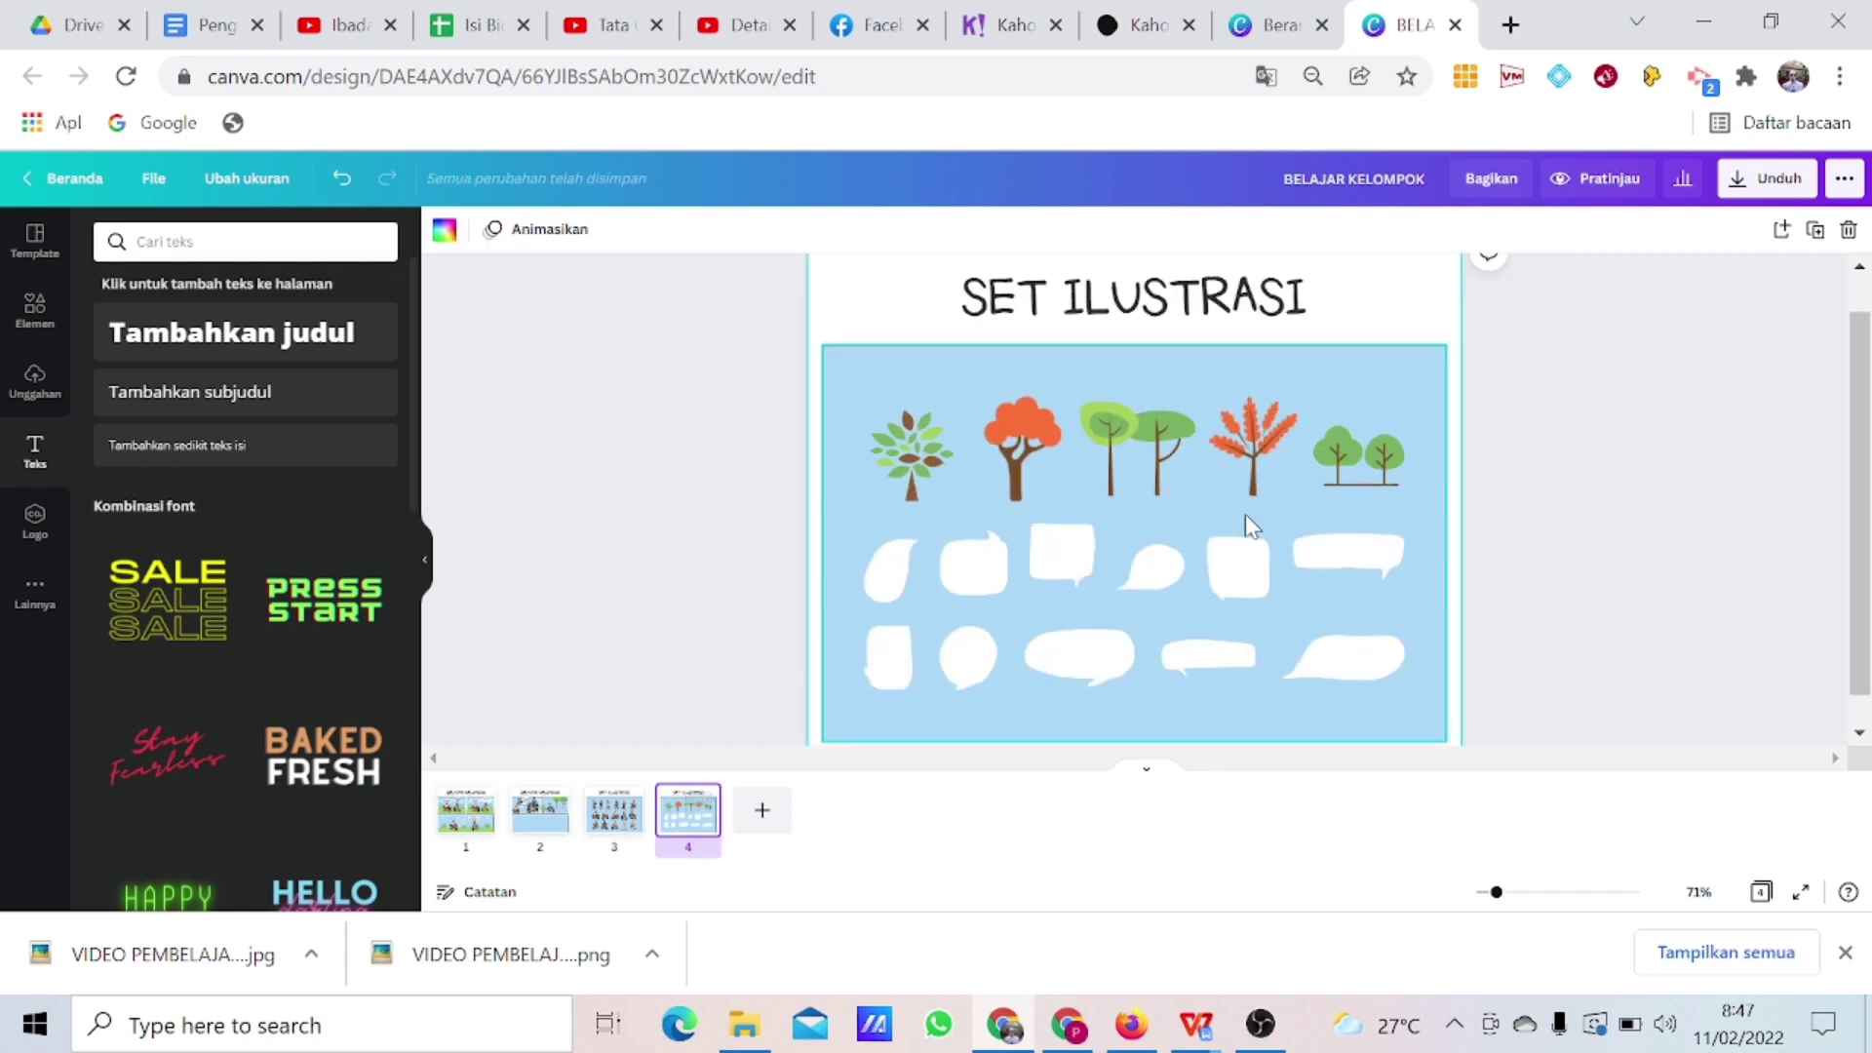
left_click(1329, 557)
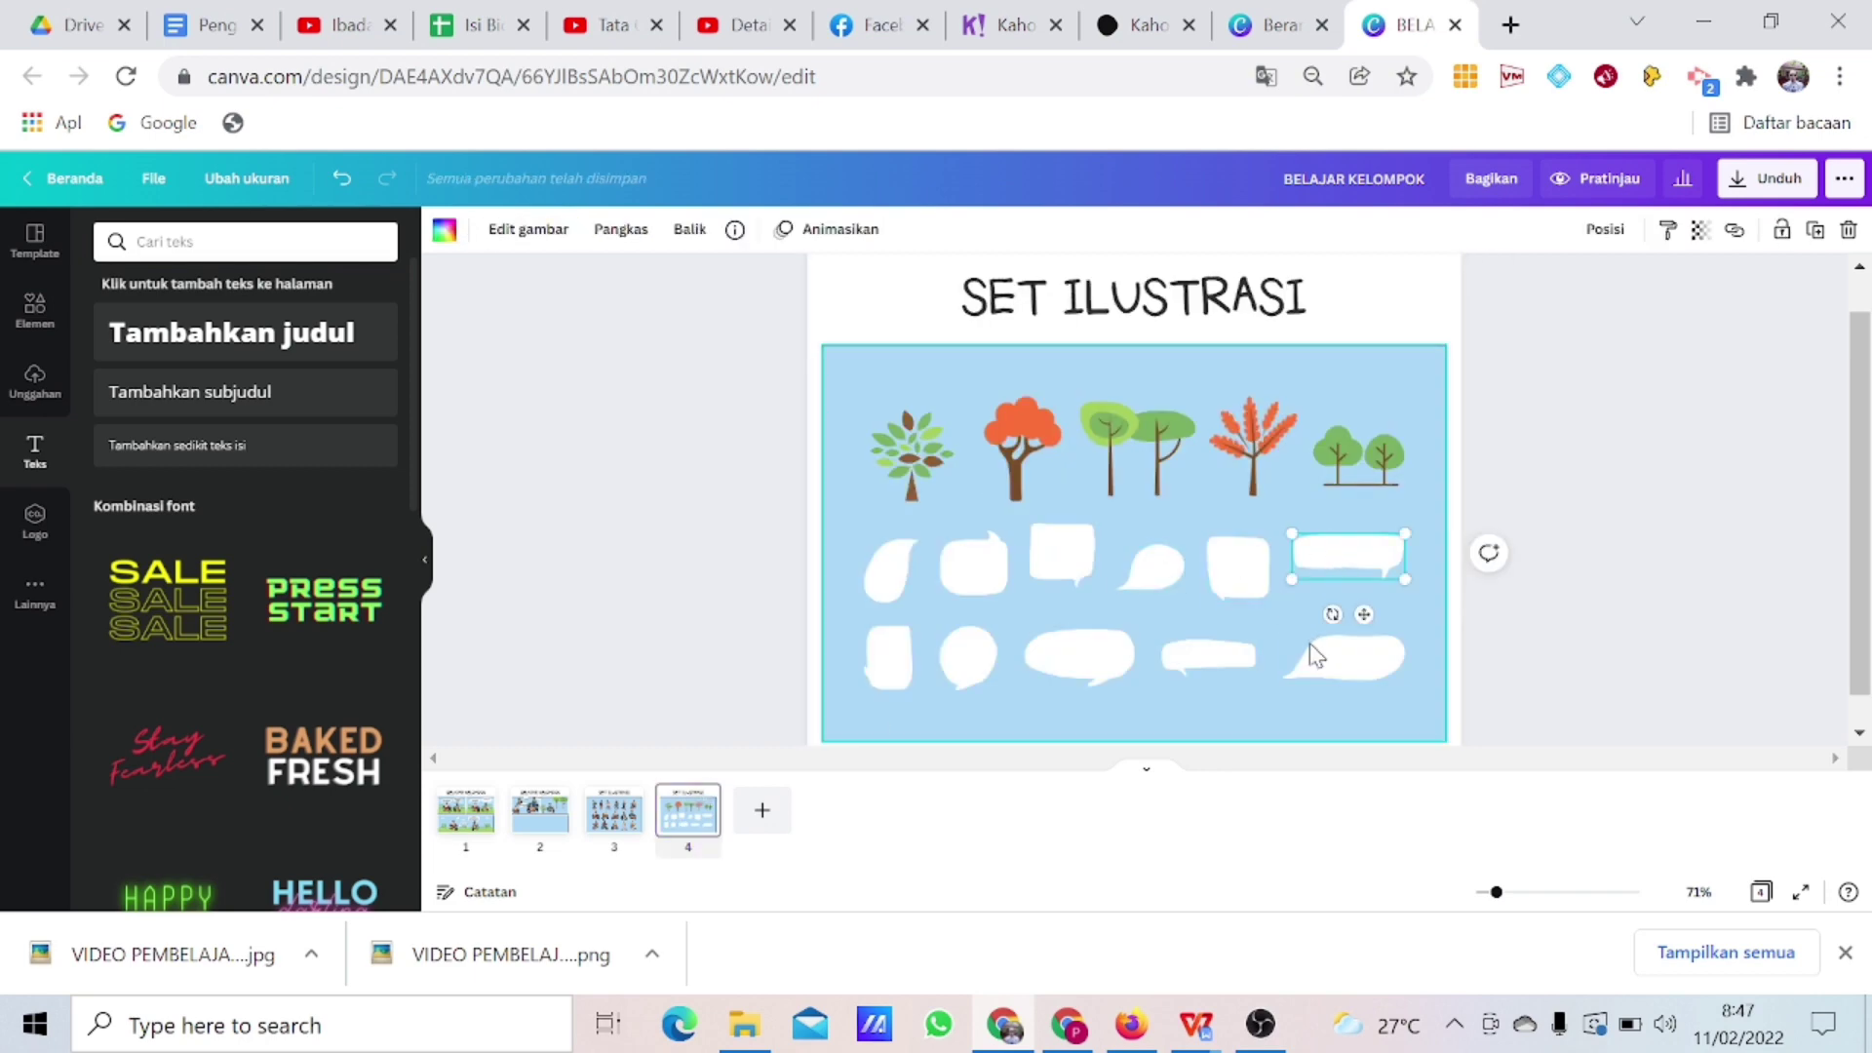
left_click(548, 821)
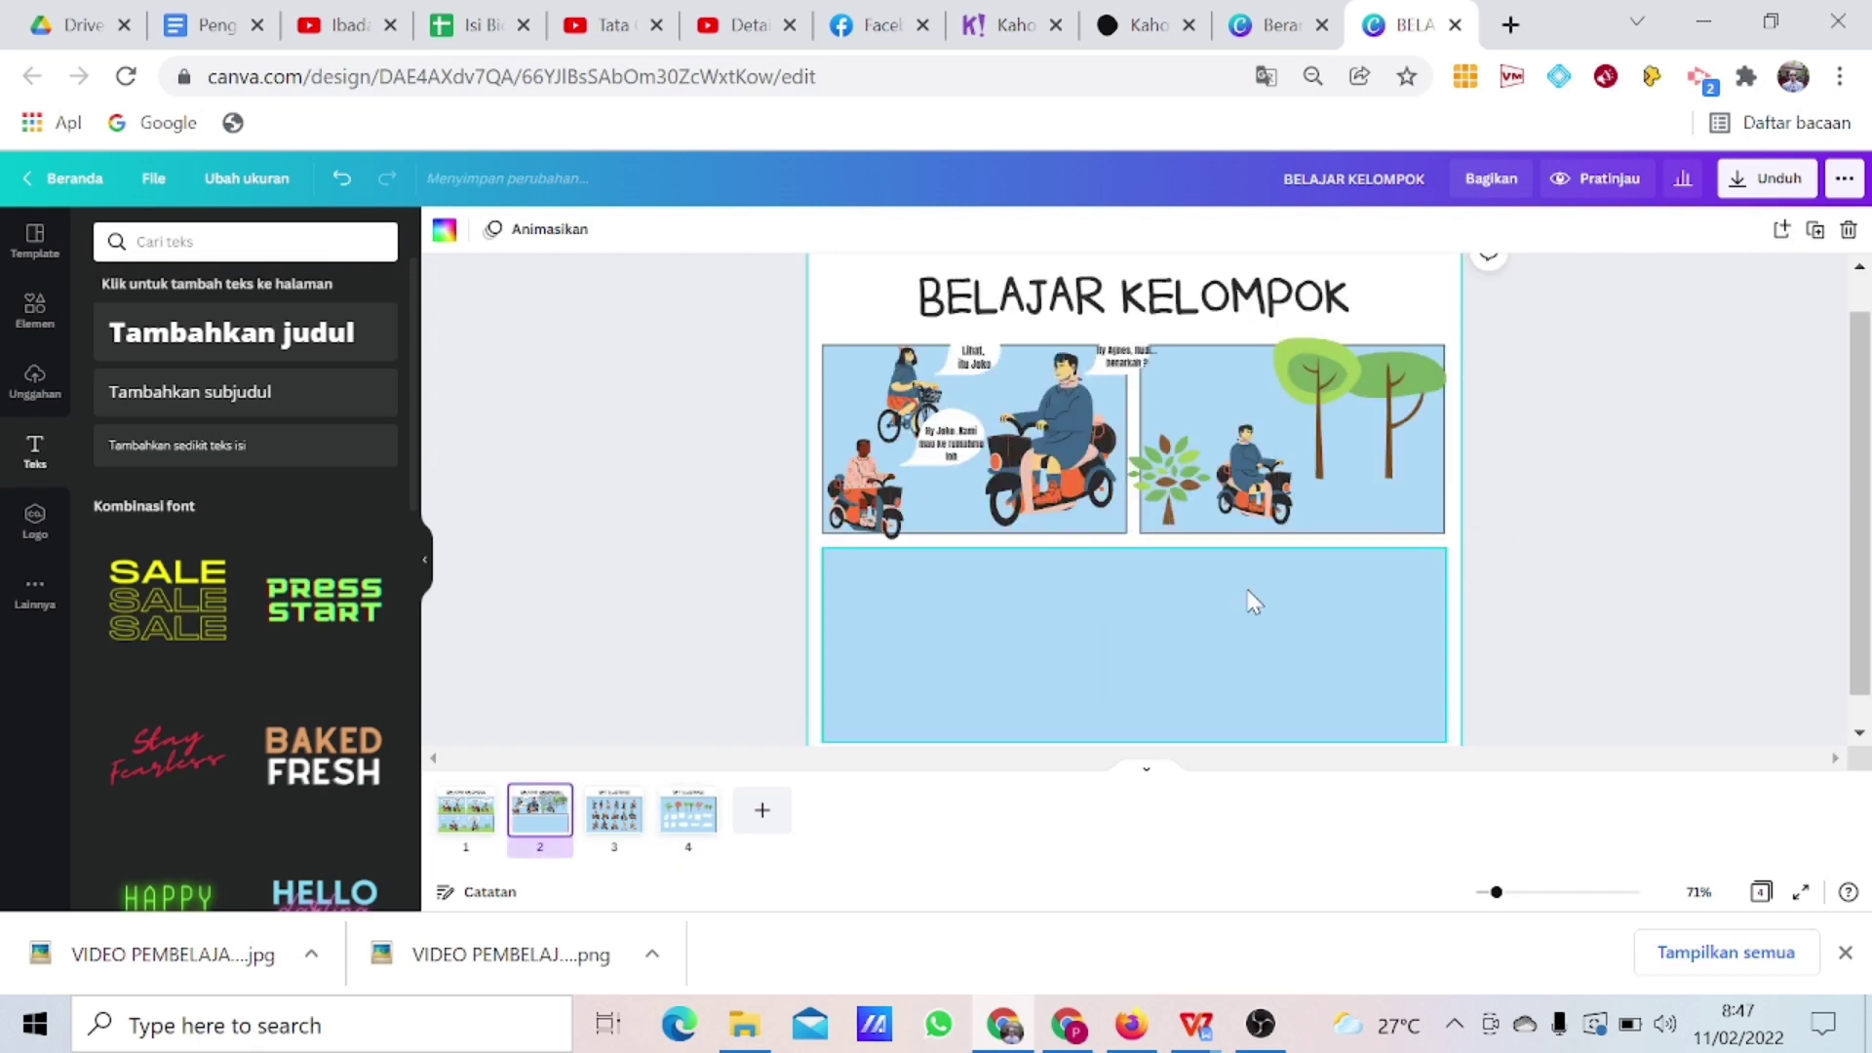
left_click(1351, 478)
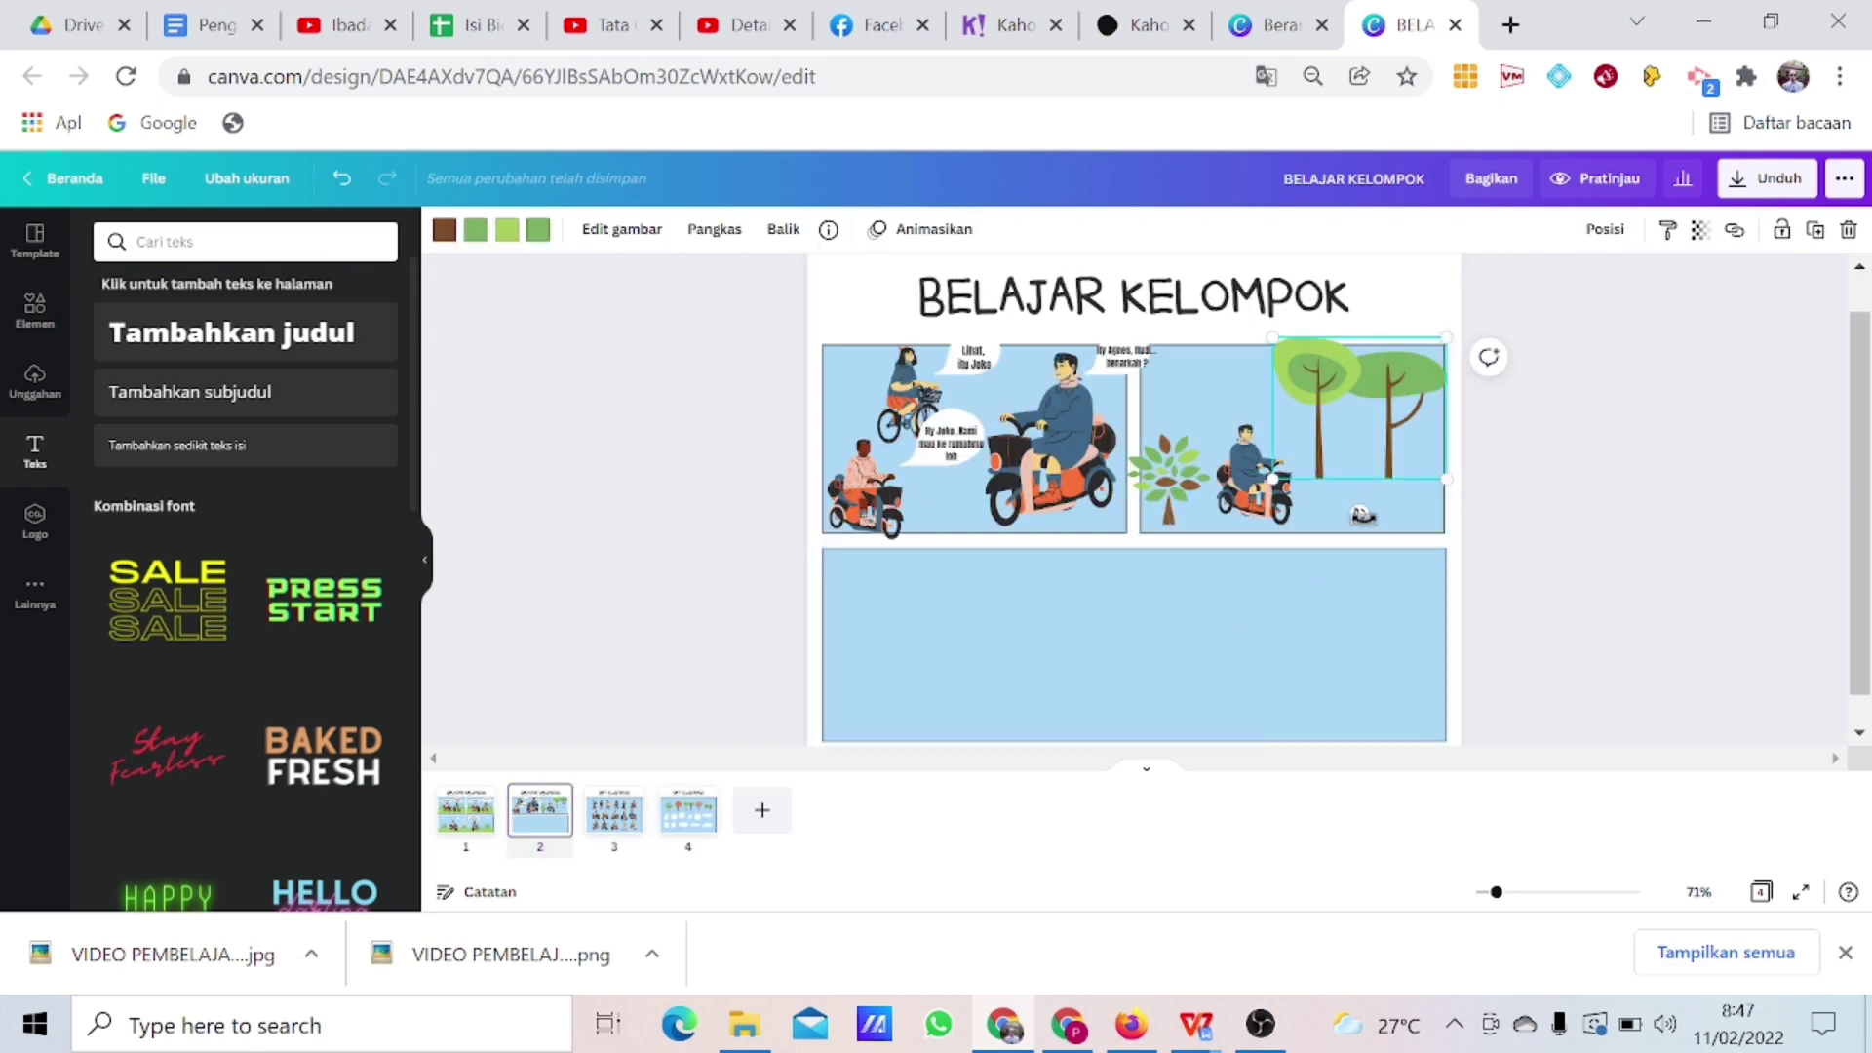
left_click(1419, 521)
key("ctrl+v")
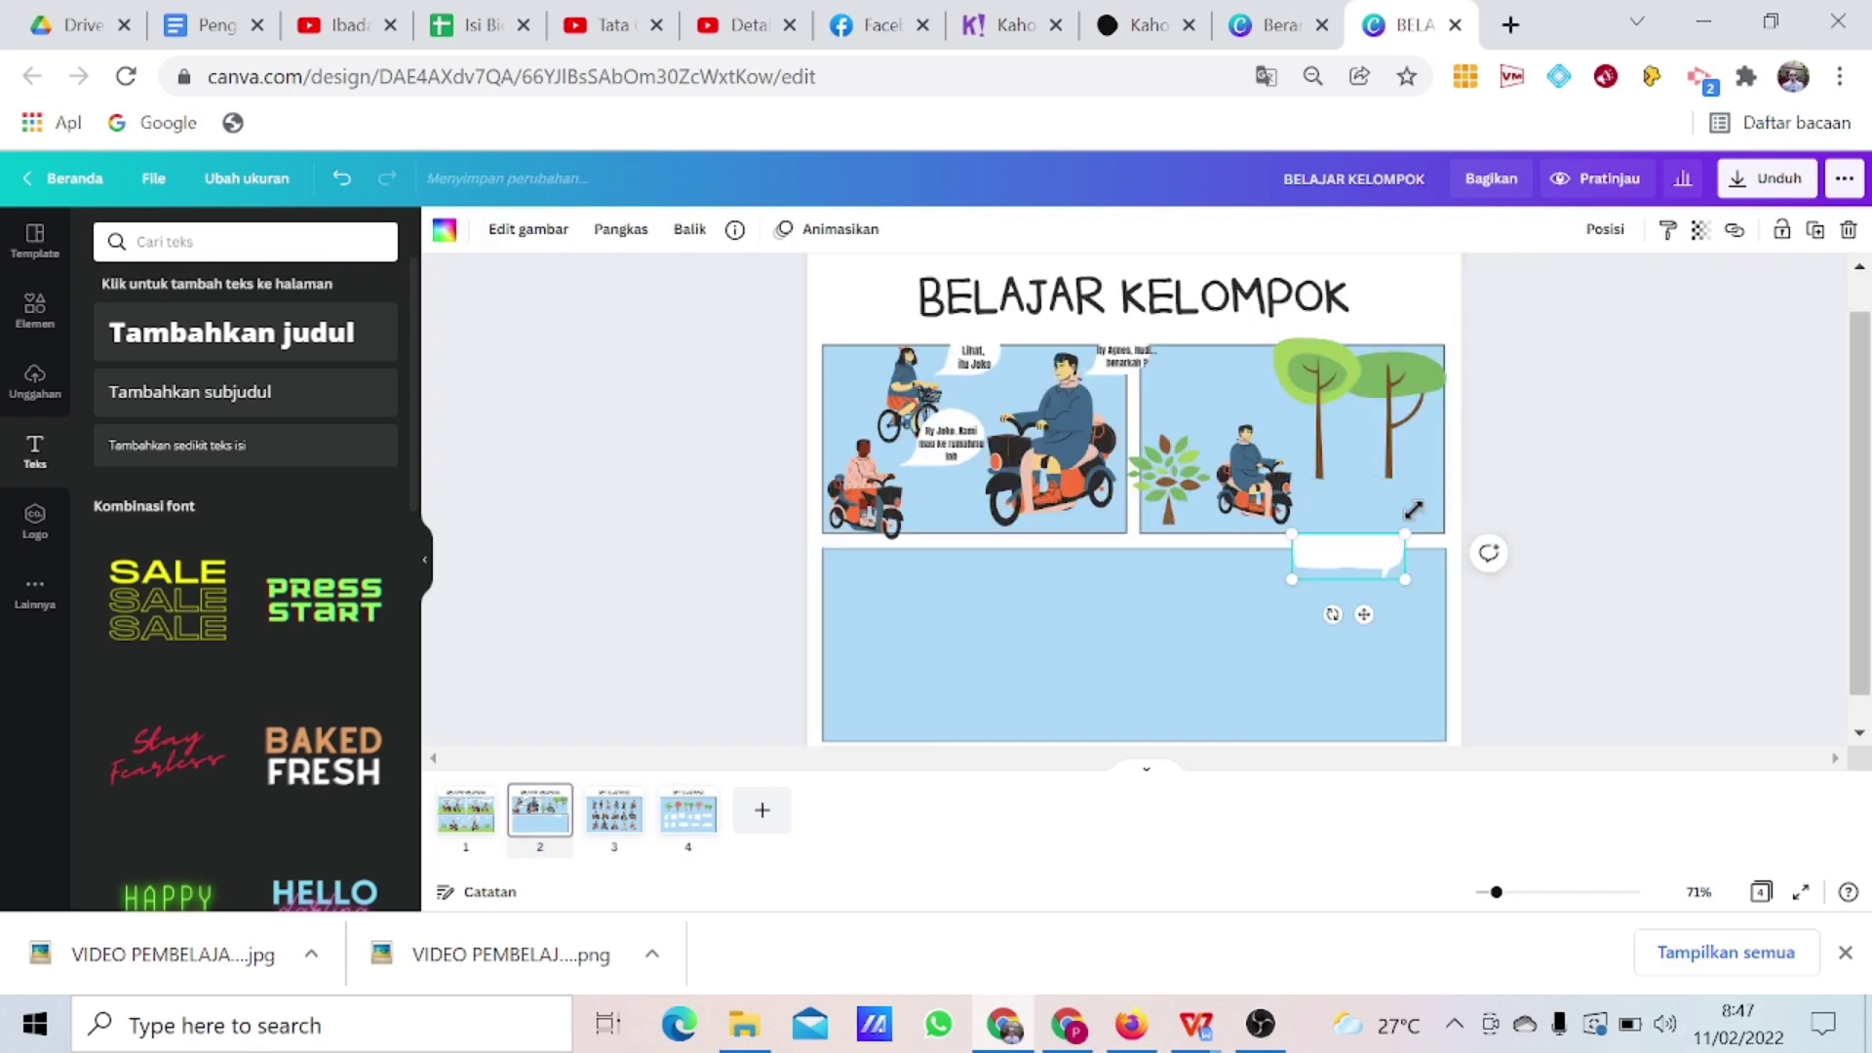
left_click_drag(1384, 564, 1301, 406)
left_click(588, 500)
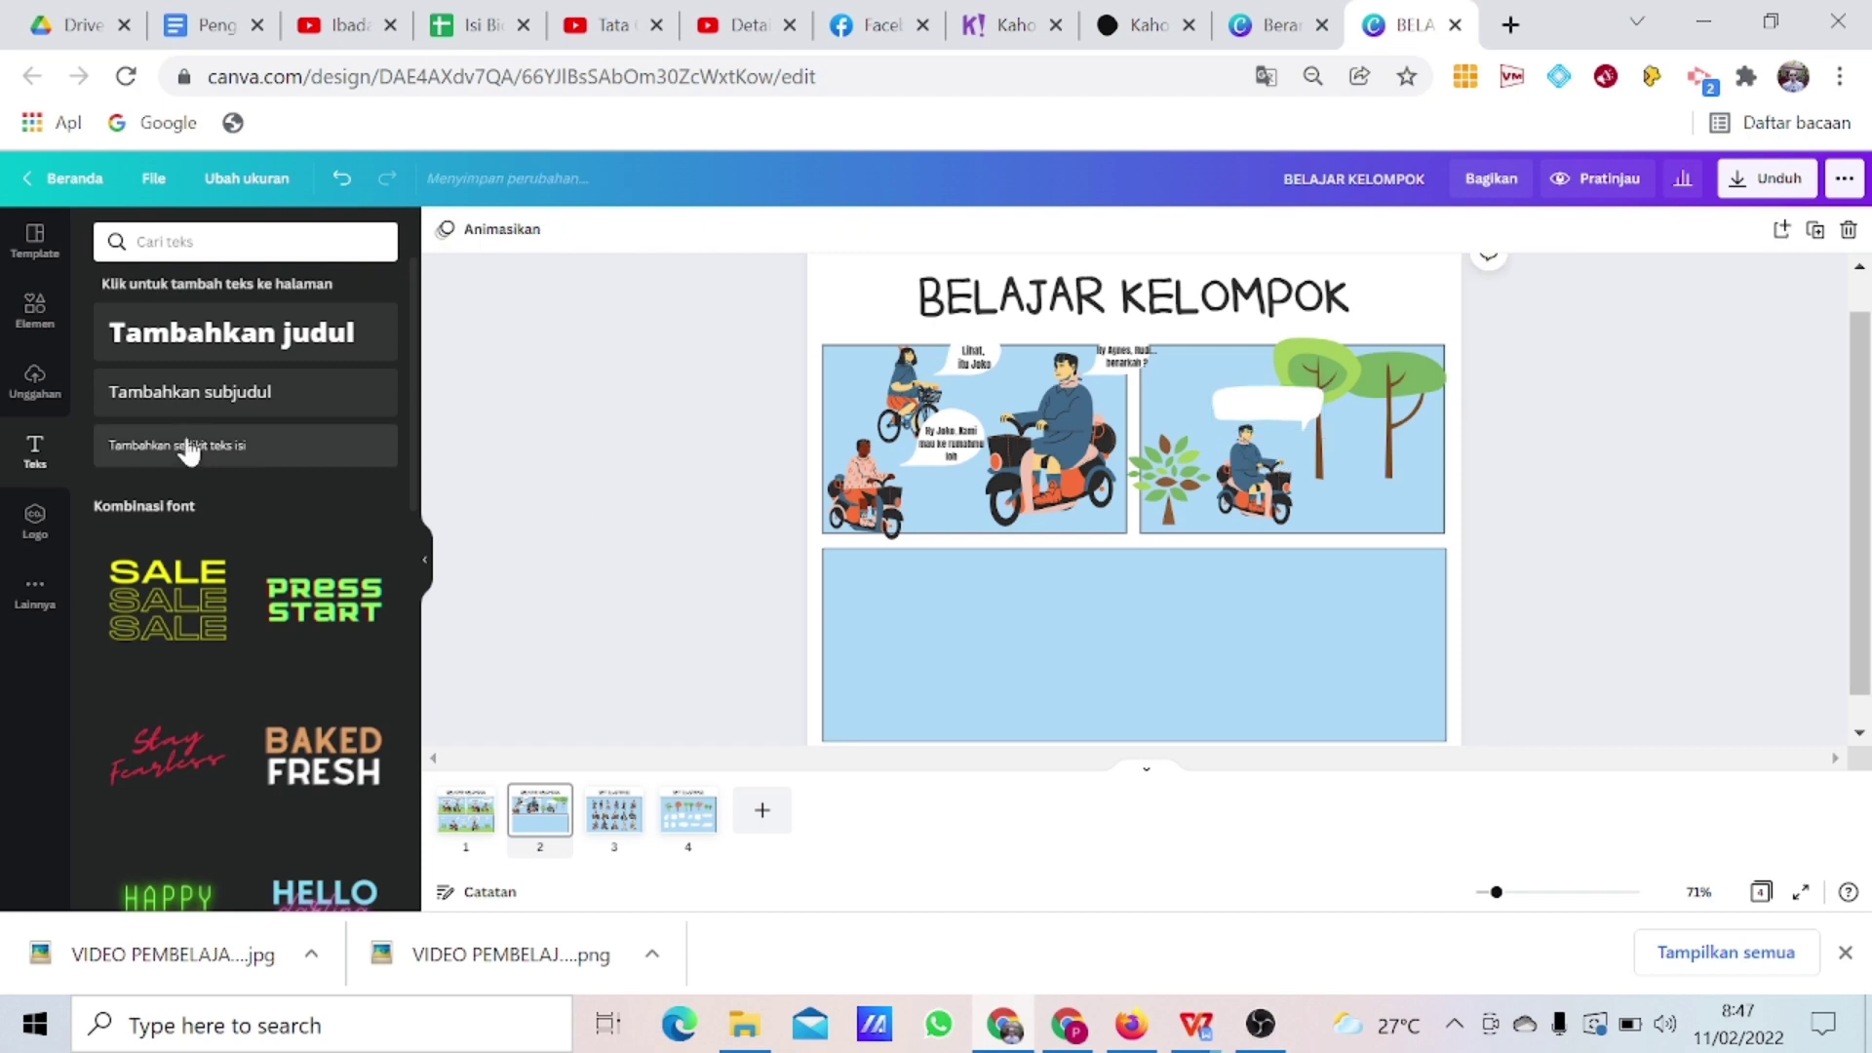
Add body text reading "Yuk, ikut aku..." and place it over the scooter rider's speech bubble in page 2's second panel.
left_click(173, 451)
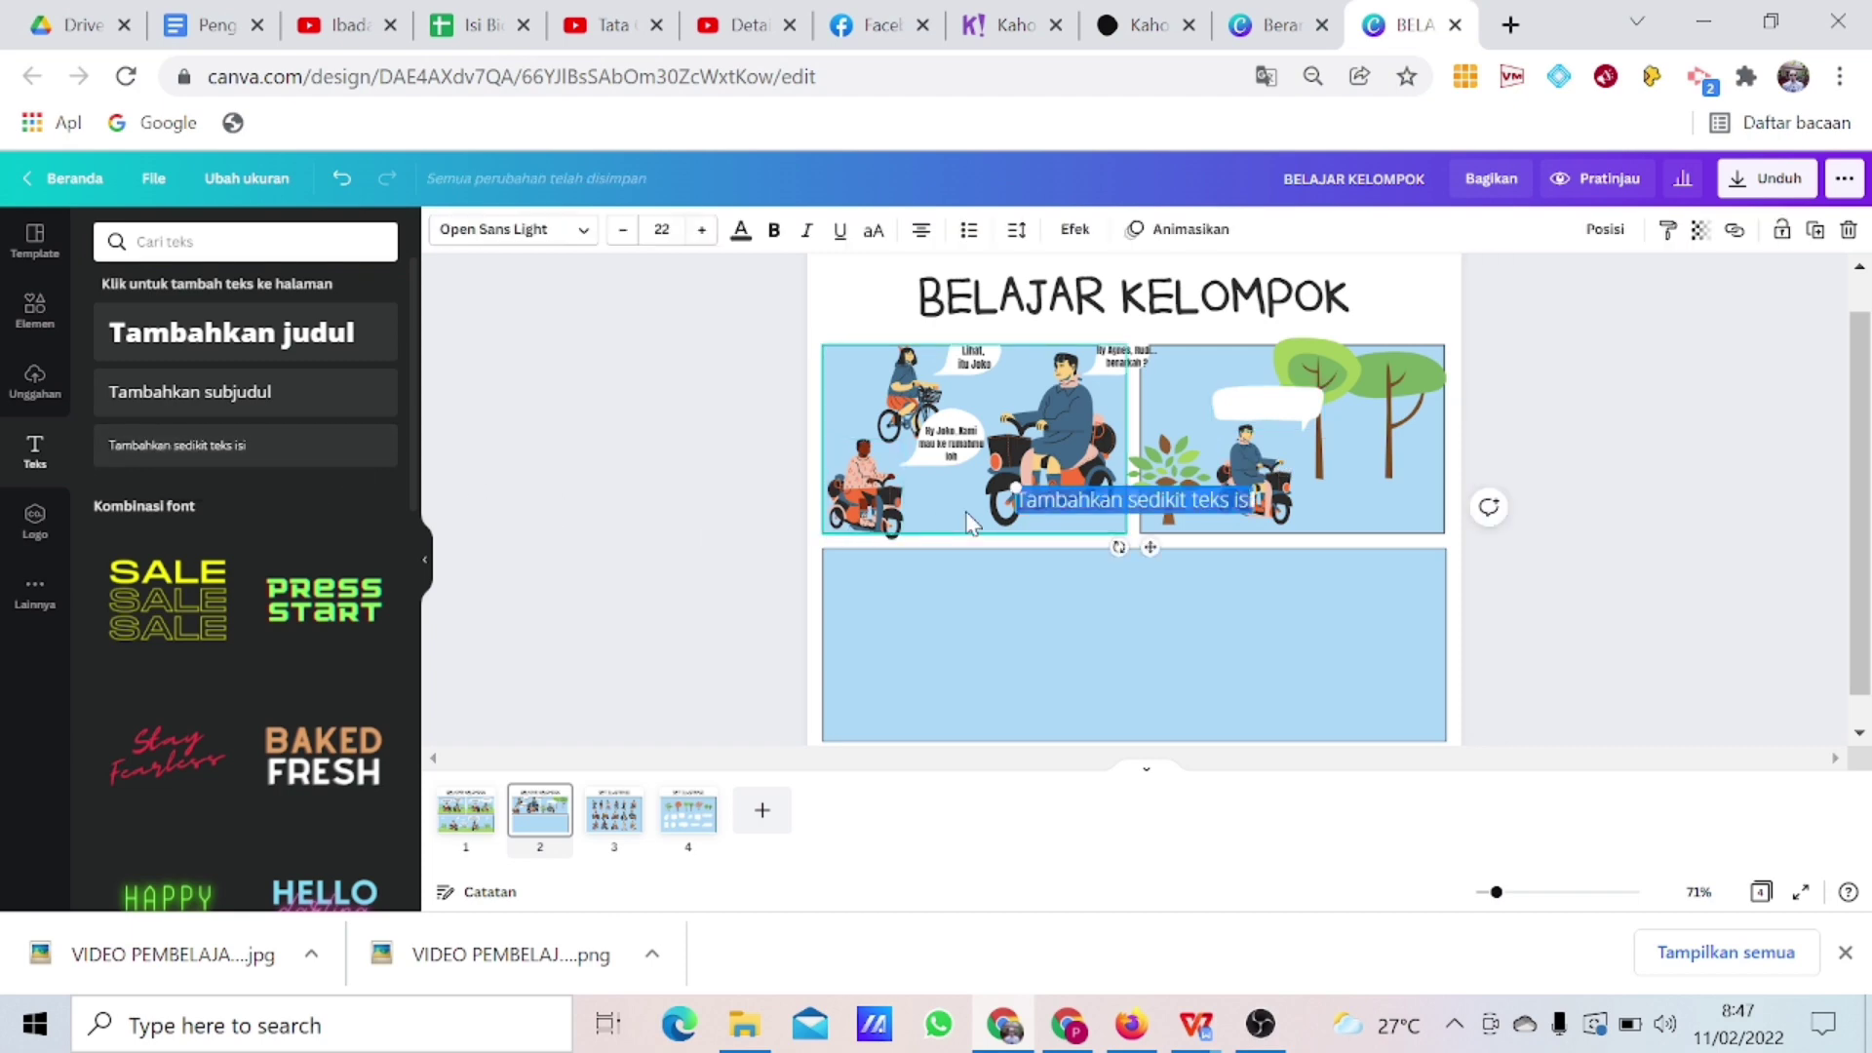
key("BackSpace")
type("Yuk")
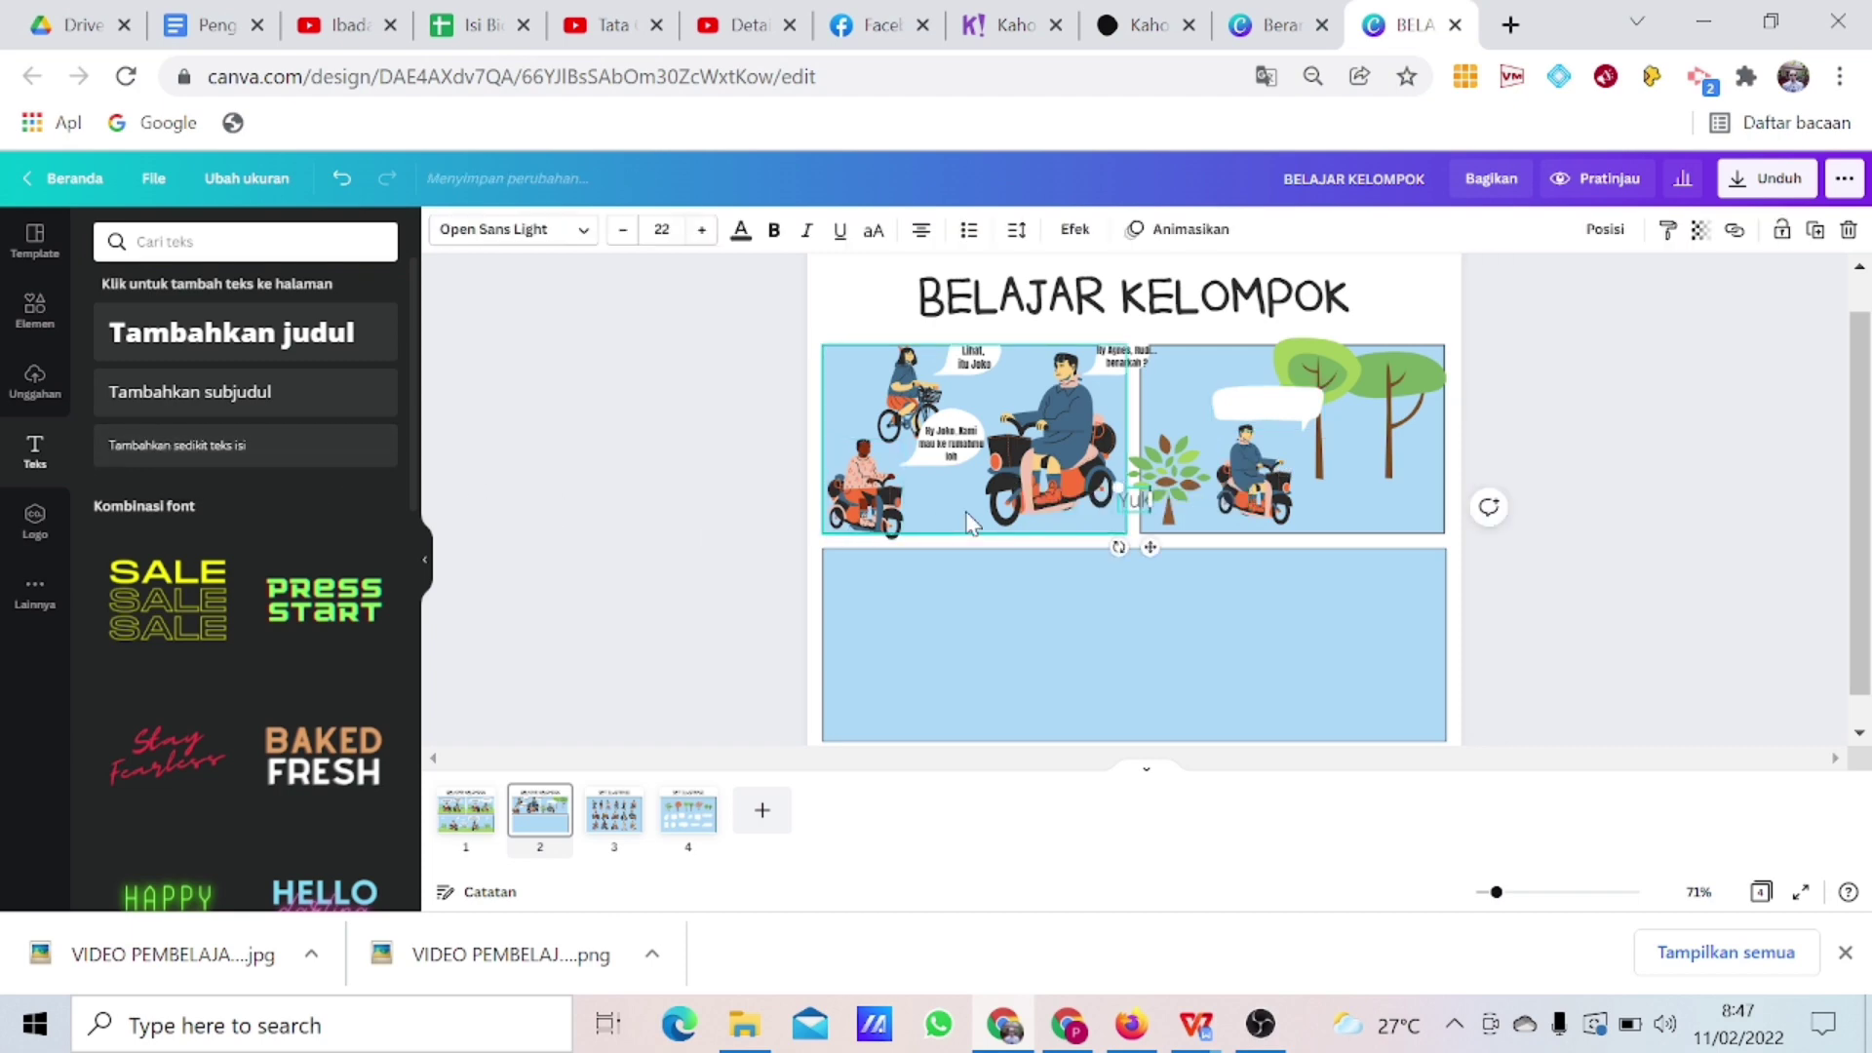
type(", kuy")
type(" aku")
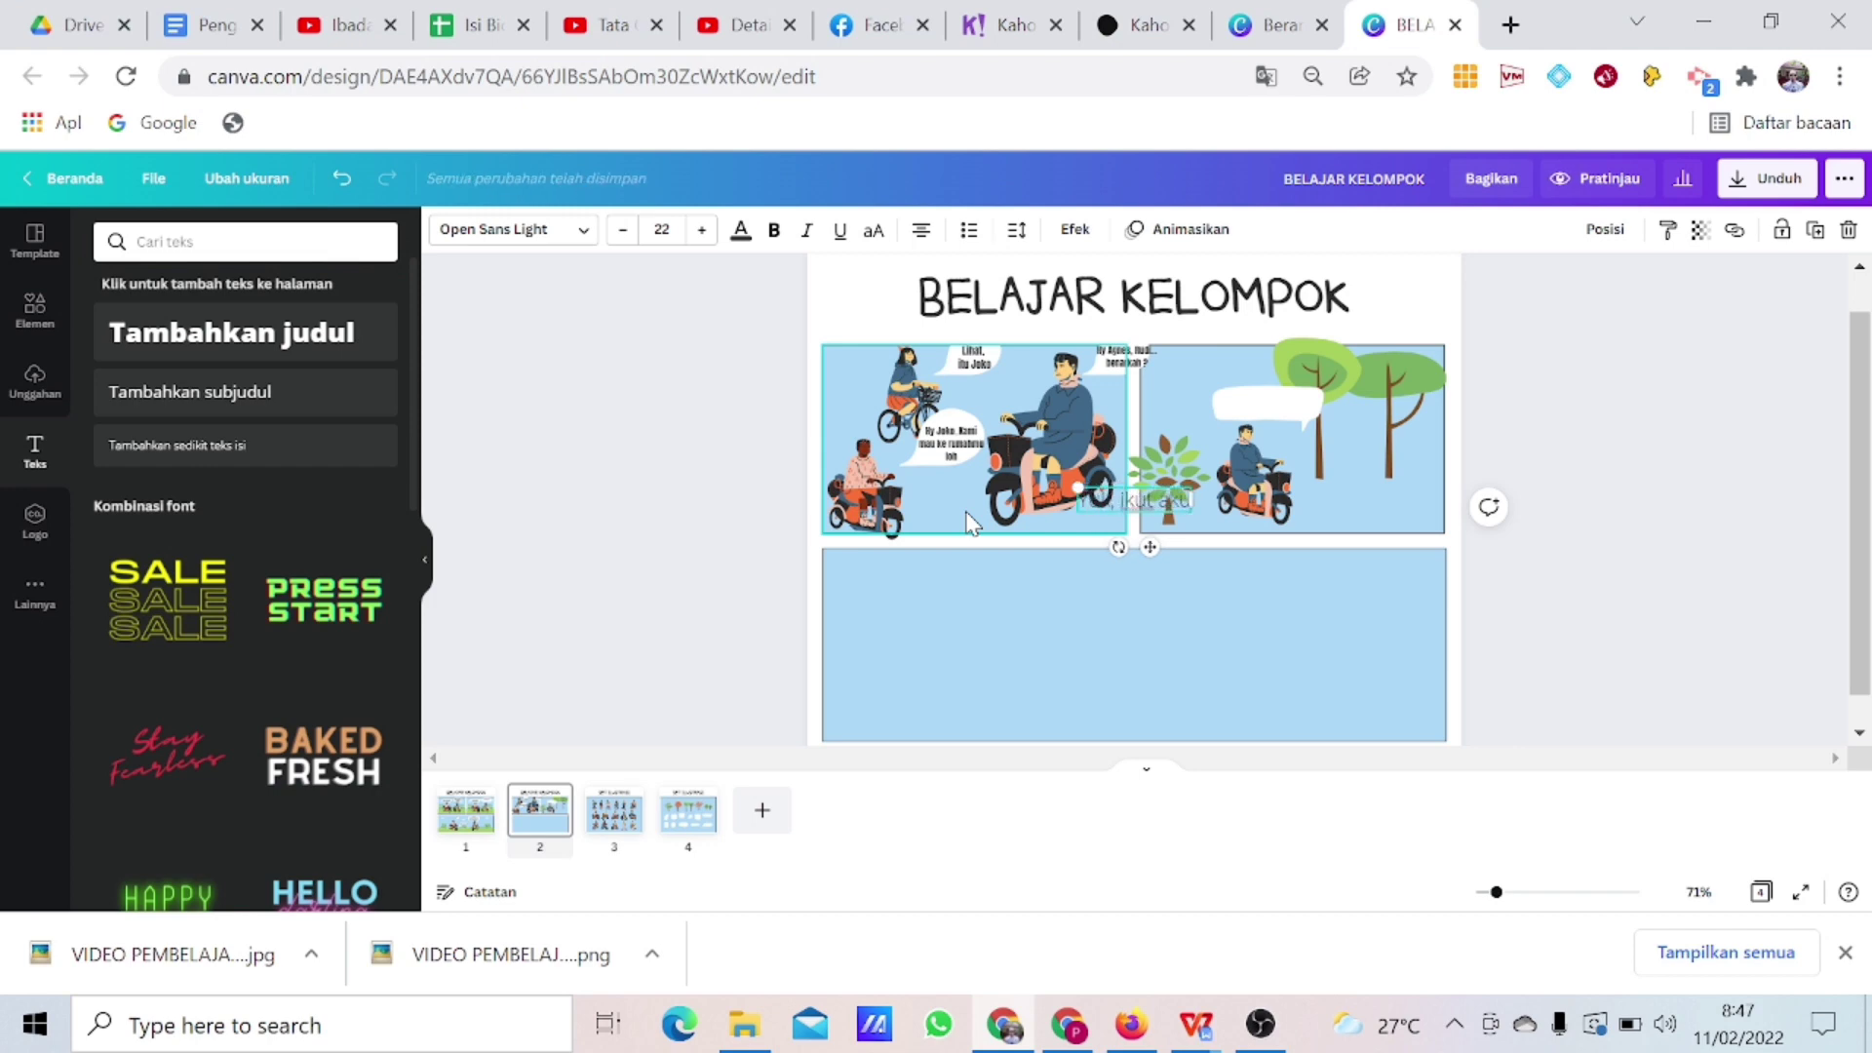
type("...")
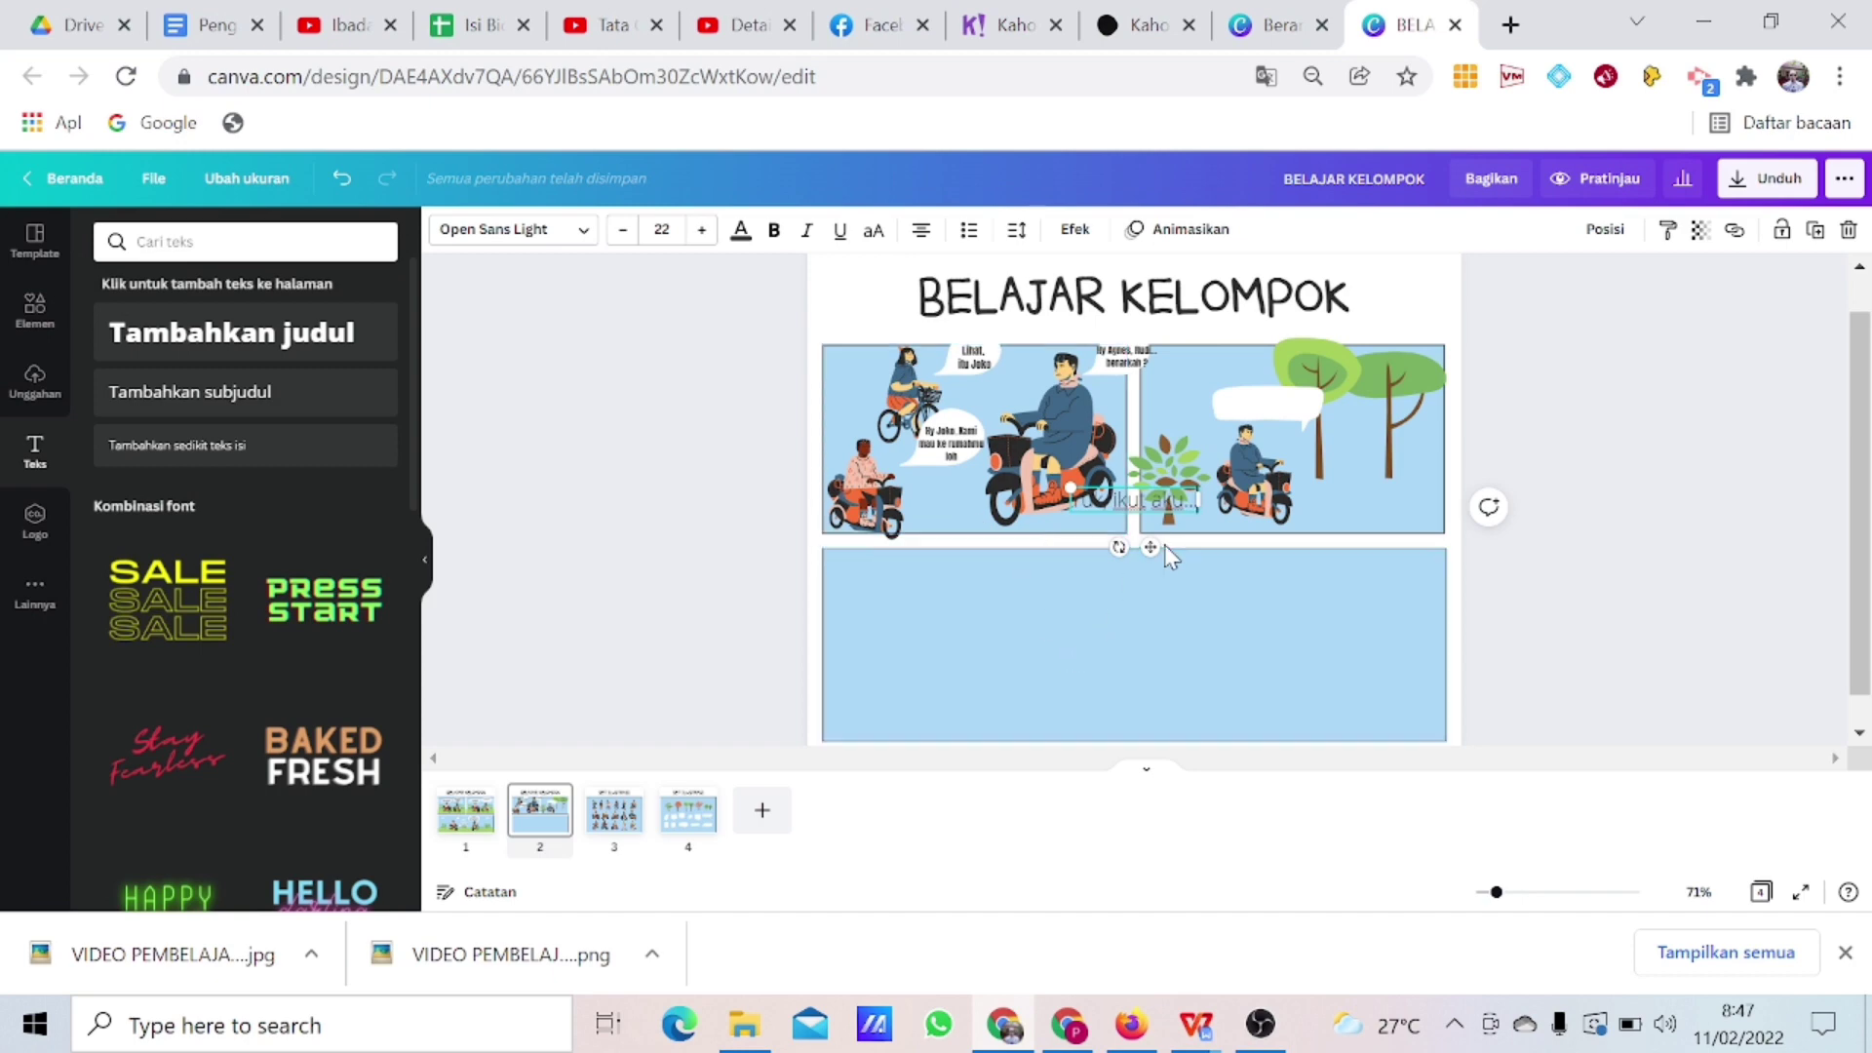
left_click_drag(1150, 547, 1285, 441)
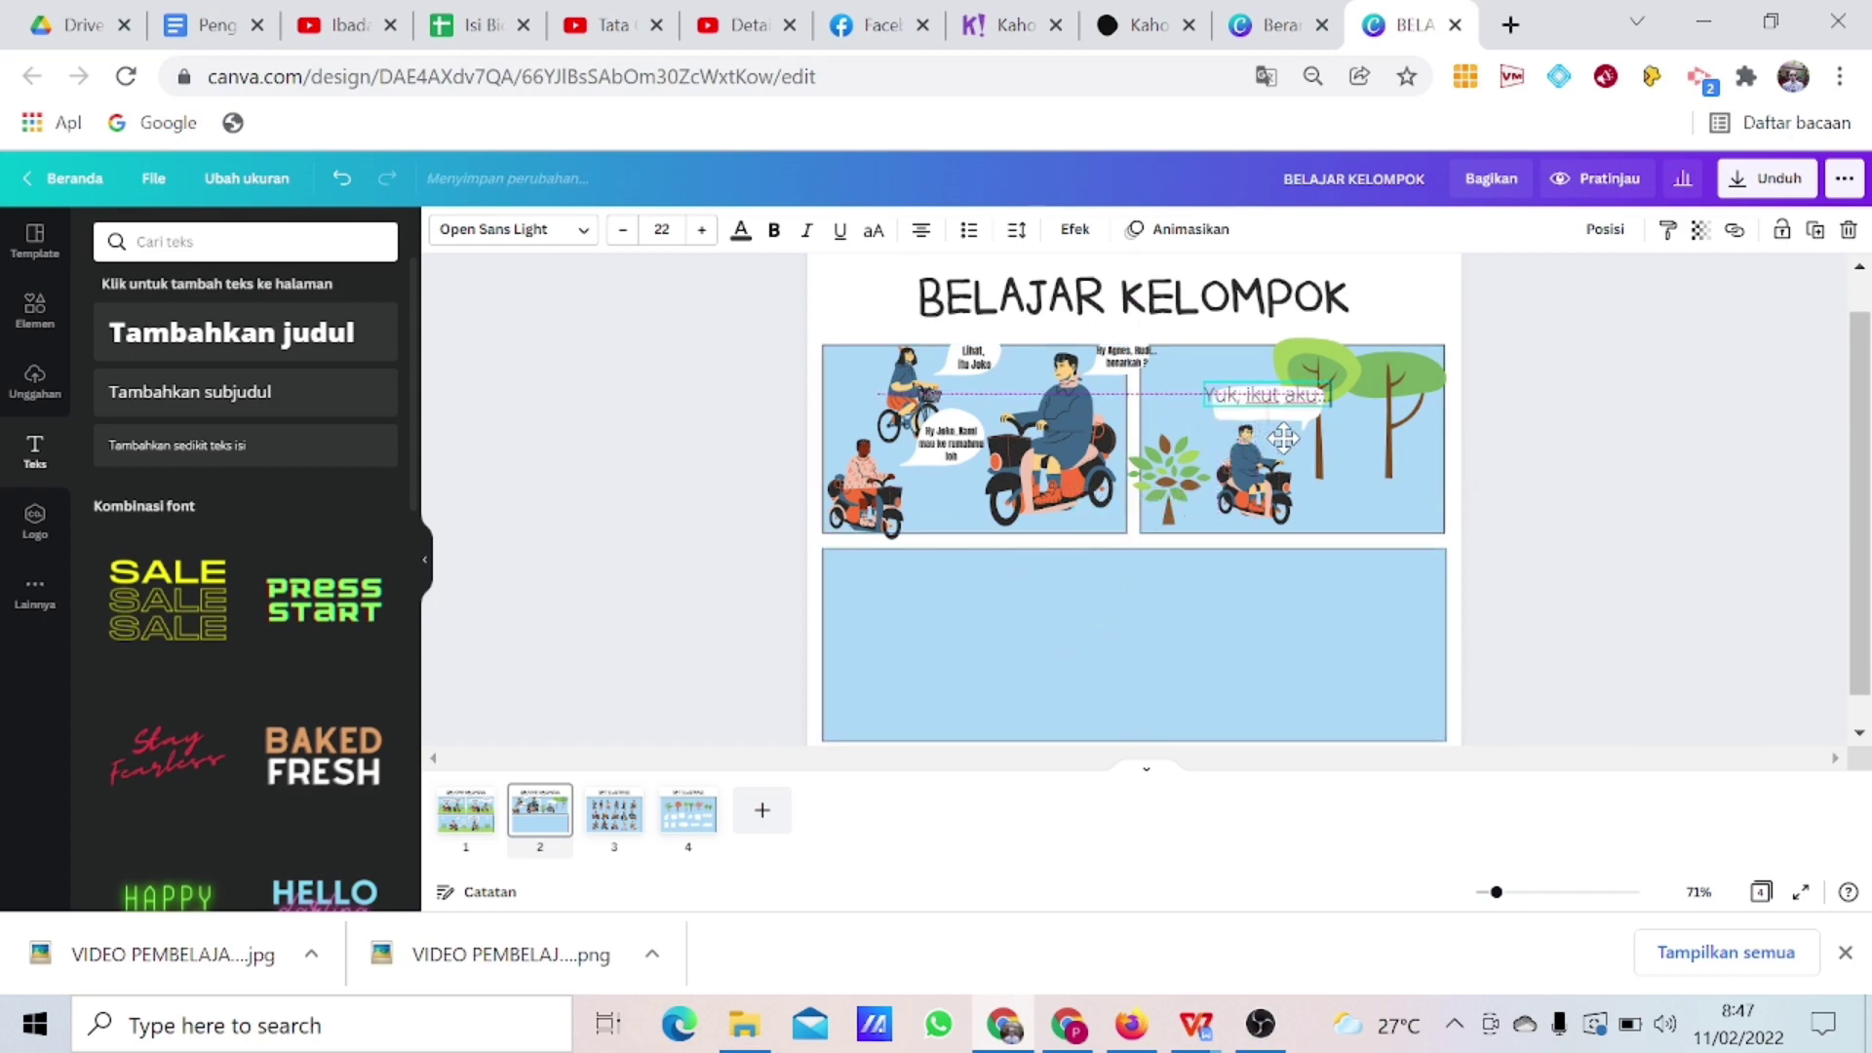
Format the "Yuk, ikut aku..." text in Anton at size 18 and fit it inside the speech bubble.
left_click(624, 230)
left_click(623, 230)
left_click(624, 230)
left_click(624, 231)
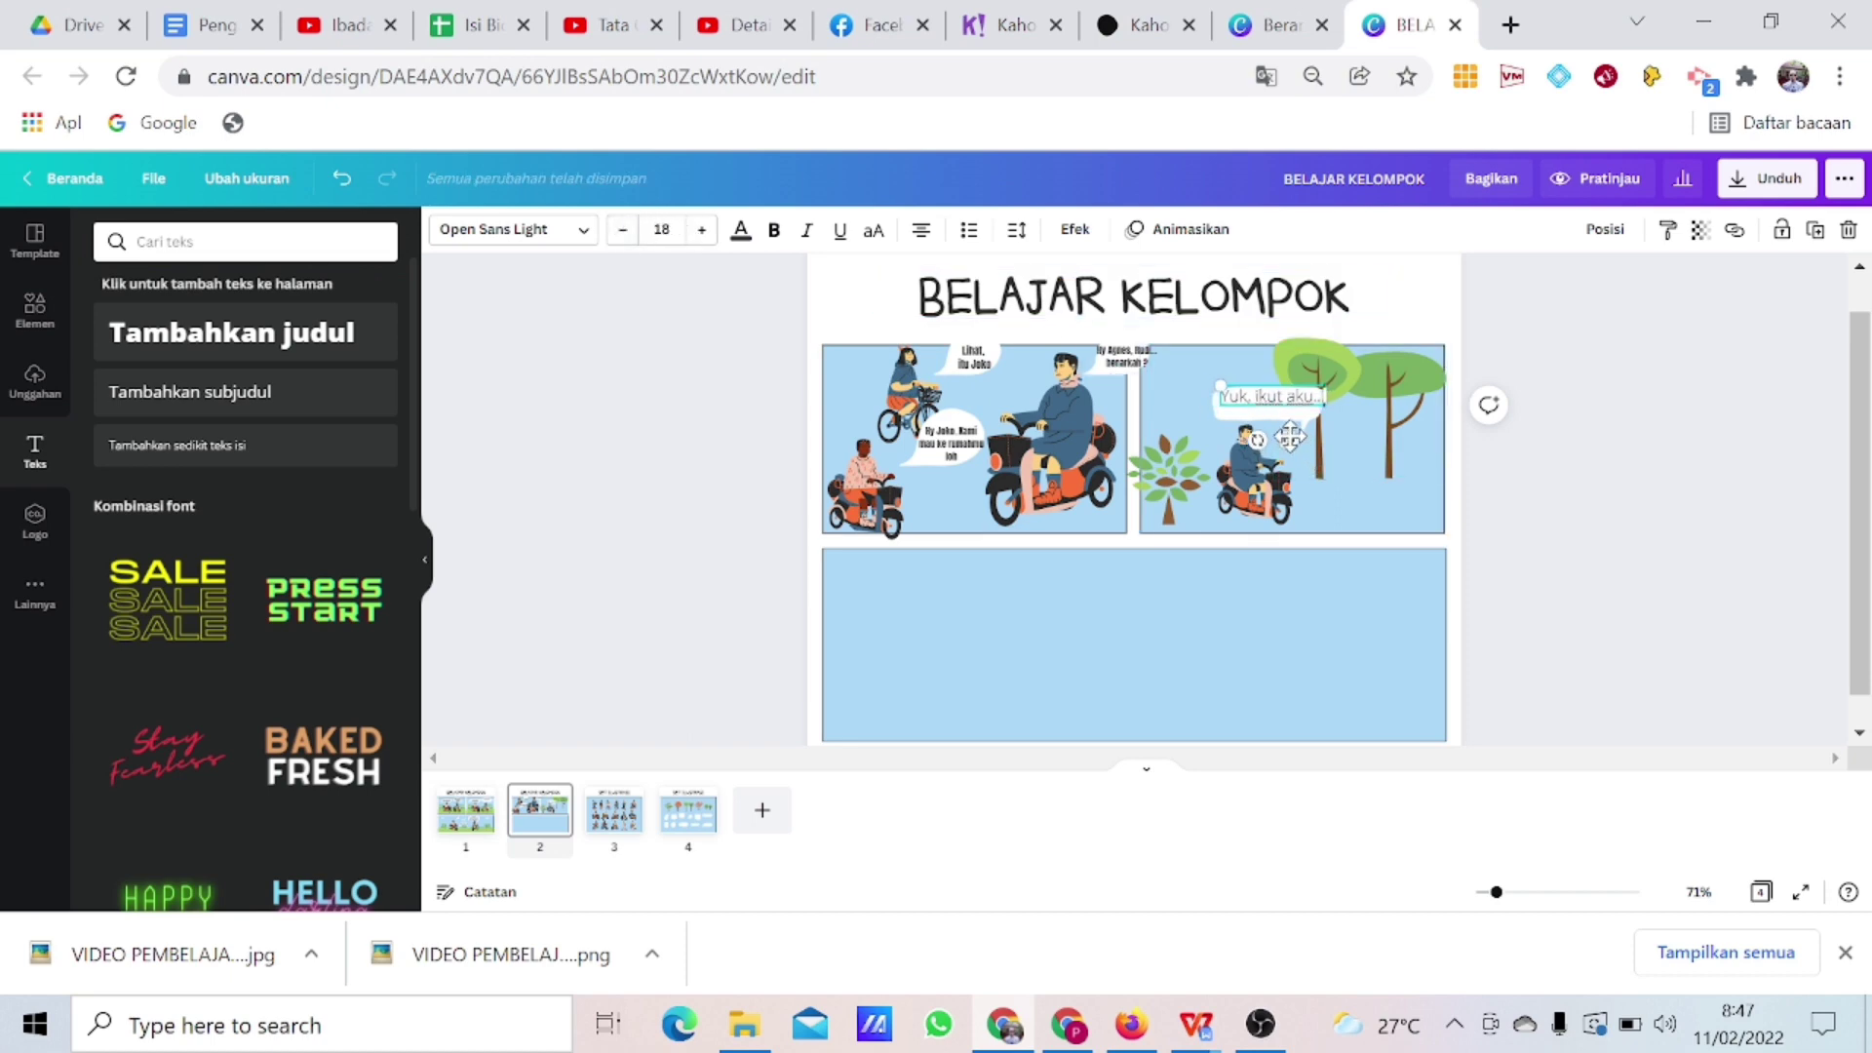
left_click_drag(1290, 436, 1290, 445)
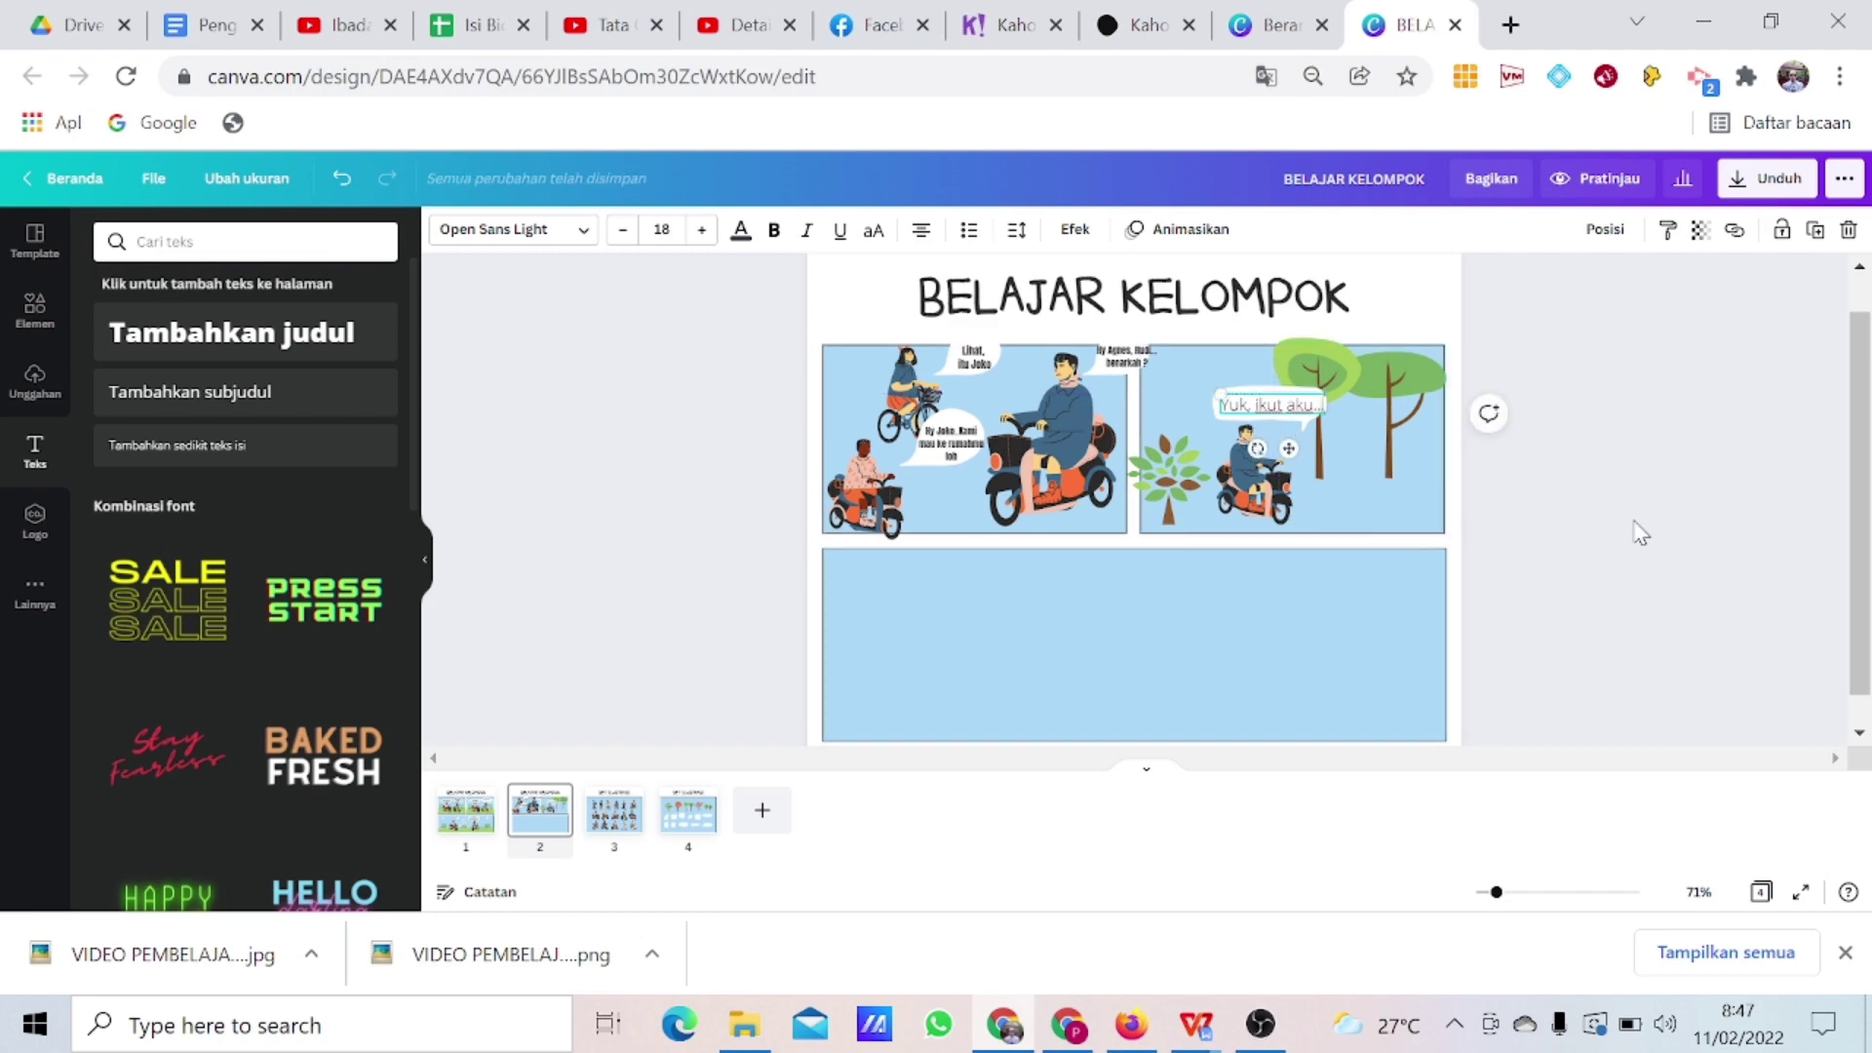
left_click(527, 234)
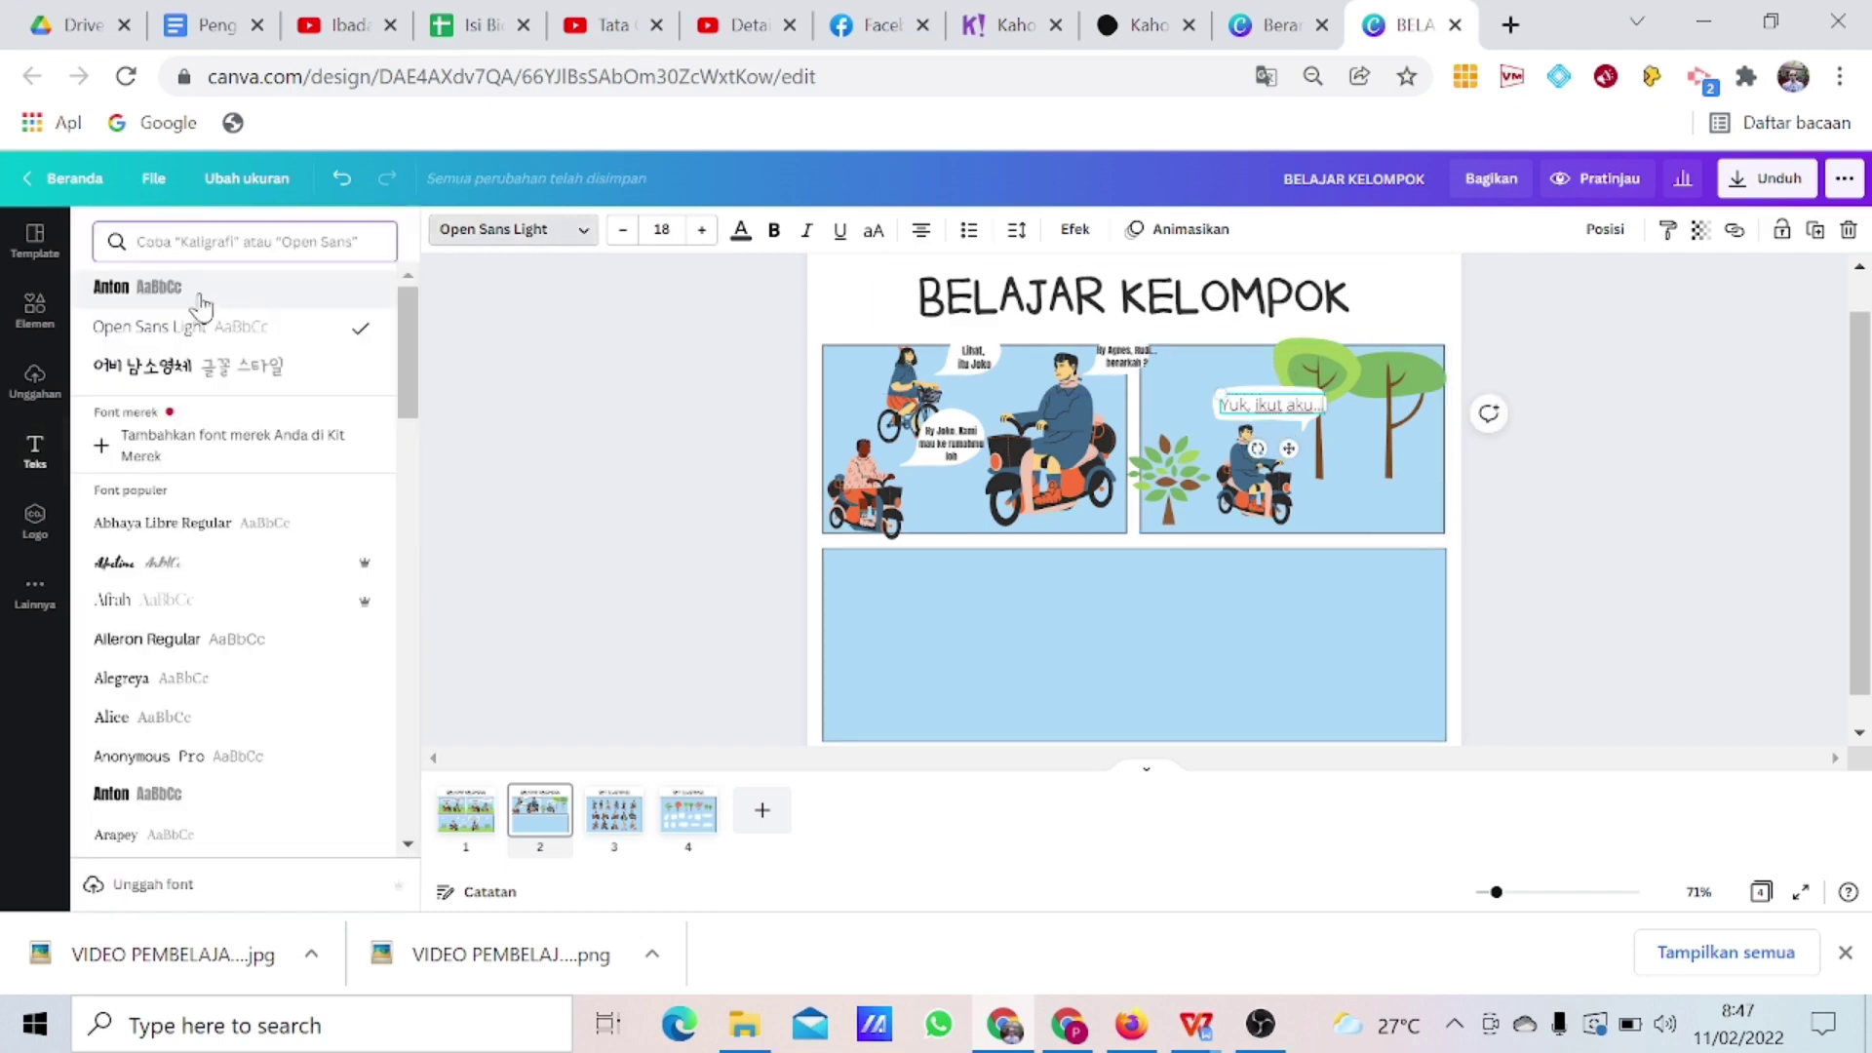
left_click(195, 298)
left_click(1541, 509)
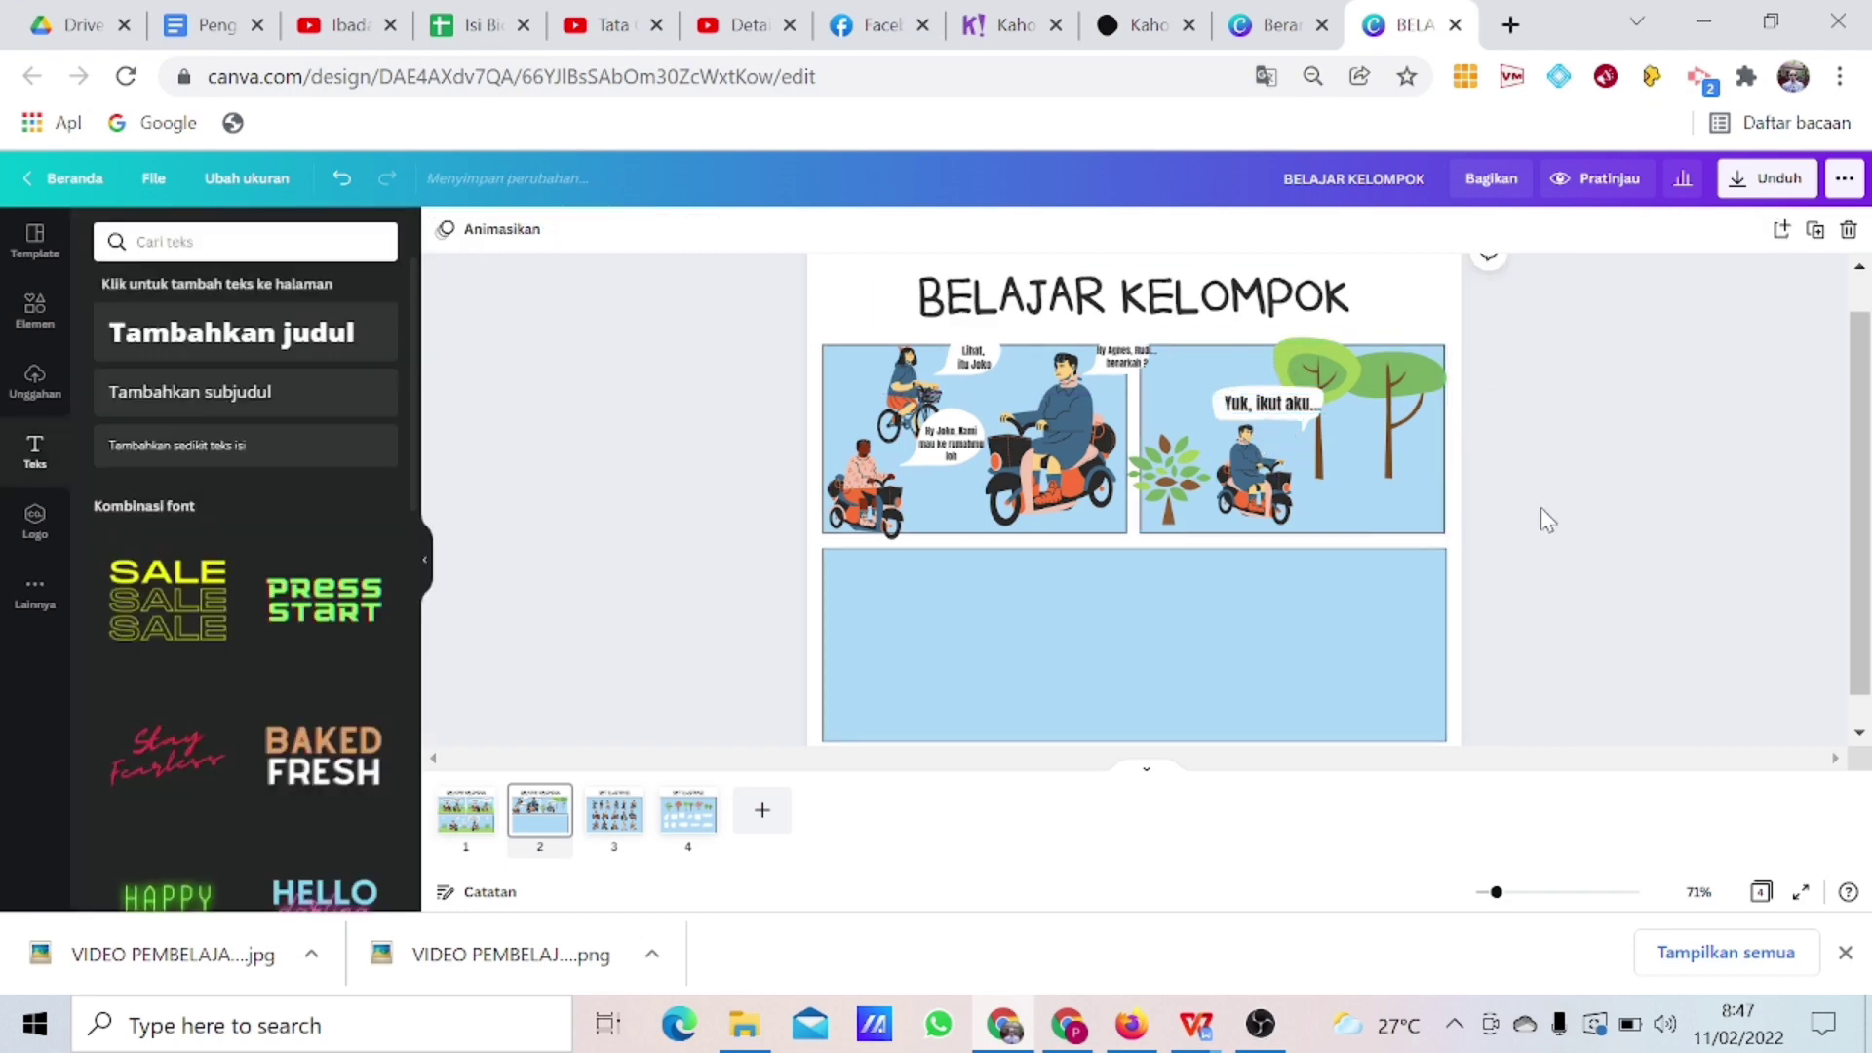
Copy the blue-clothed scooter rider from the second panel into the right part of the wide bottom panel and enlarge it.
left_click(1157, 611)
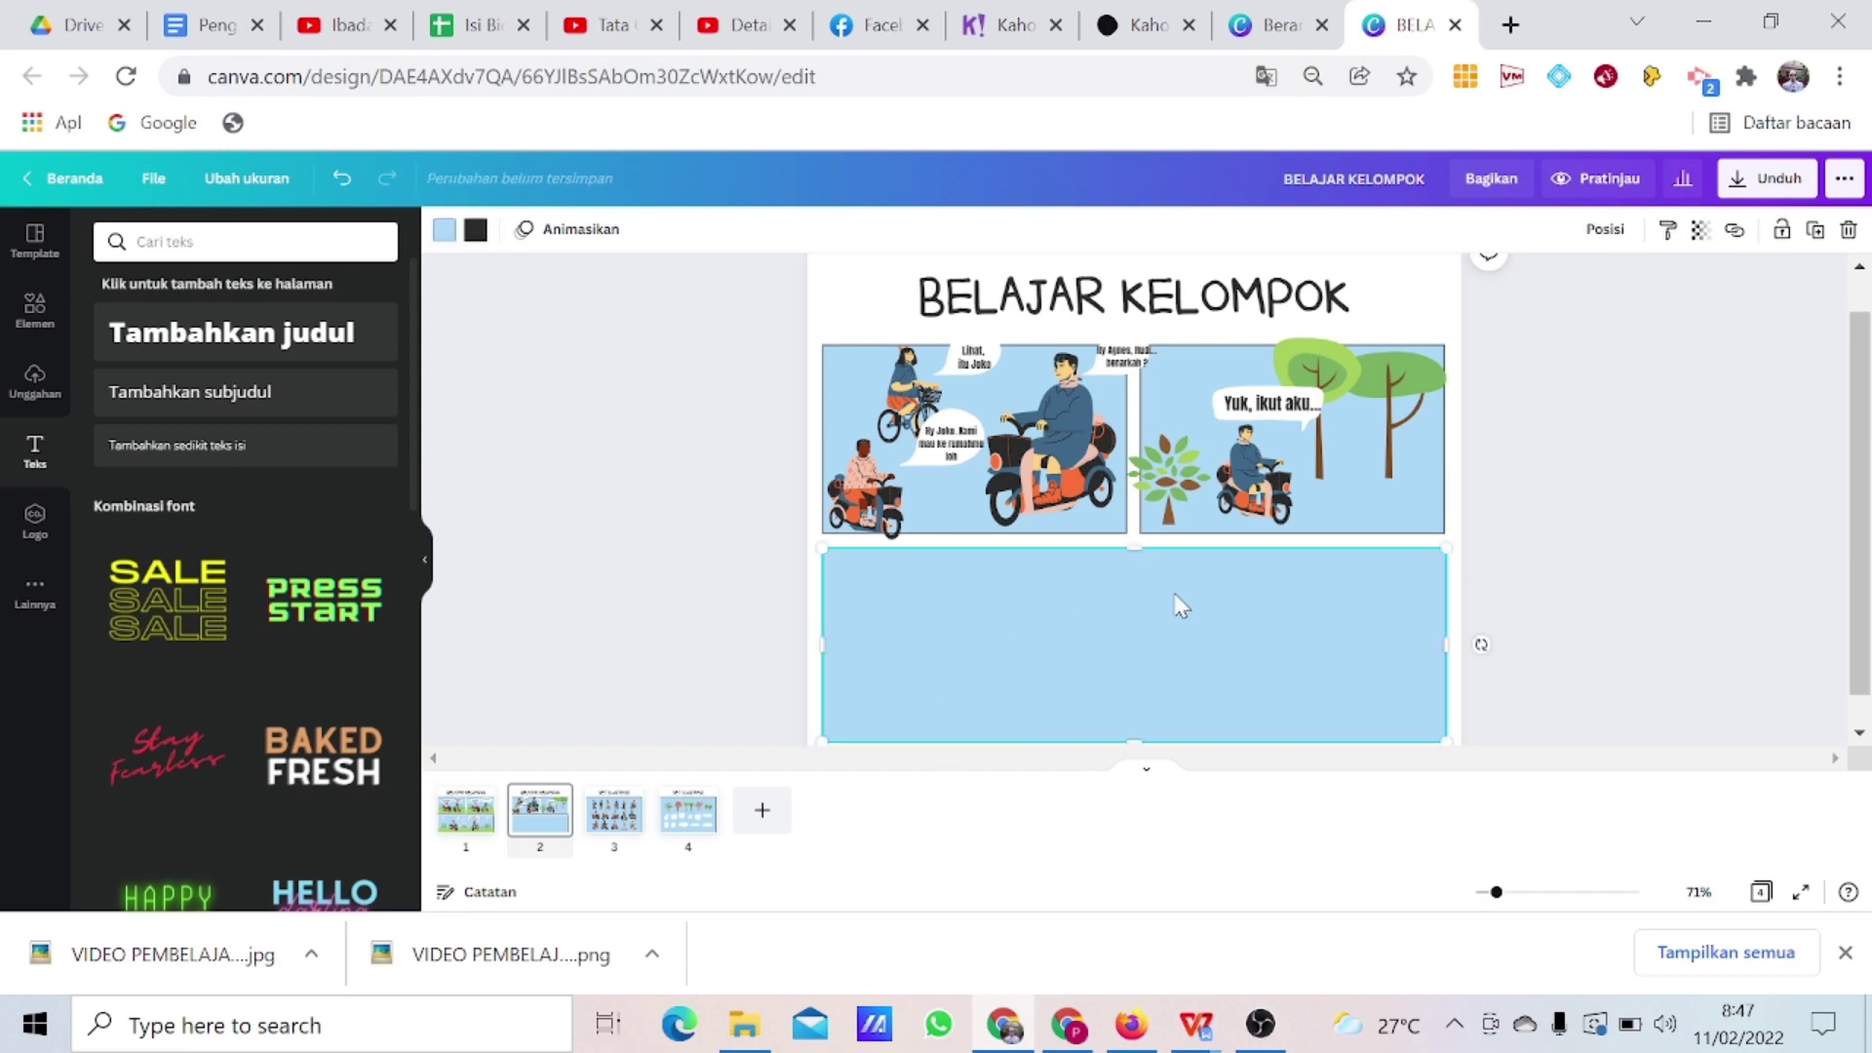
left_click(616, 819)
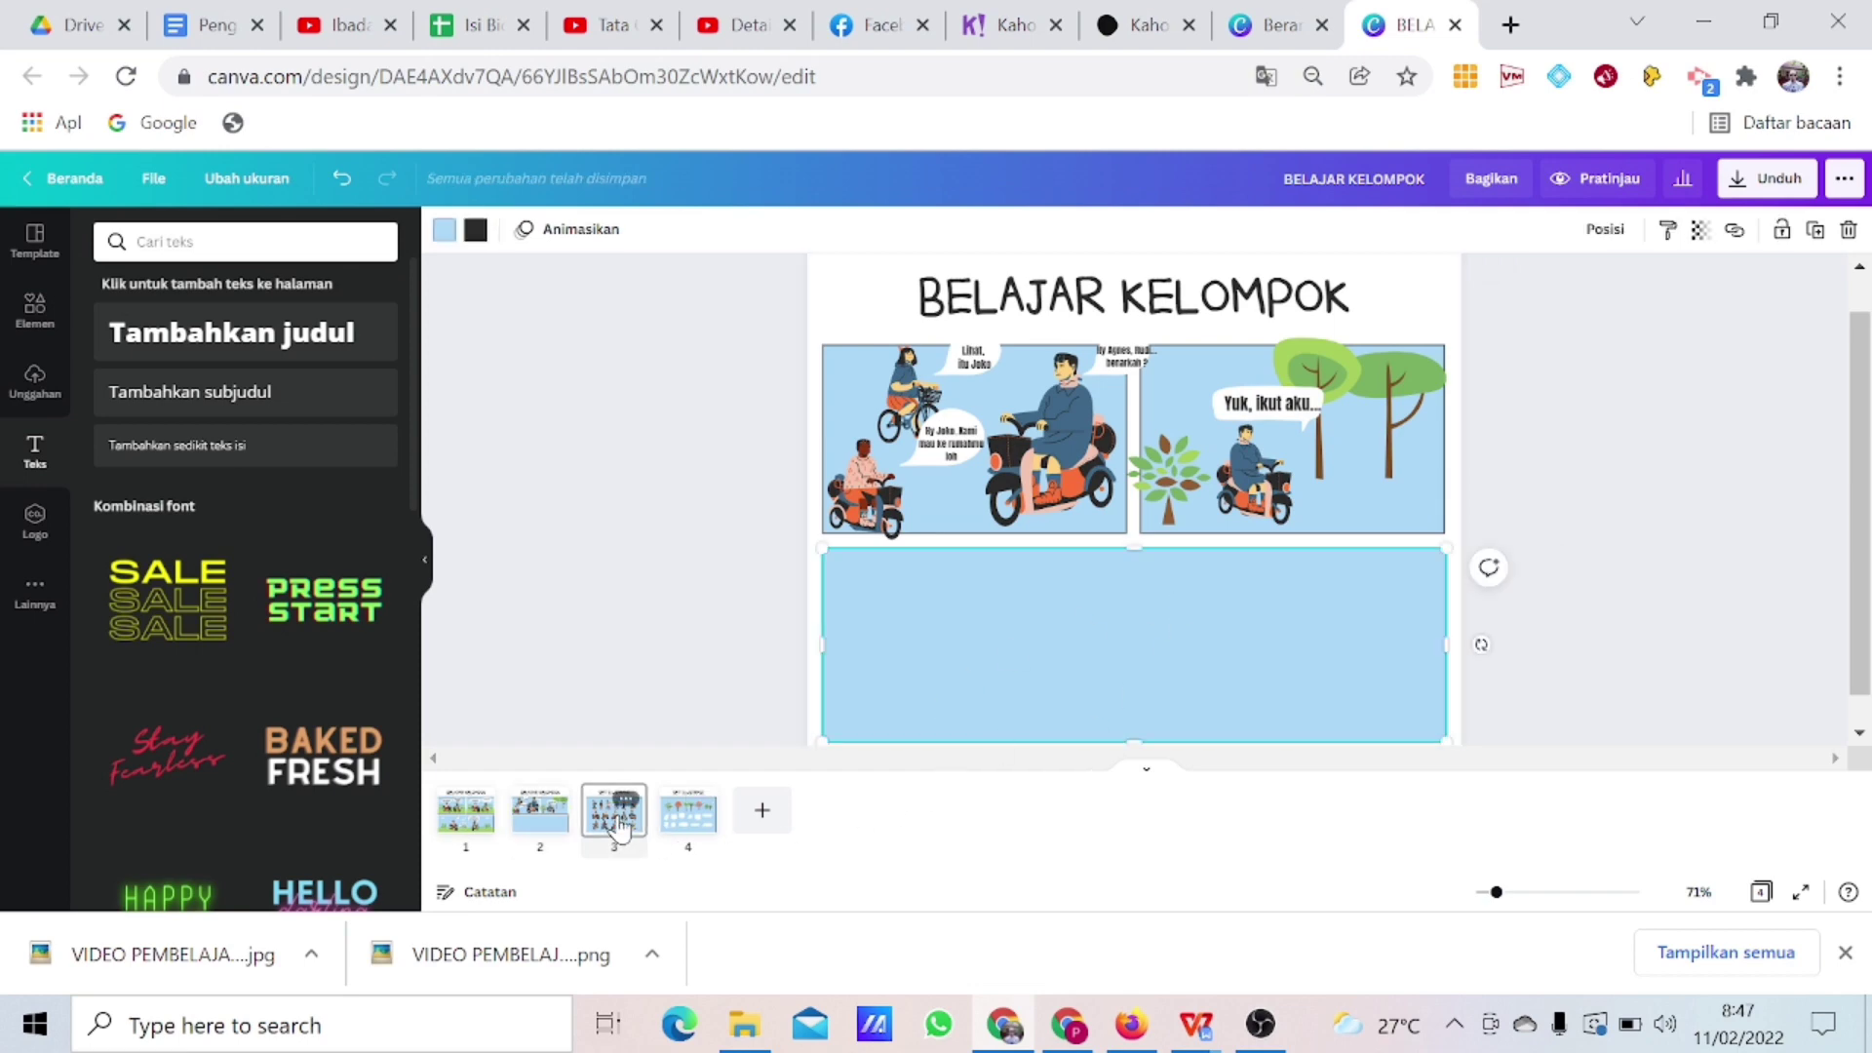
left_click(540, 809)
left_click(1285, 493)
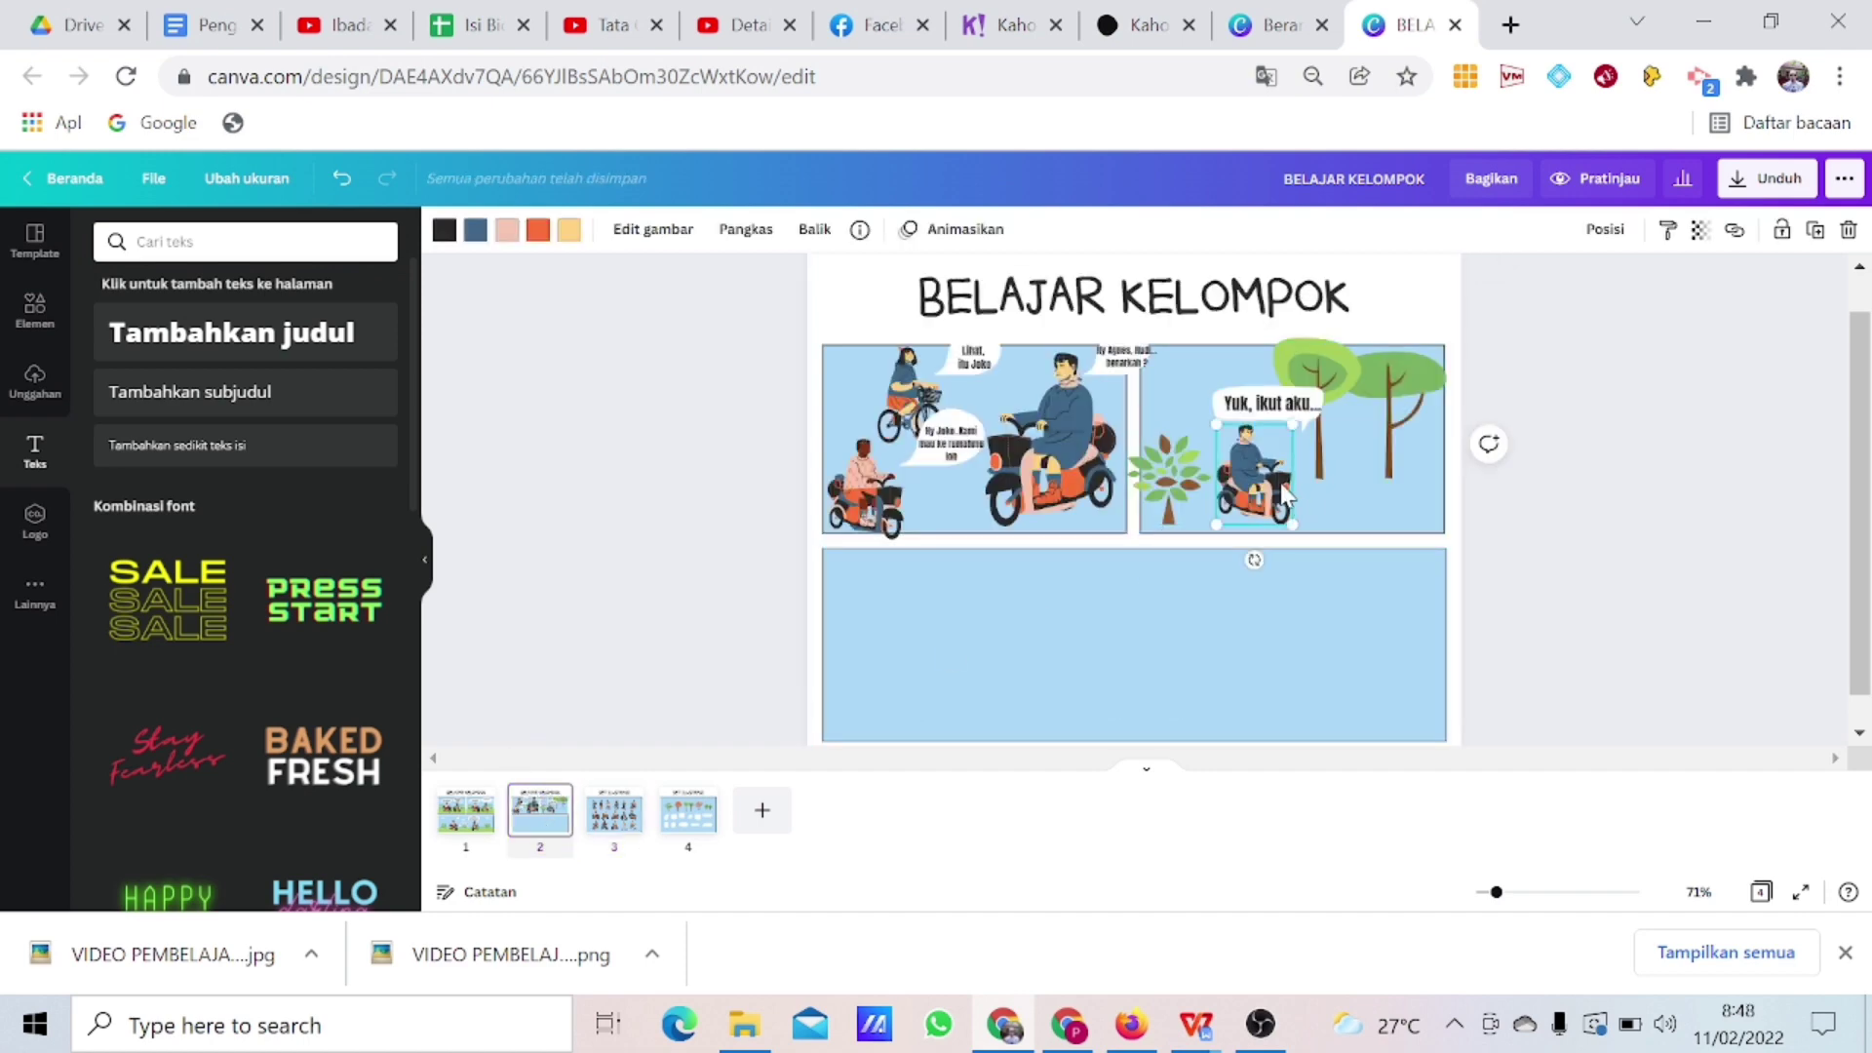
left_click(1307, 649)
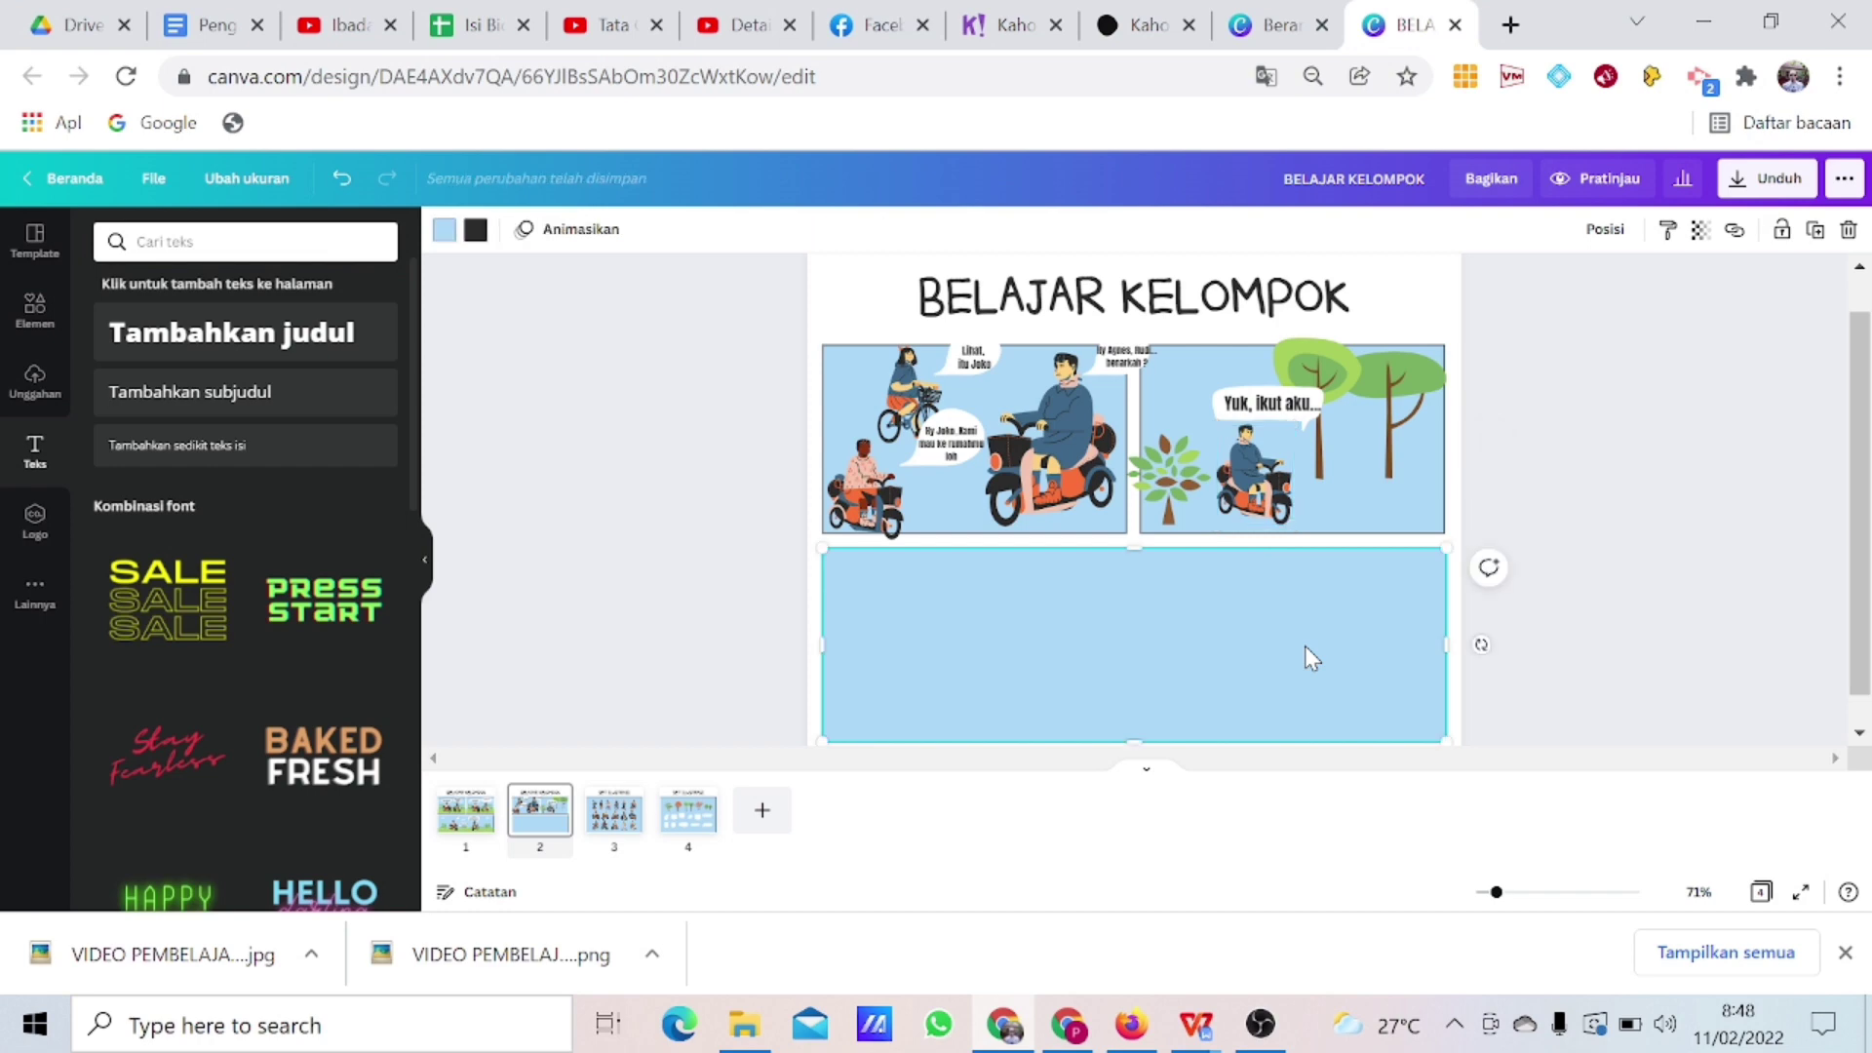
key("ctrl+v")
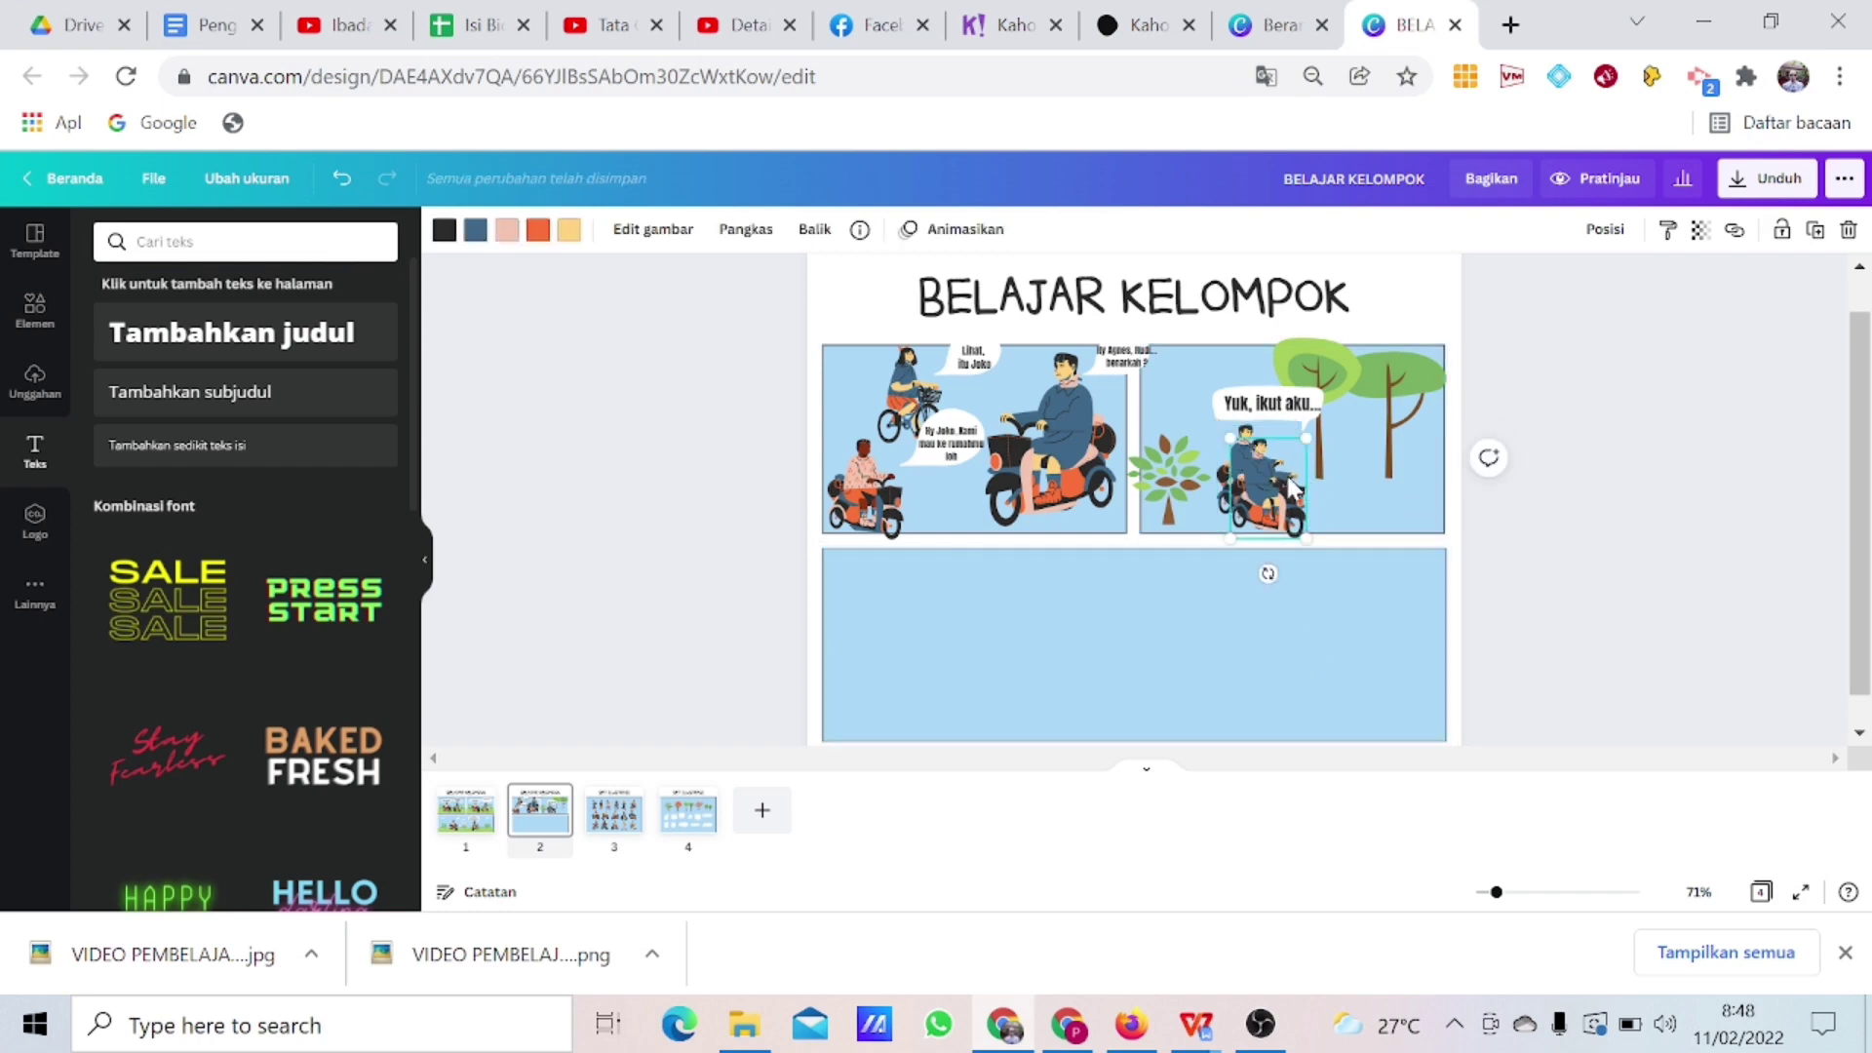
left_click_drag(1292, 487, 1325, 616)
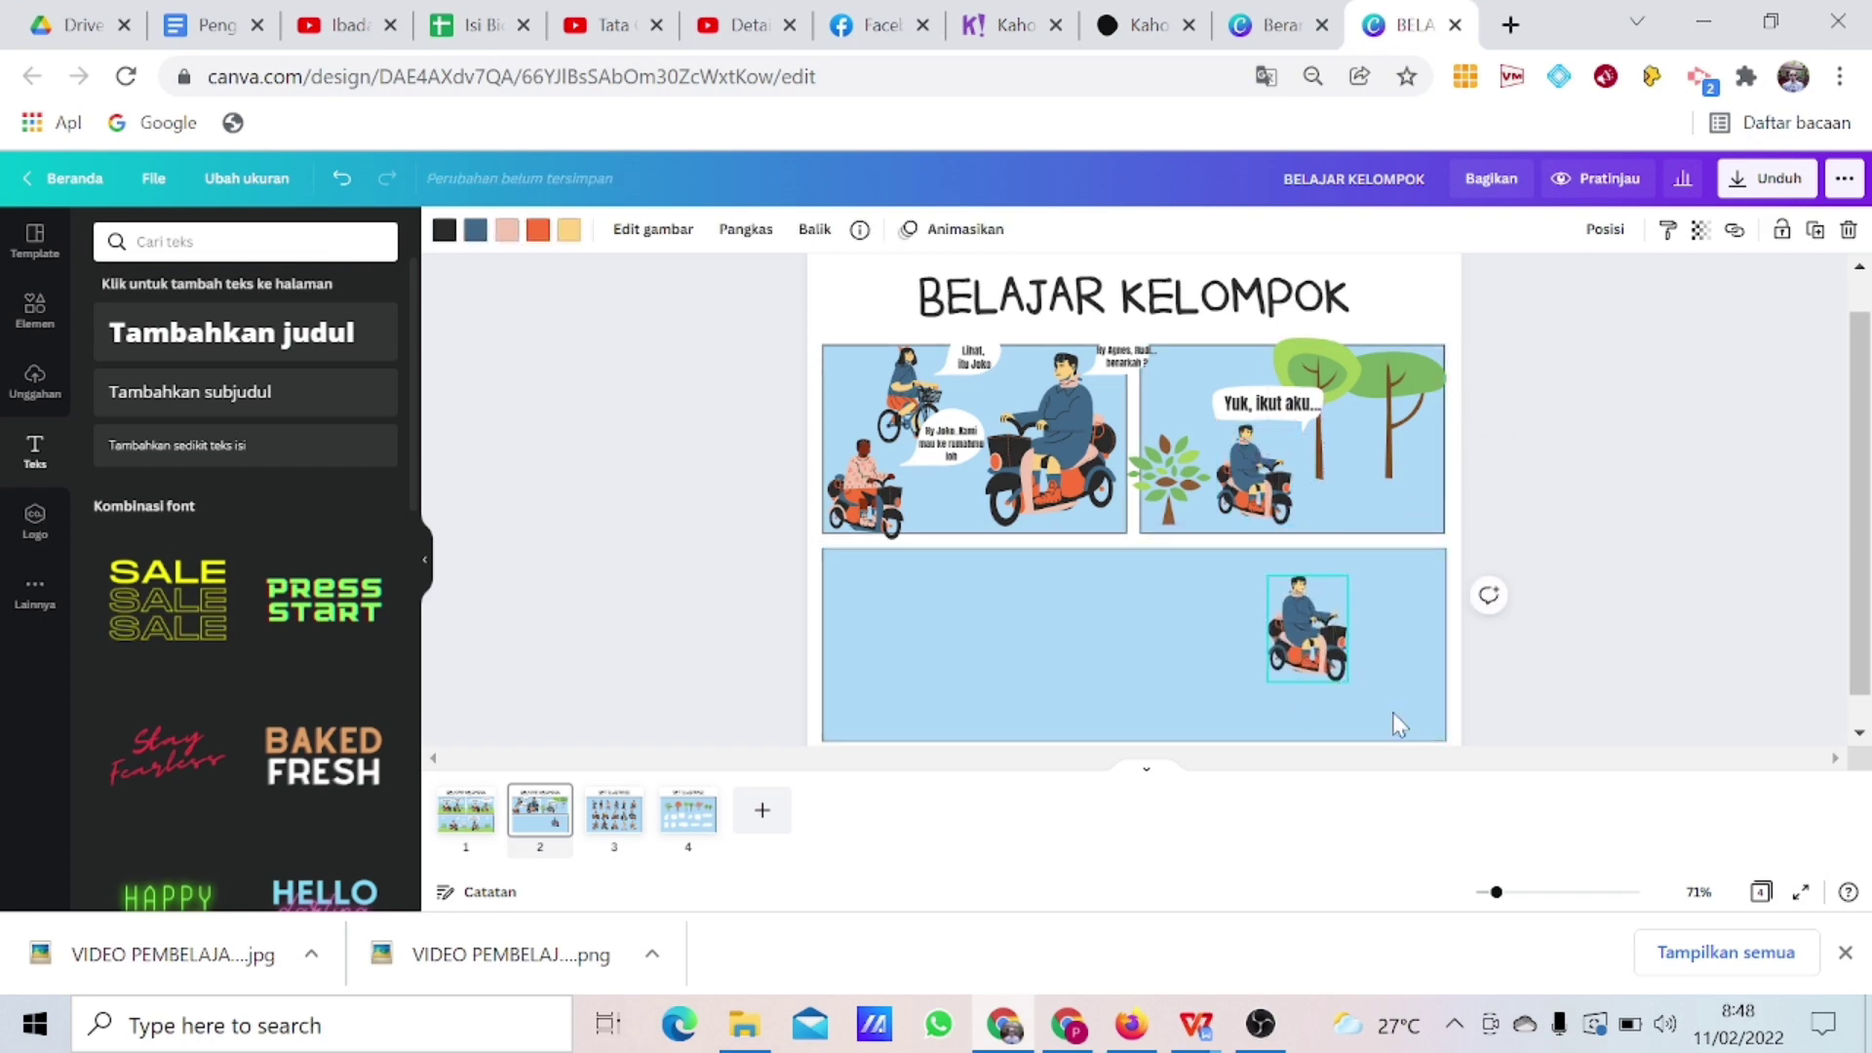
left_click_drag(1348, 682, 1380, 719)
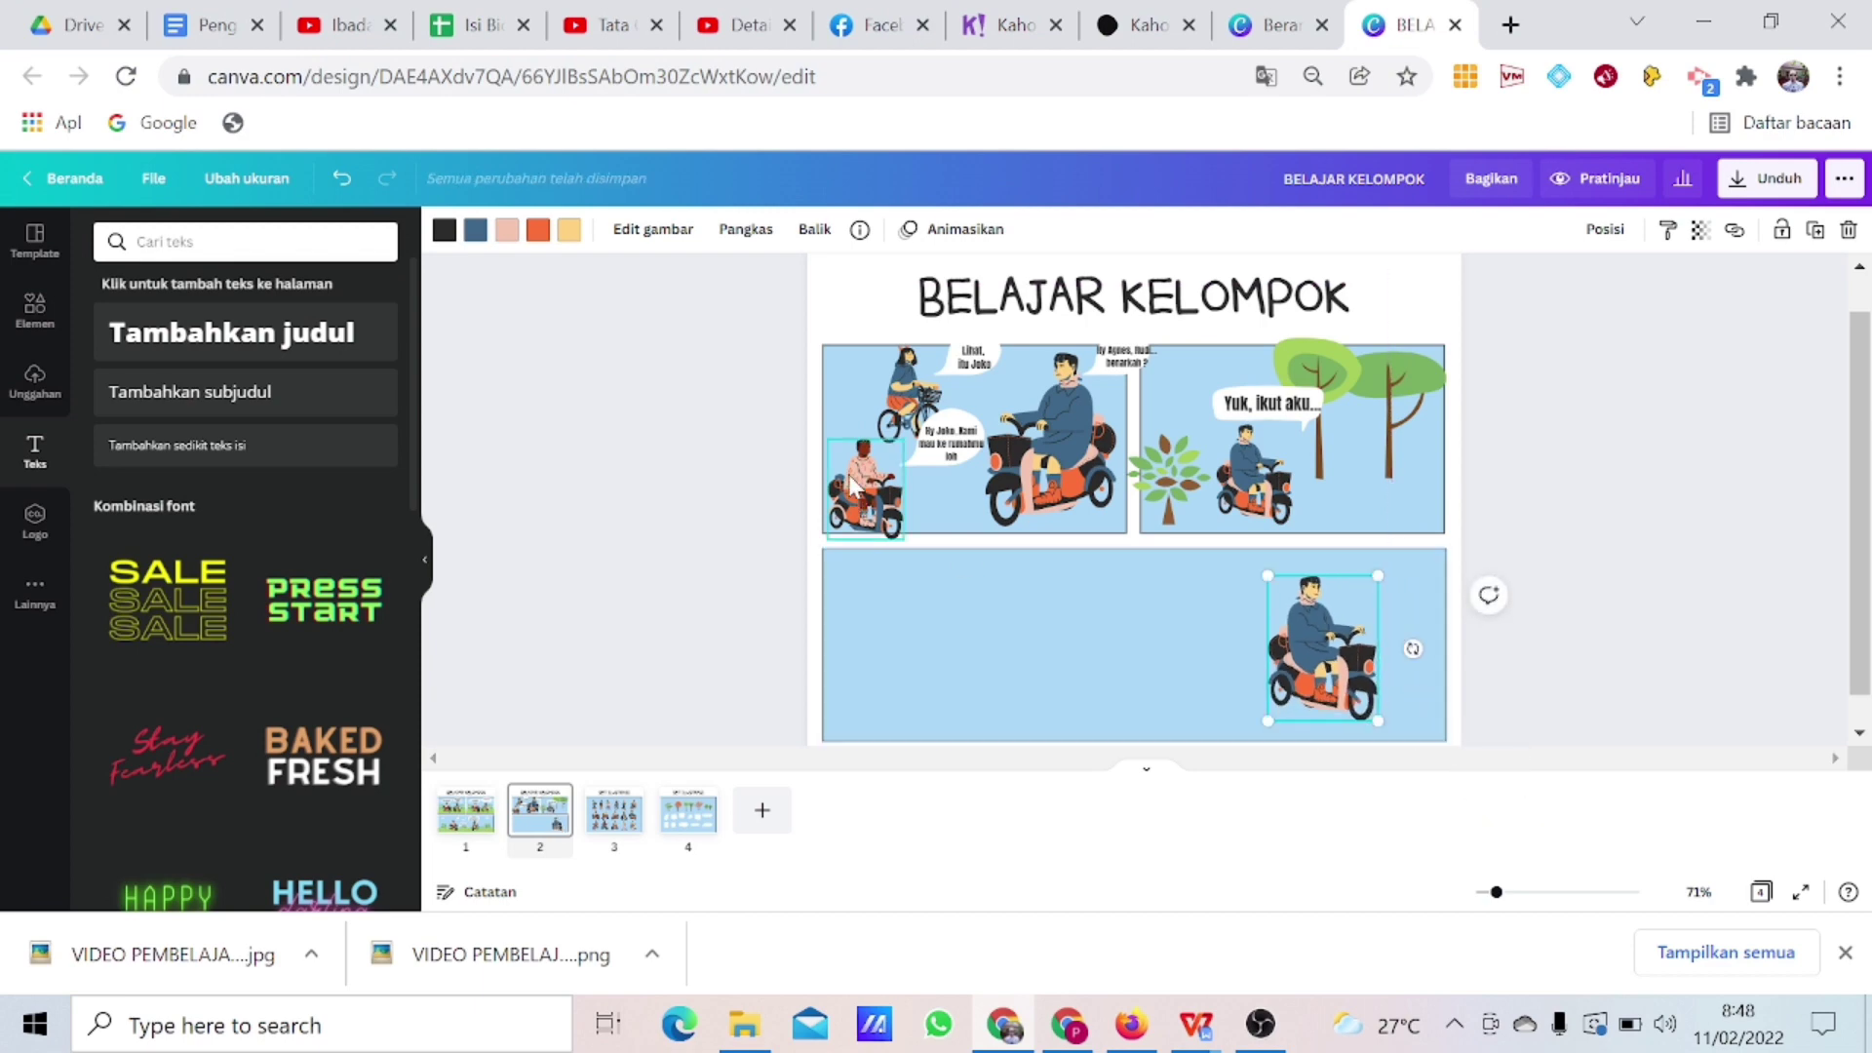
Copy the pink-clothed scooter rider from the first panel into the left part of the bottom panel and enlarge it.
left_click(853, 485)
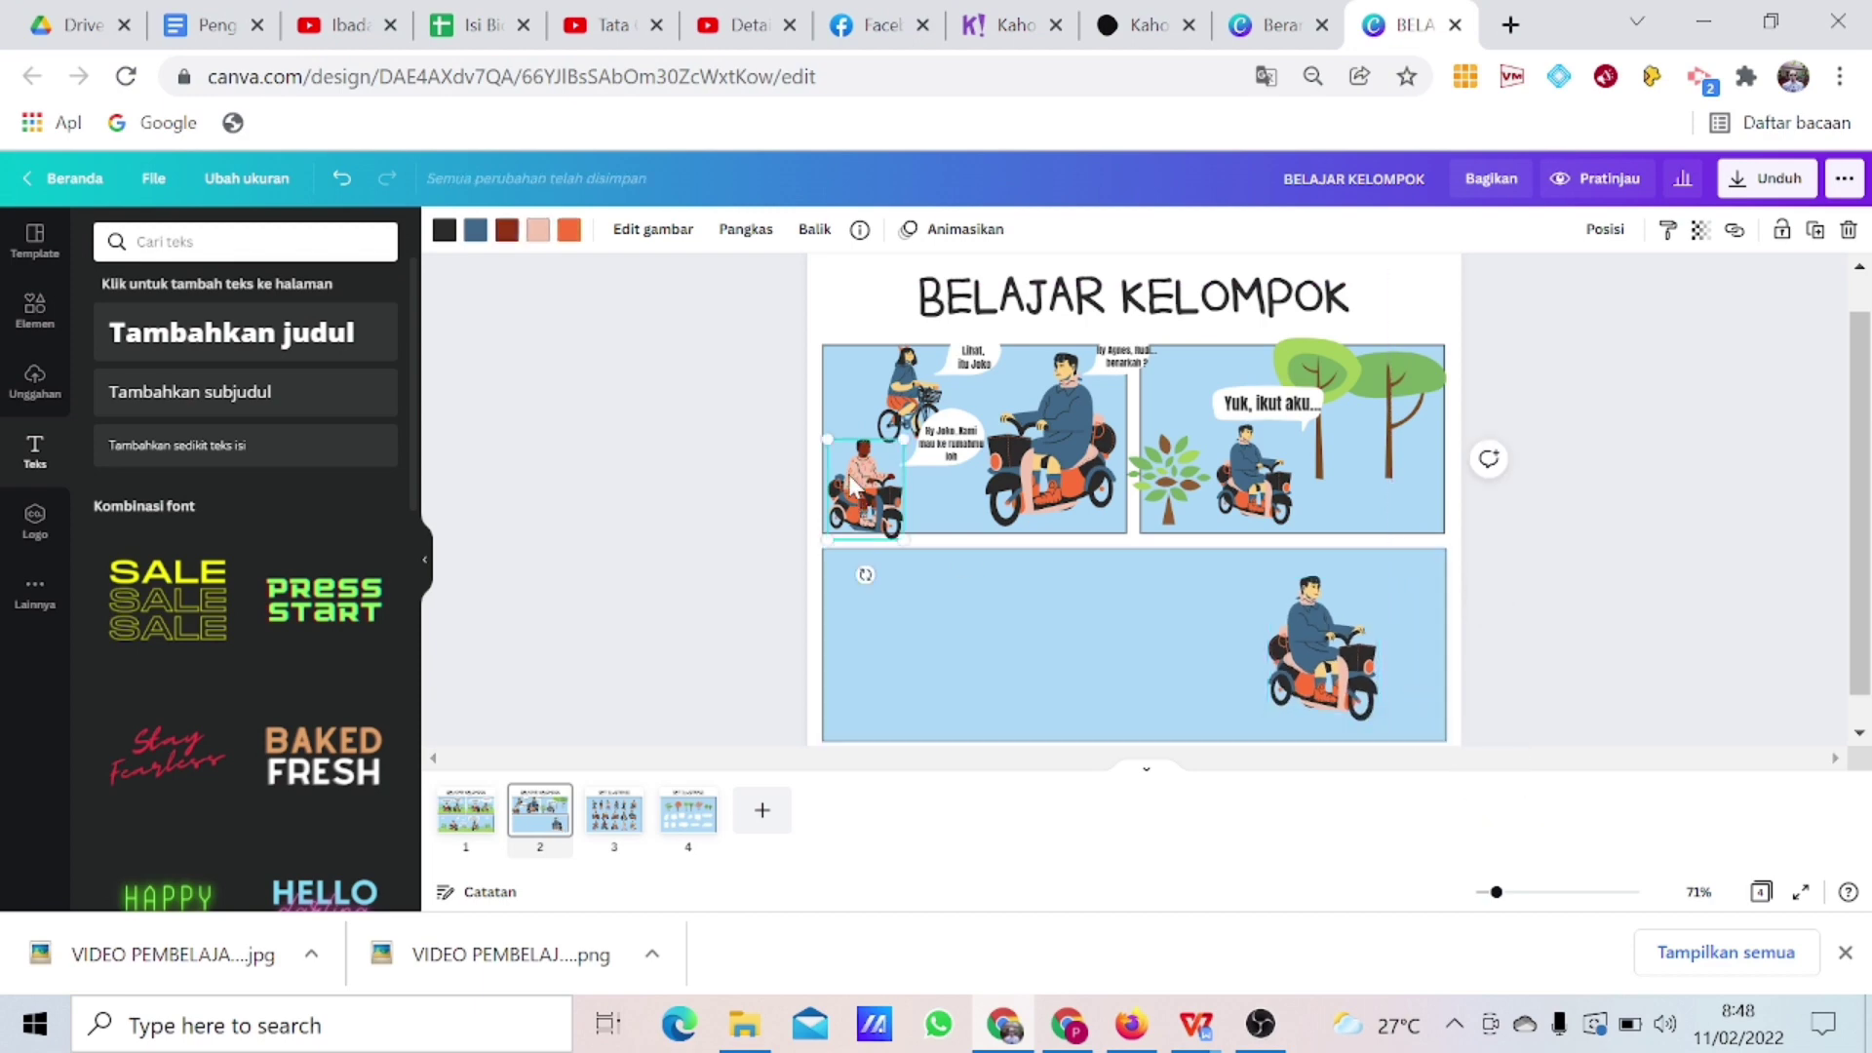
left_click(968, 647)
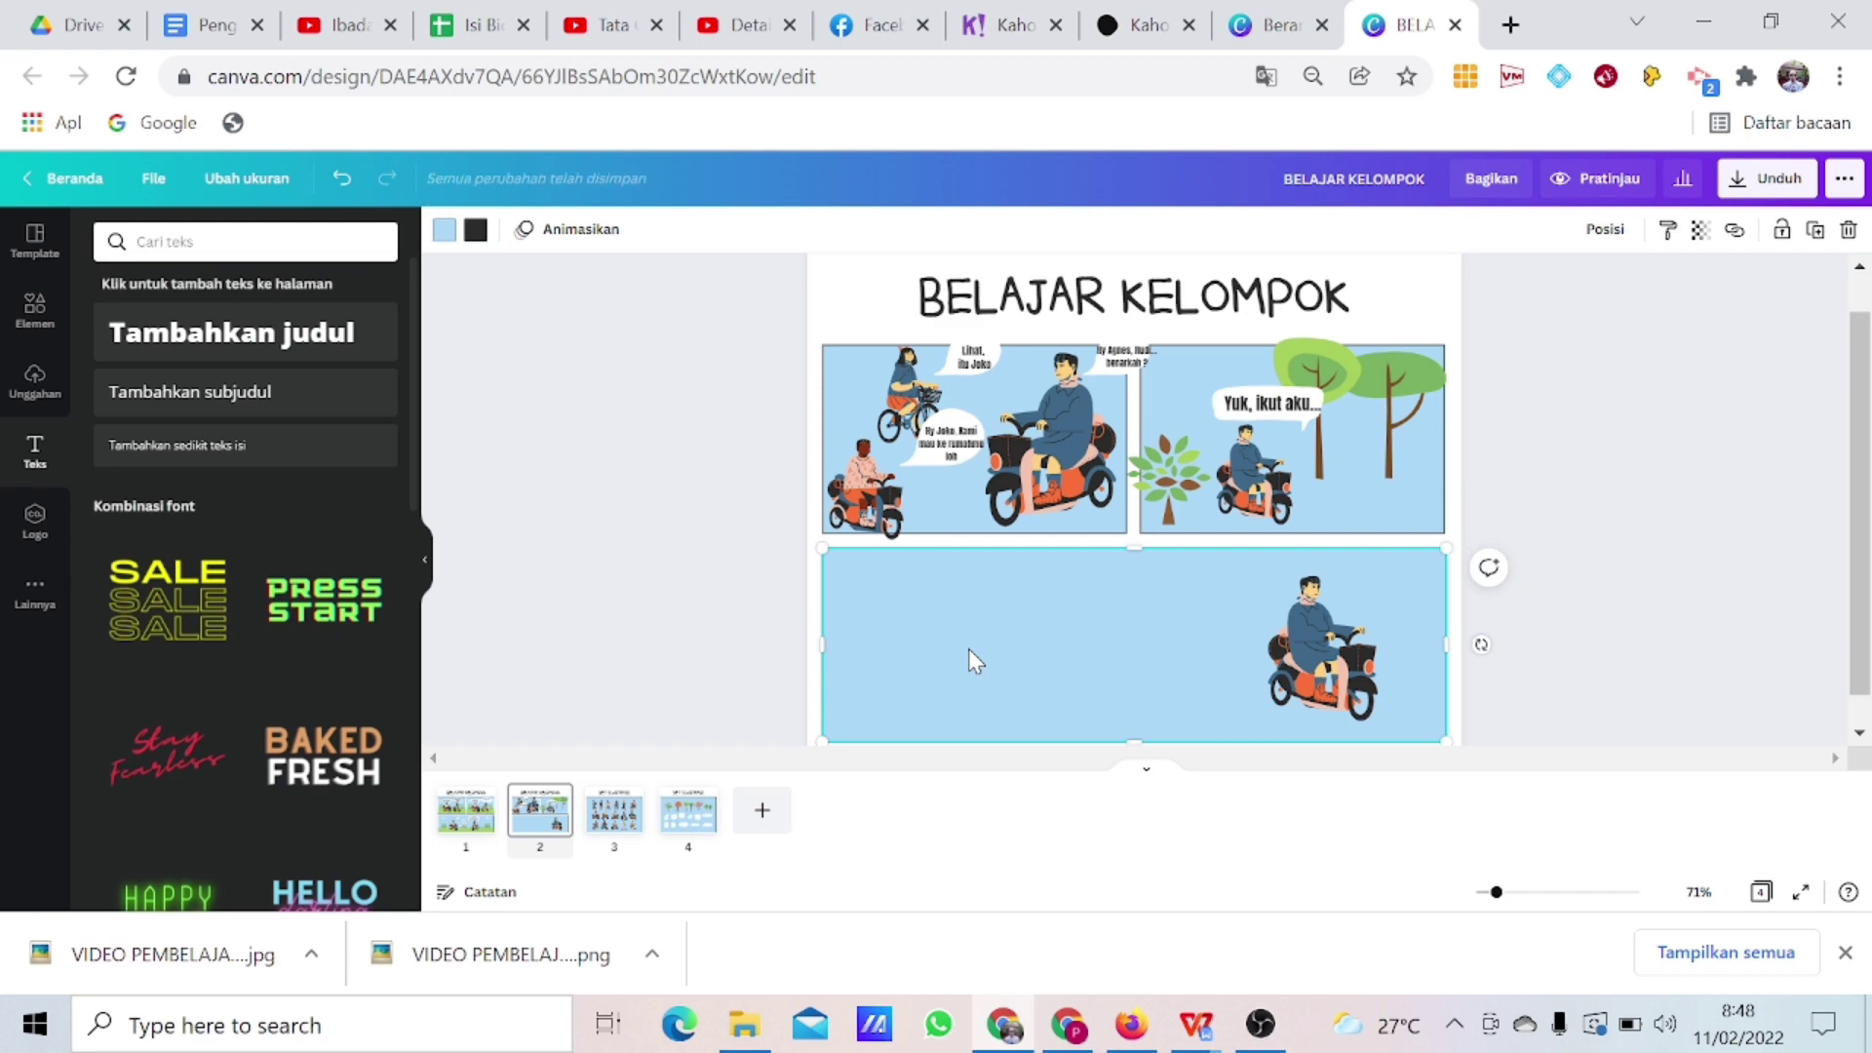
key("ctrl+v")
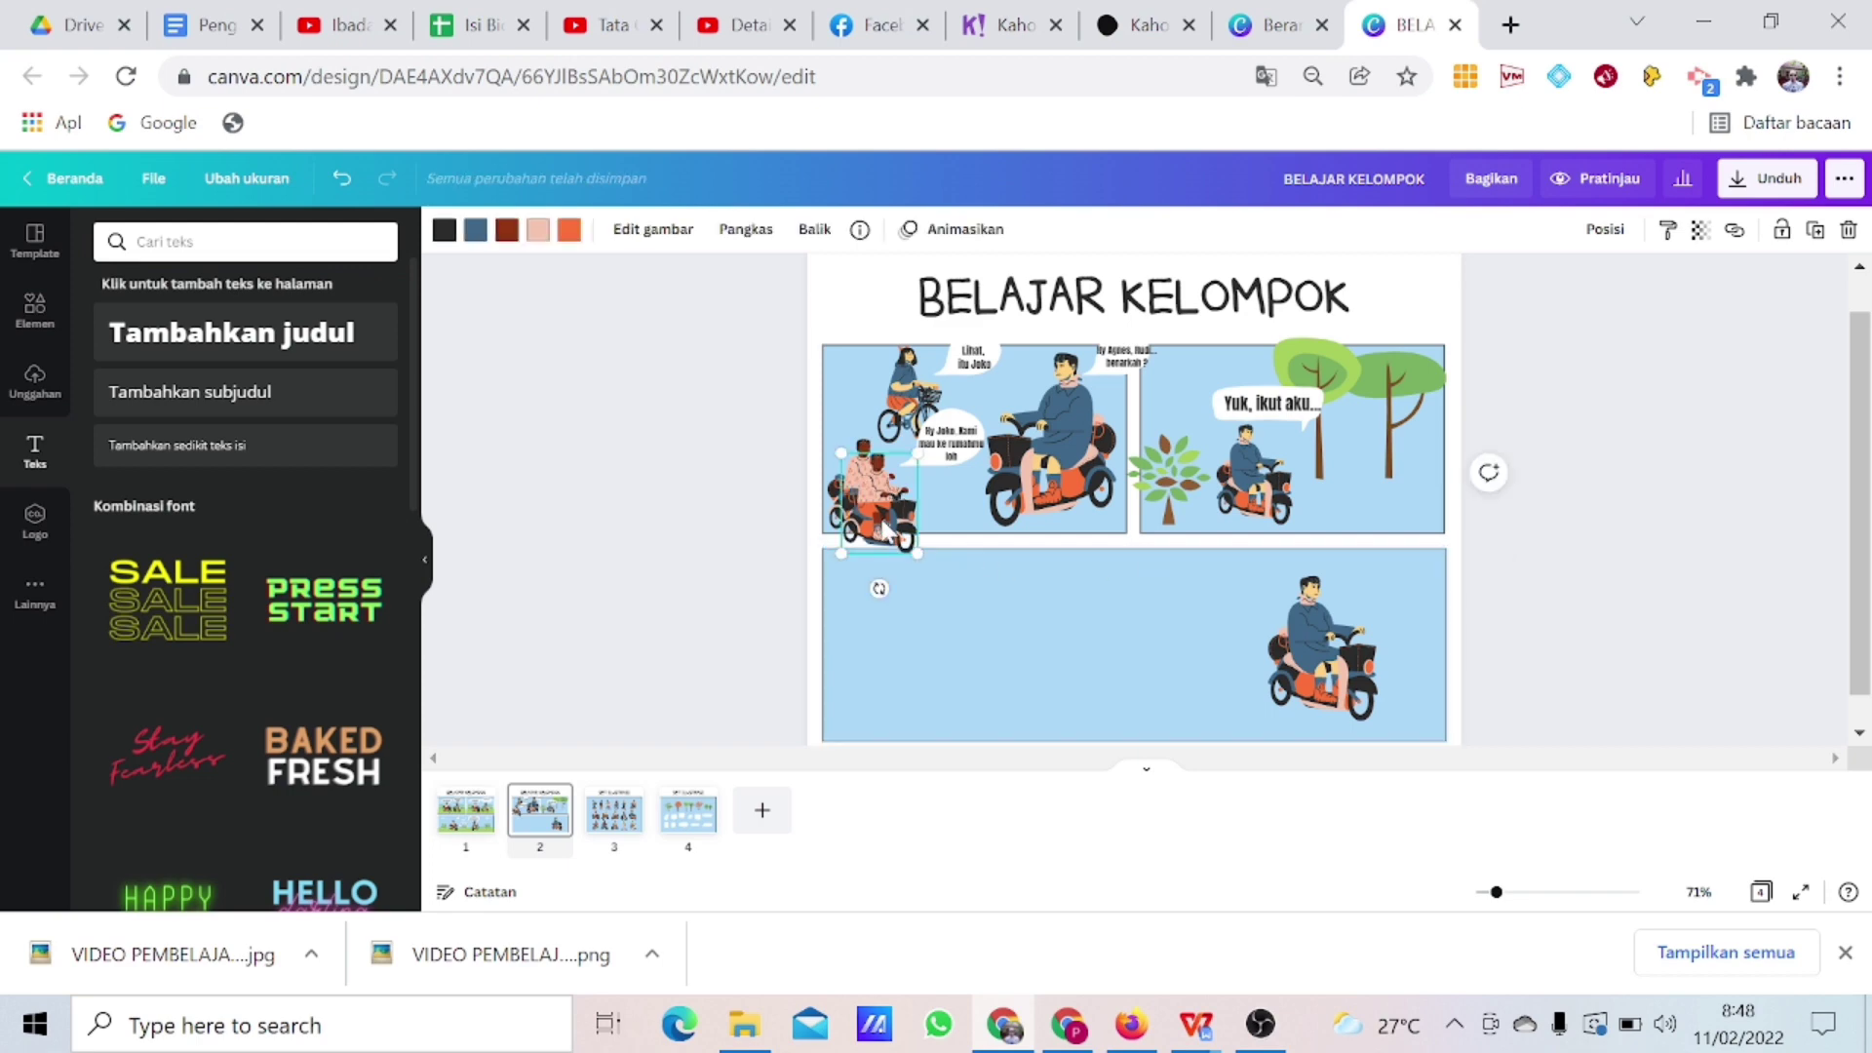
left_click_drag(882, 521, 994, 709)
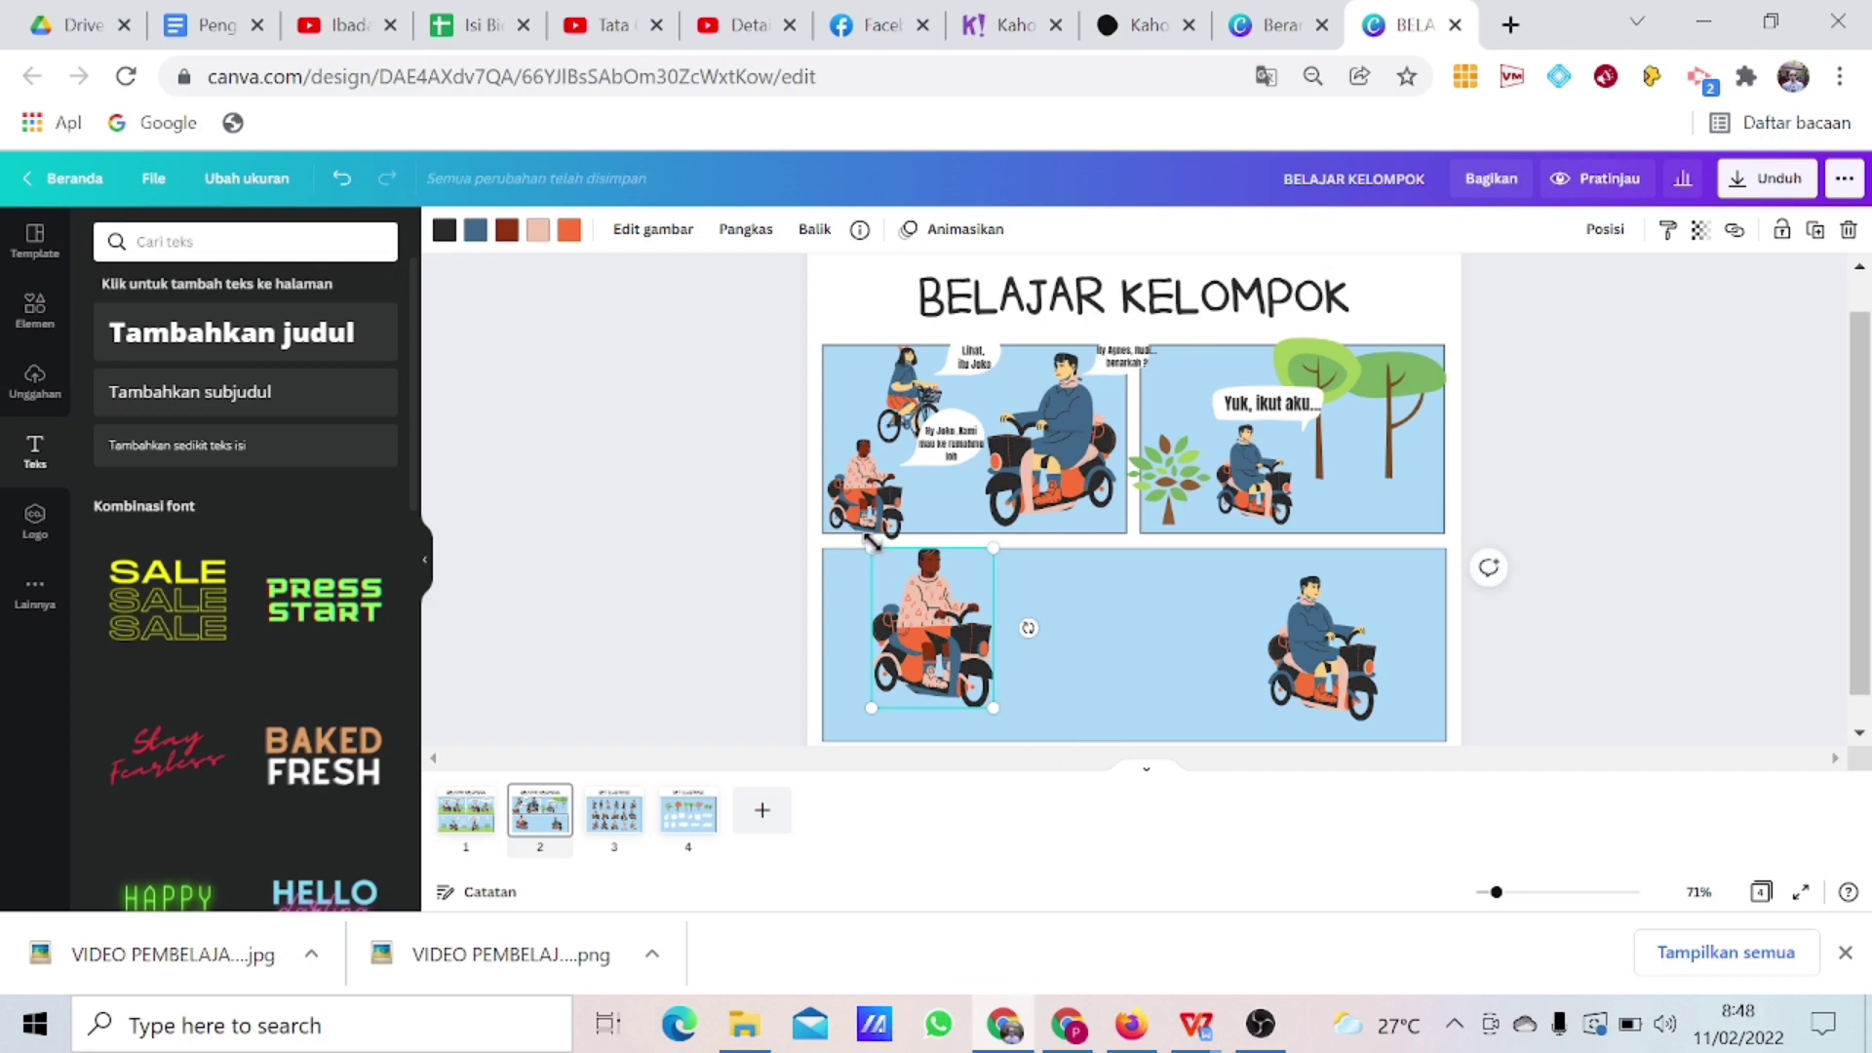
left_click_drag(875, 556, 883, 561)
Copy the cyclist from the first panel, enlarged, into the bottom panel to the right of the blue-clothed rider, who moves to the middle.
left_click(917, 392)
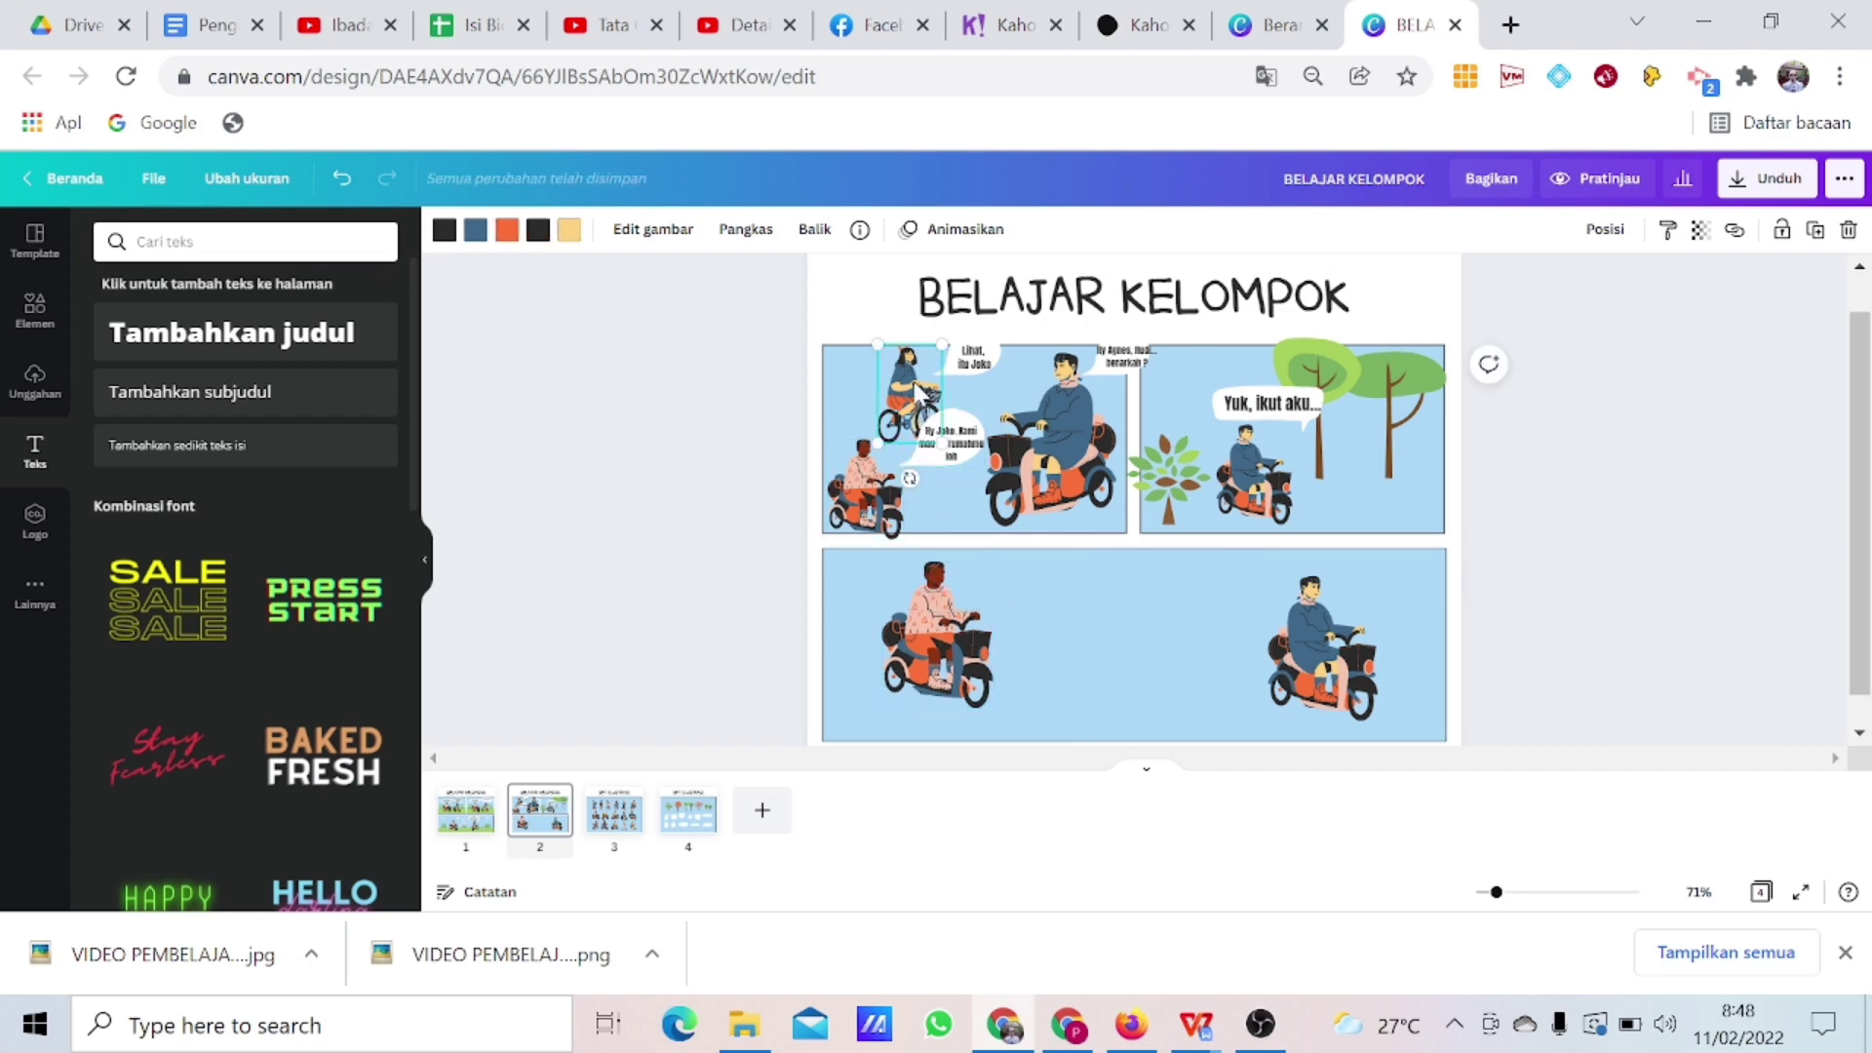
left_click(1076, 591)
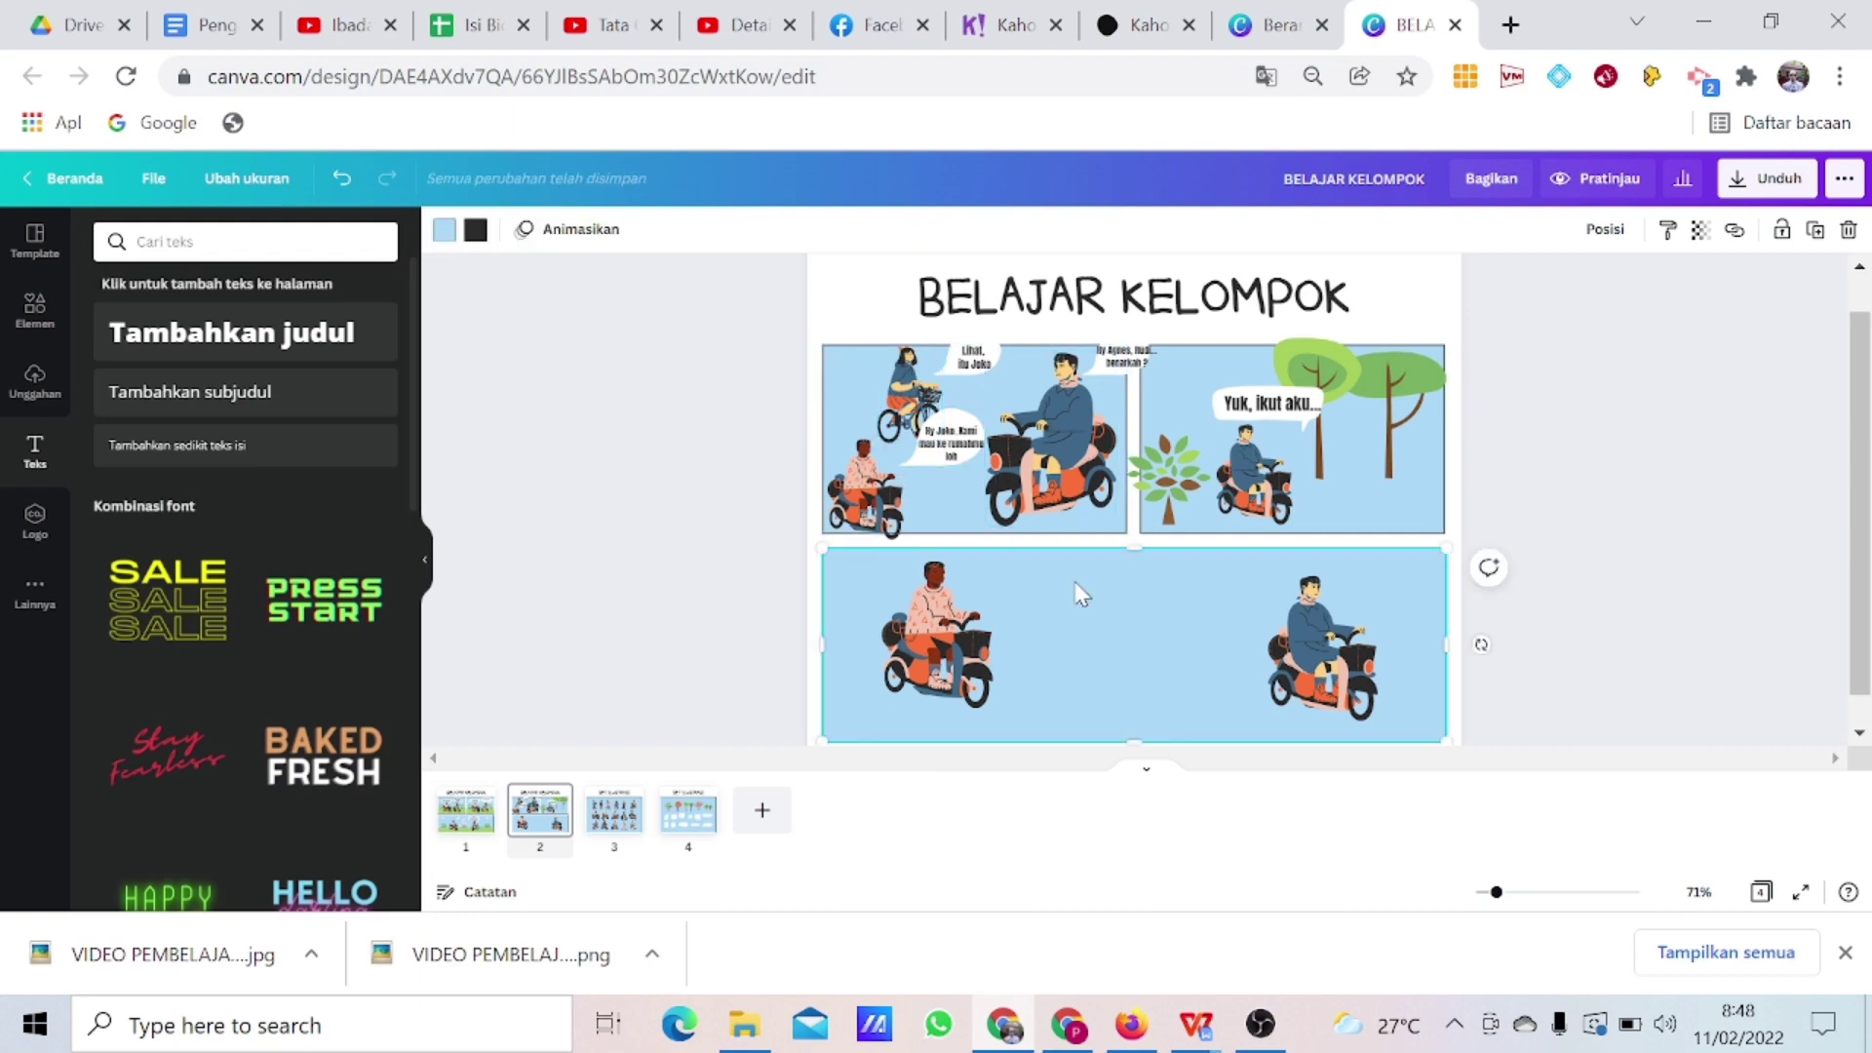
key("ctrl+v")
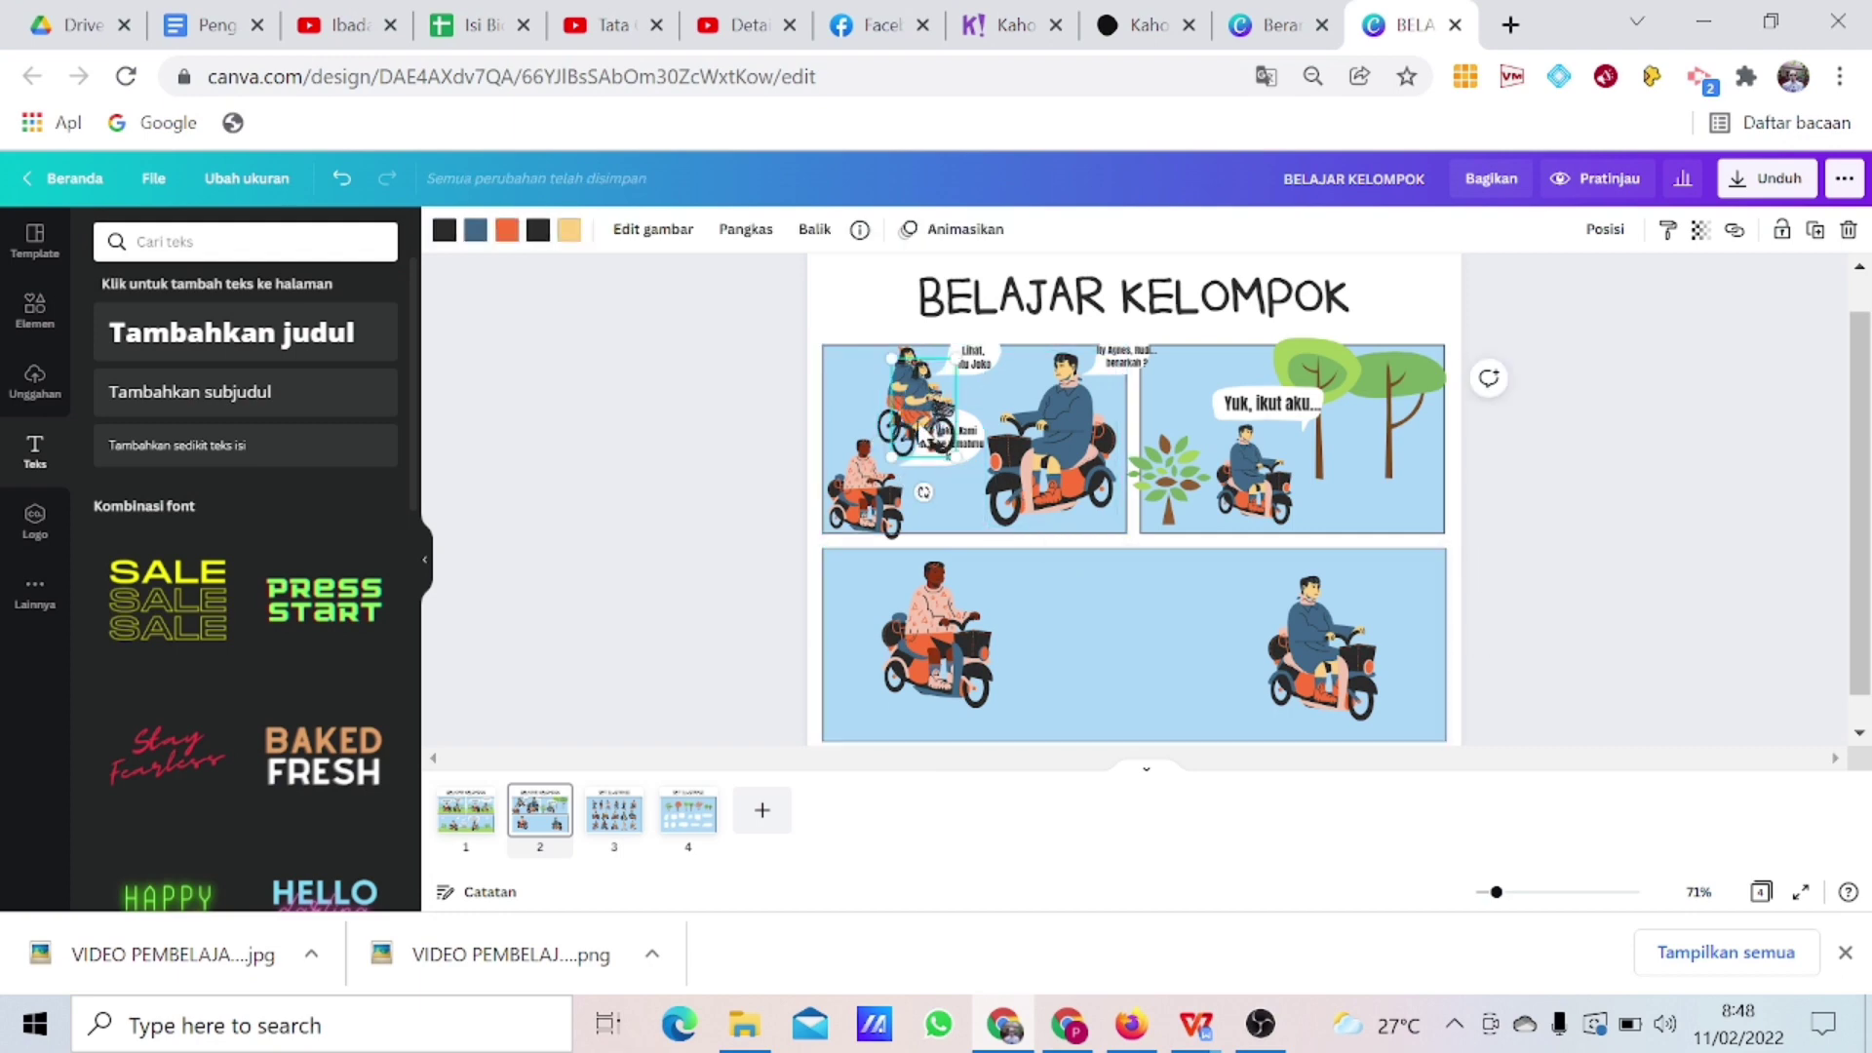
left_click_drag(919, 423, 1082, 638)
left_click_drag(1203, 652, 1355, 687)
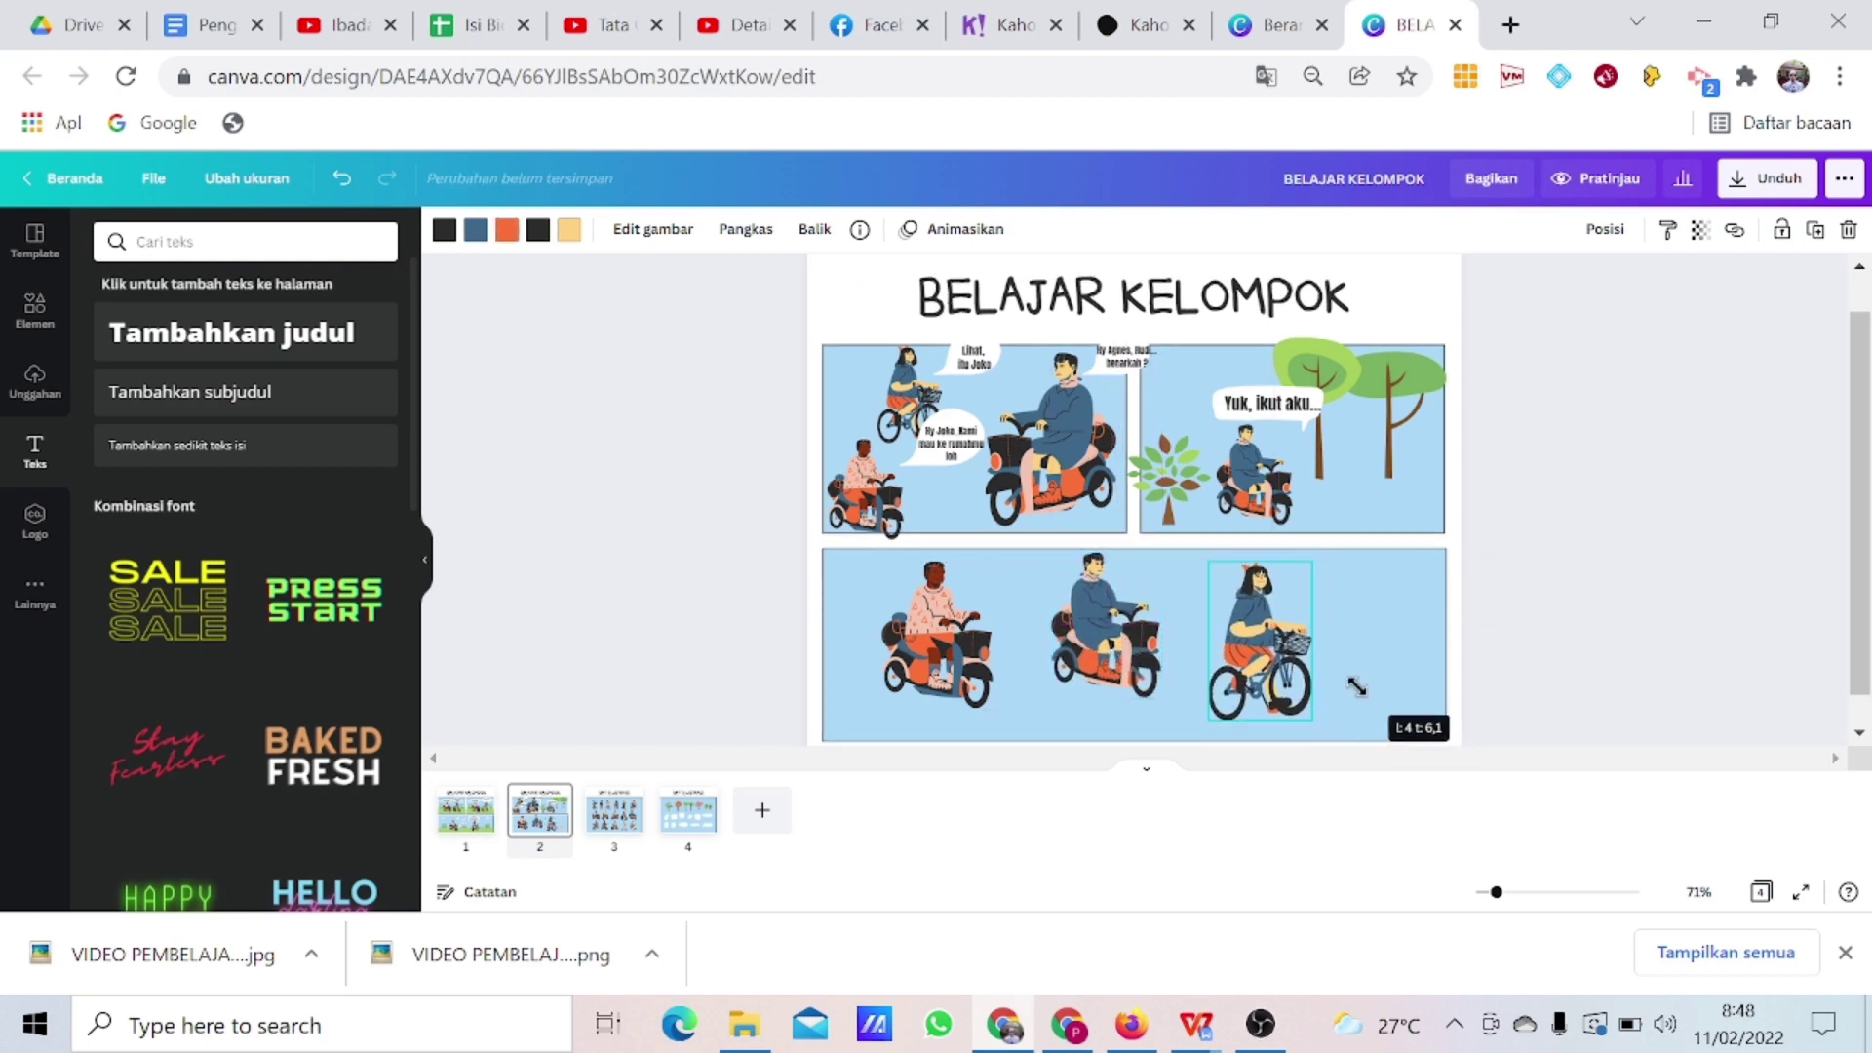
left_click(1722, 656)
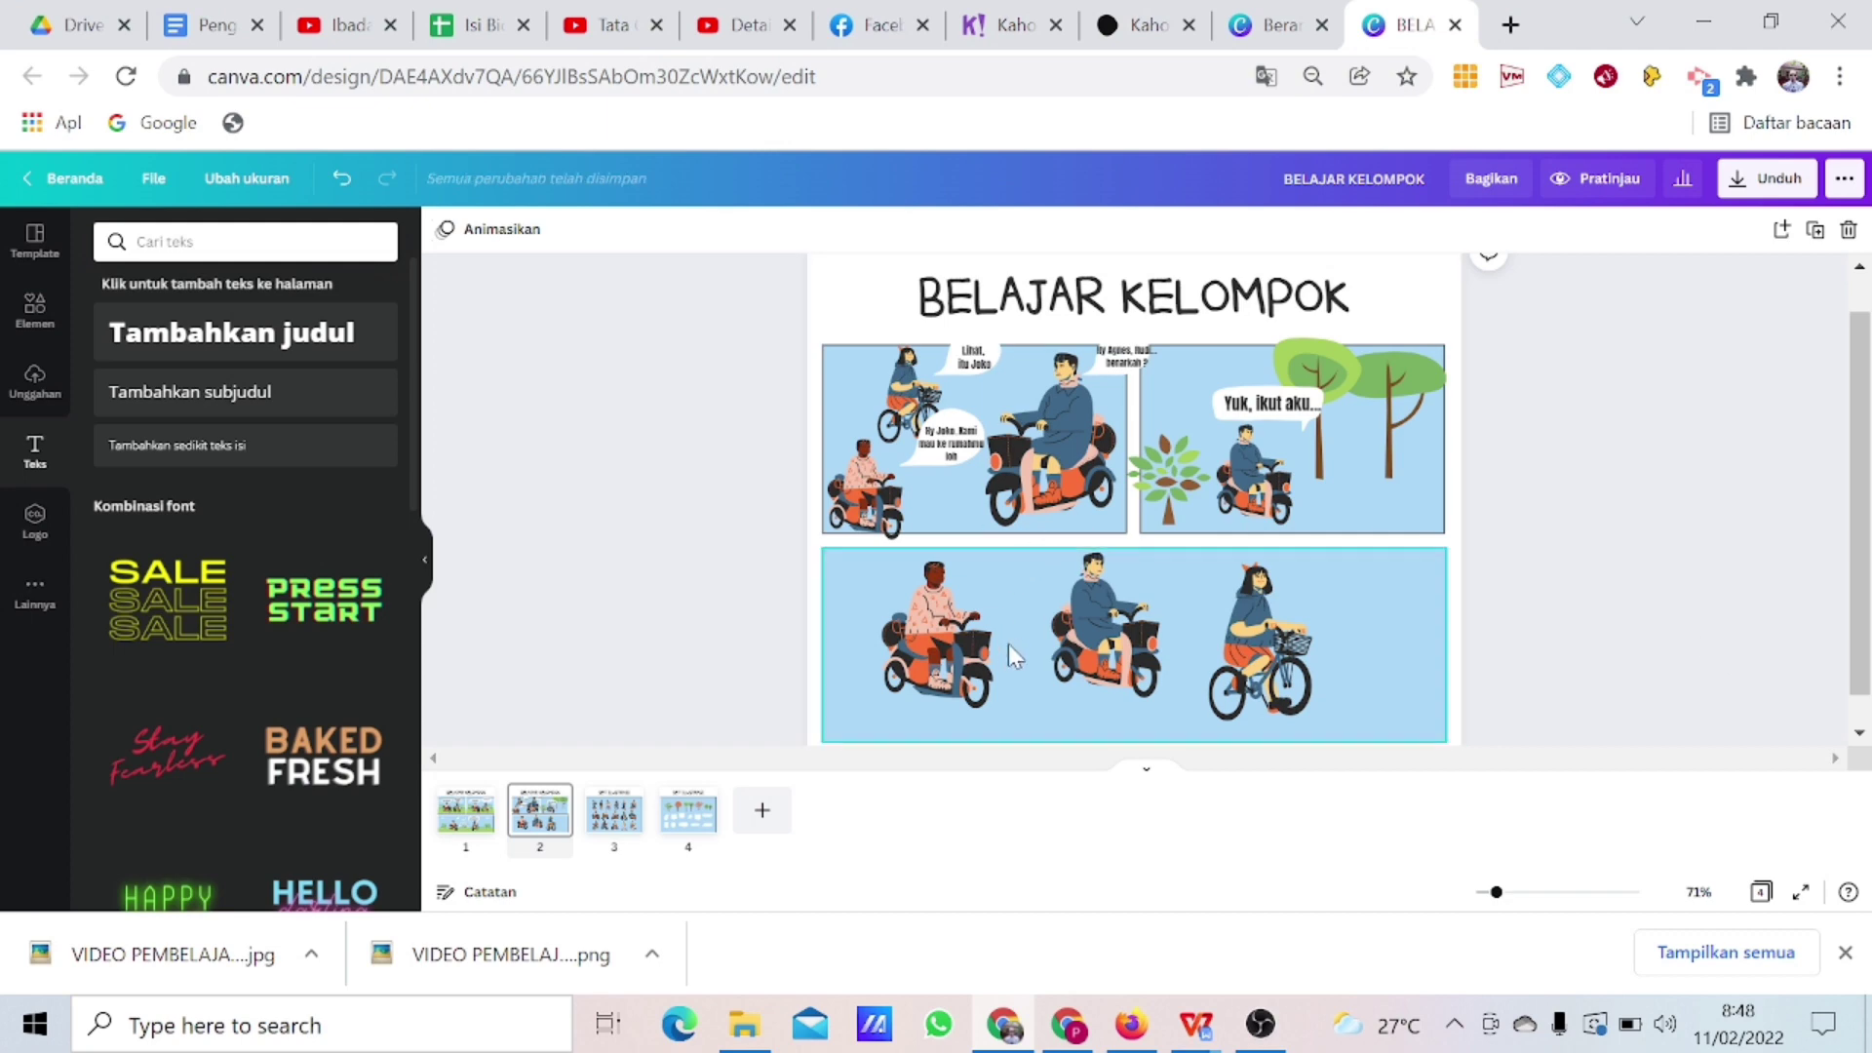
Copy the slanted wide speech bubble from the end of page 4's last row and place it beside the cyclist's head in page 2's bottom panel.
left_click(679, 822)
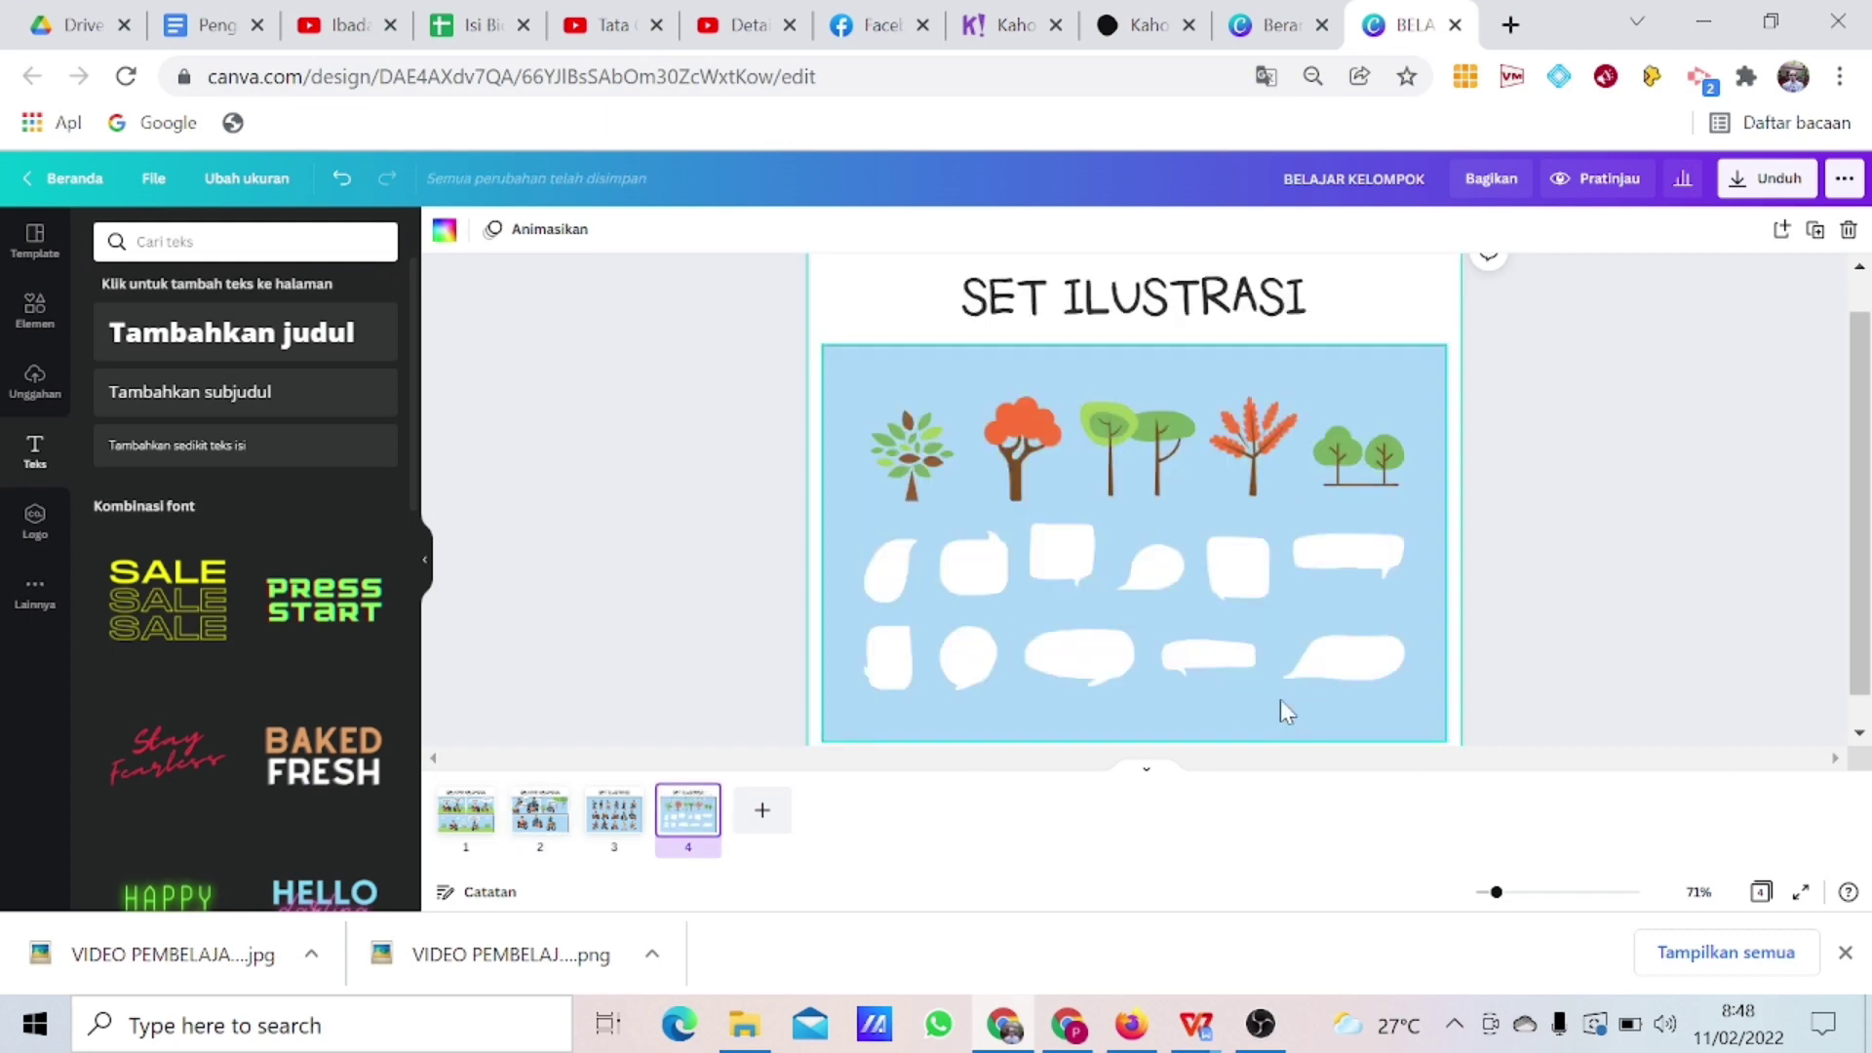
left_click(1323, 680)
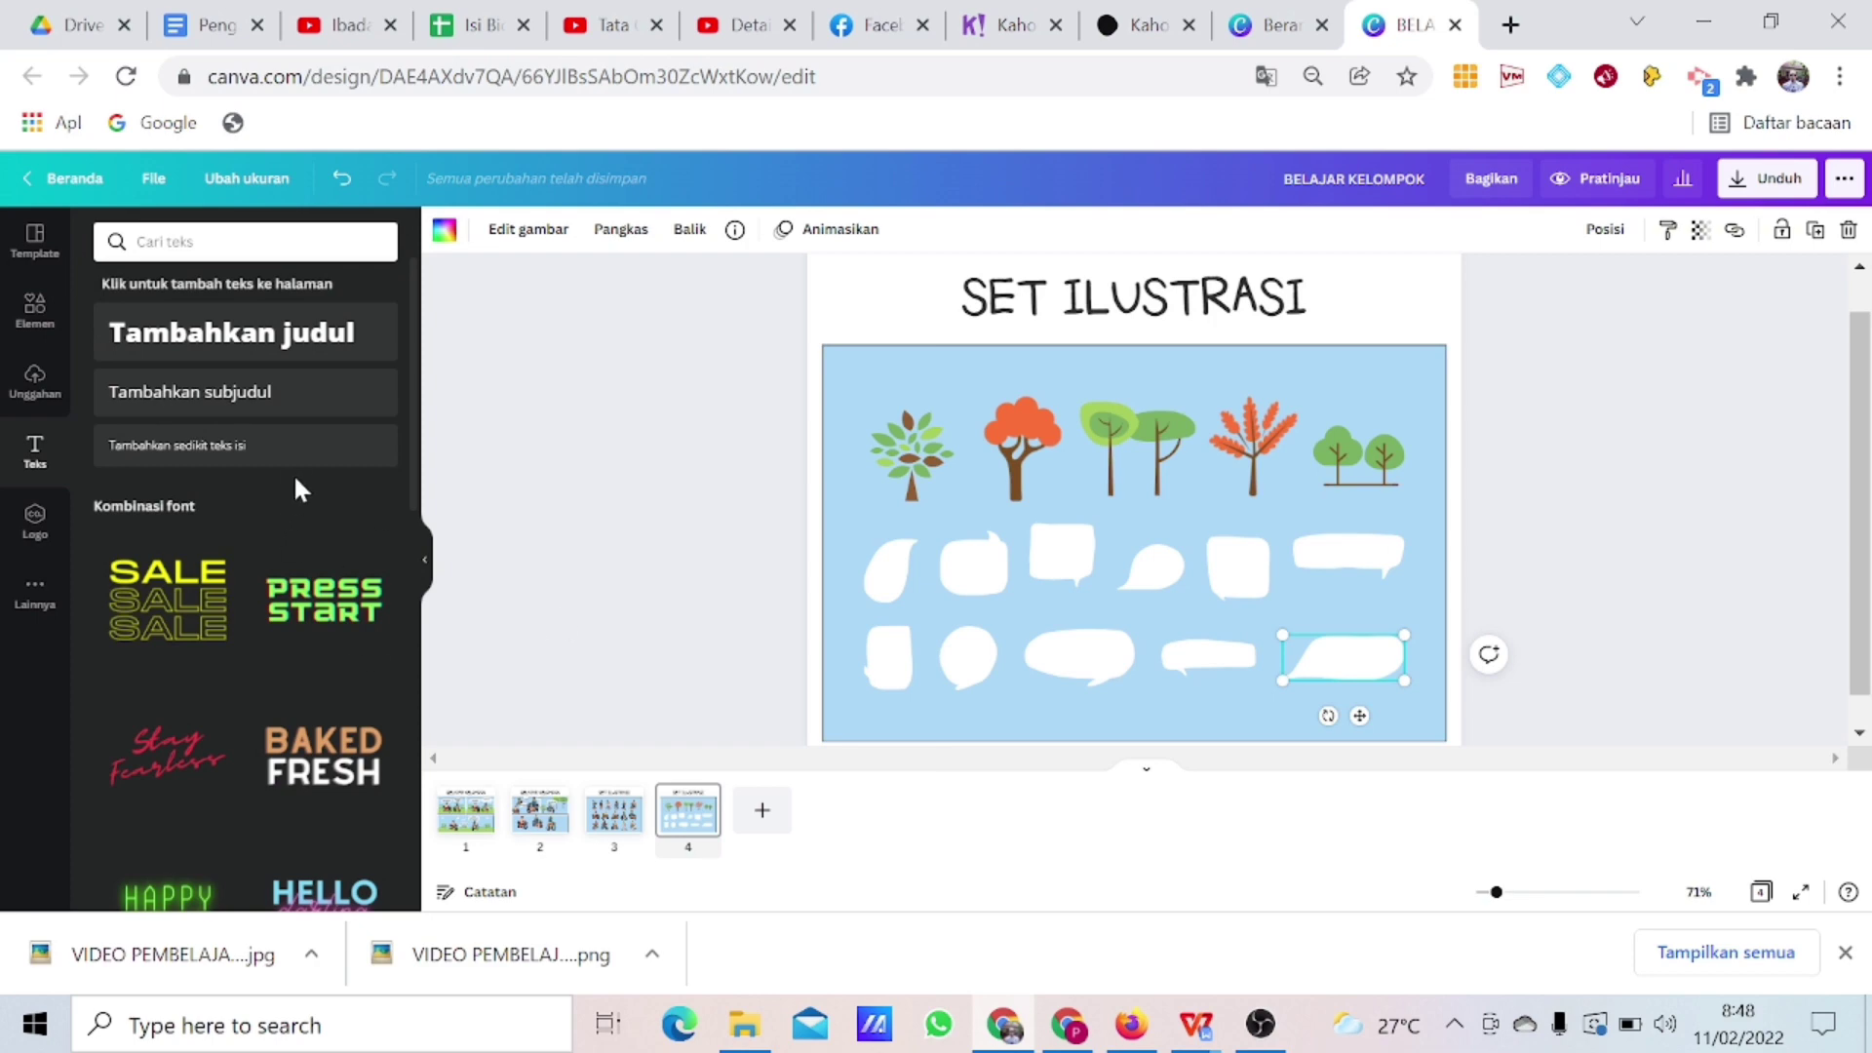
left_click(539, 812)
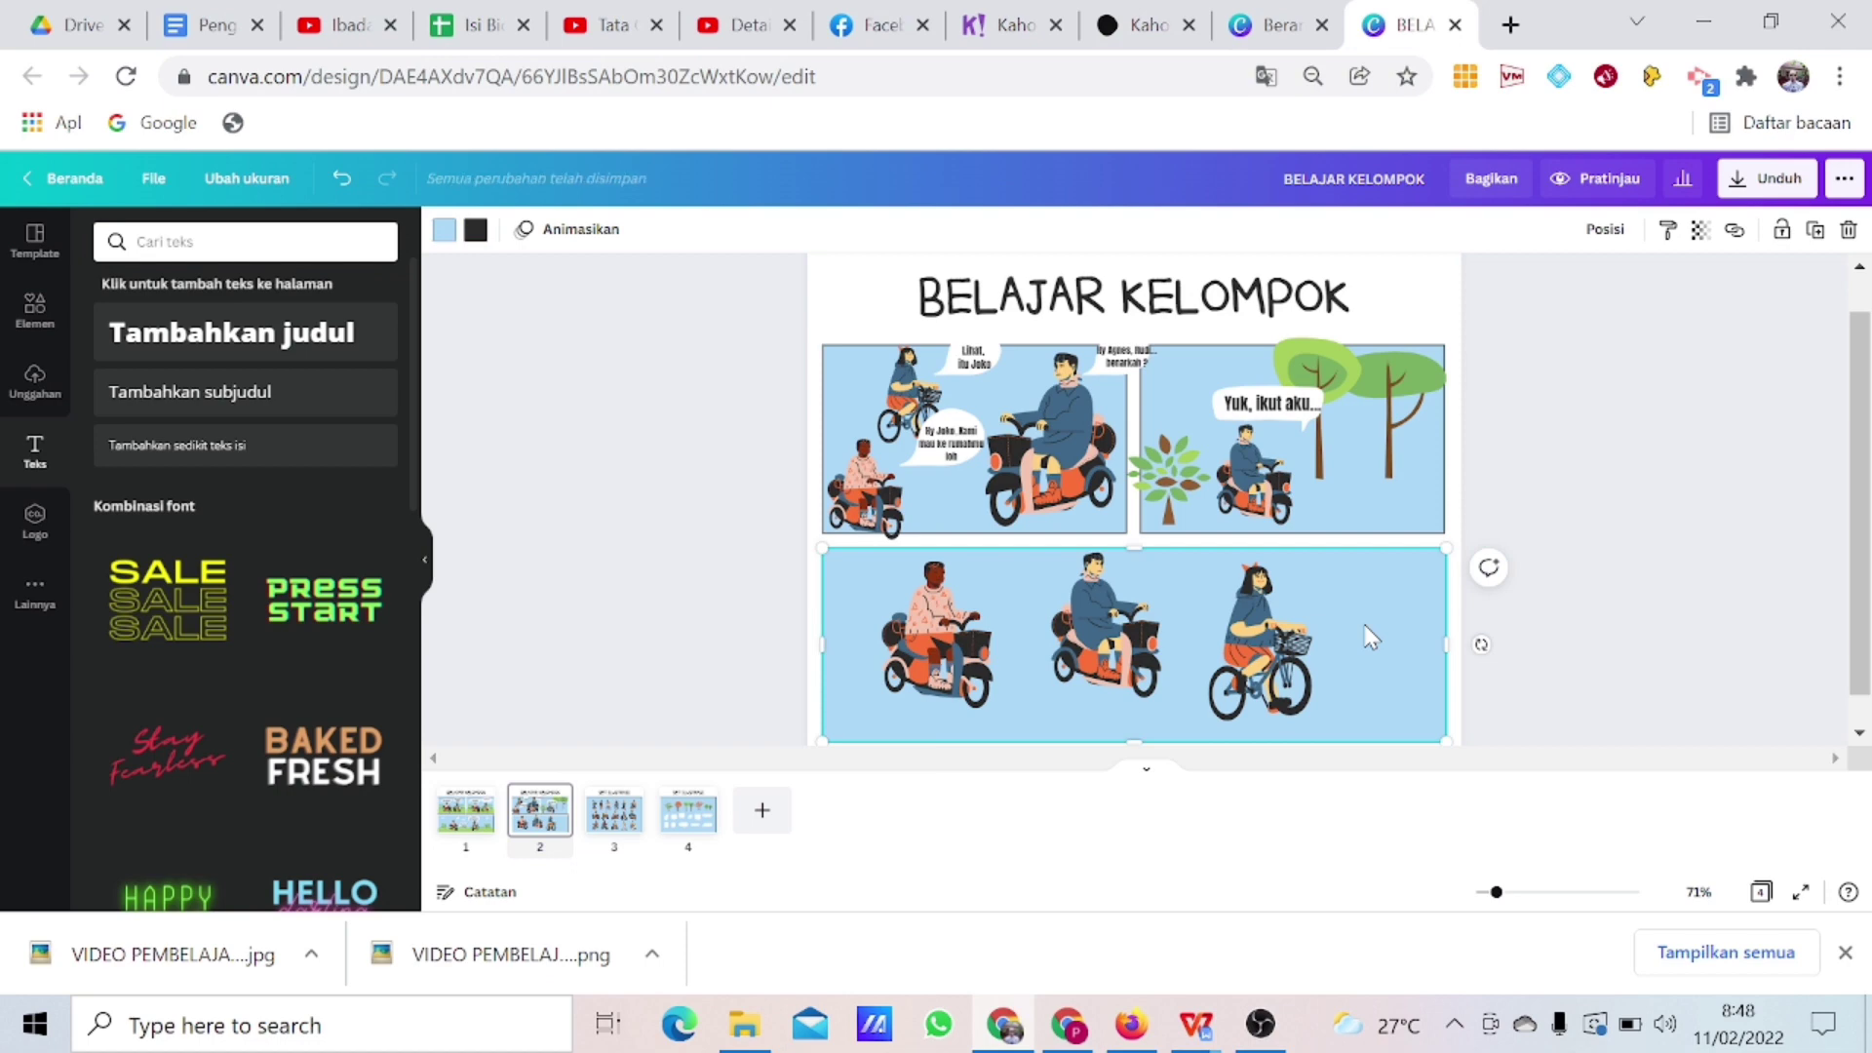
key("ctrl+v")
left_click_drag(1363, 636, 1365, 571)
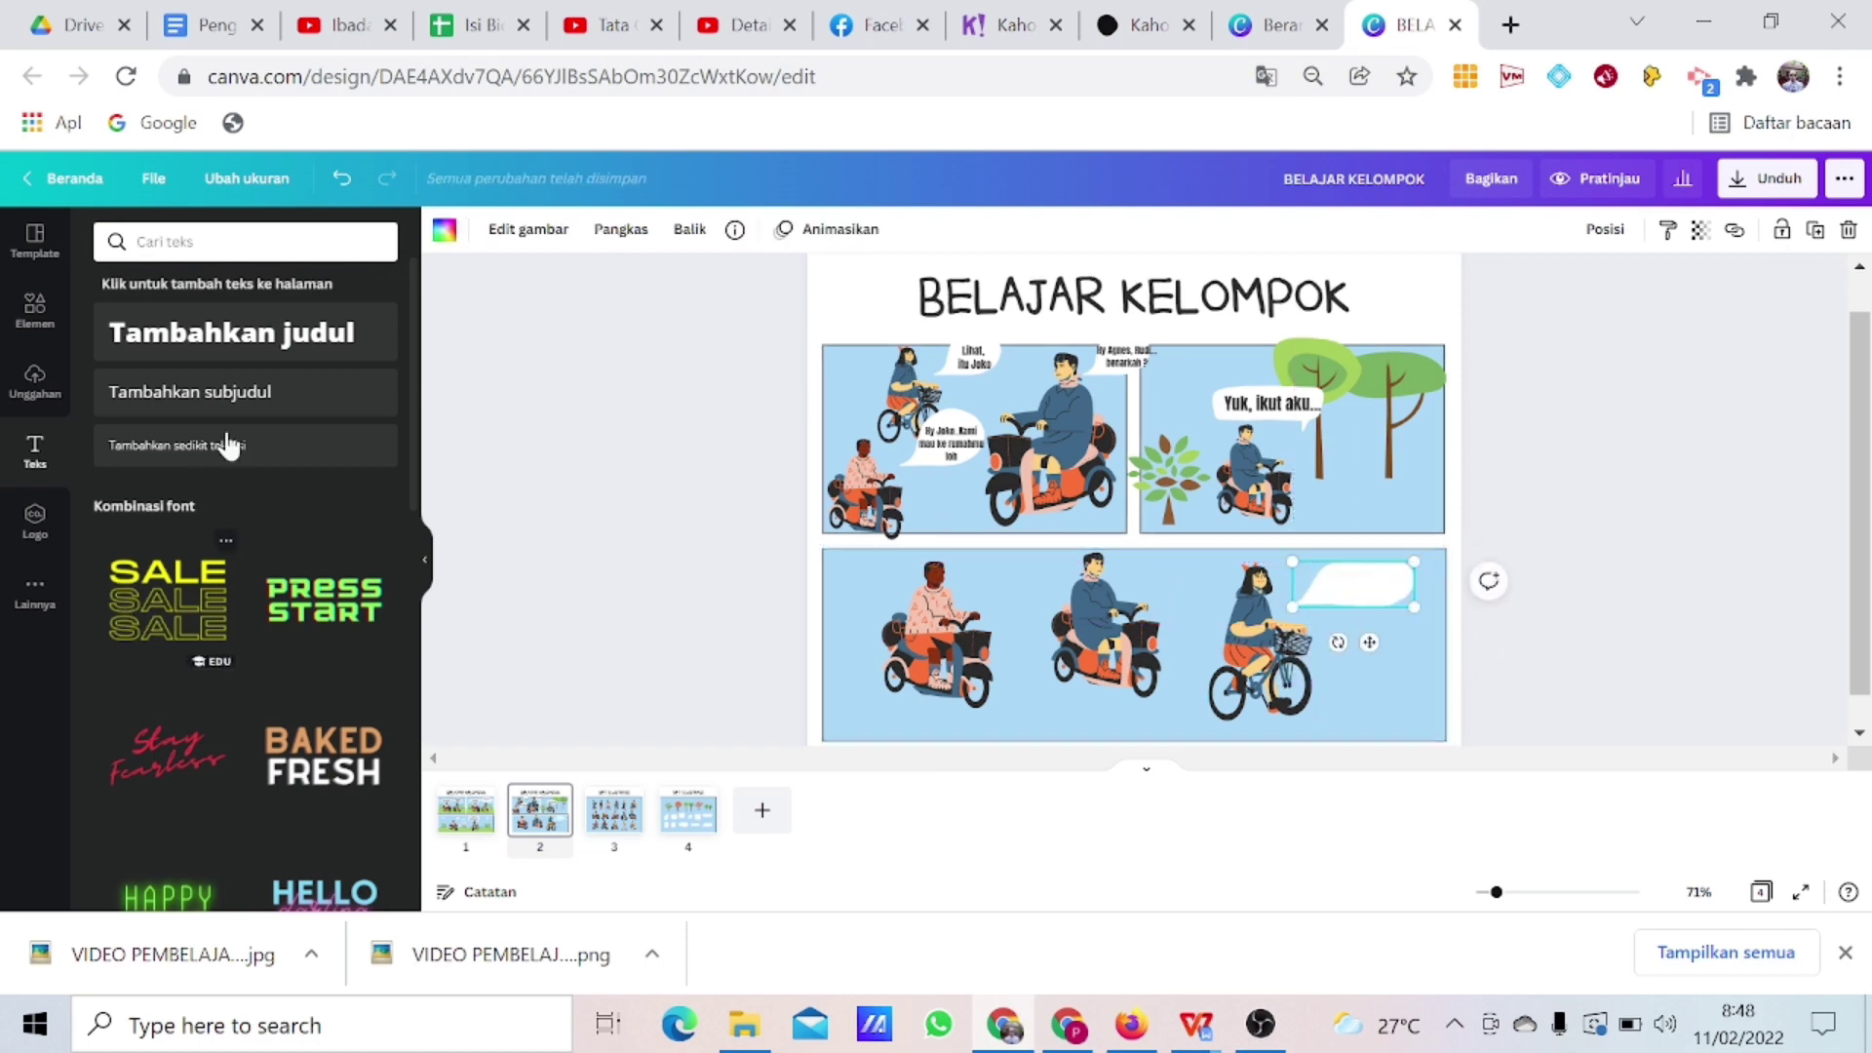
Add the body text "Hore, aku menang lagiiii" and place it on the cyclist's speech bubble in the bottom panel.
left_click(249, 448)
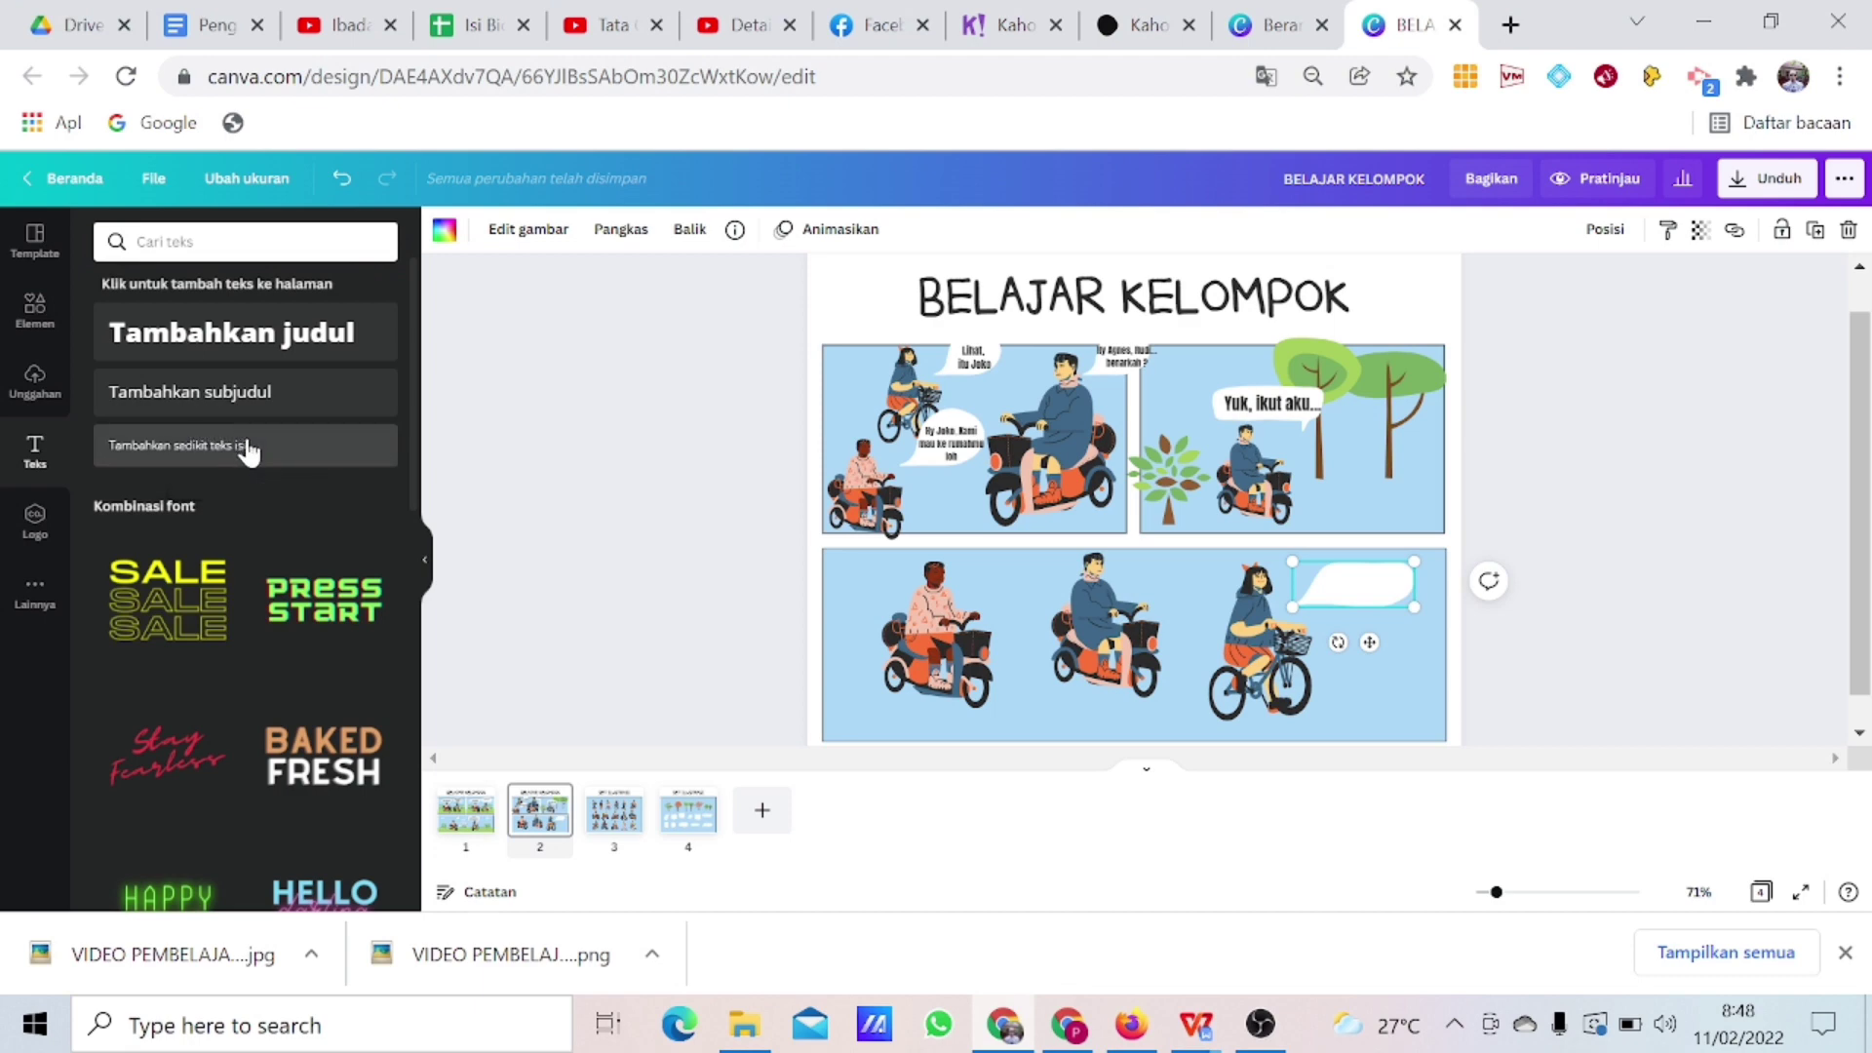
type("H")
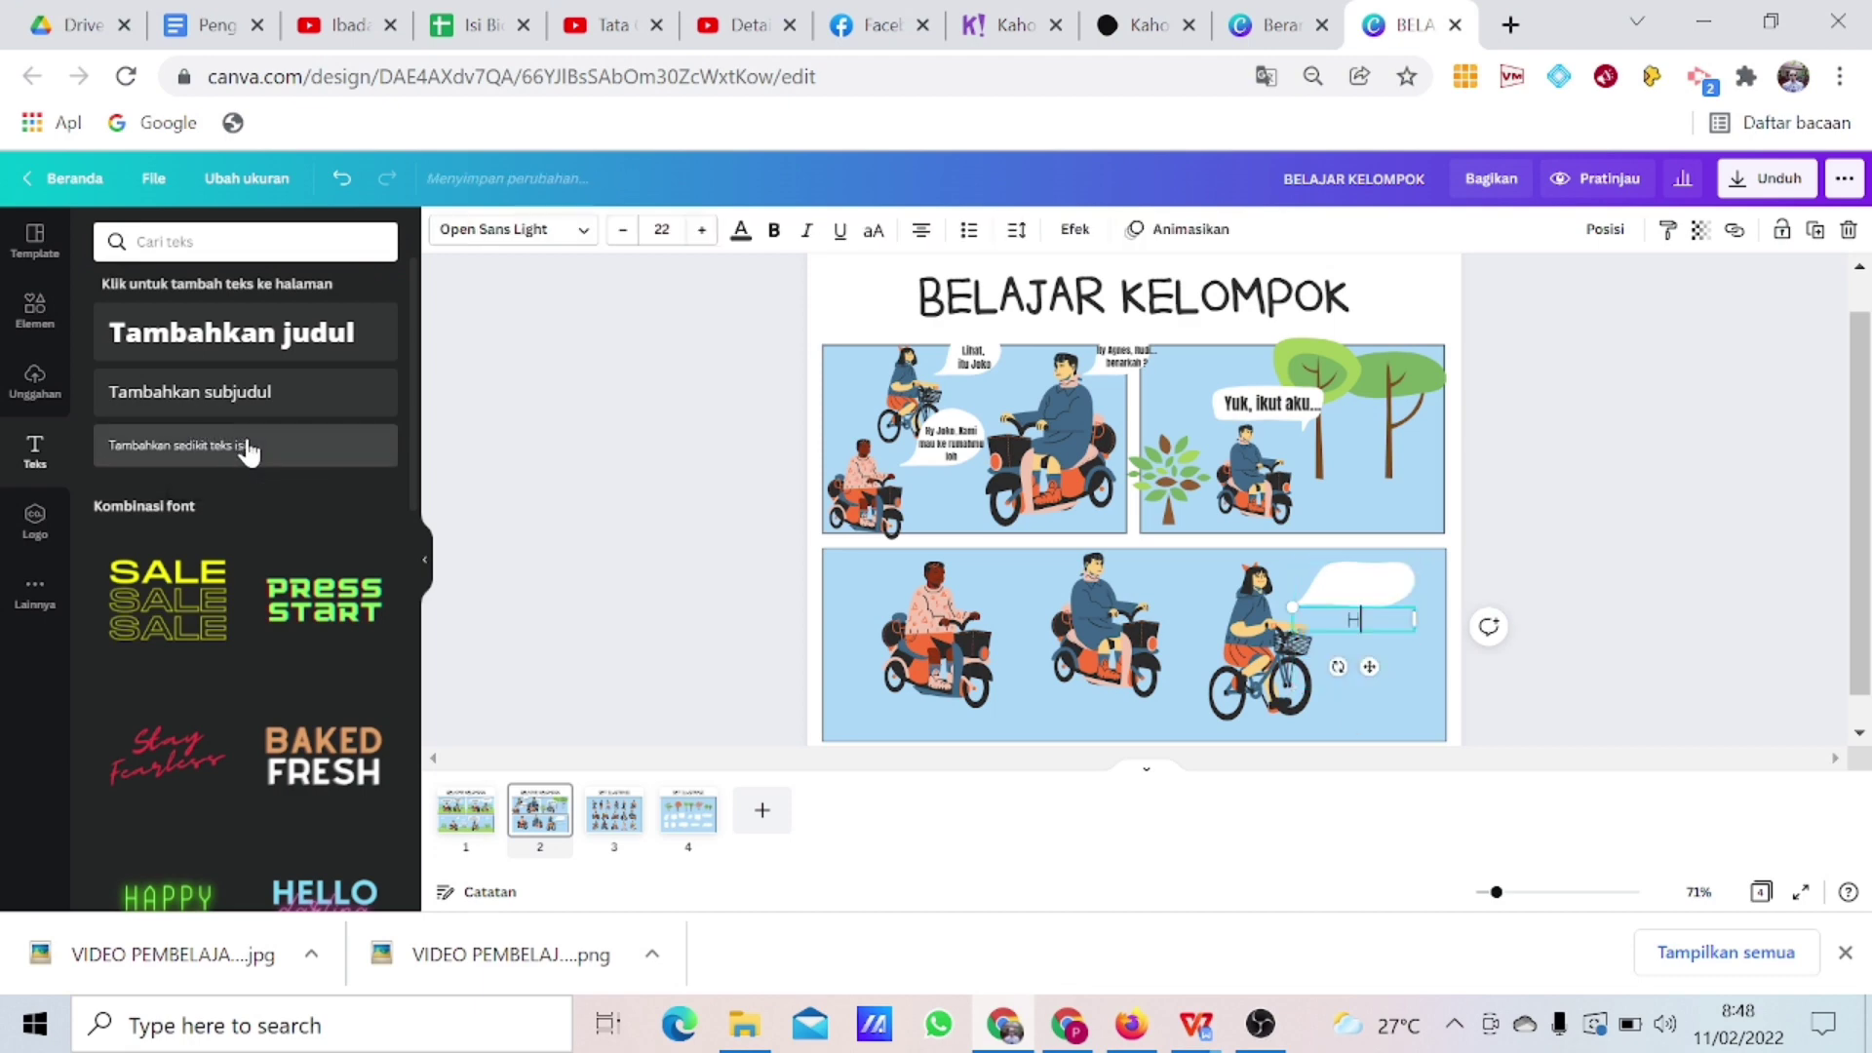
type("ore, aku men")
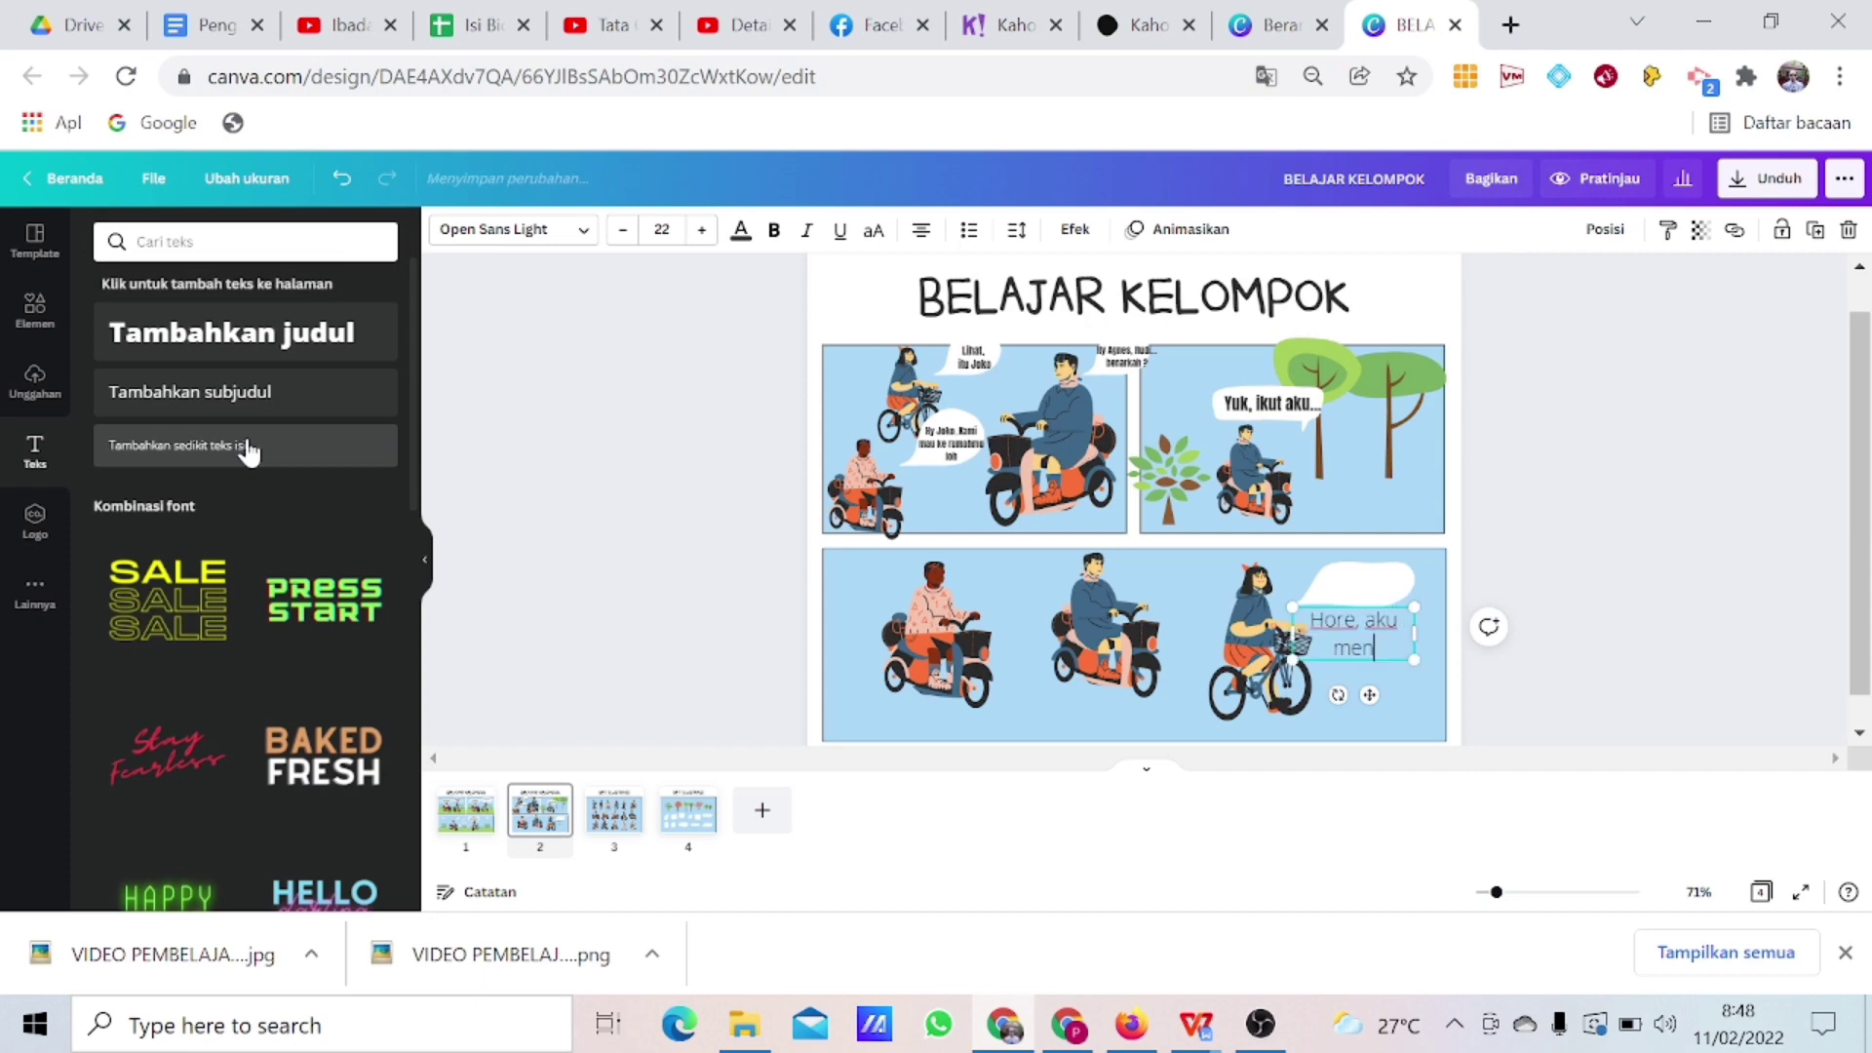
type("ang lagiiii")
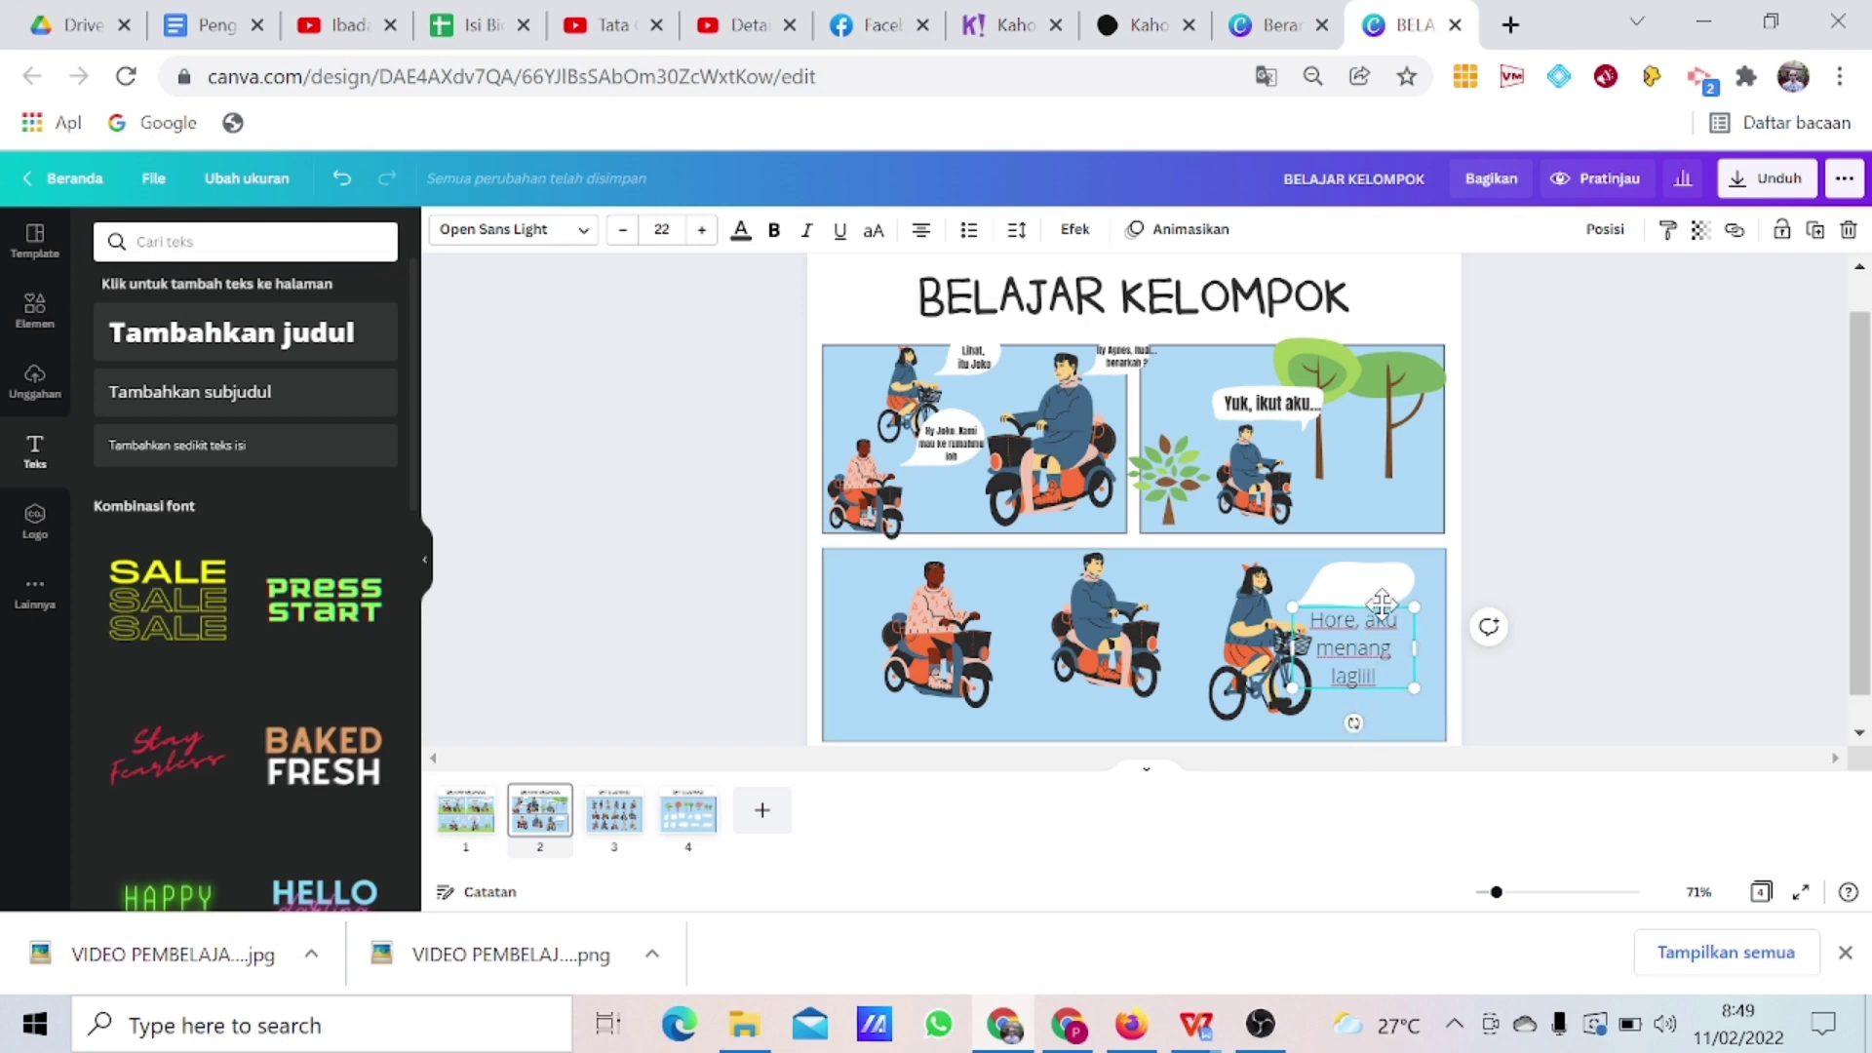
left_click_drag(1382, 605, 1385, 565)
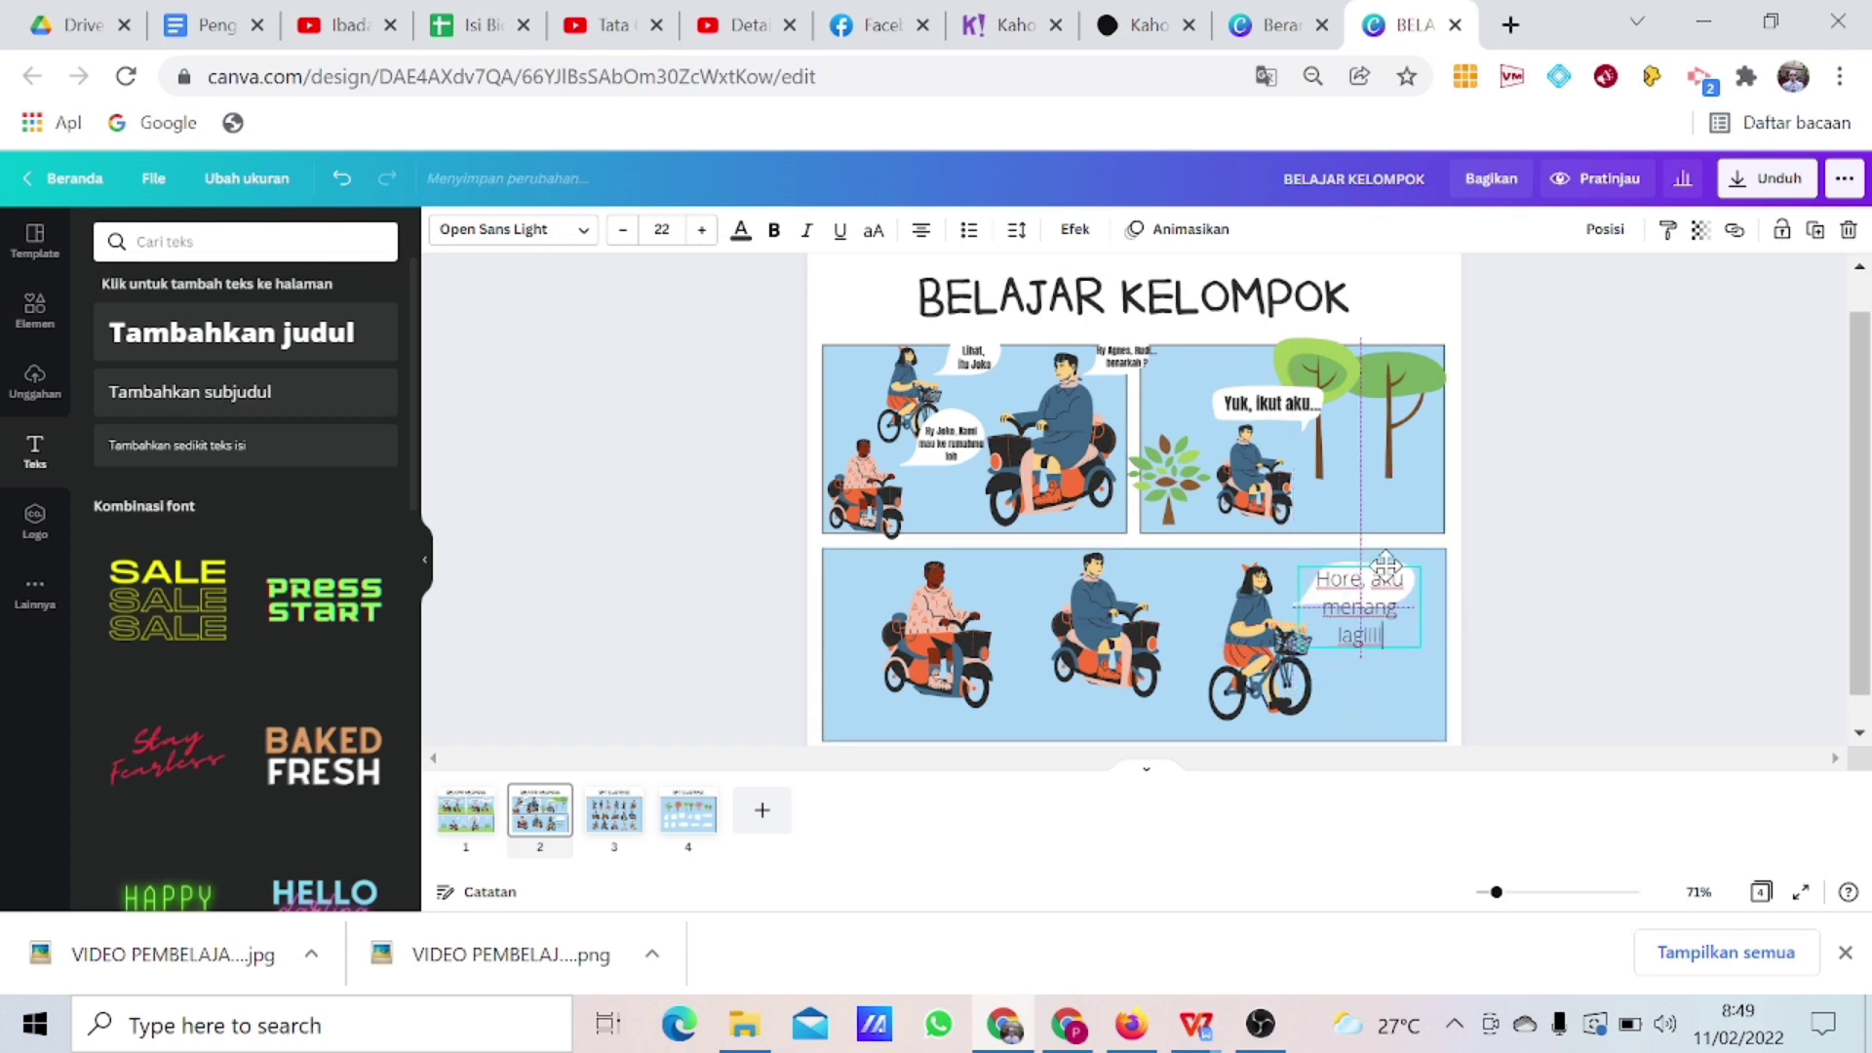
Set the cyclist's dialogue to font size 14 and narrow its text box so it fits inside the bubble.
left_click(622, 230)
left_click(622, 230)
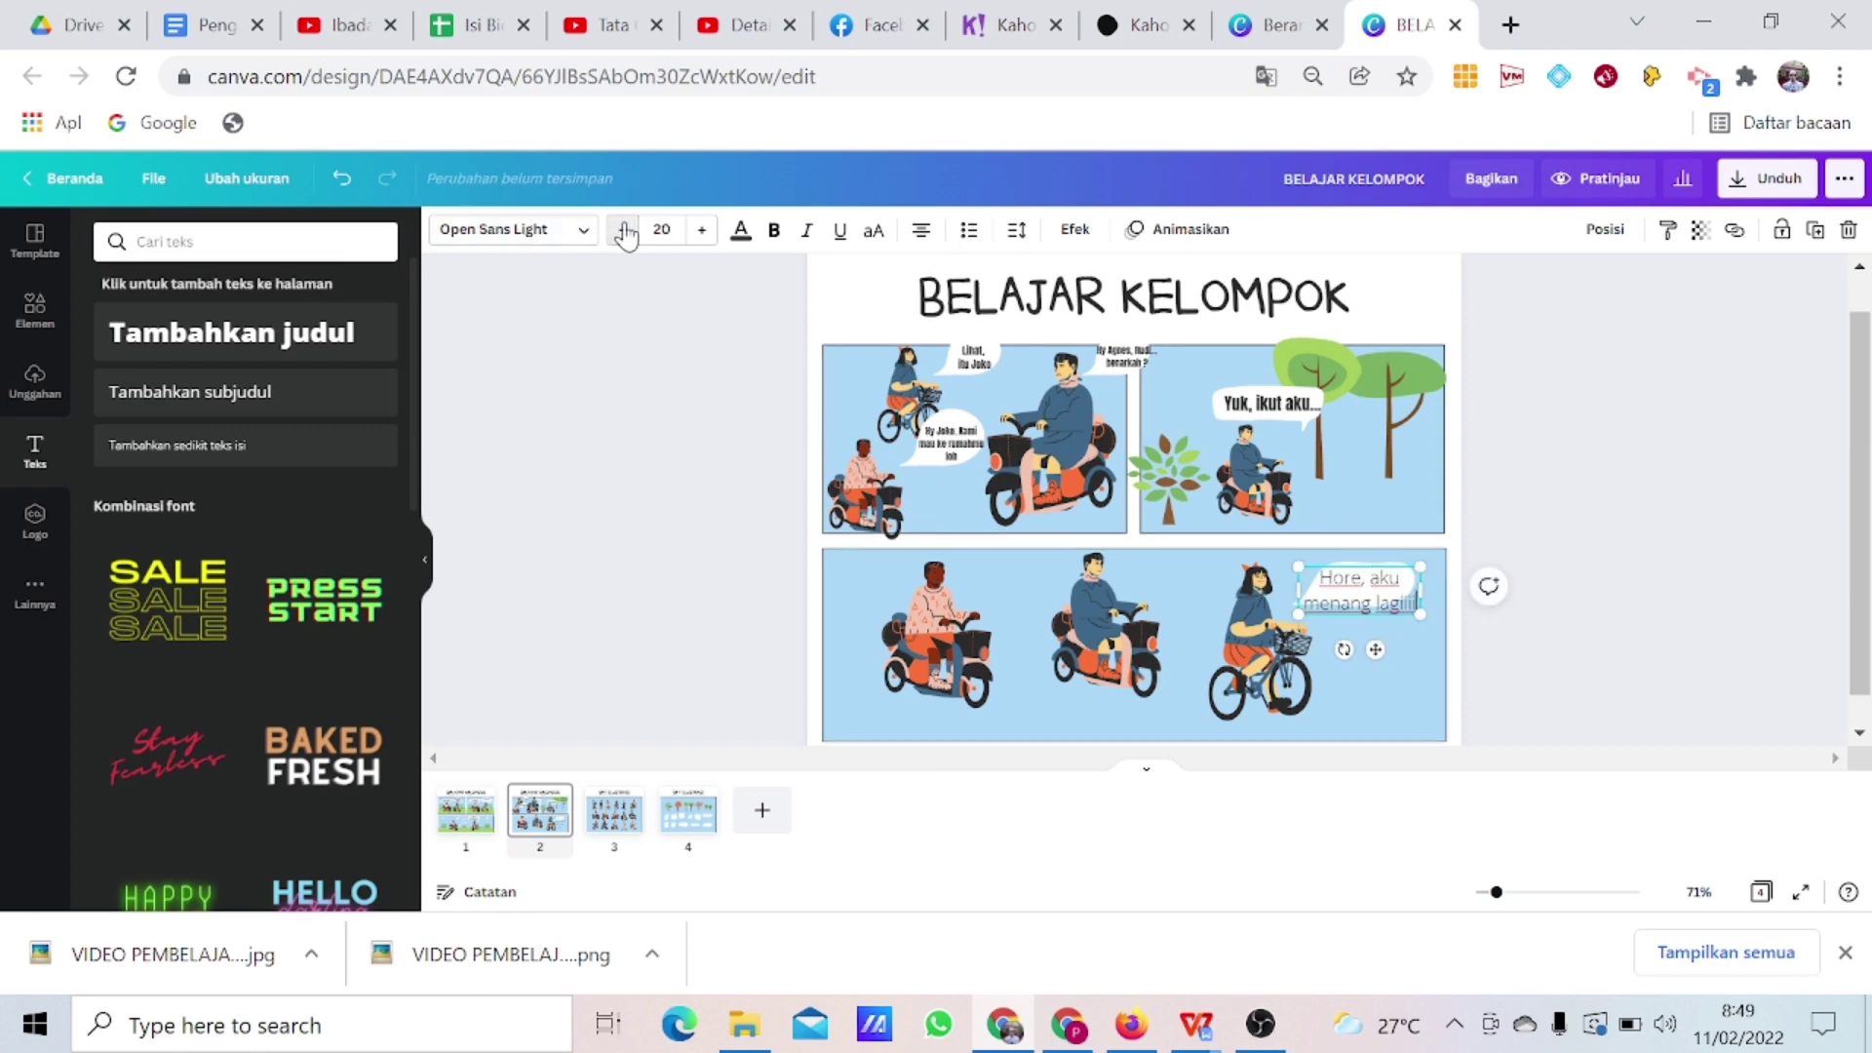
left_click(622, 230)
left_click(622, 231)
left_click(624, 231)
left_click(624, 231)
left_click(624, 231)
left_click(624, 232)
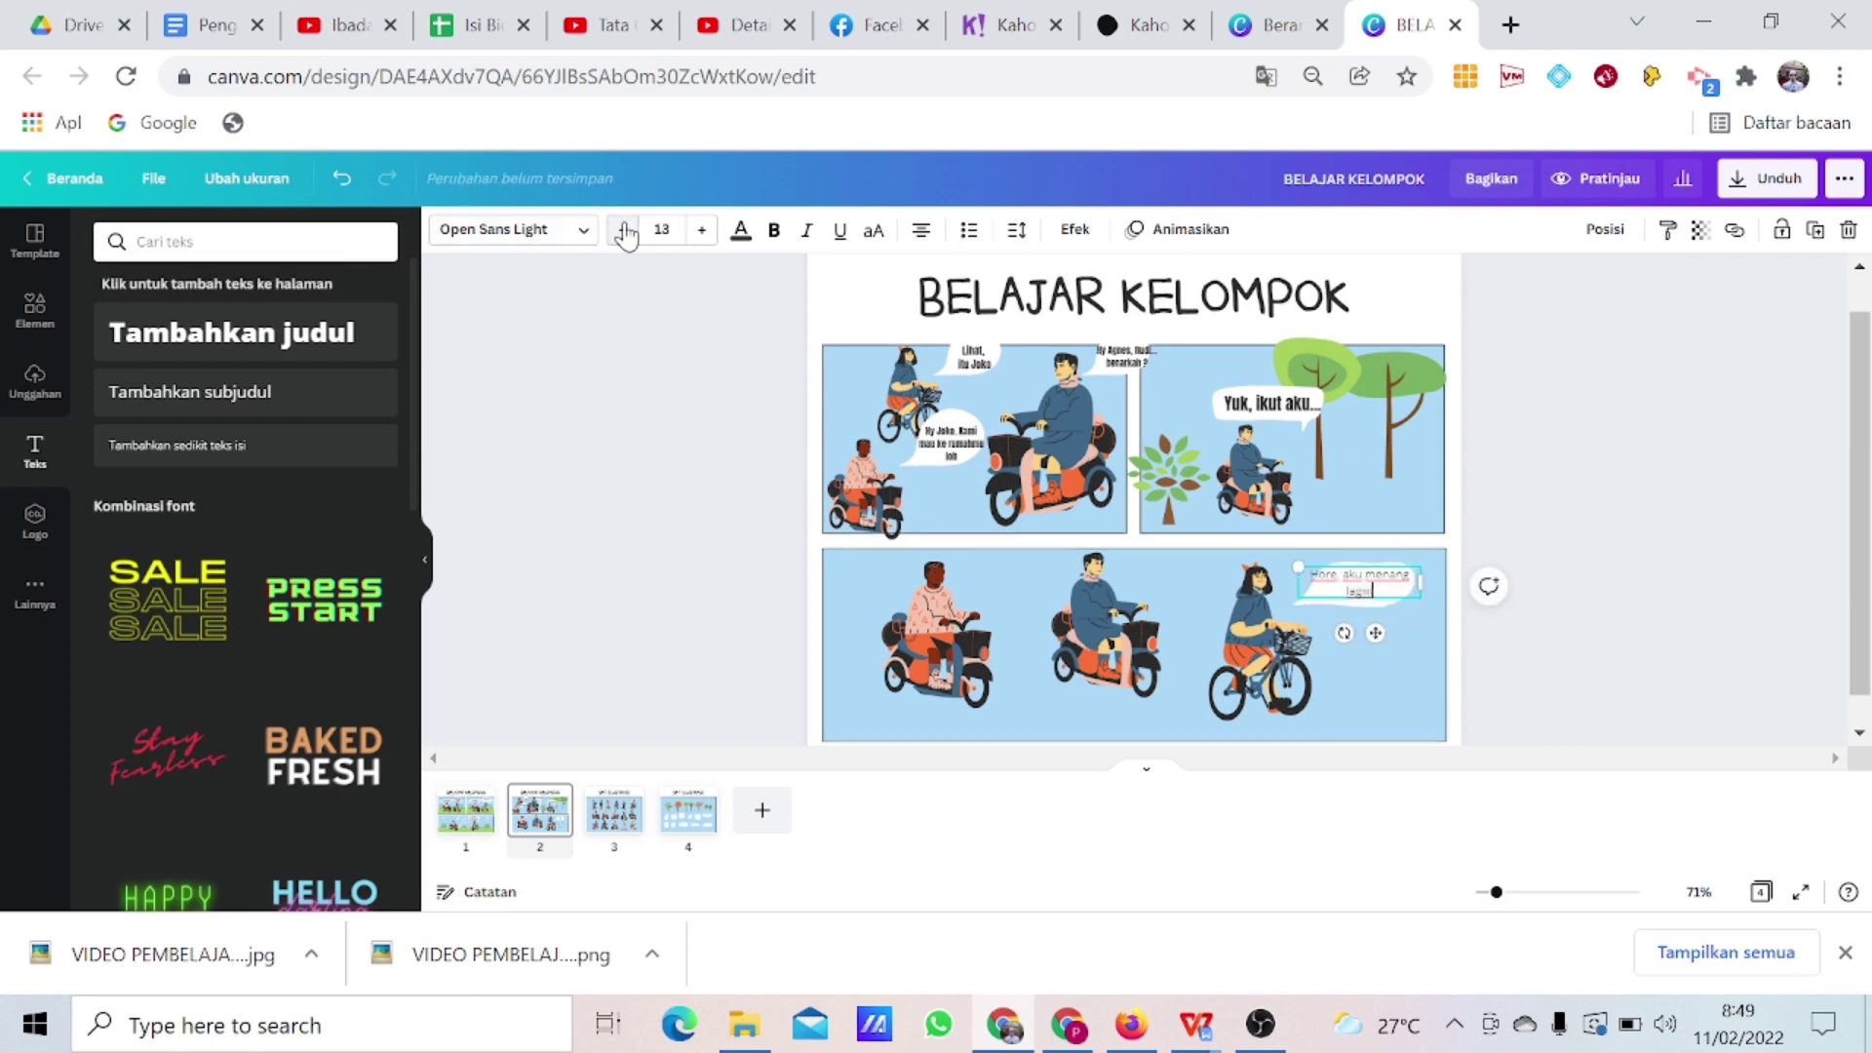
left_click(624, 231)
left_click(624, 231)
left_click(624, 231)
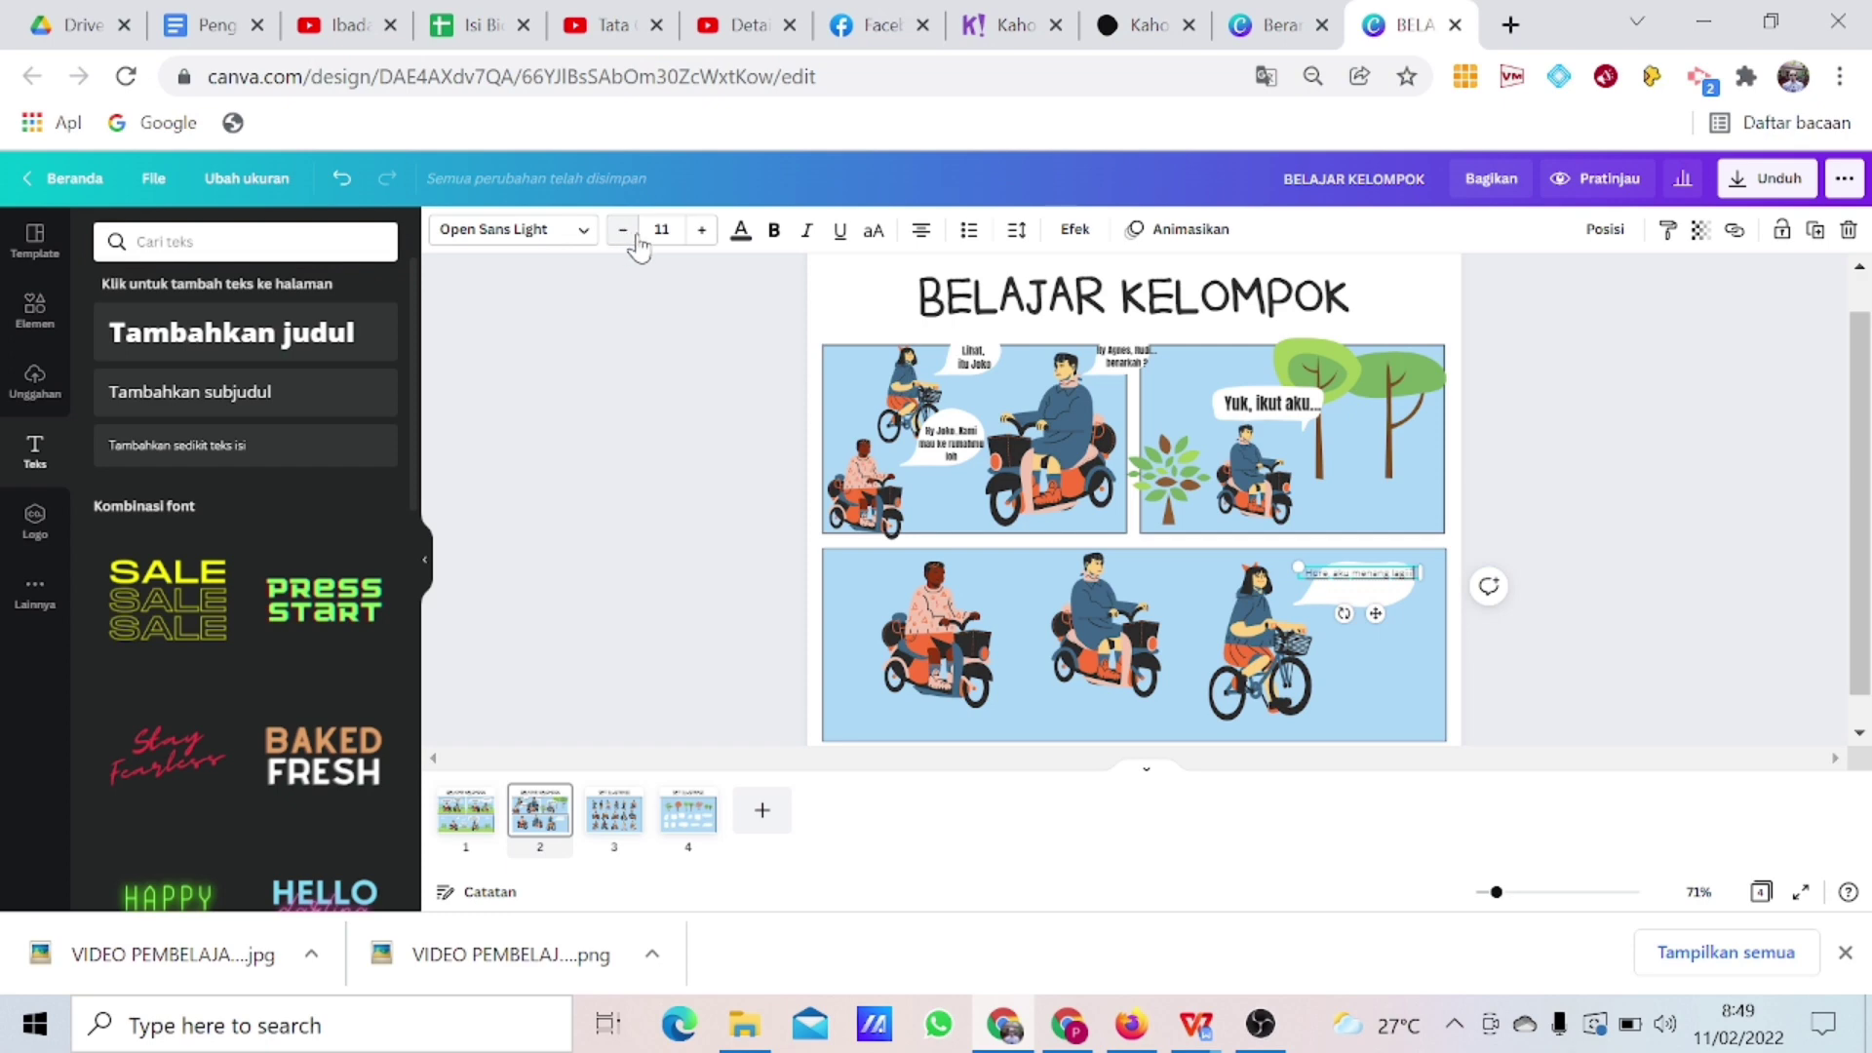
left_click(702, 230)
left_click(702, 231)
left_click(702, 230)
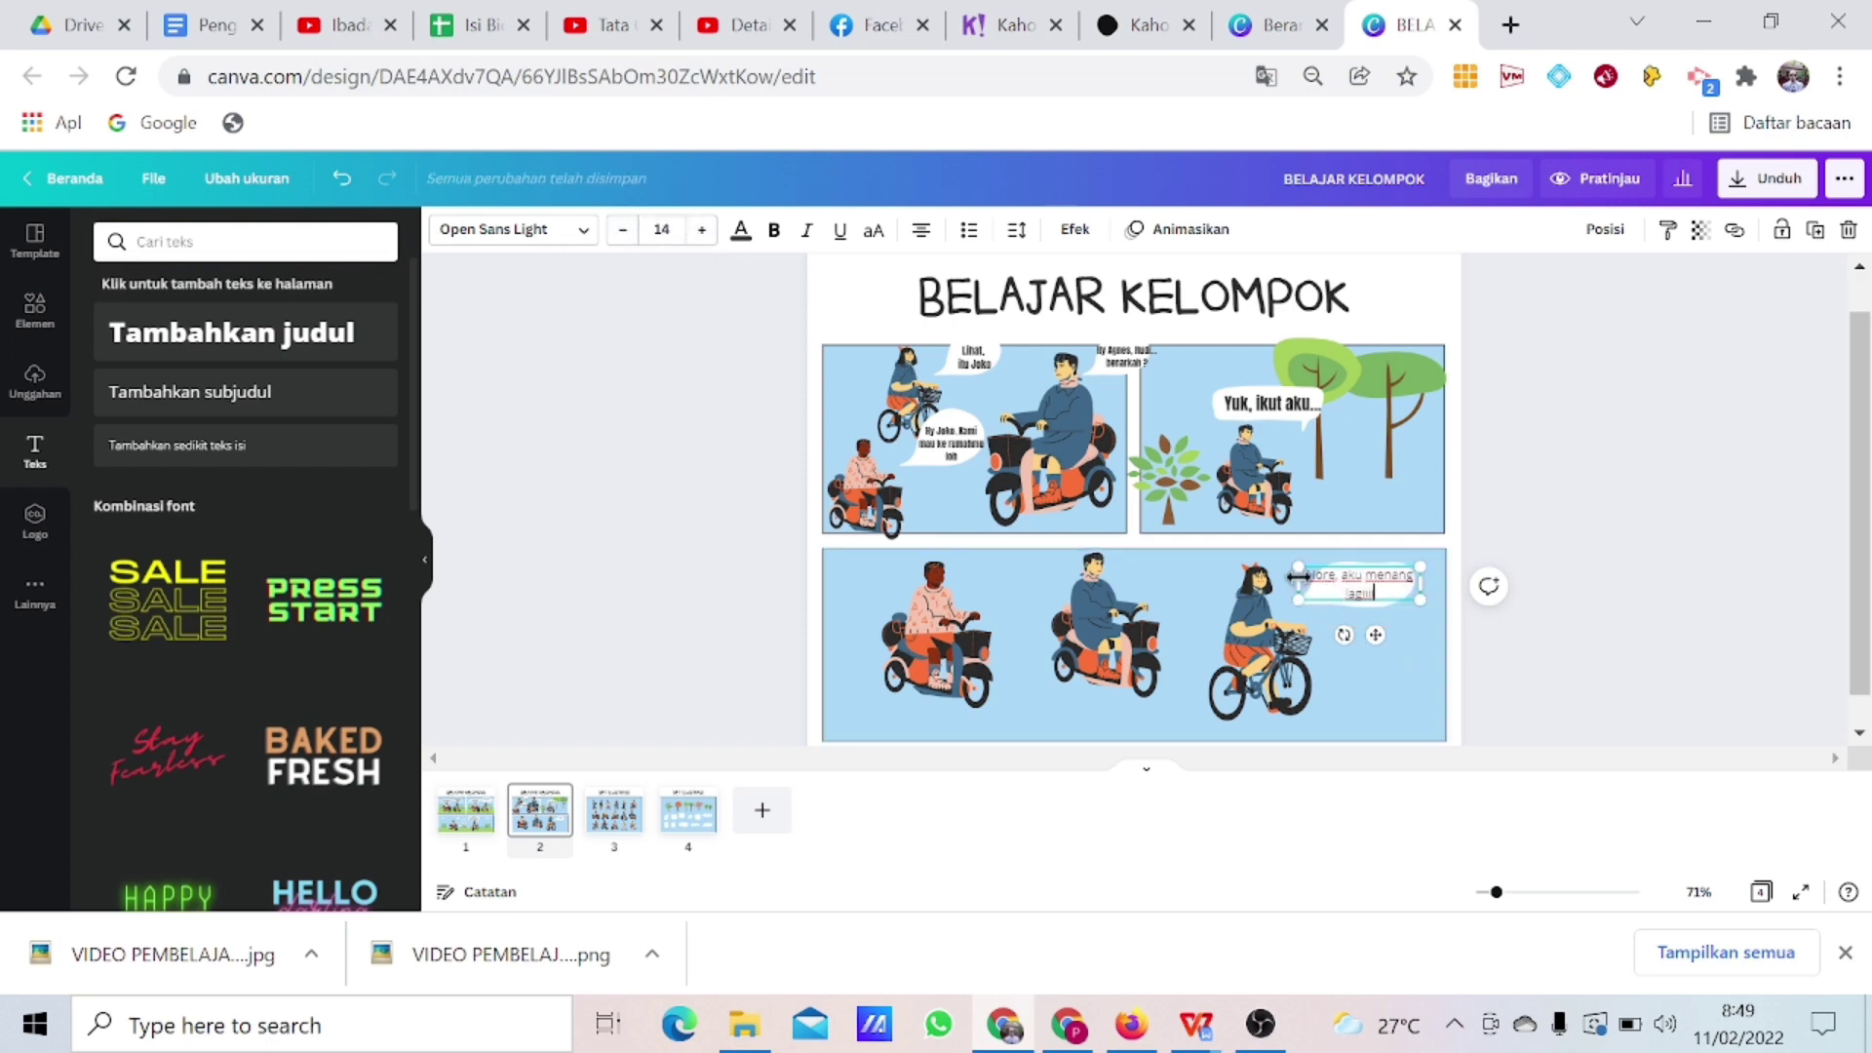
left_click_drag(1313, 583, 1317, 583)
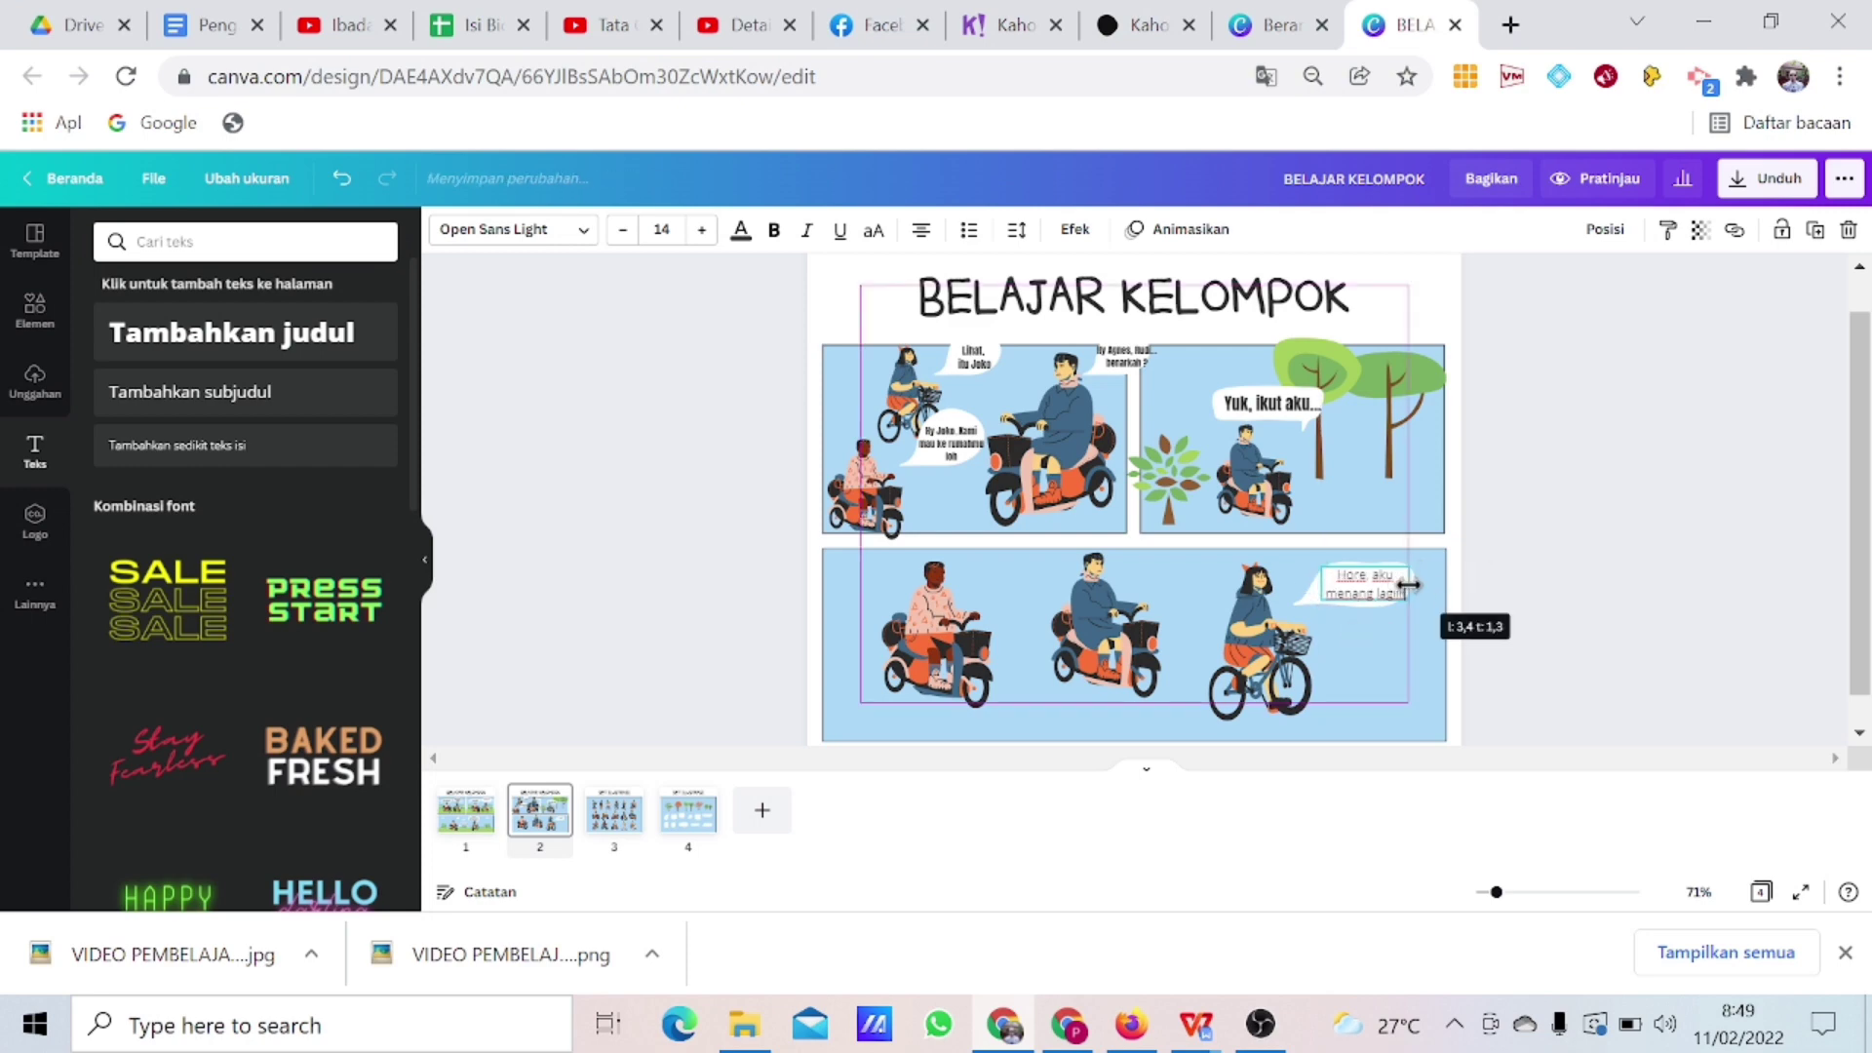
left_click(1673, 607)
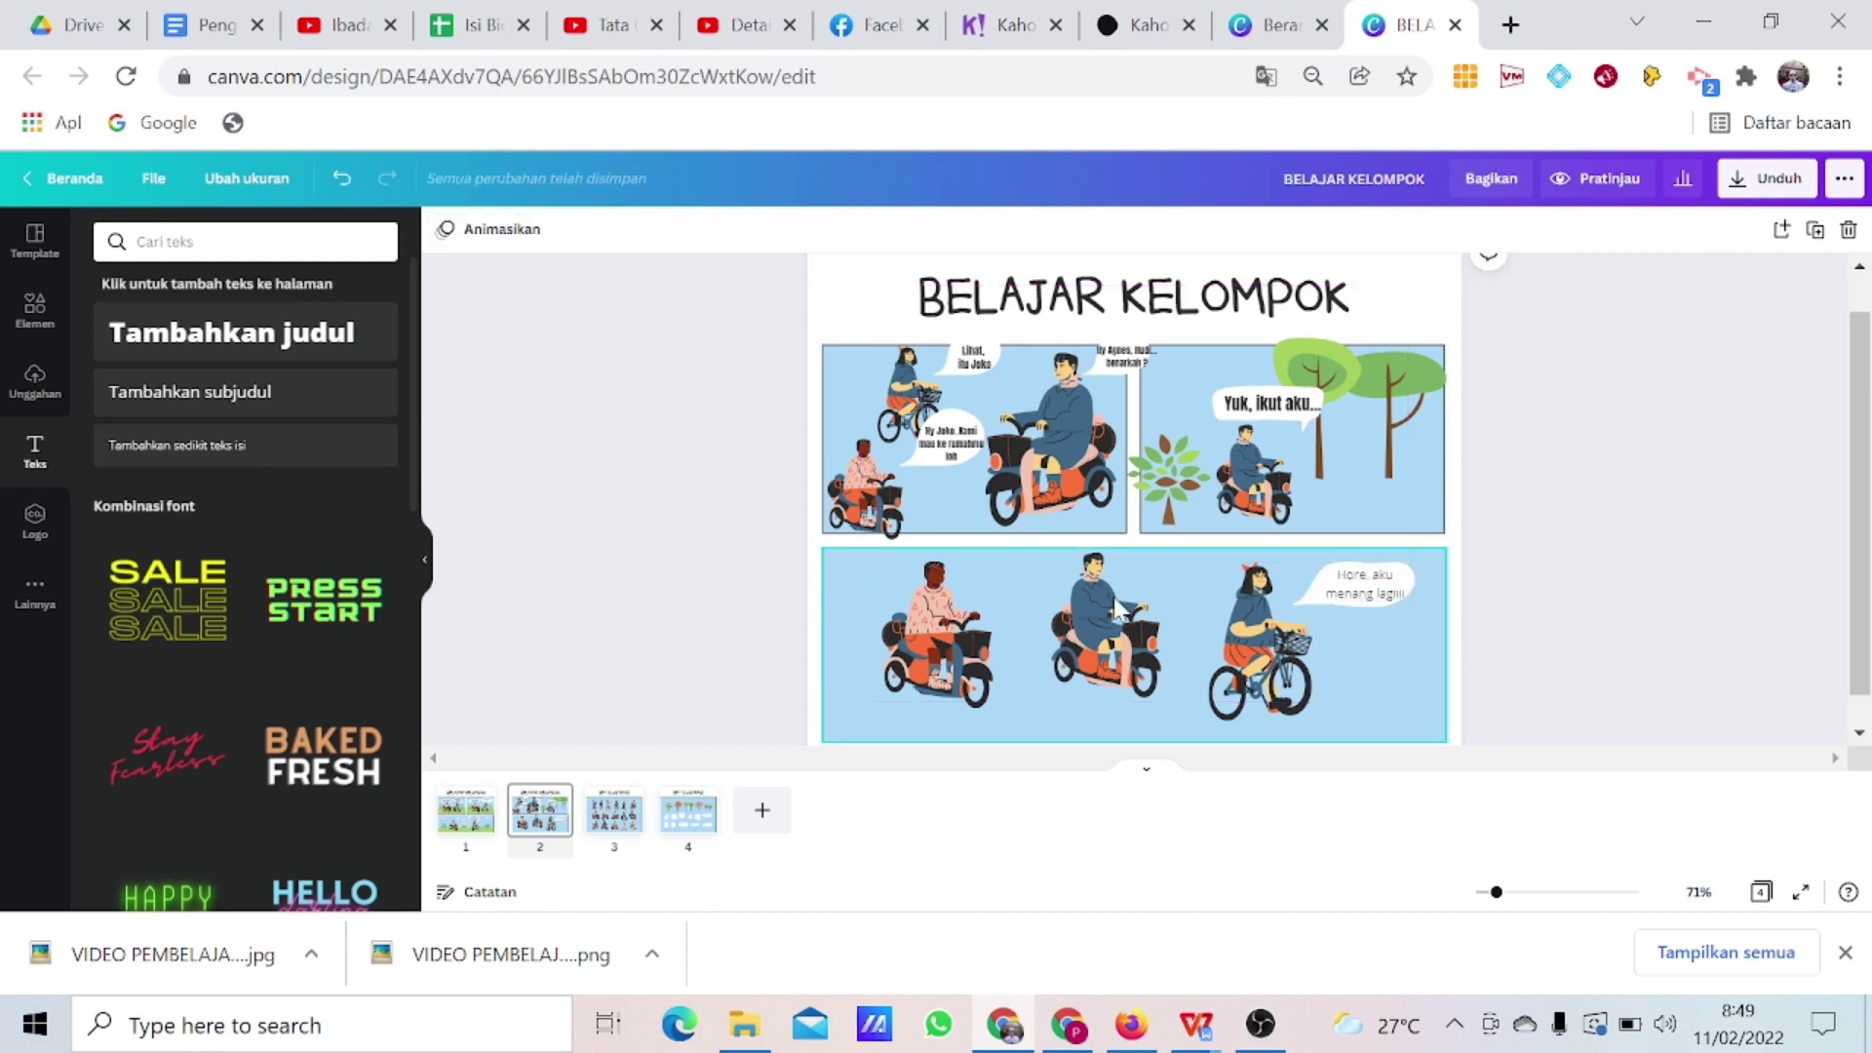
Replace the title on page 1 with "ENERGI".
left_click(477, 800)
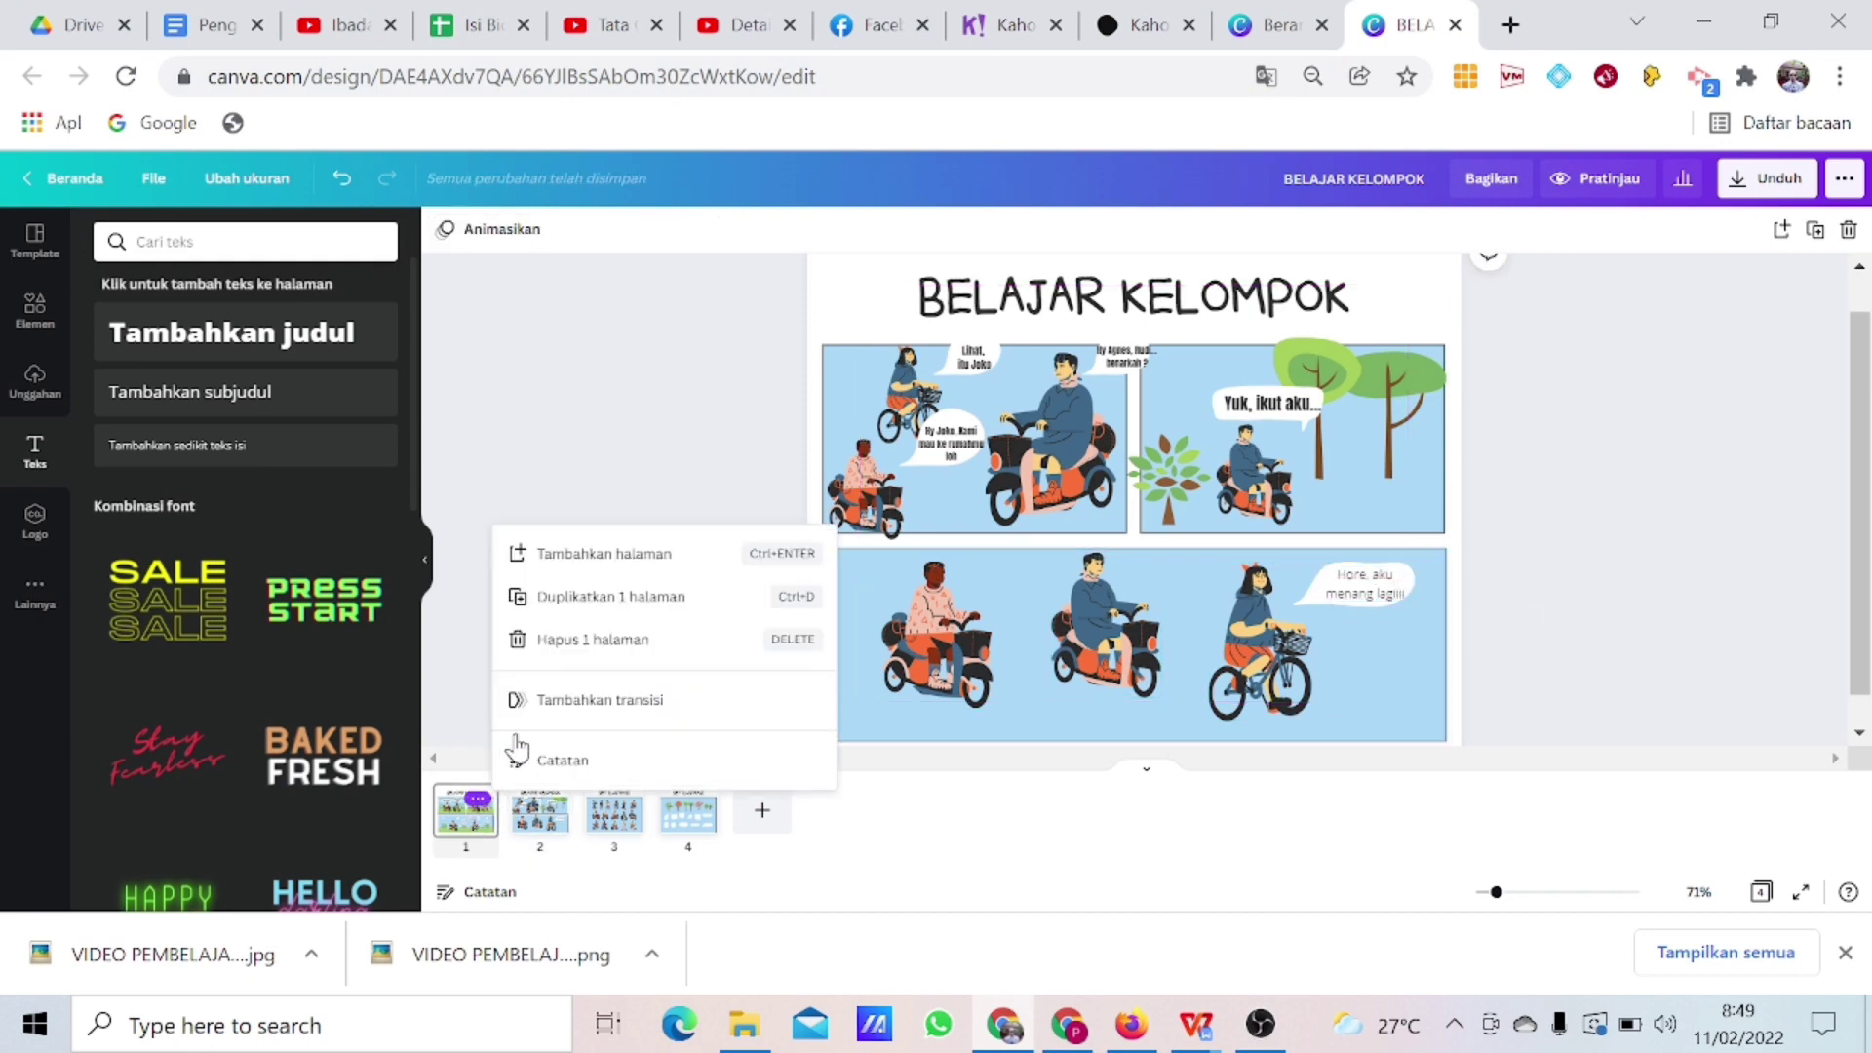
left_click(663, 379)
left_click(1047, 310)
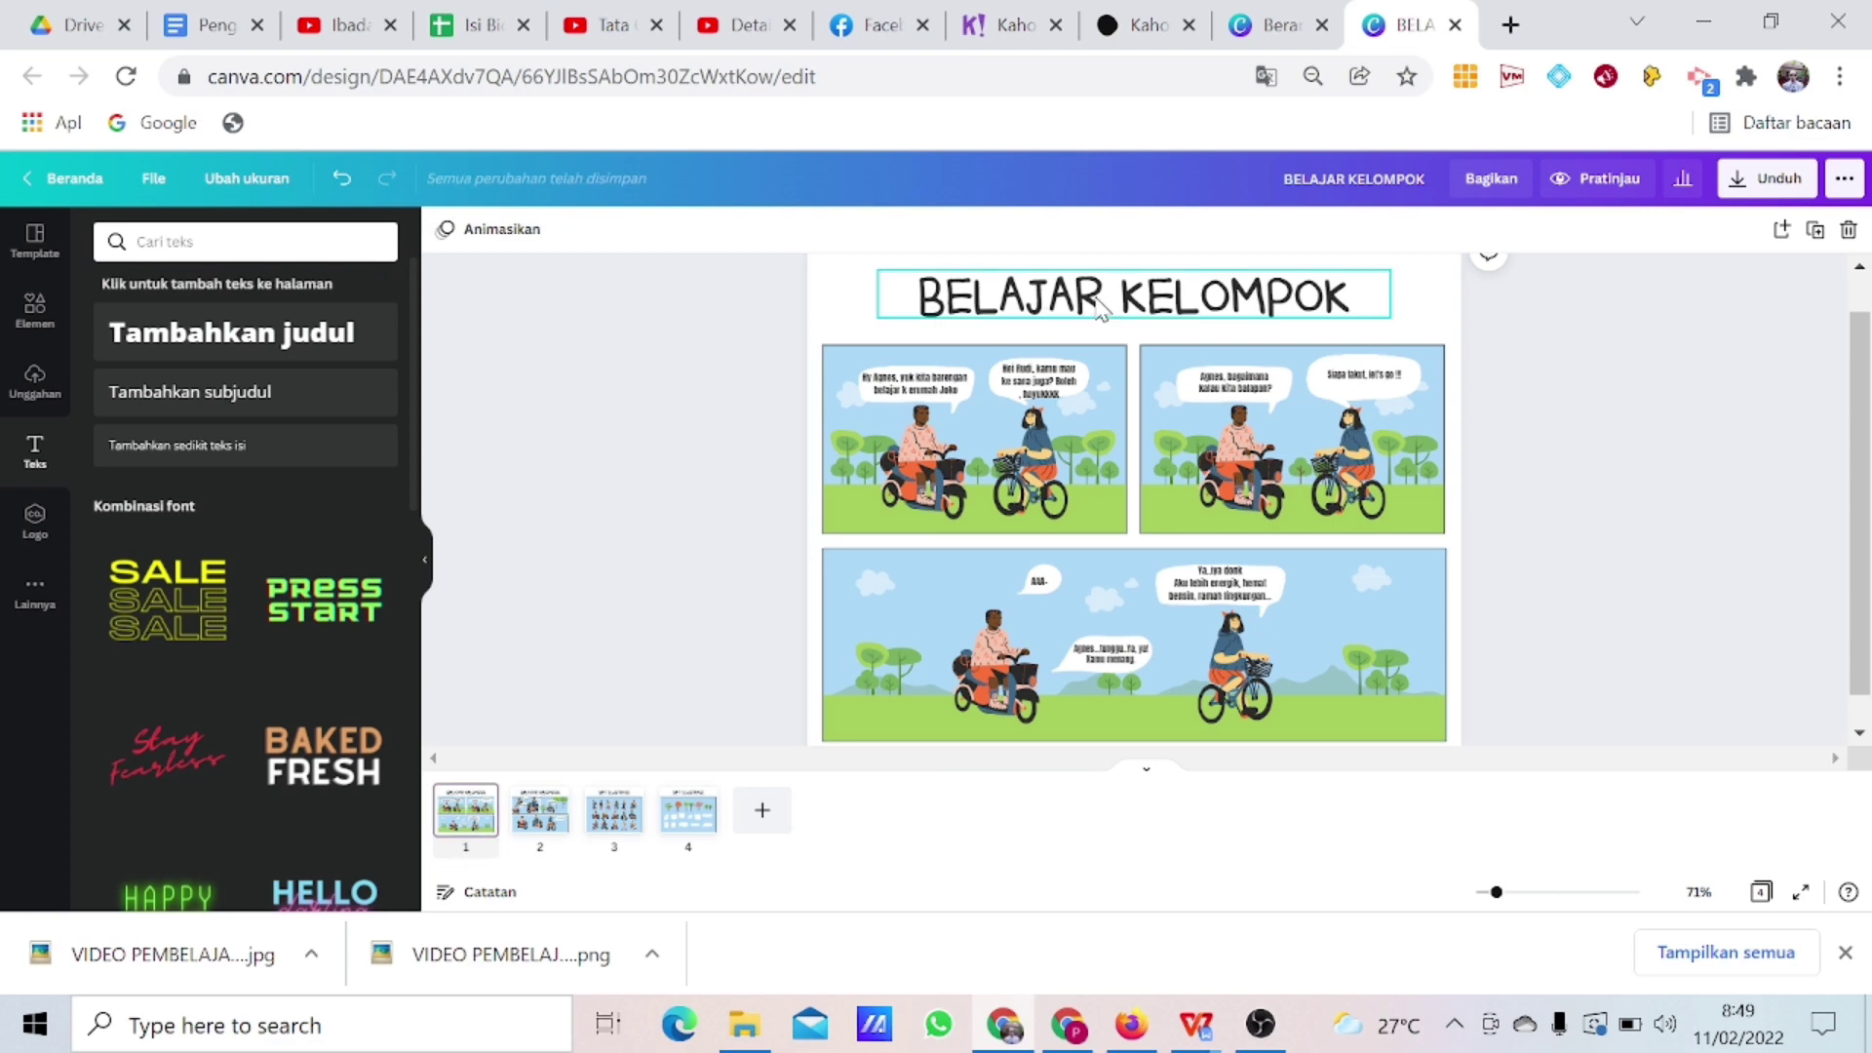
triple_click(1358, 293)
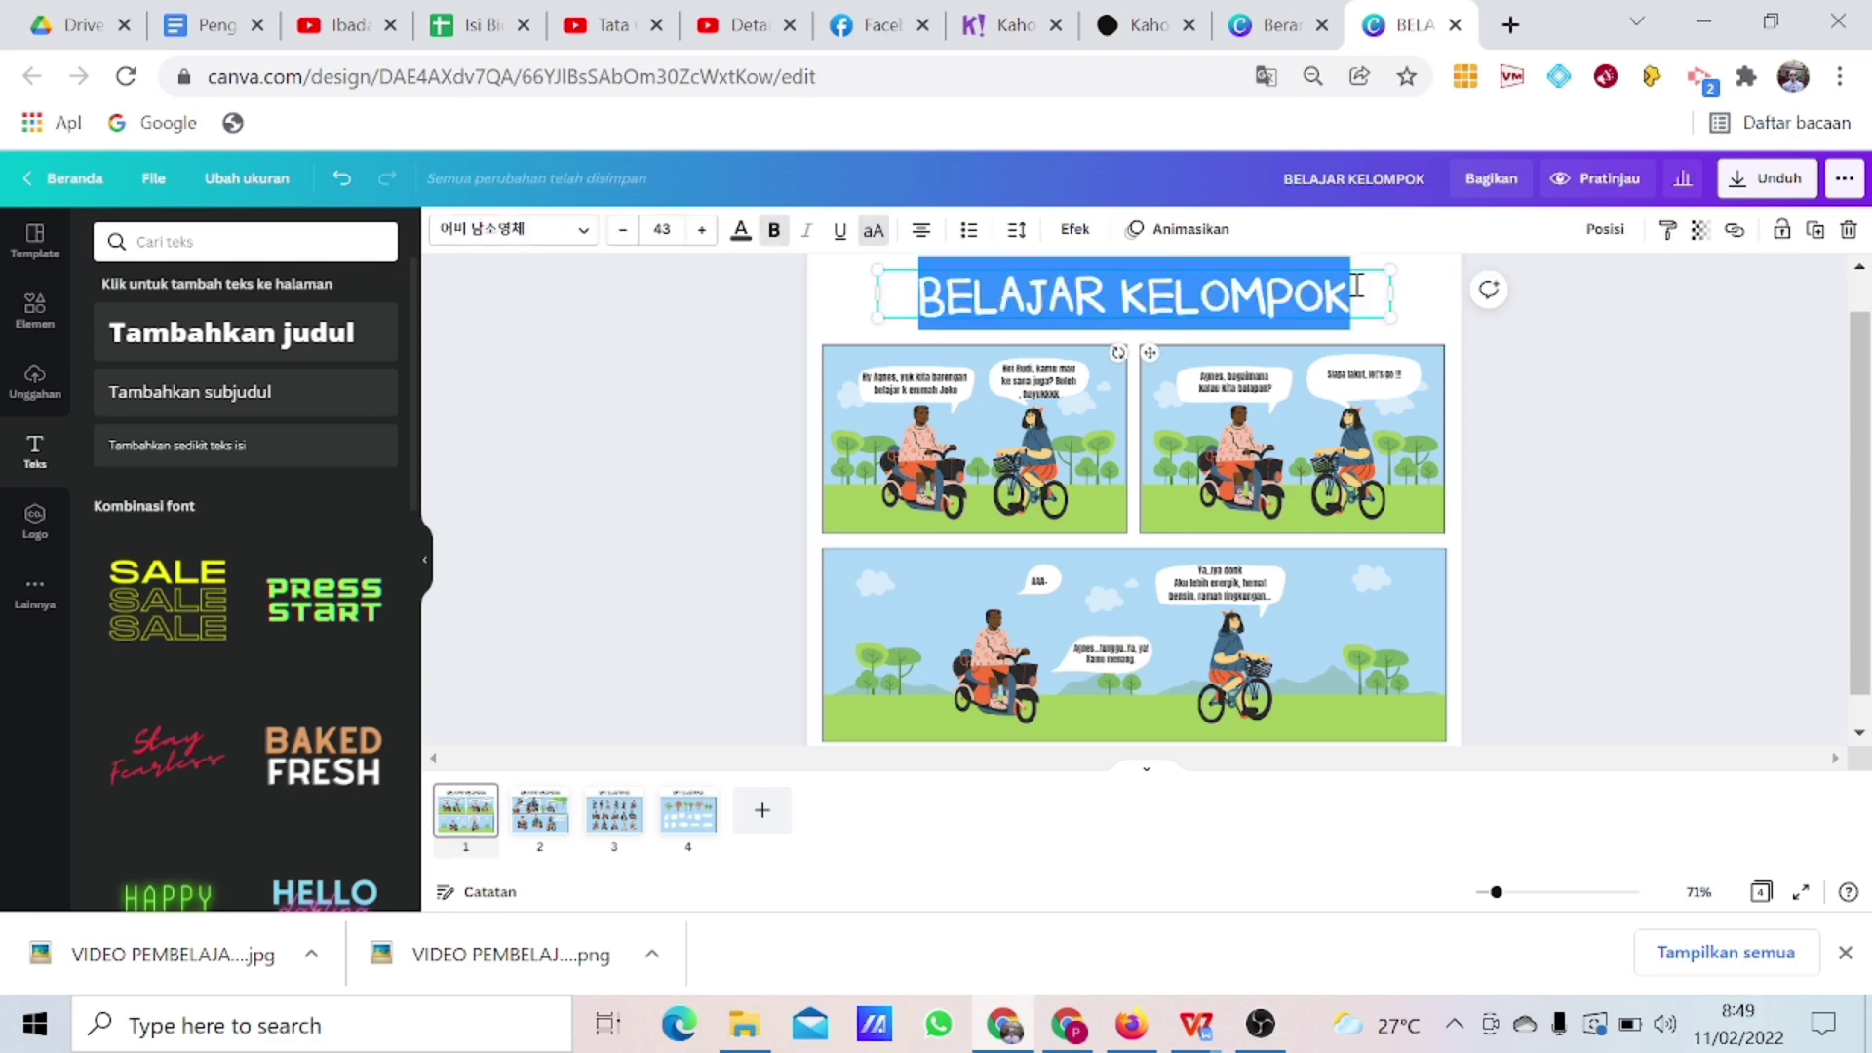
type("ENER")
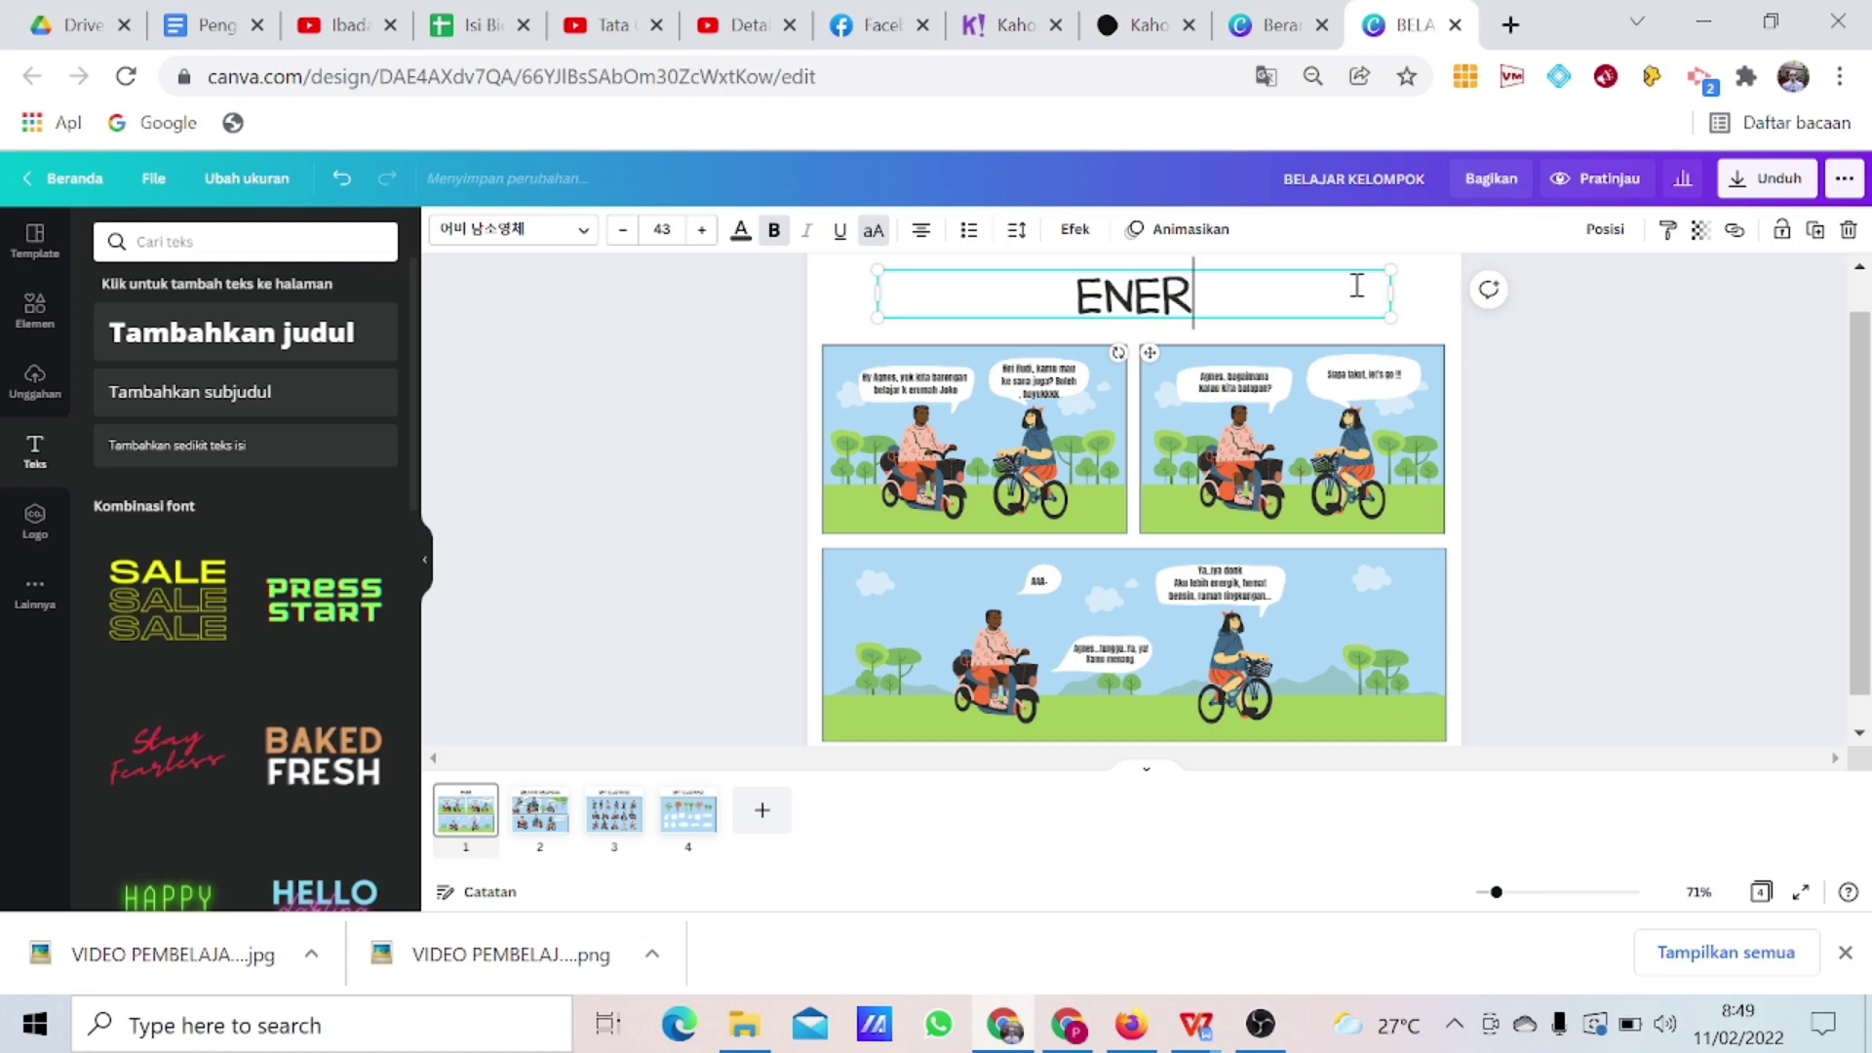
type("GI")
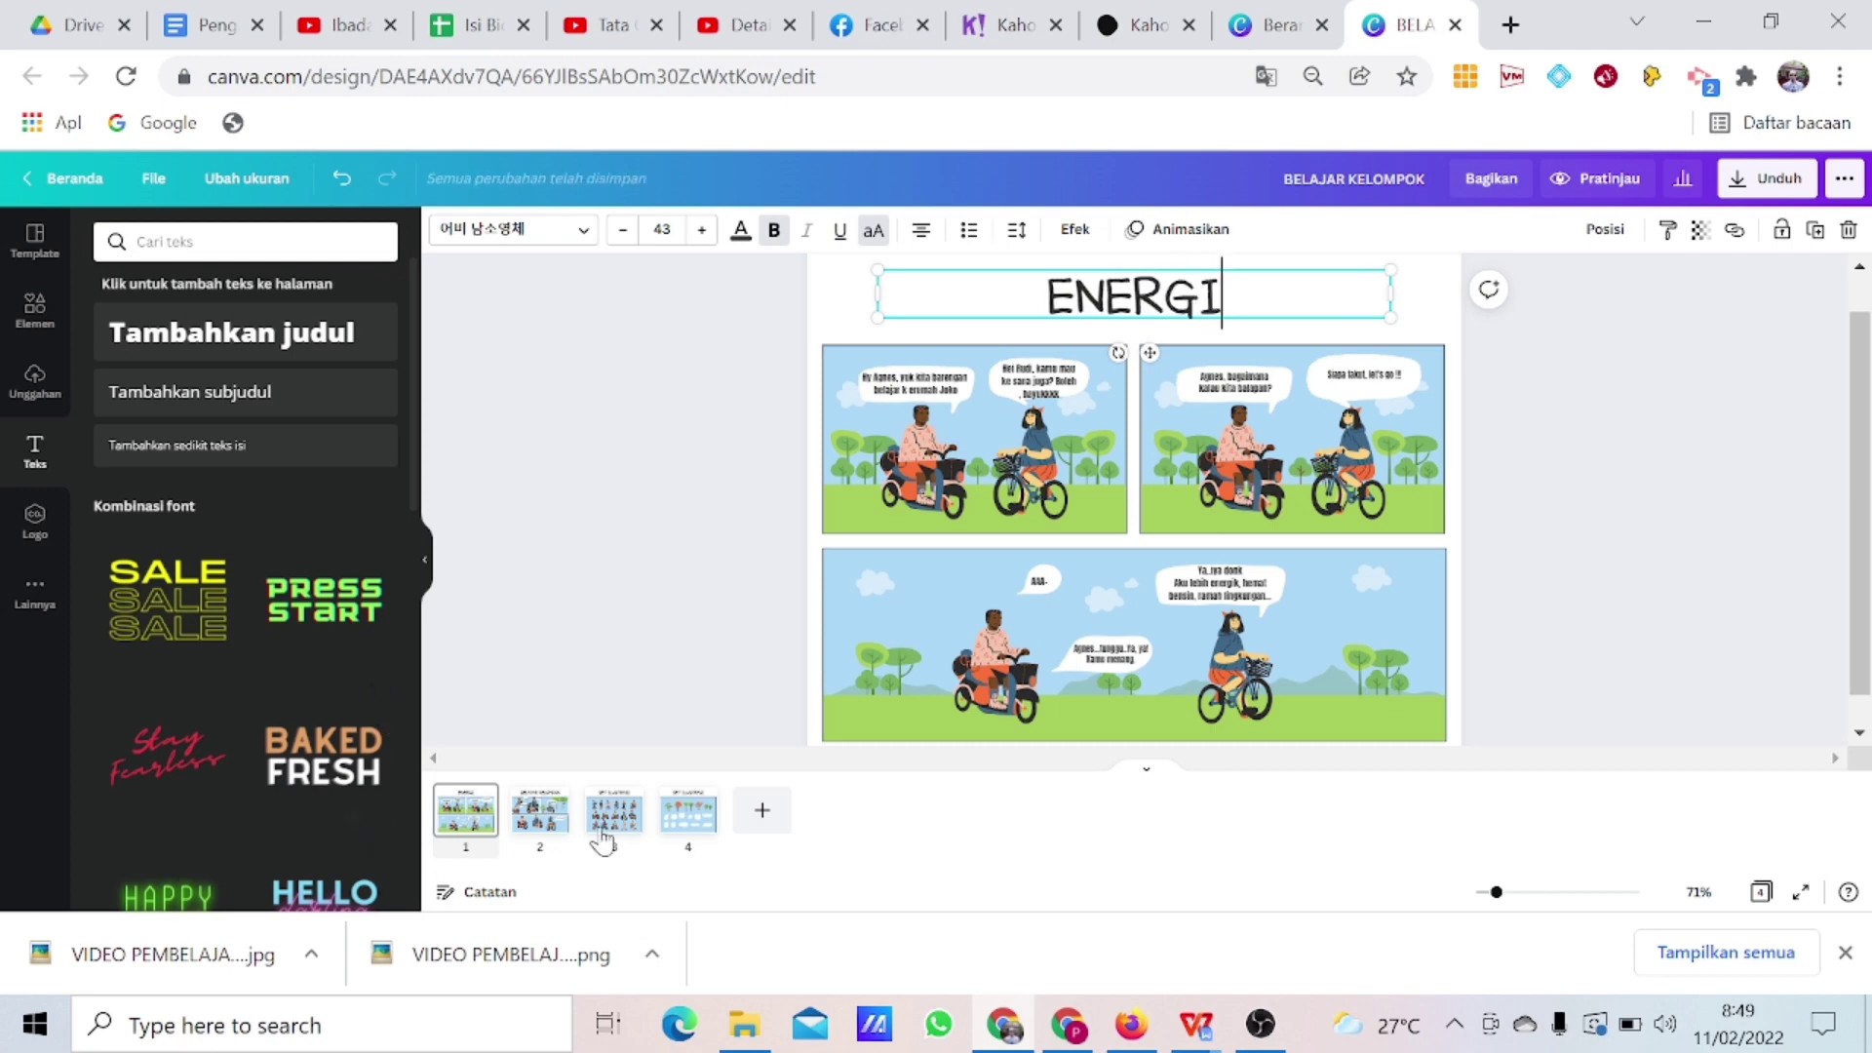
Replace the title on page 2 with "ENERGI" as well.
left_click(539, 811)
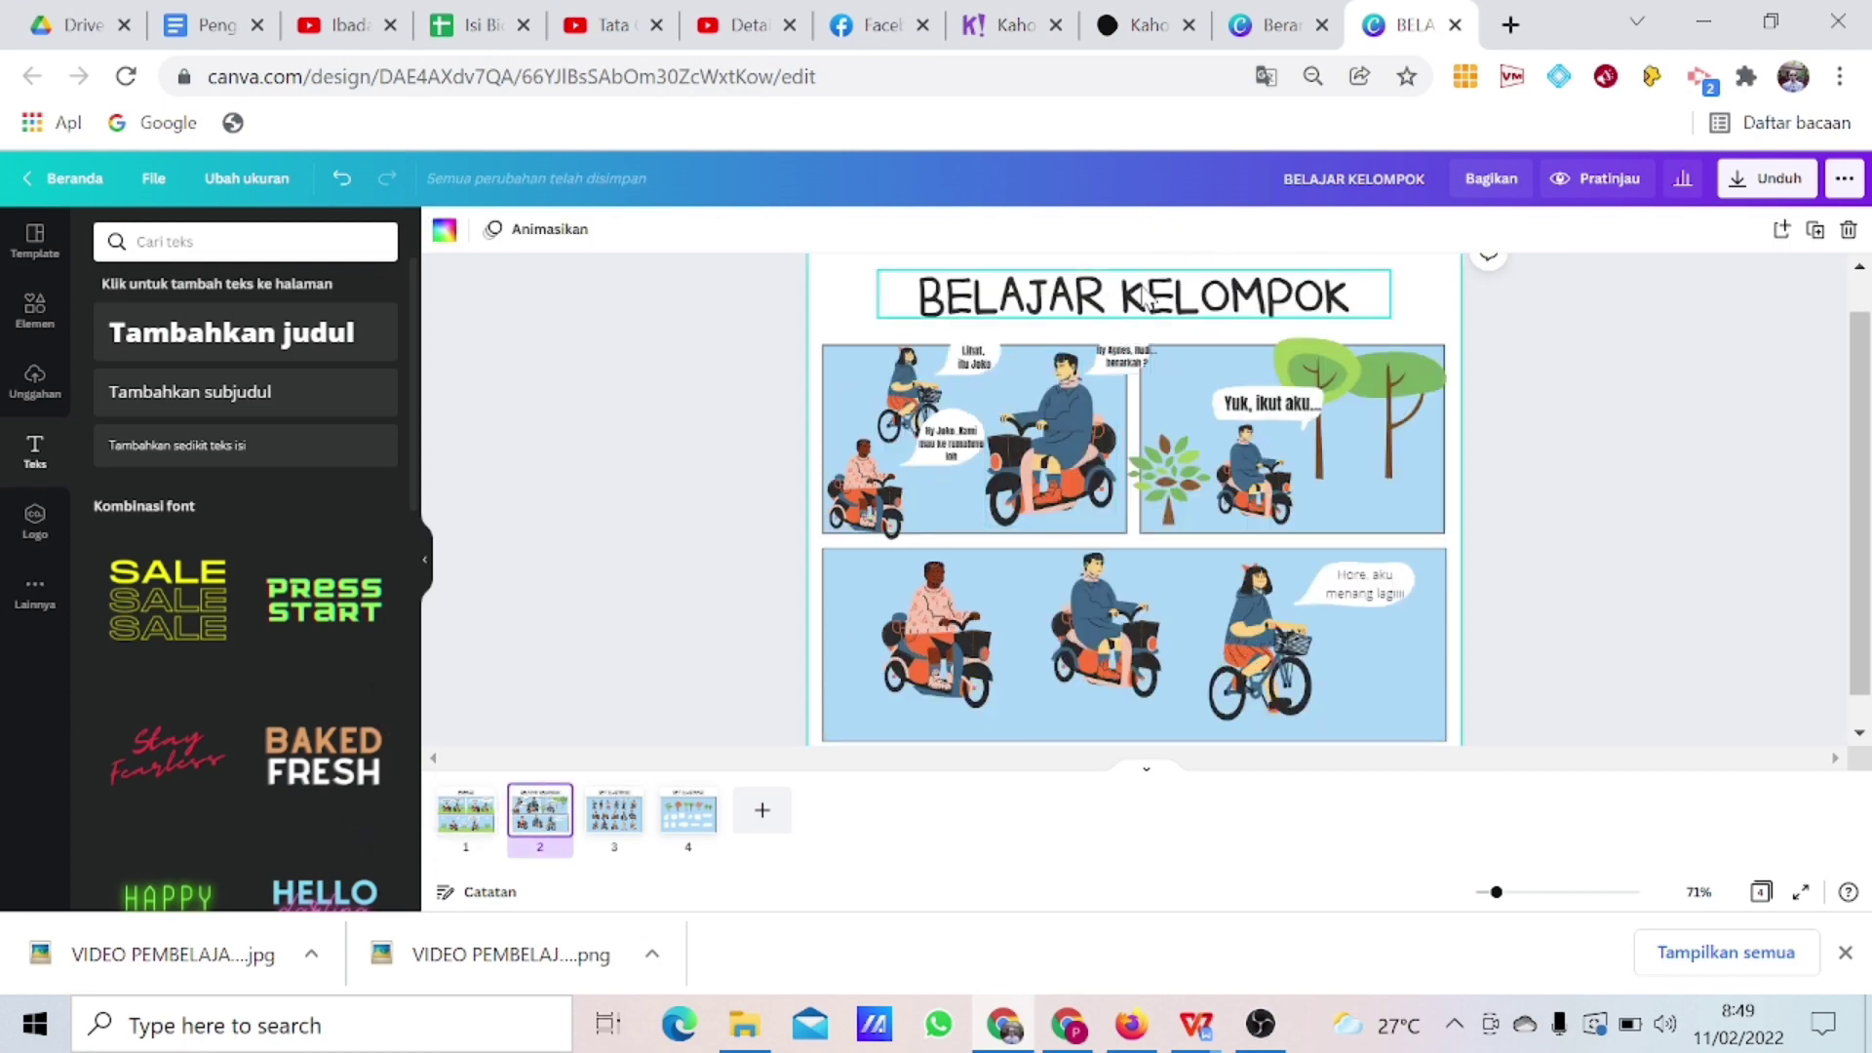
left_click(1149, 302)
left_click_drag(1353, 295, 924, 292)
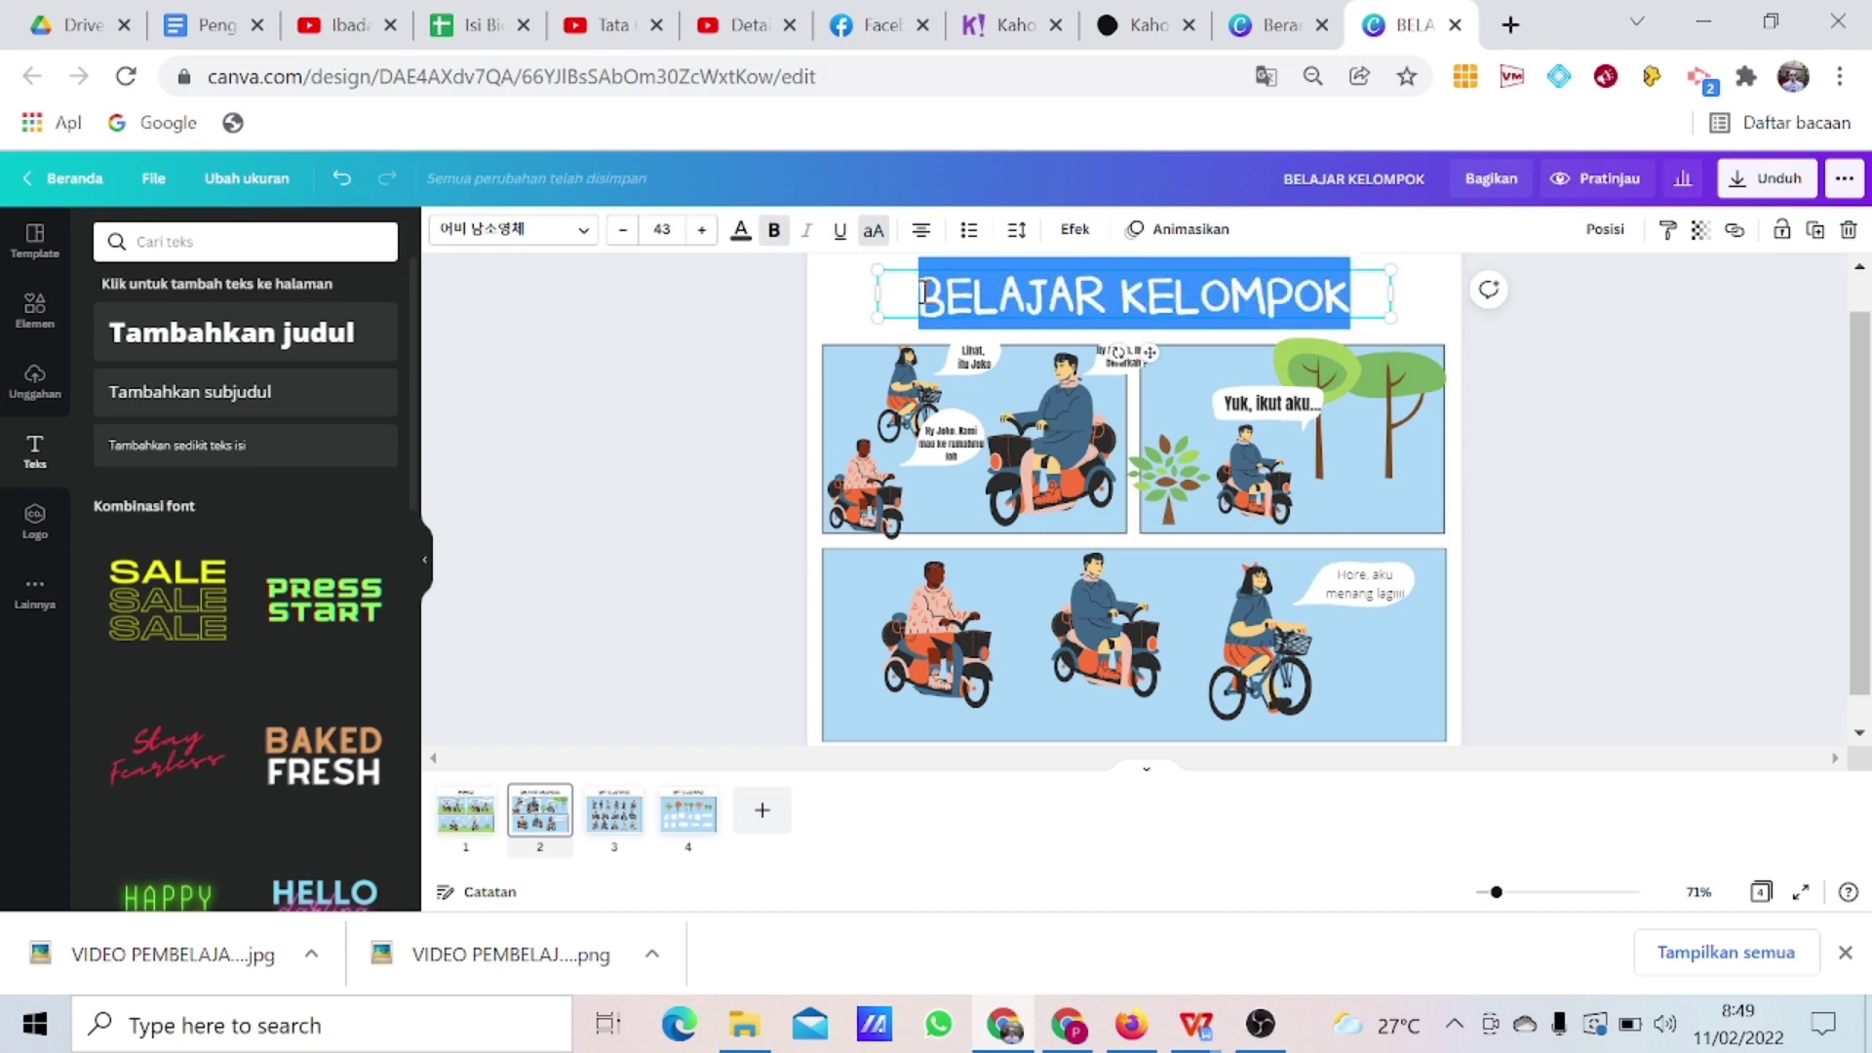
type("ENERGH")
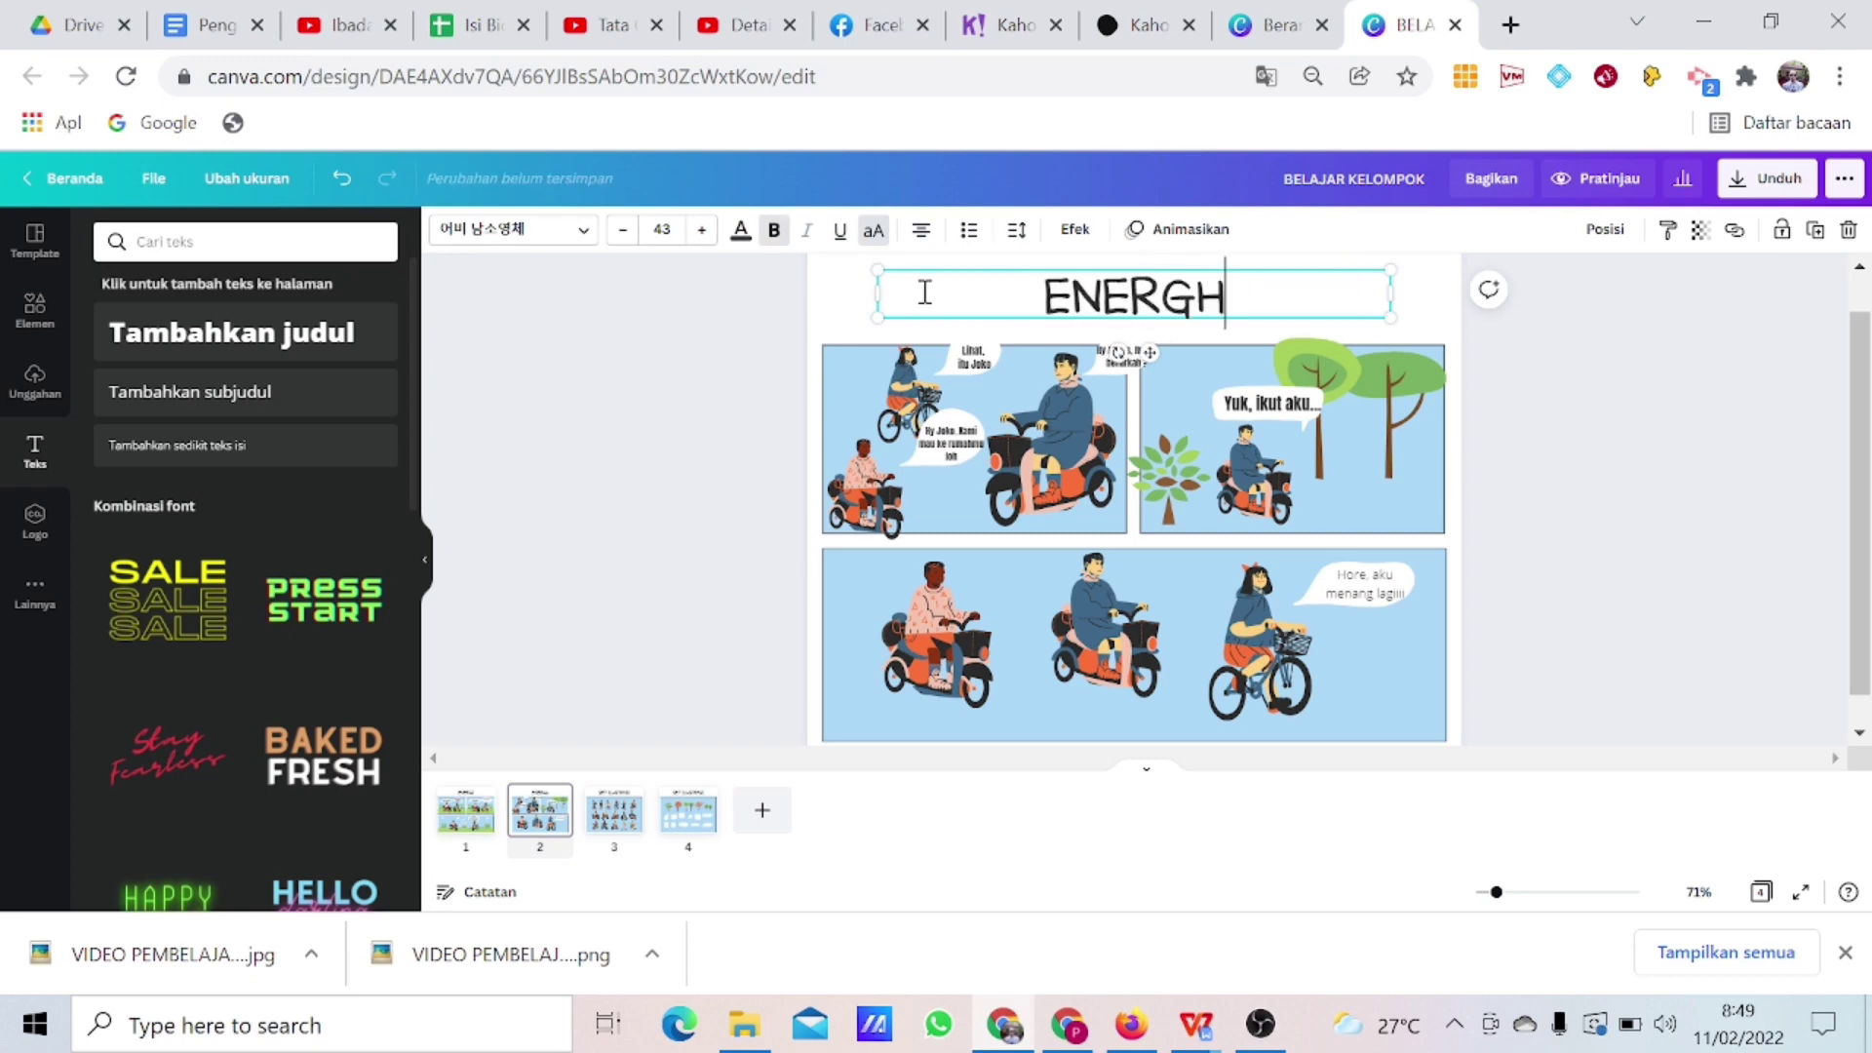
key("BackSpace")
type("I")
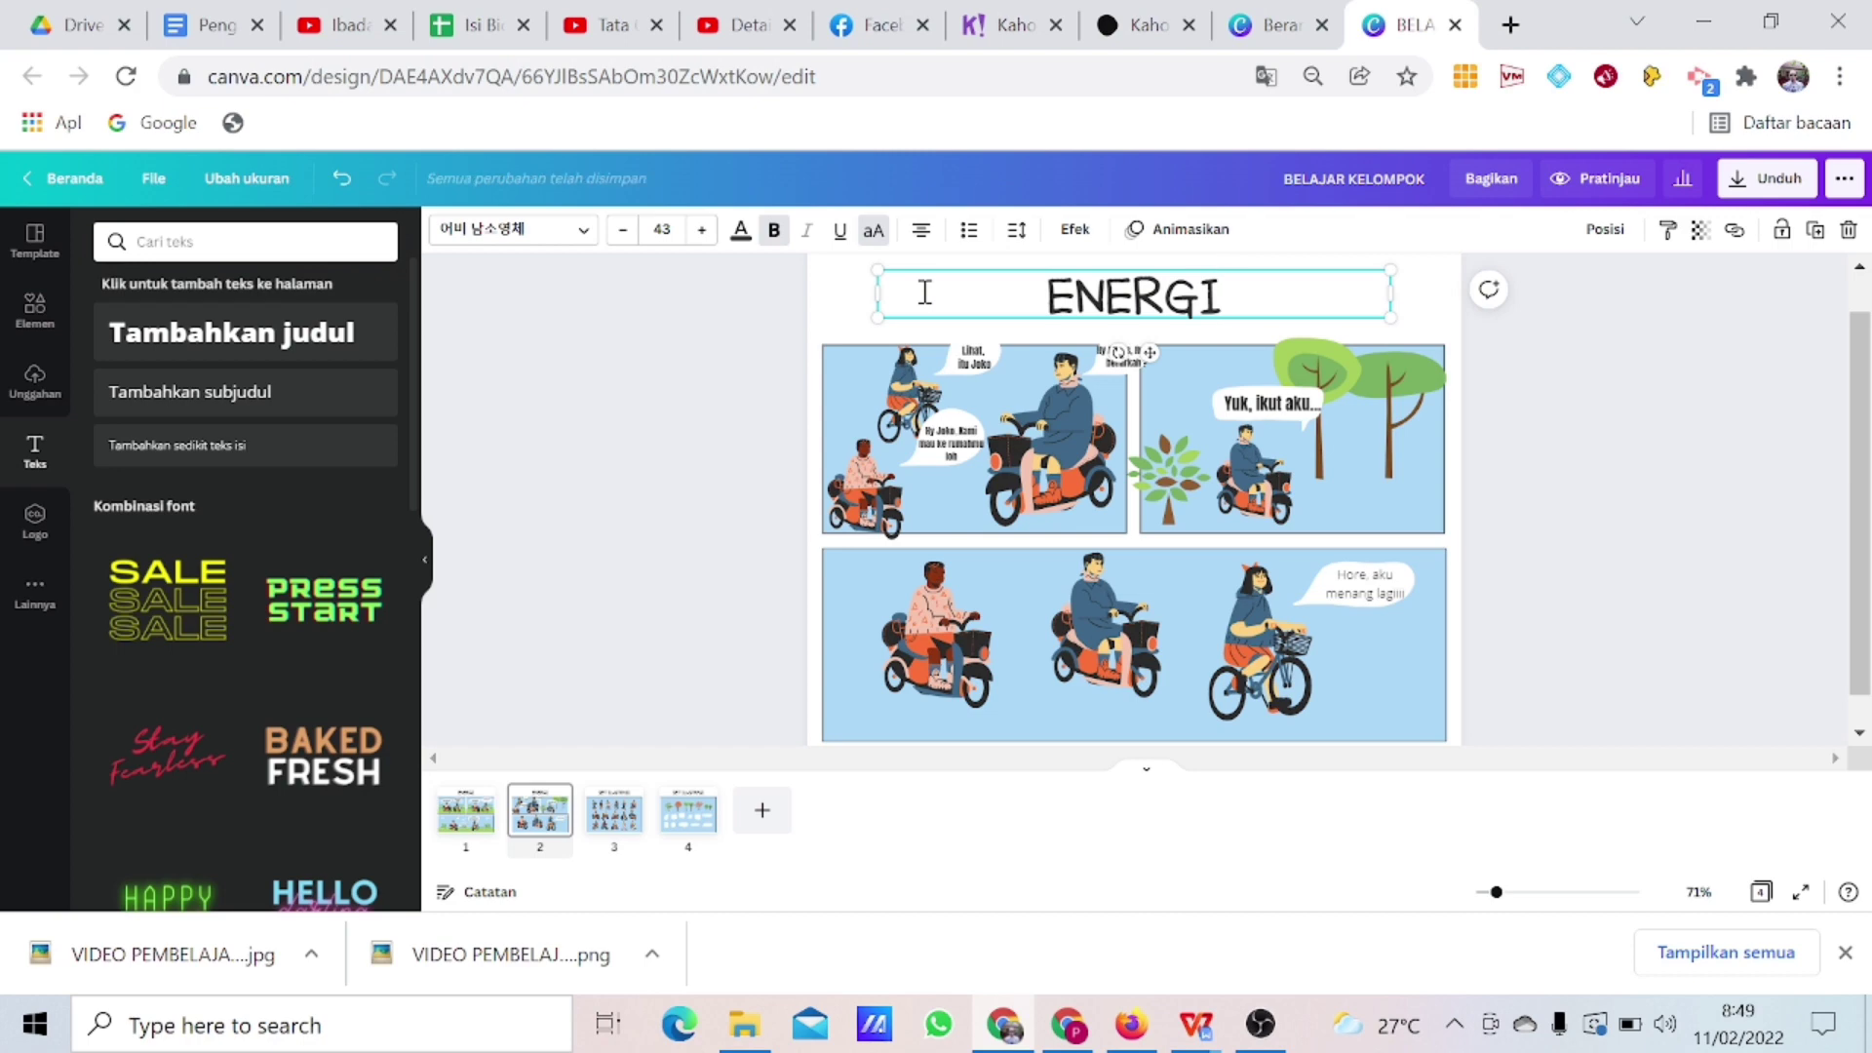
left_click(1109, 673)
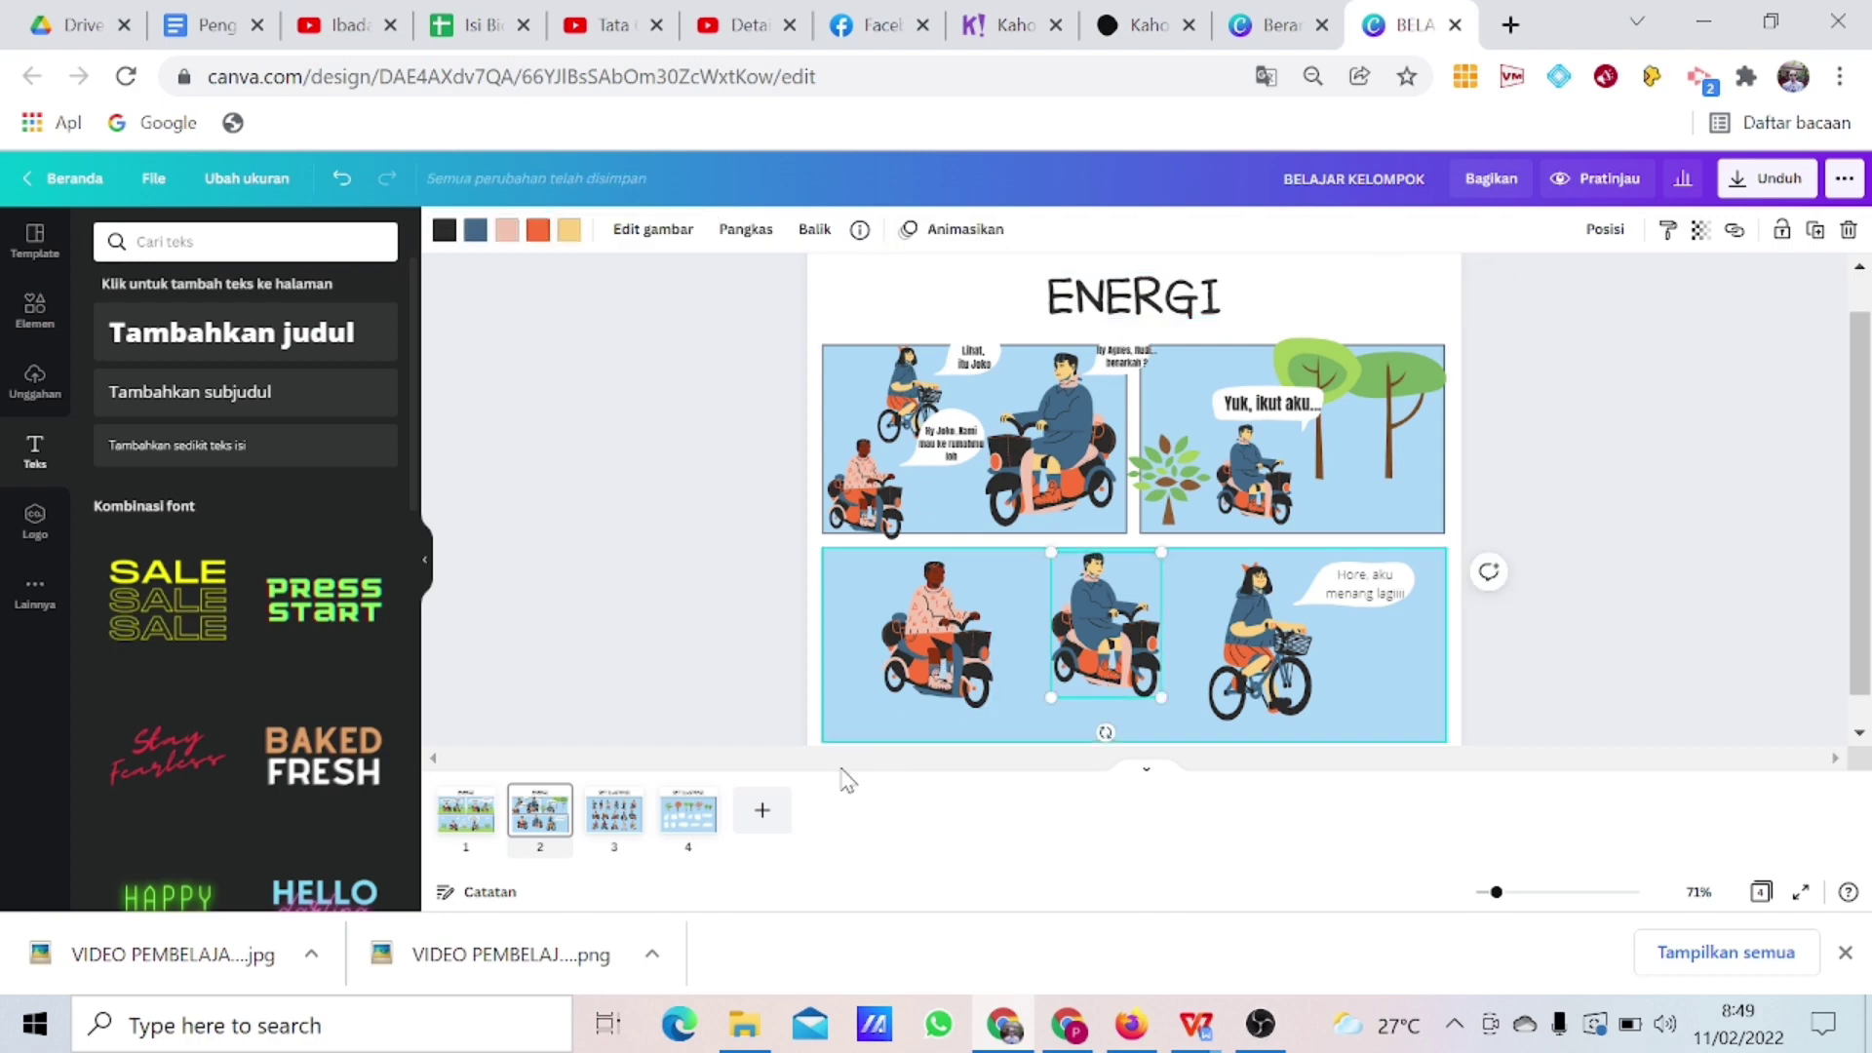
Copy the wide oval speech bubble from the middle of page 4's last row to page 2, above and between the blue-clothed rider and the cyclist.
left_click(693, 836)
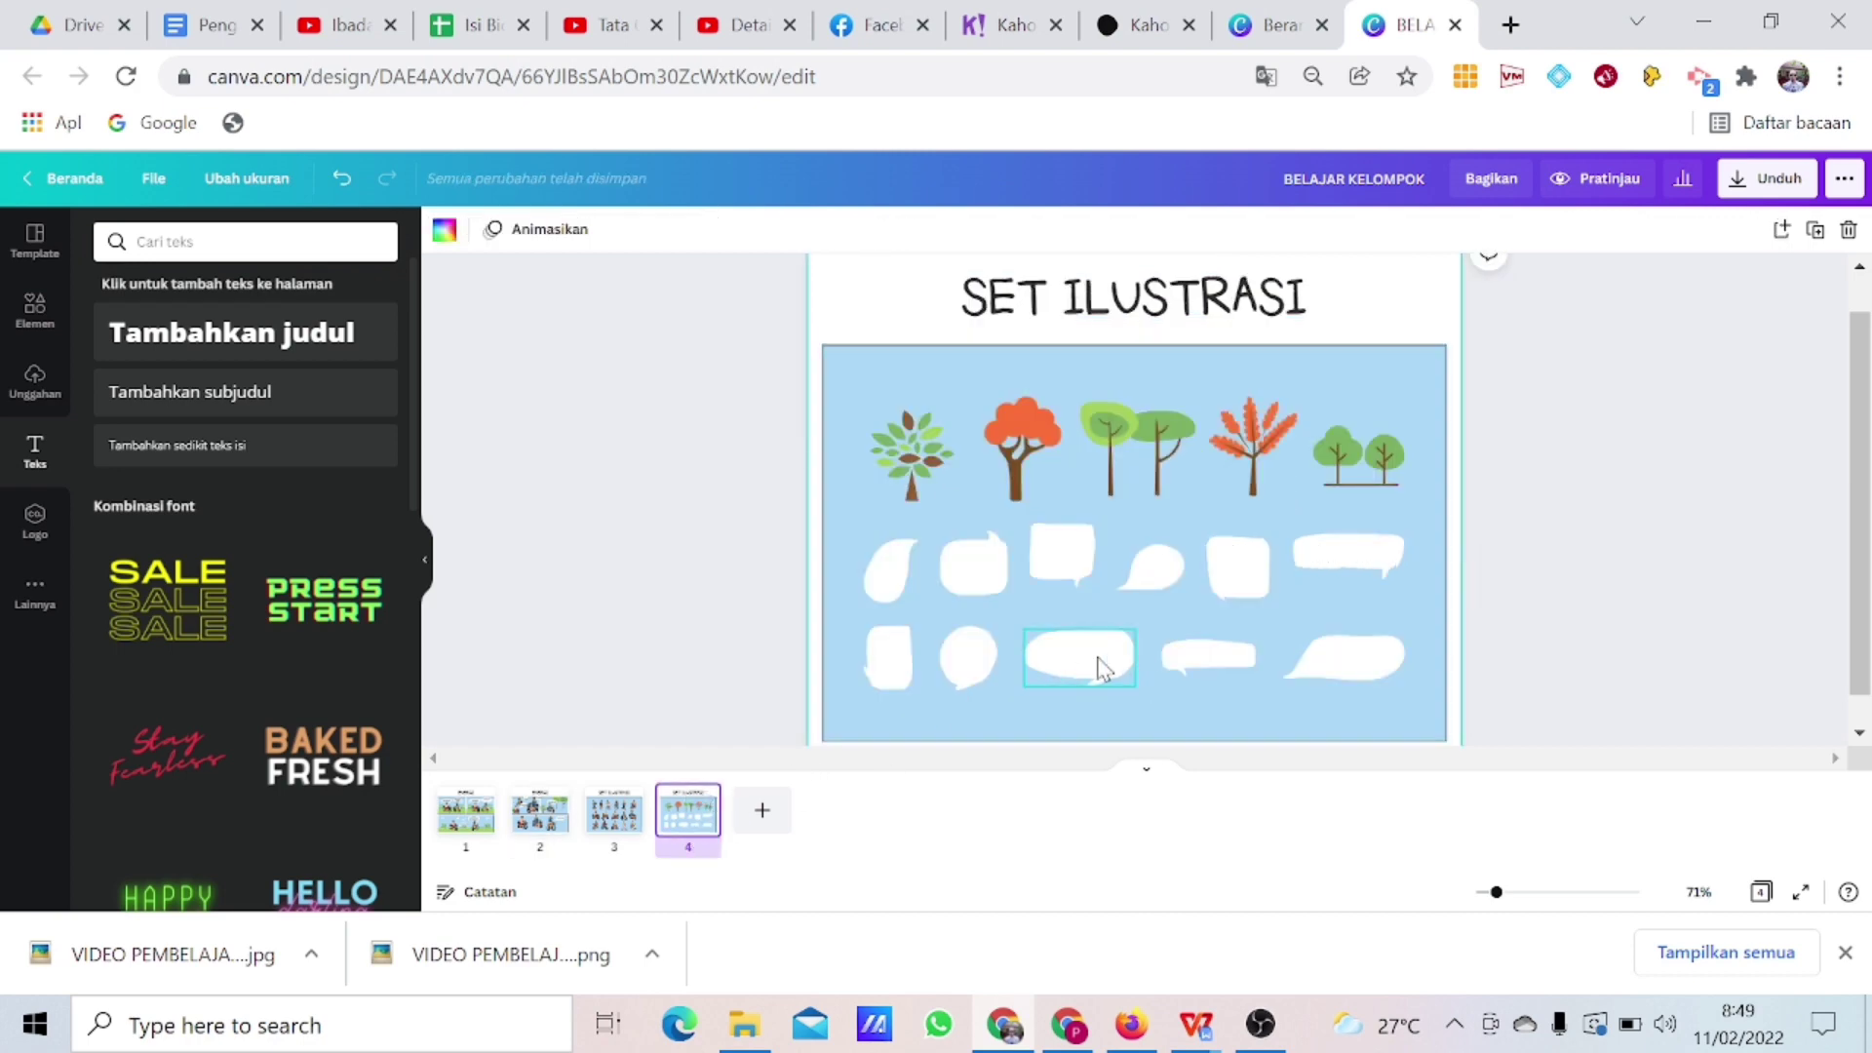
left_click(1105, 669)
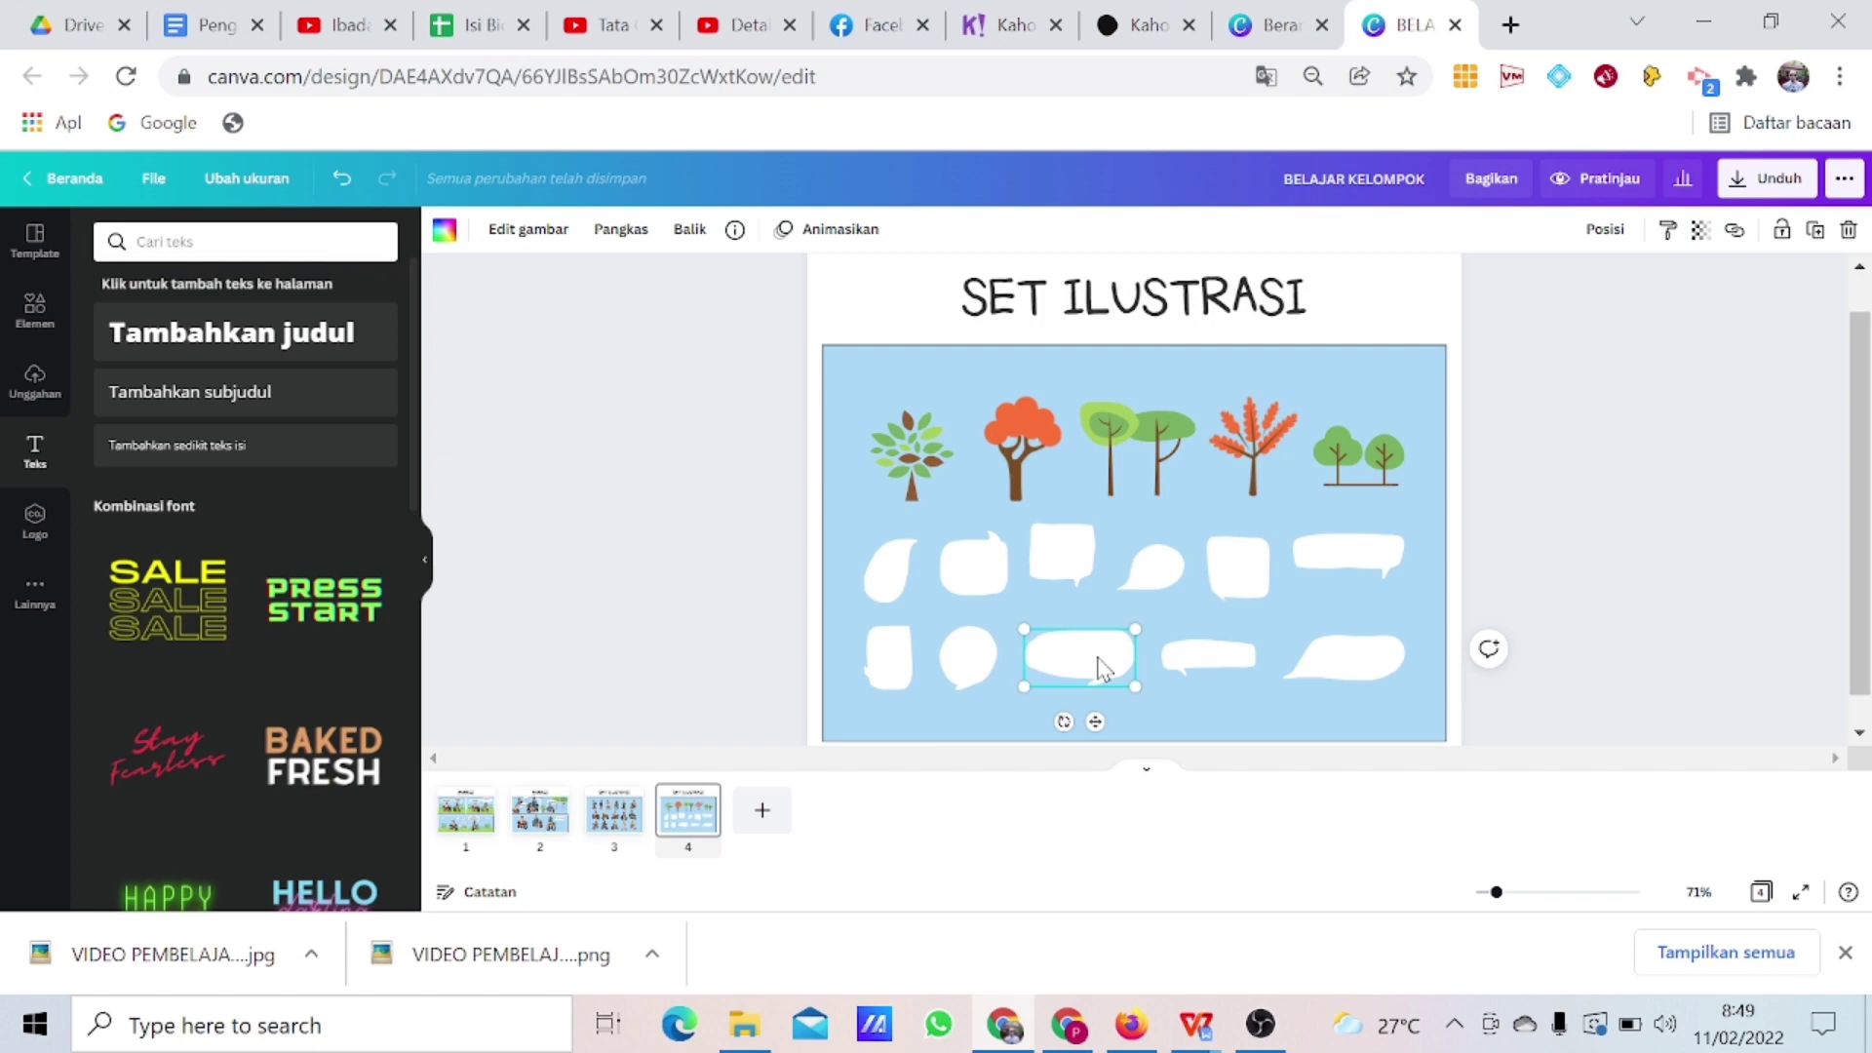
left_click(538, 814)
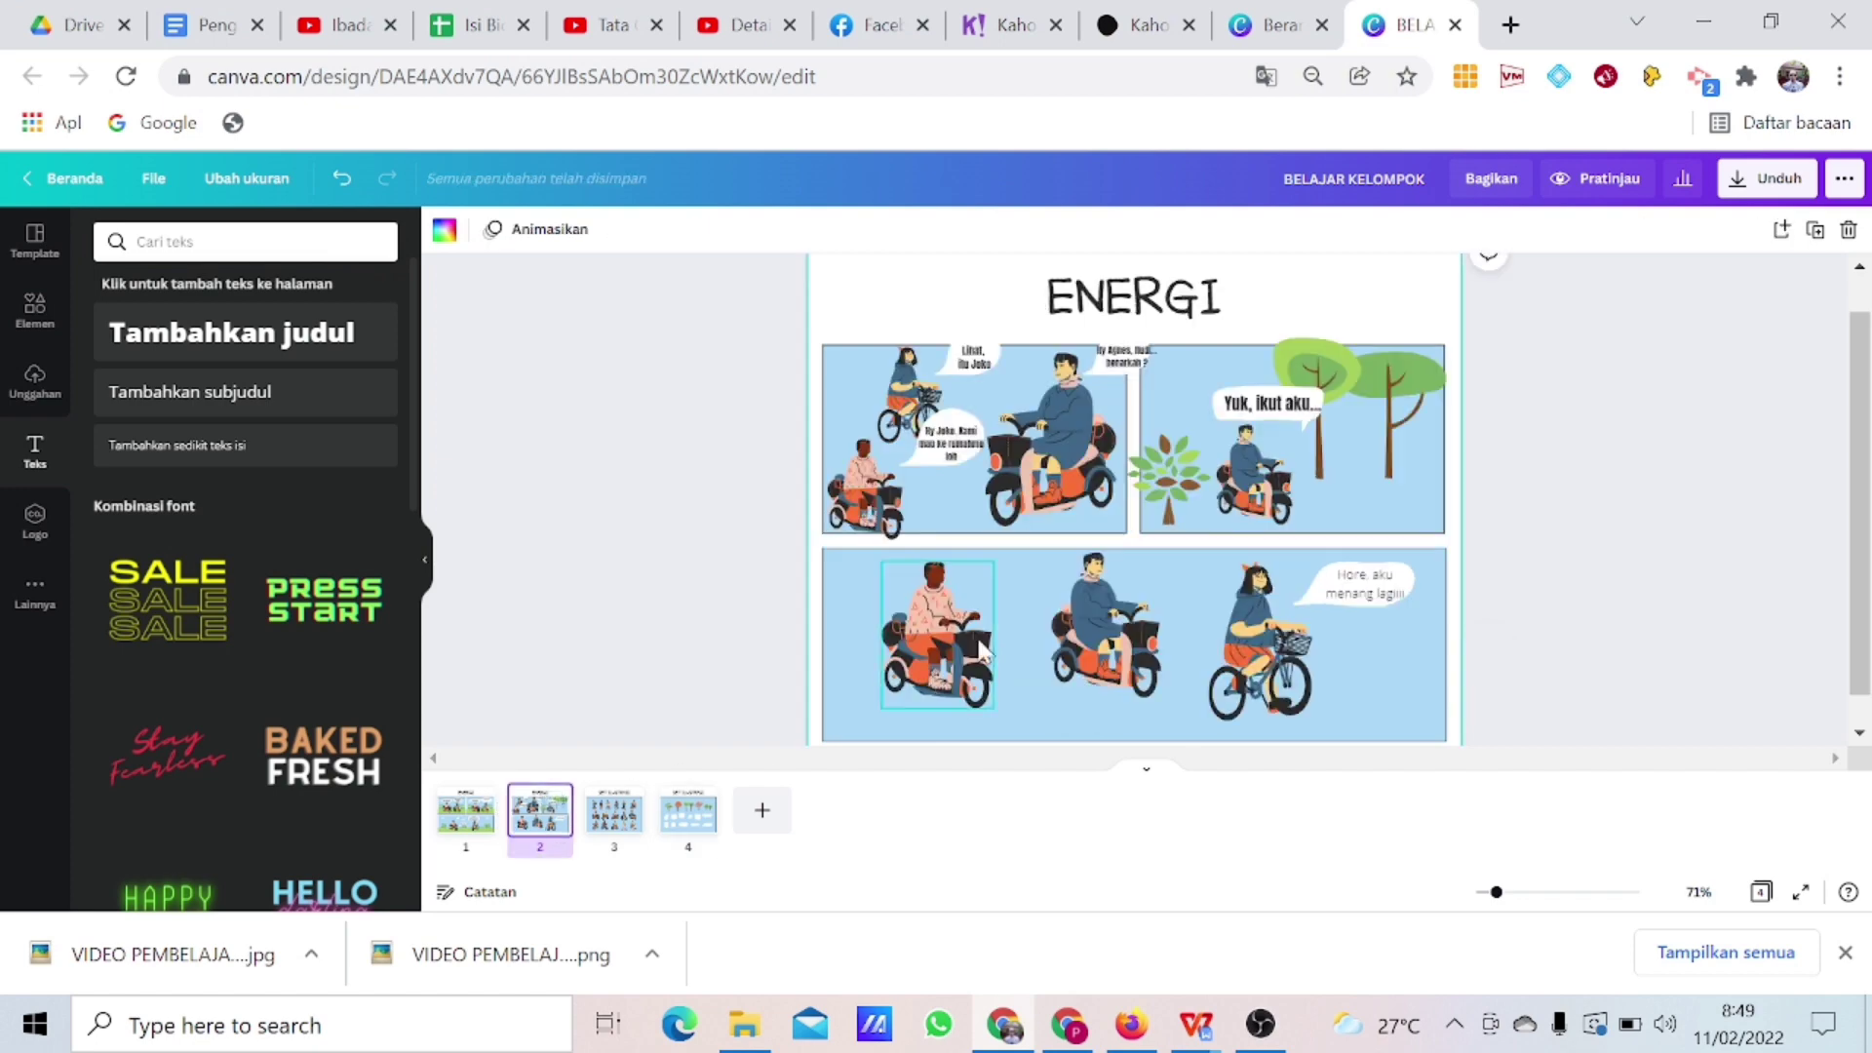
left_click(1141, 595)
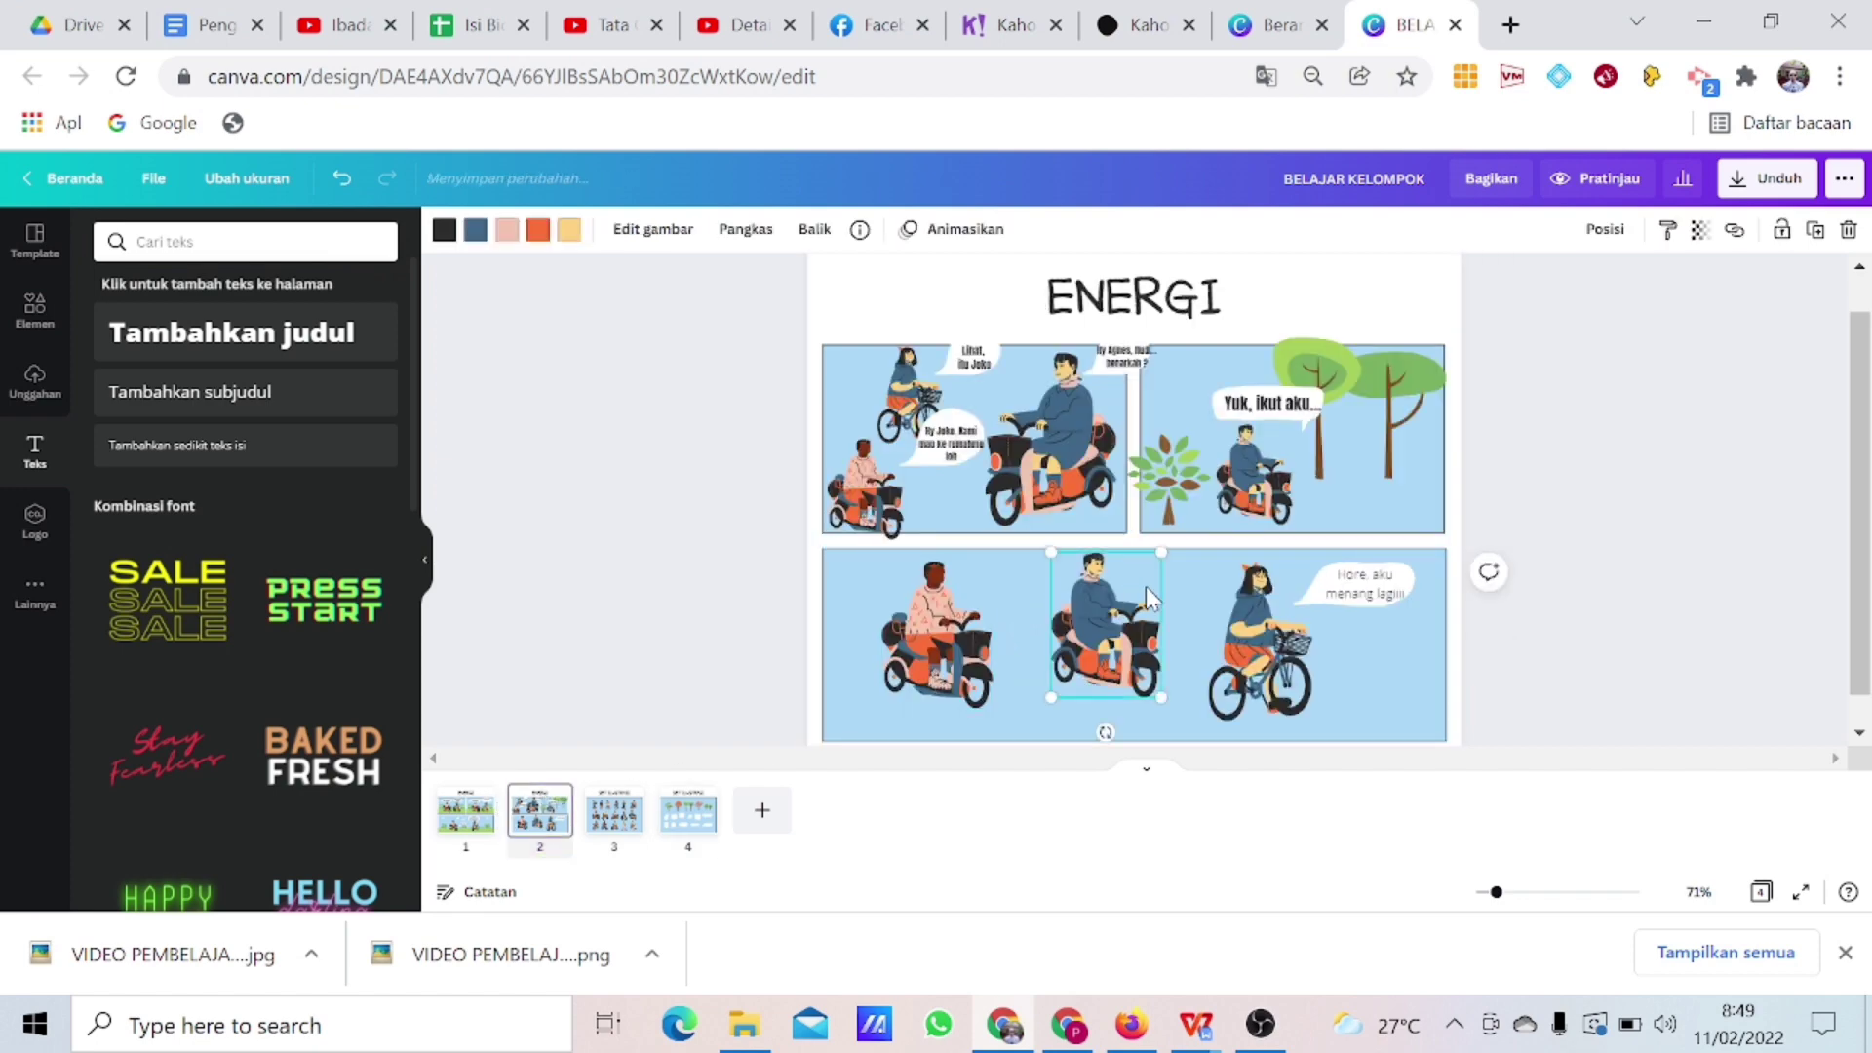
left_click(1012, 558)
key("ctrl+v")
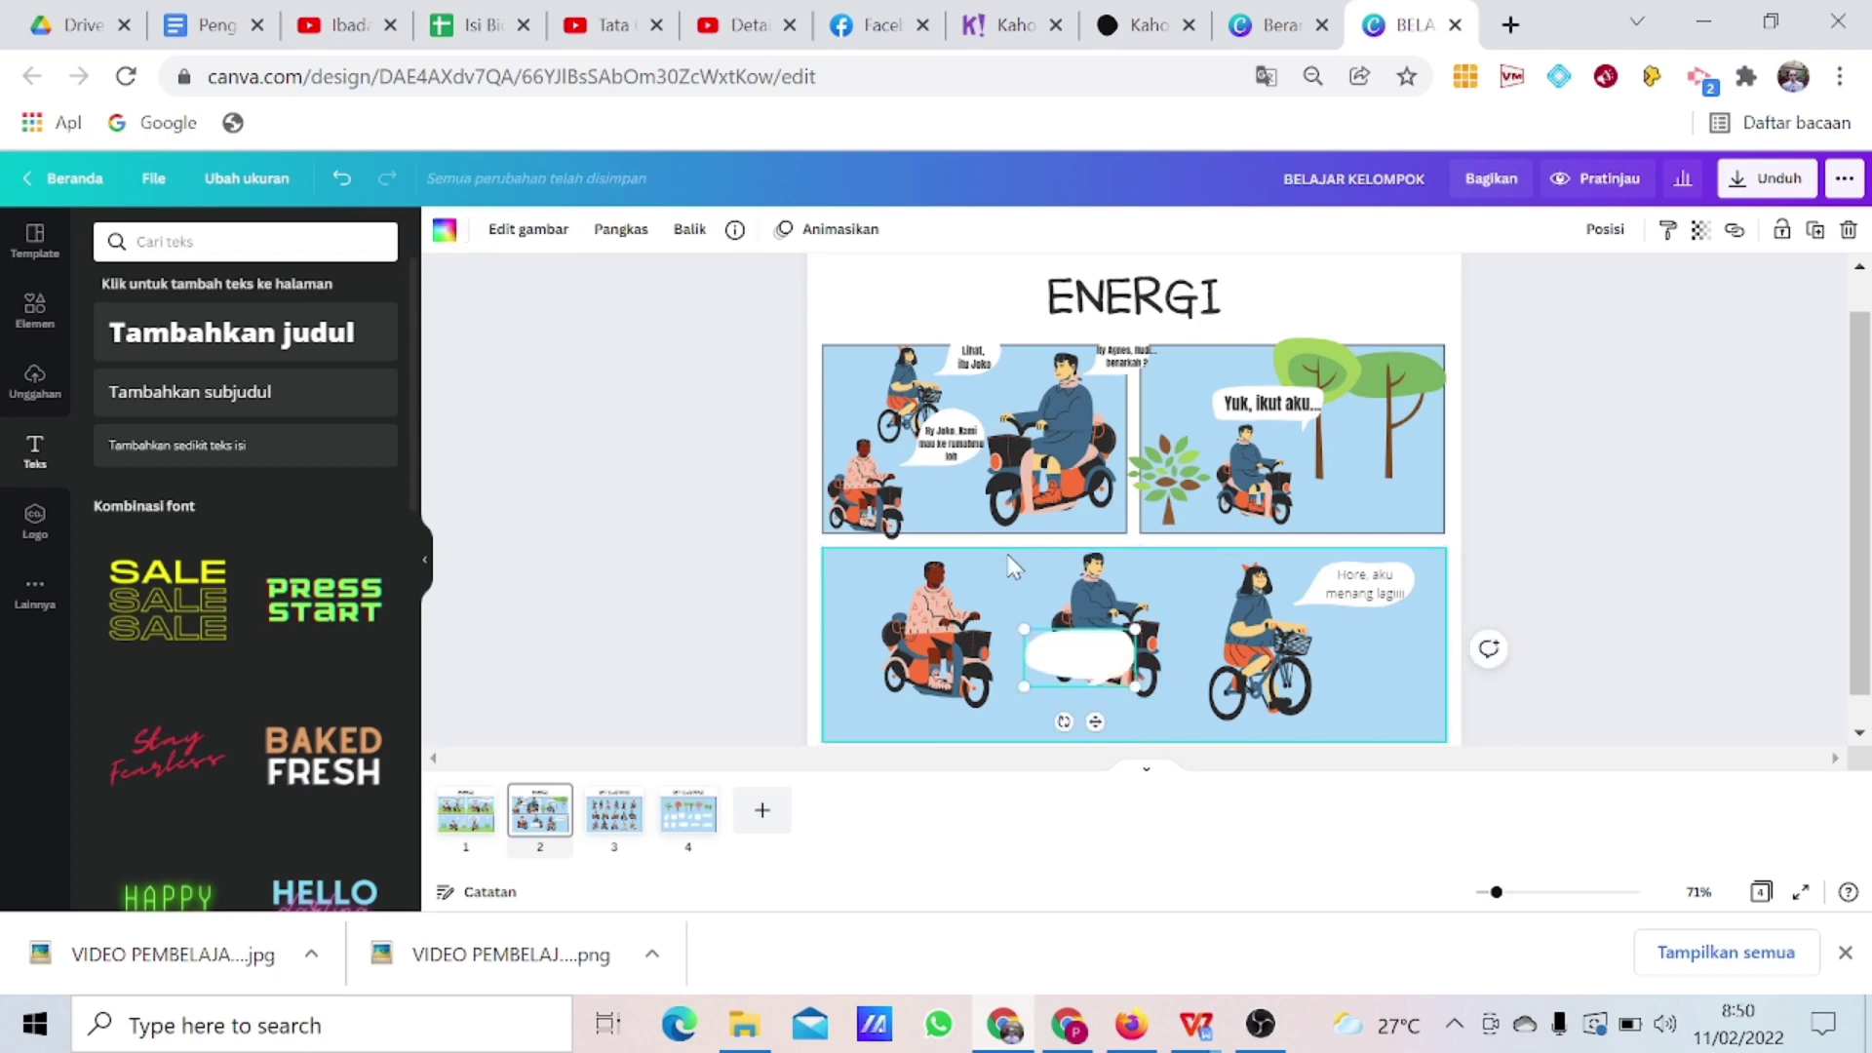
left_click_drag(1079, 655, 1176, 577)
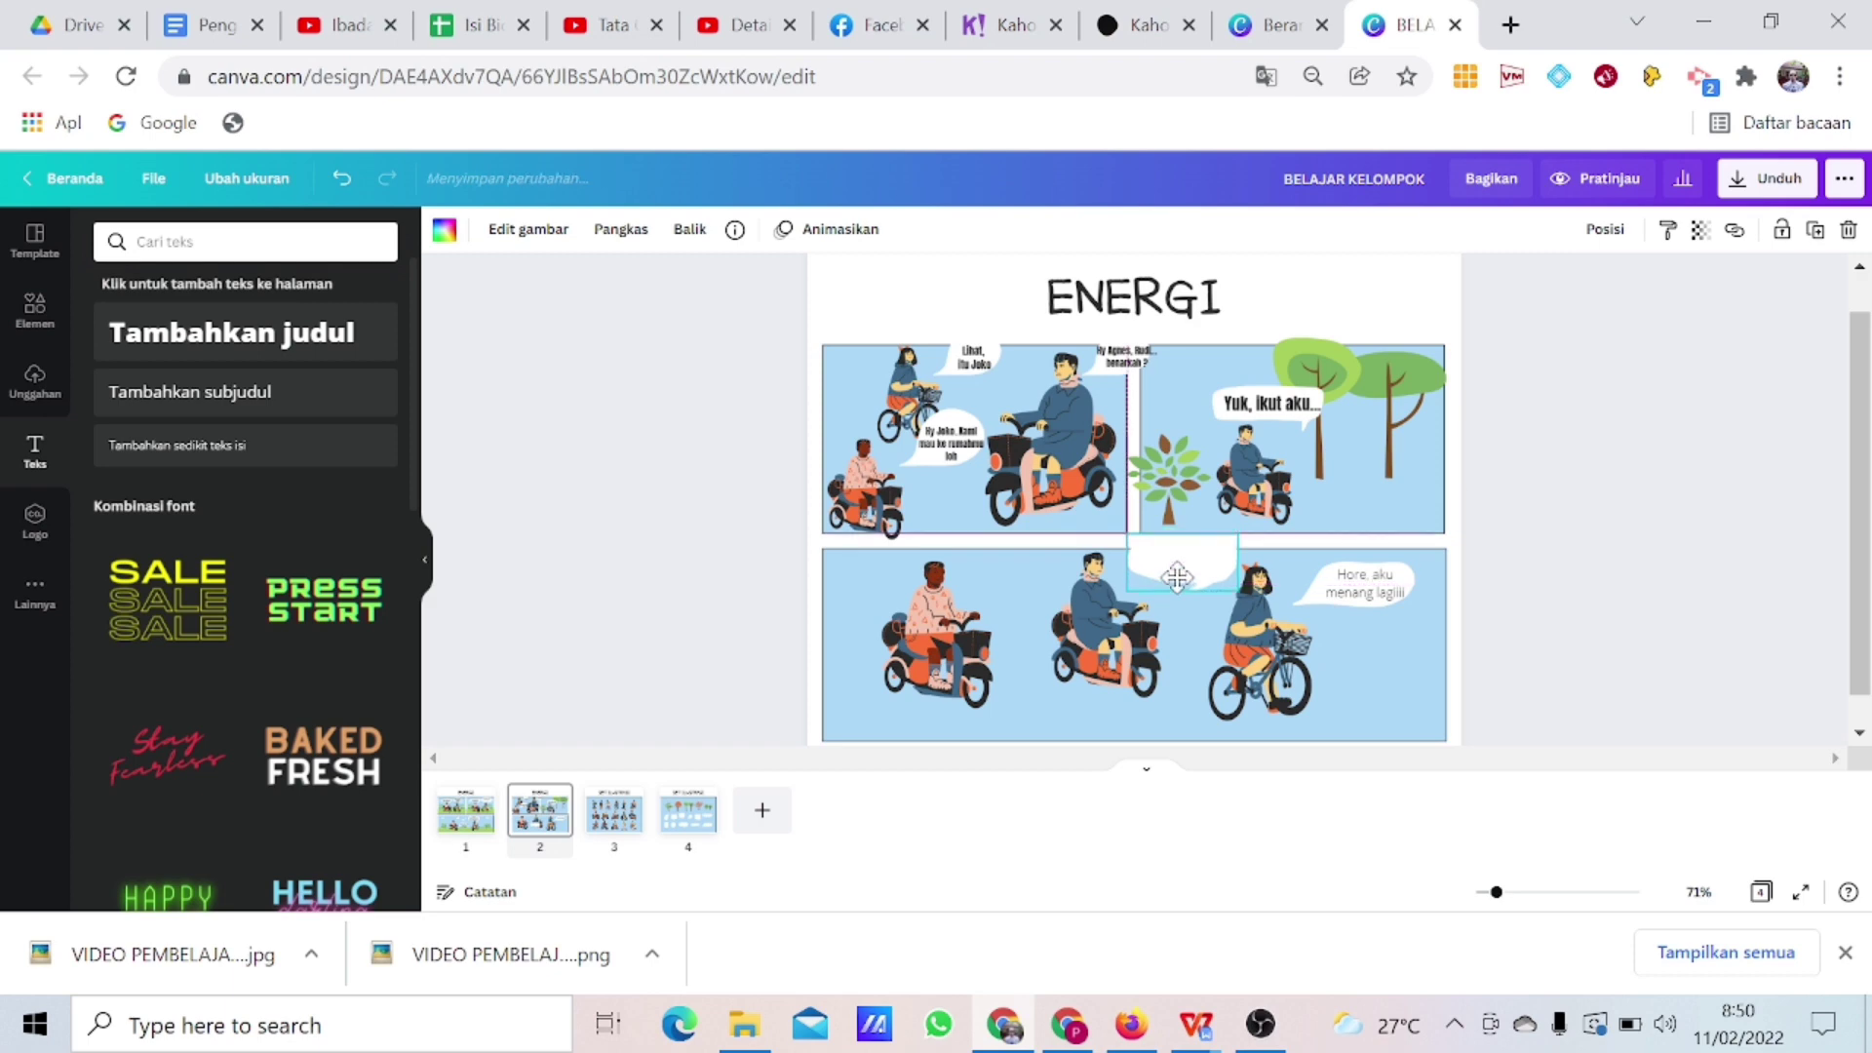
Add the body text "Kok bisa sih ?" at font size 20 and move it onto the blue-clothed rider's bubble.
left_click(209, 458)
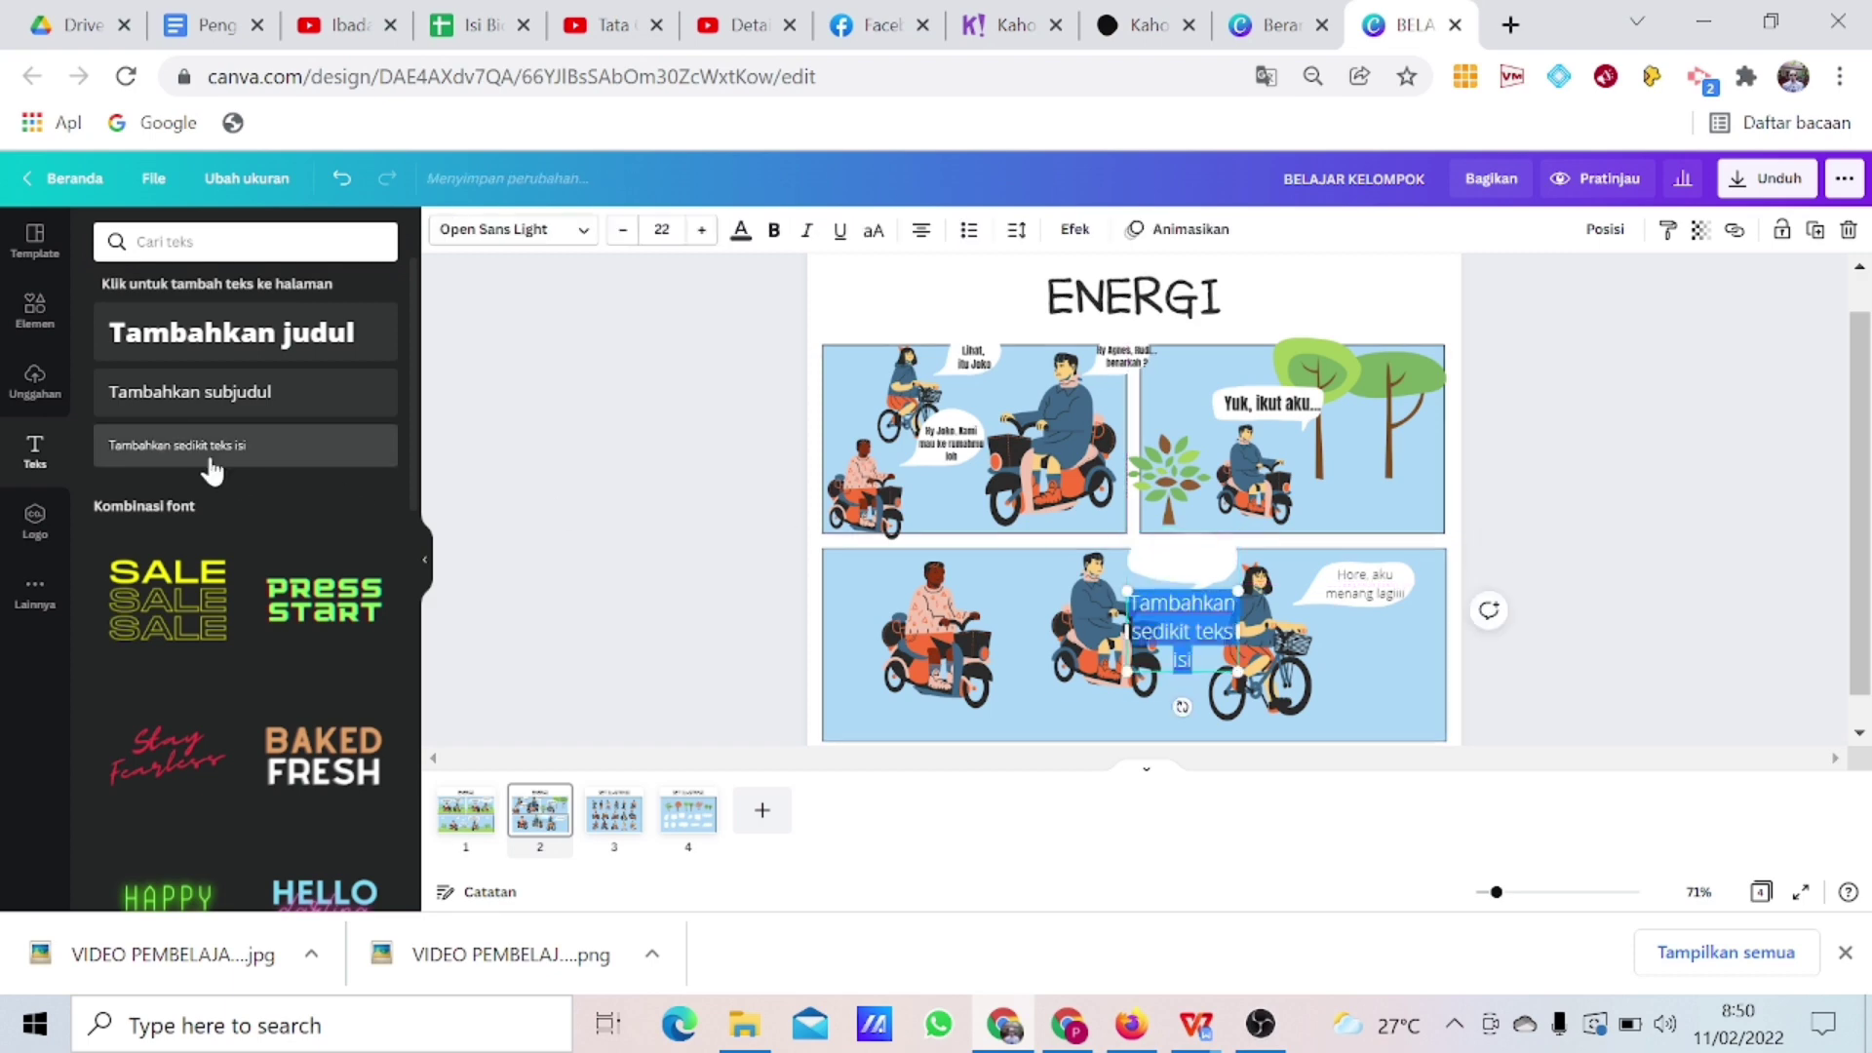
type("K")
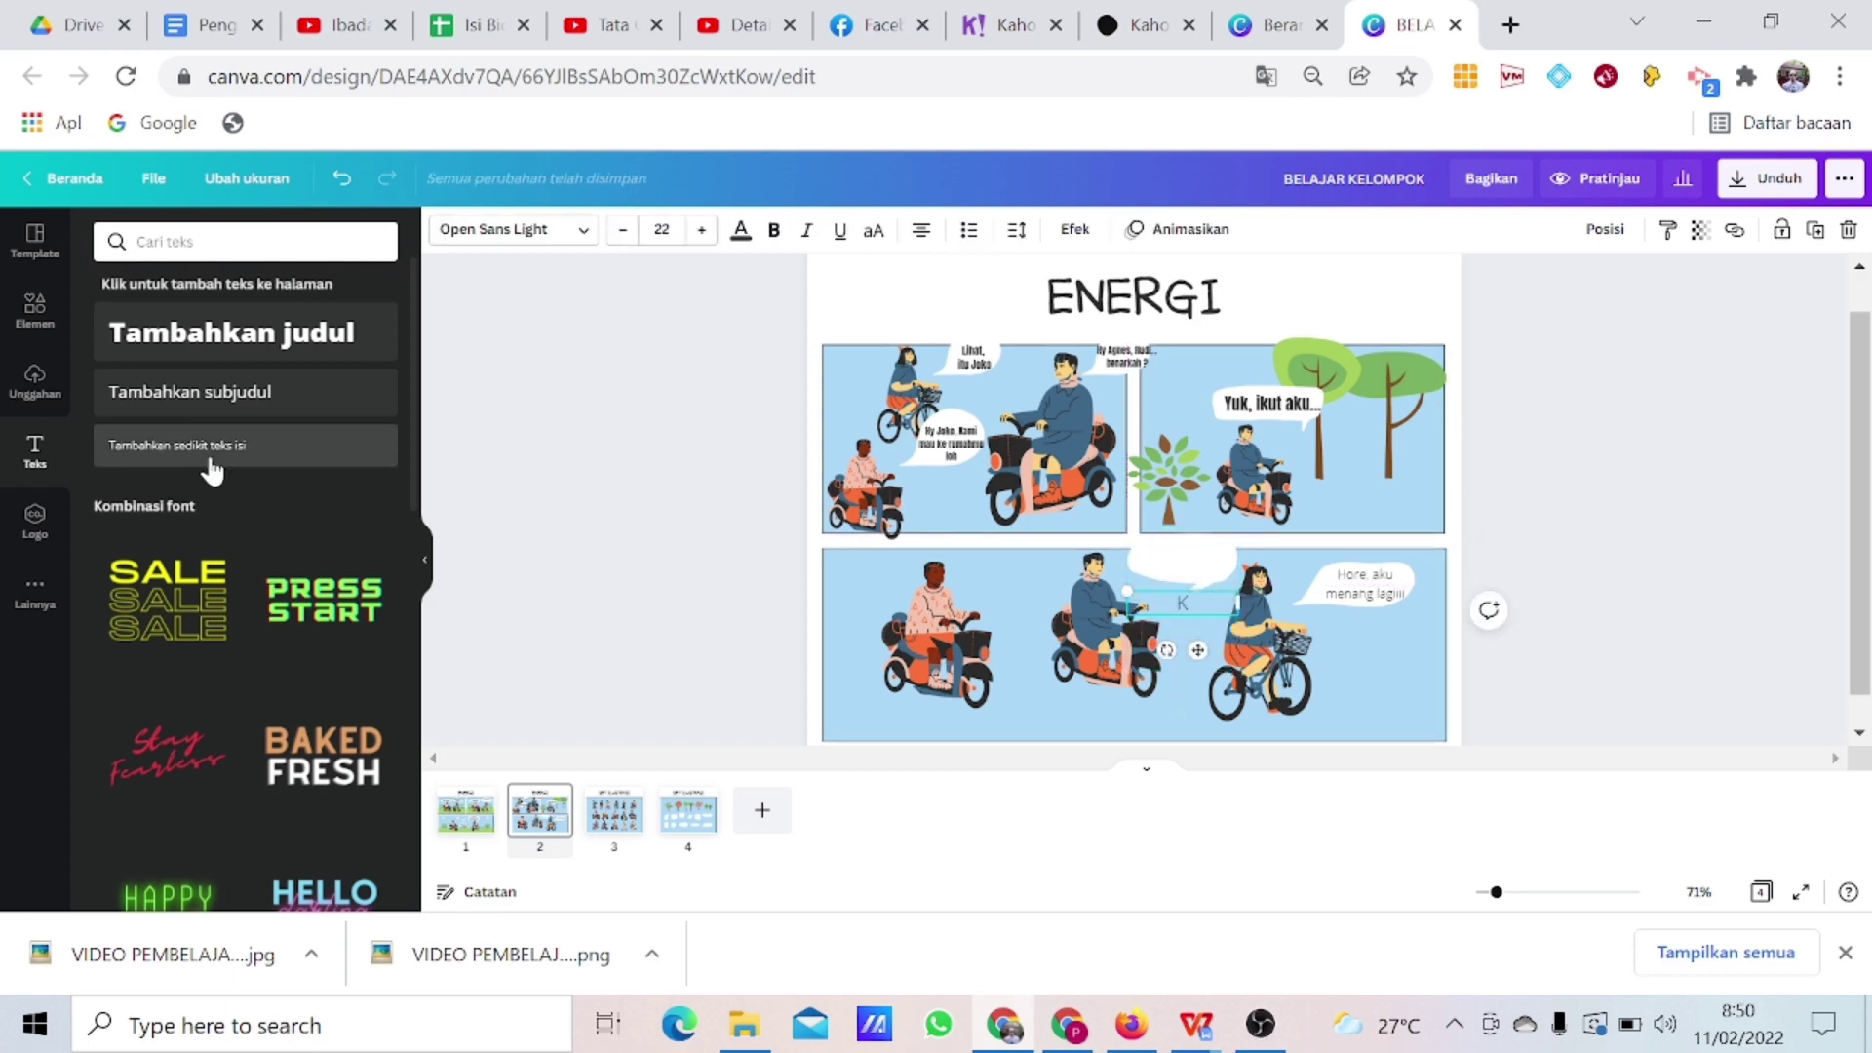
type("ok bisa sih ?")
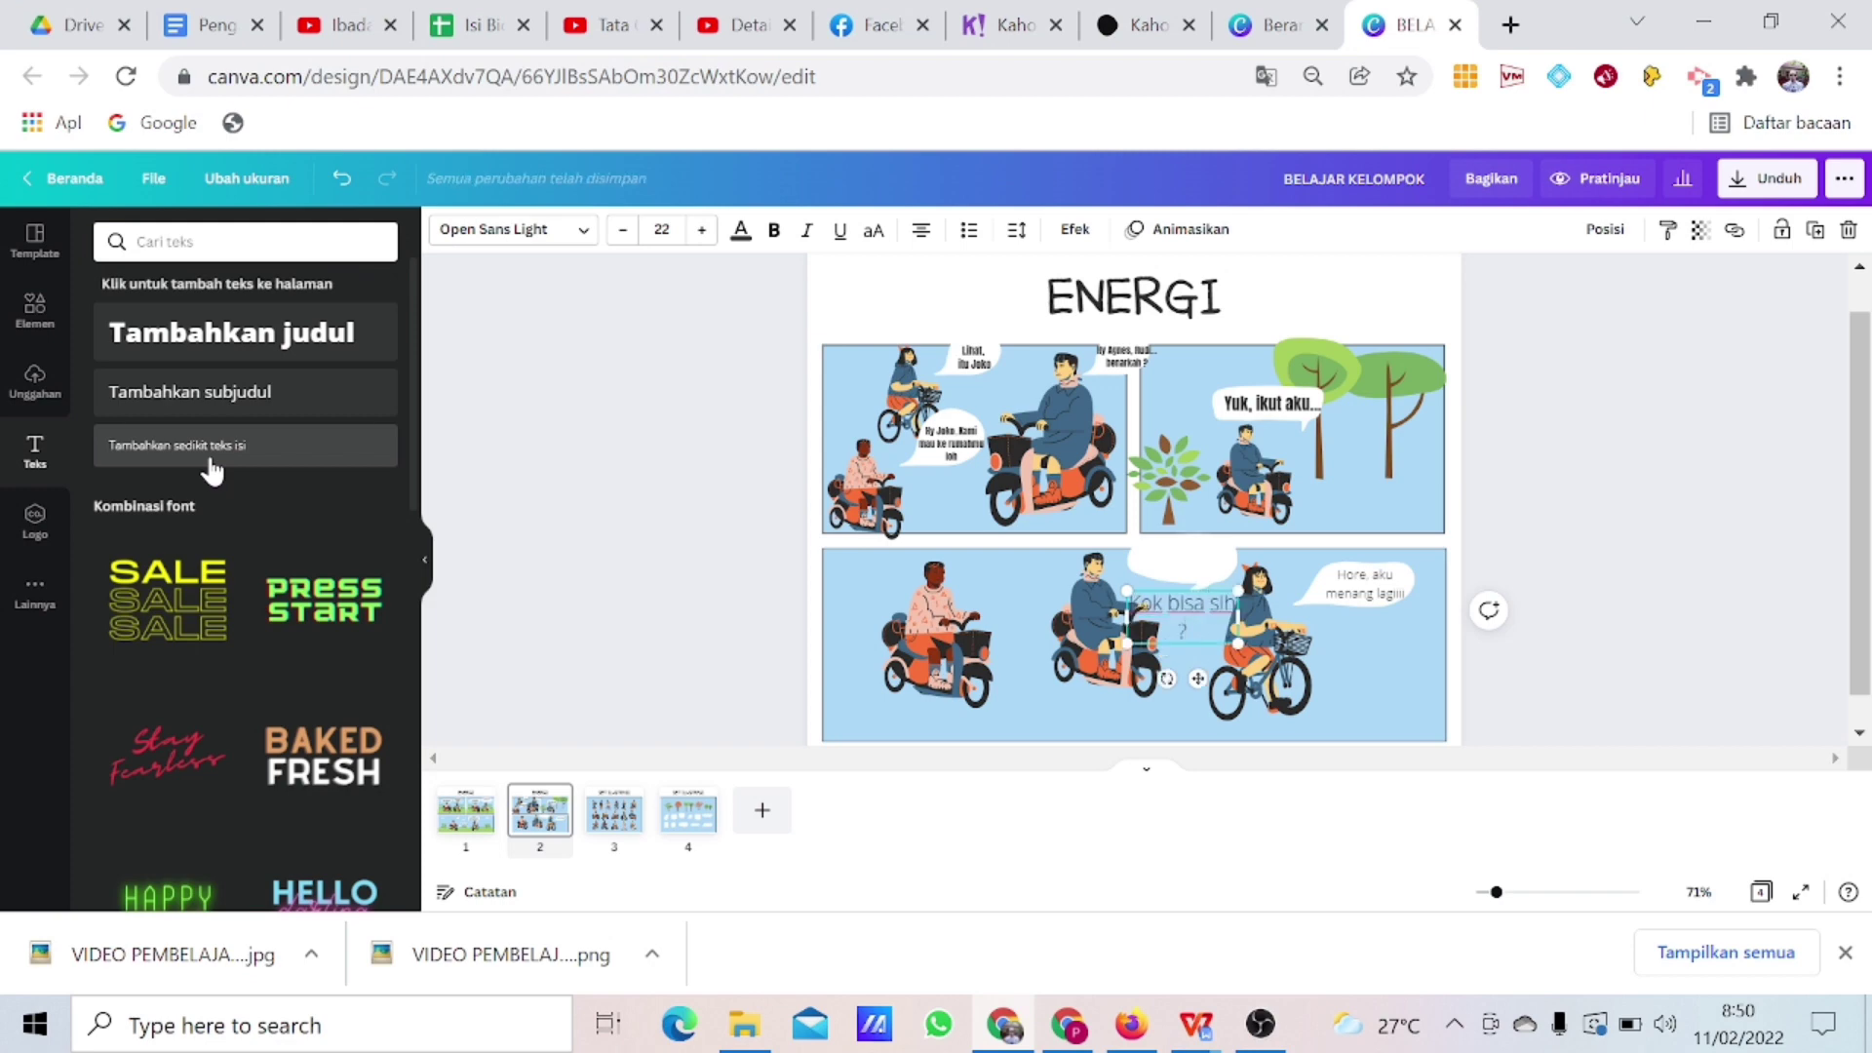
left_click(618, 230)
left_click(618, 230)
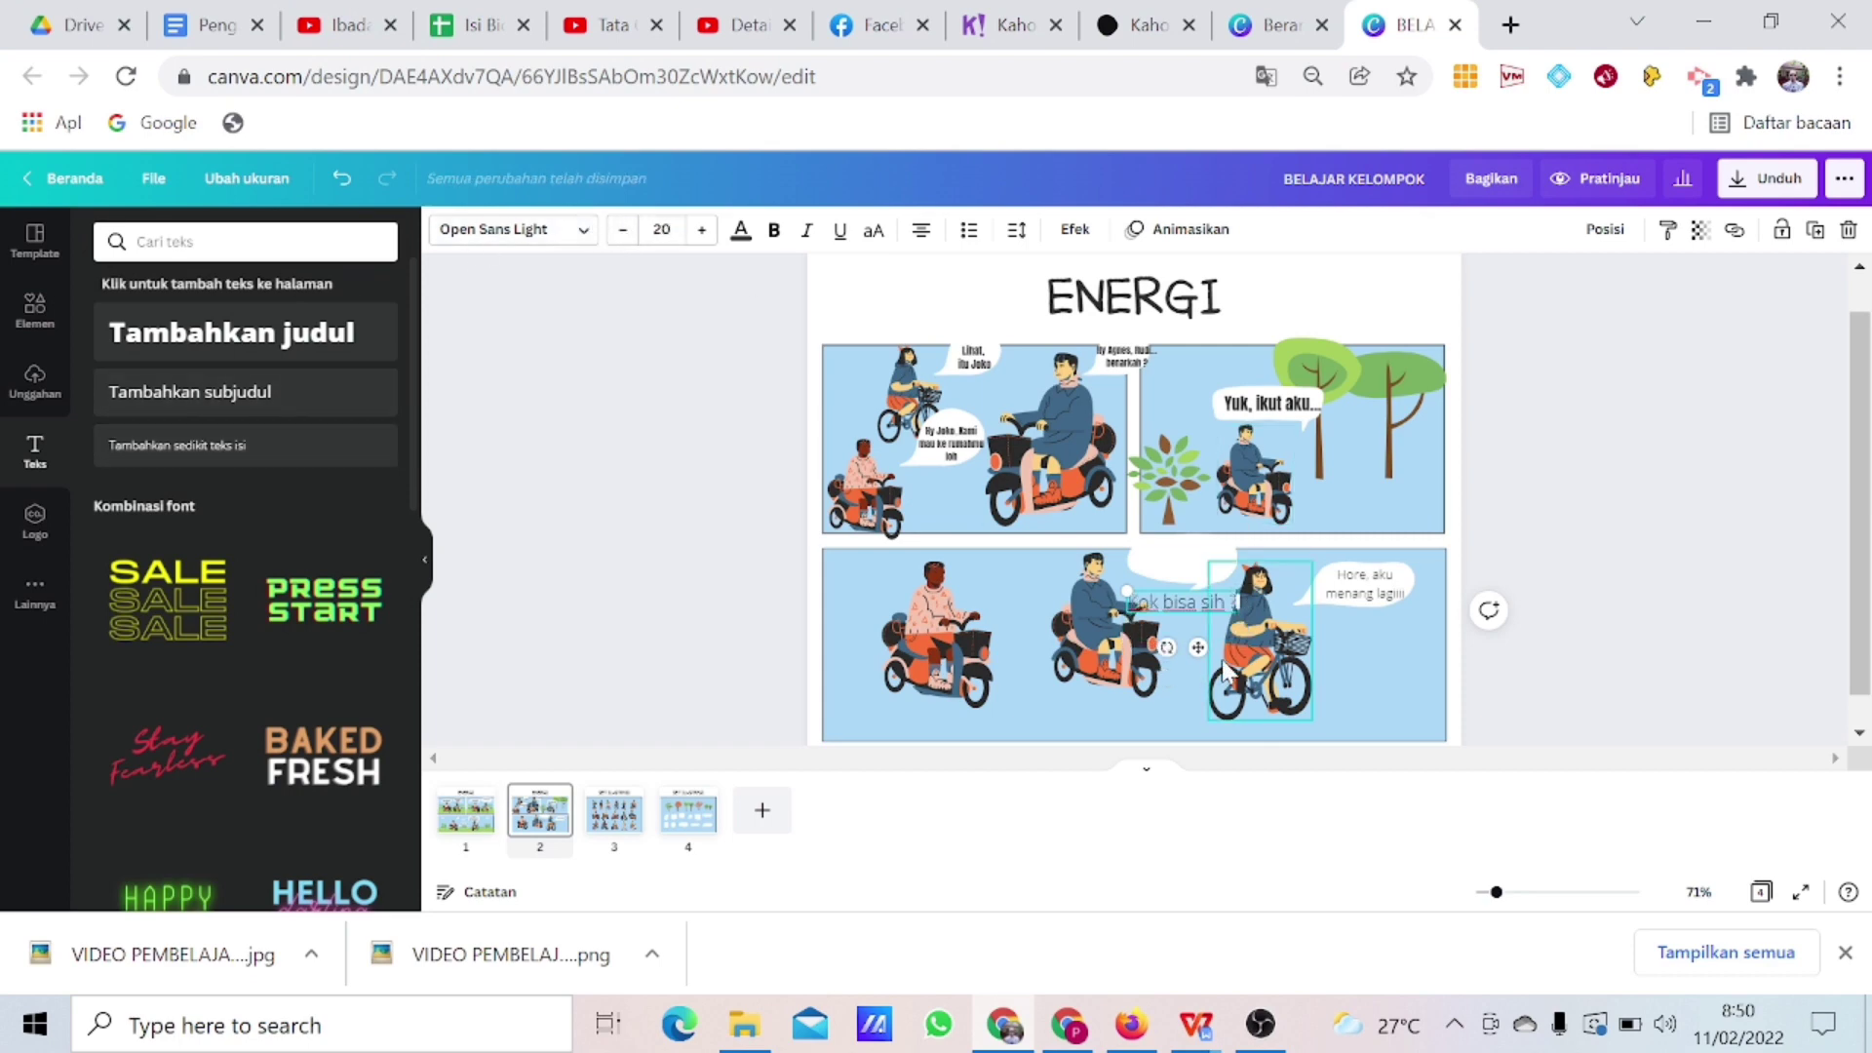
left_click_drag(1198, 651, 1203, 610)
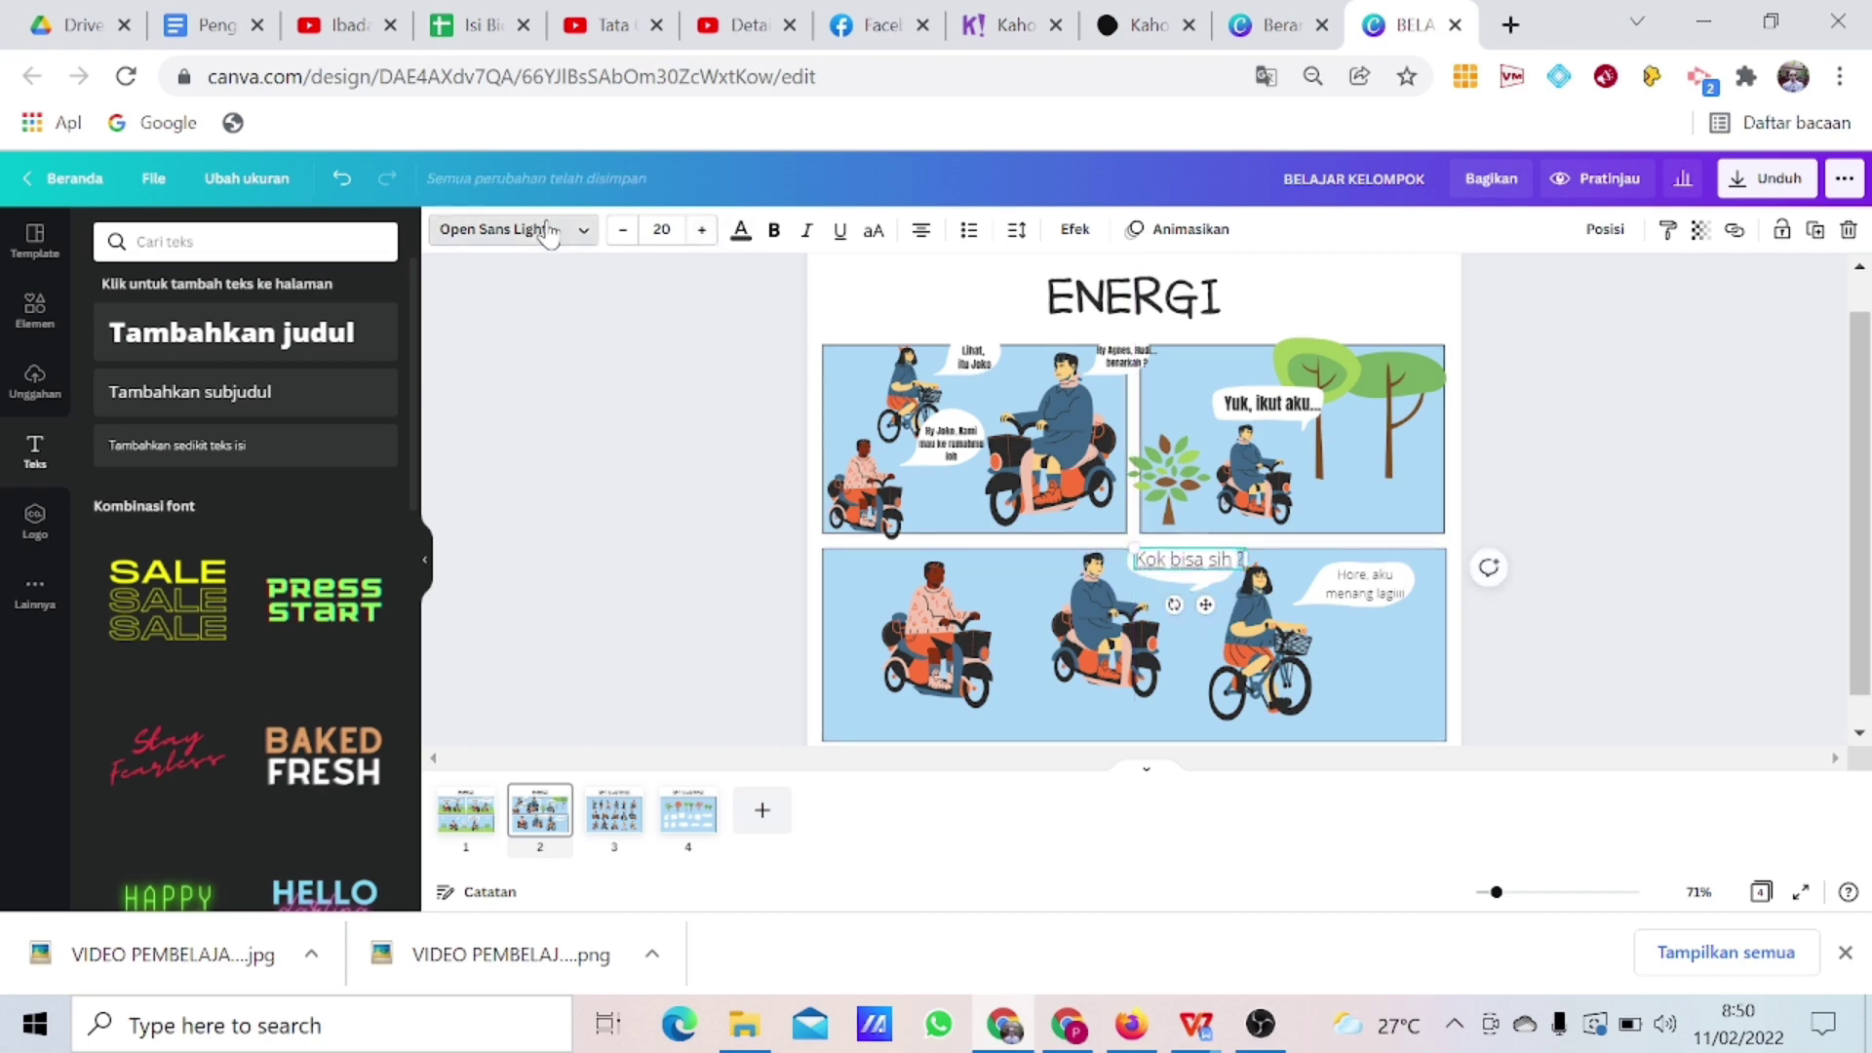
Change the "Kok bisa sih ?" dialogue to the Anton font at size 16.
left_click(543, 230)
left_click(223, 290)
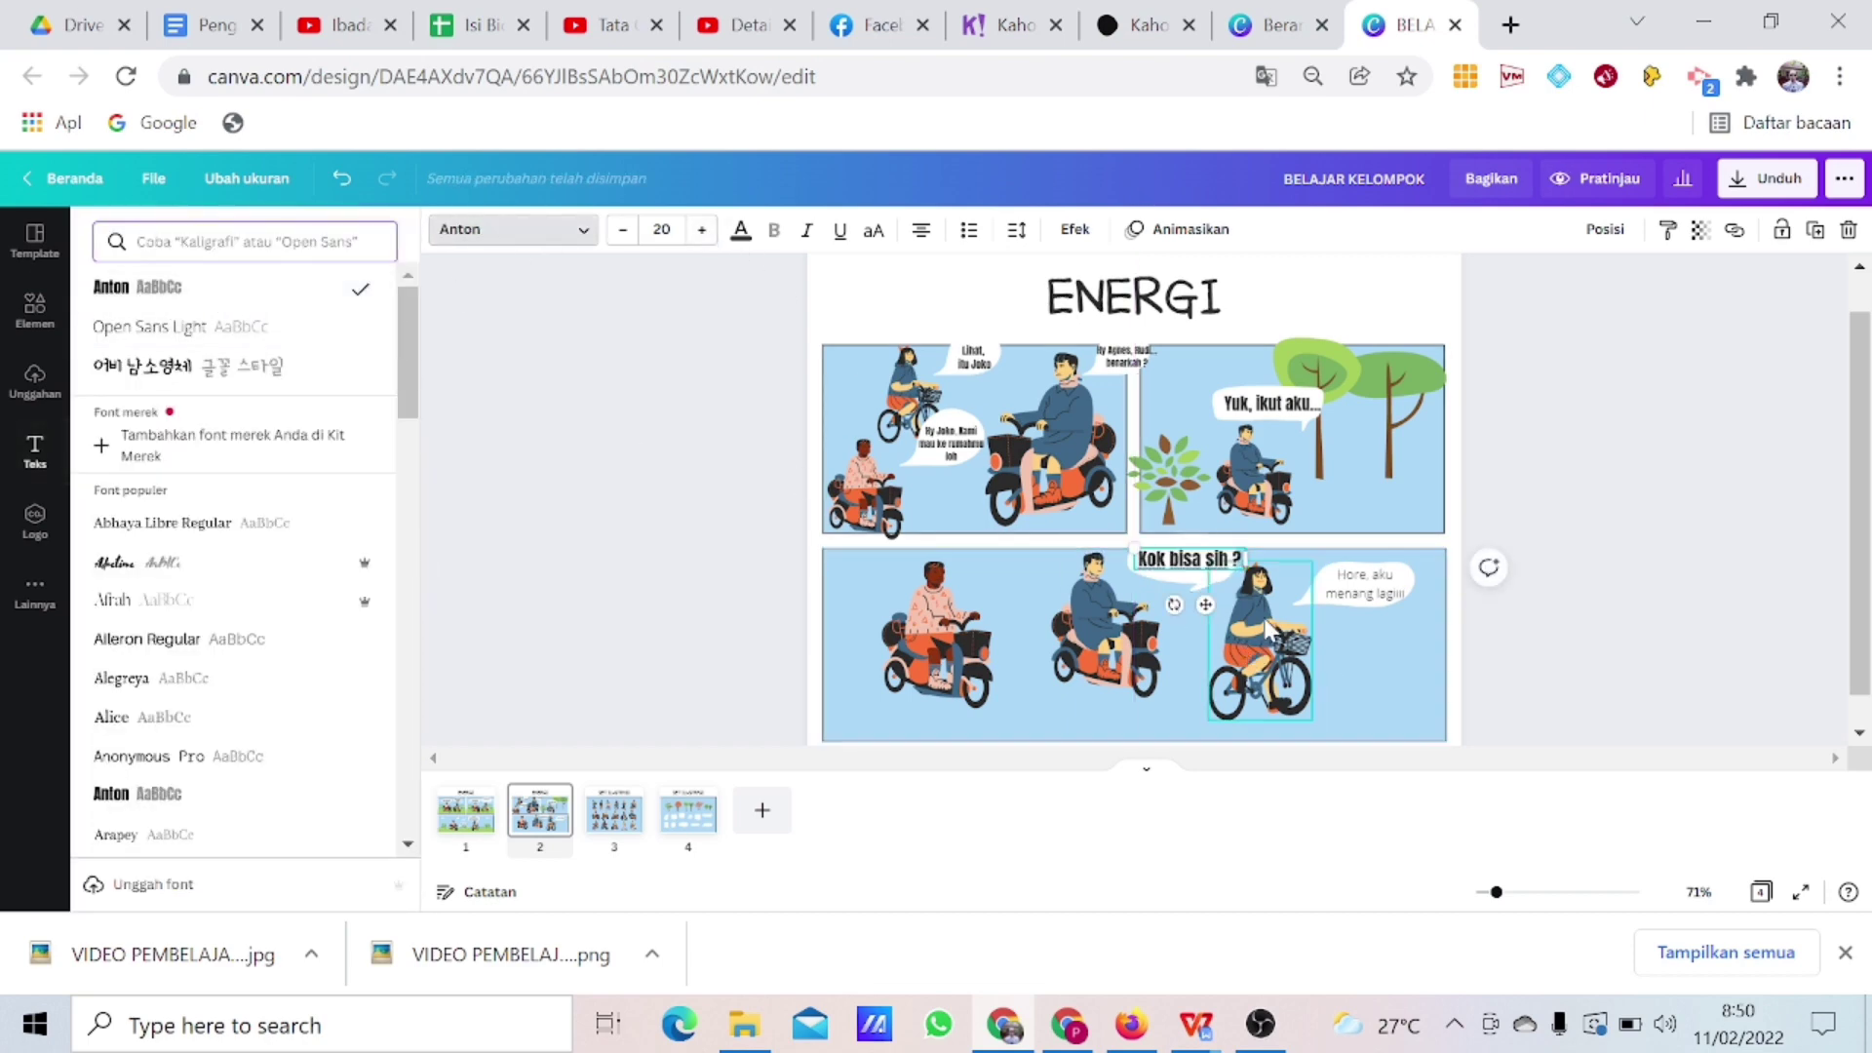
left_click(620, 232)
left_click(620, 232)
left_click(620, 232)
left_click(620, 232)
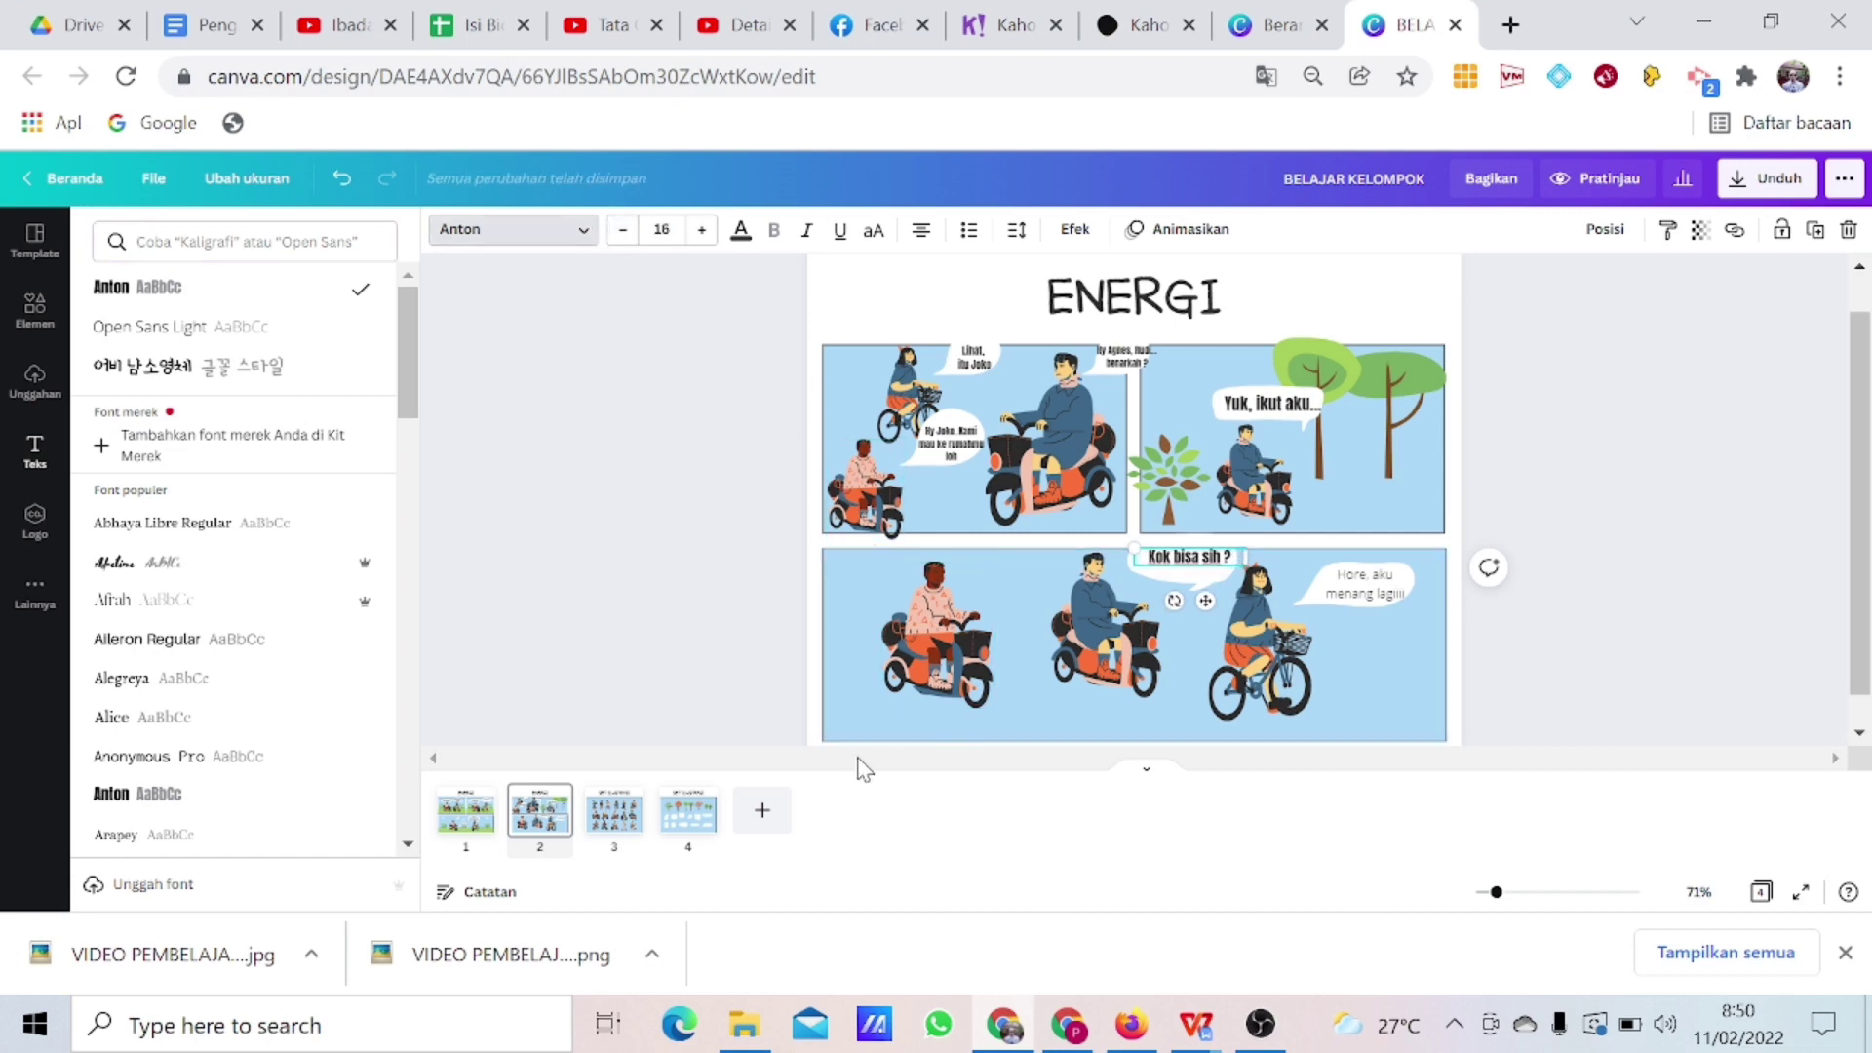
Copy the square speech bubble, third in page 4's upper bubble row, to page 2.
left_click(719, 830)
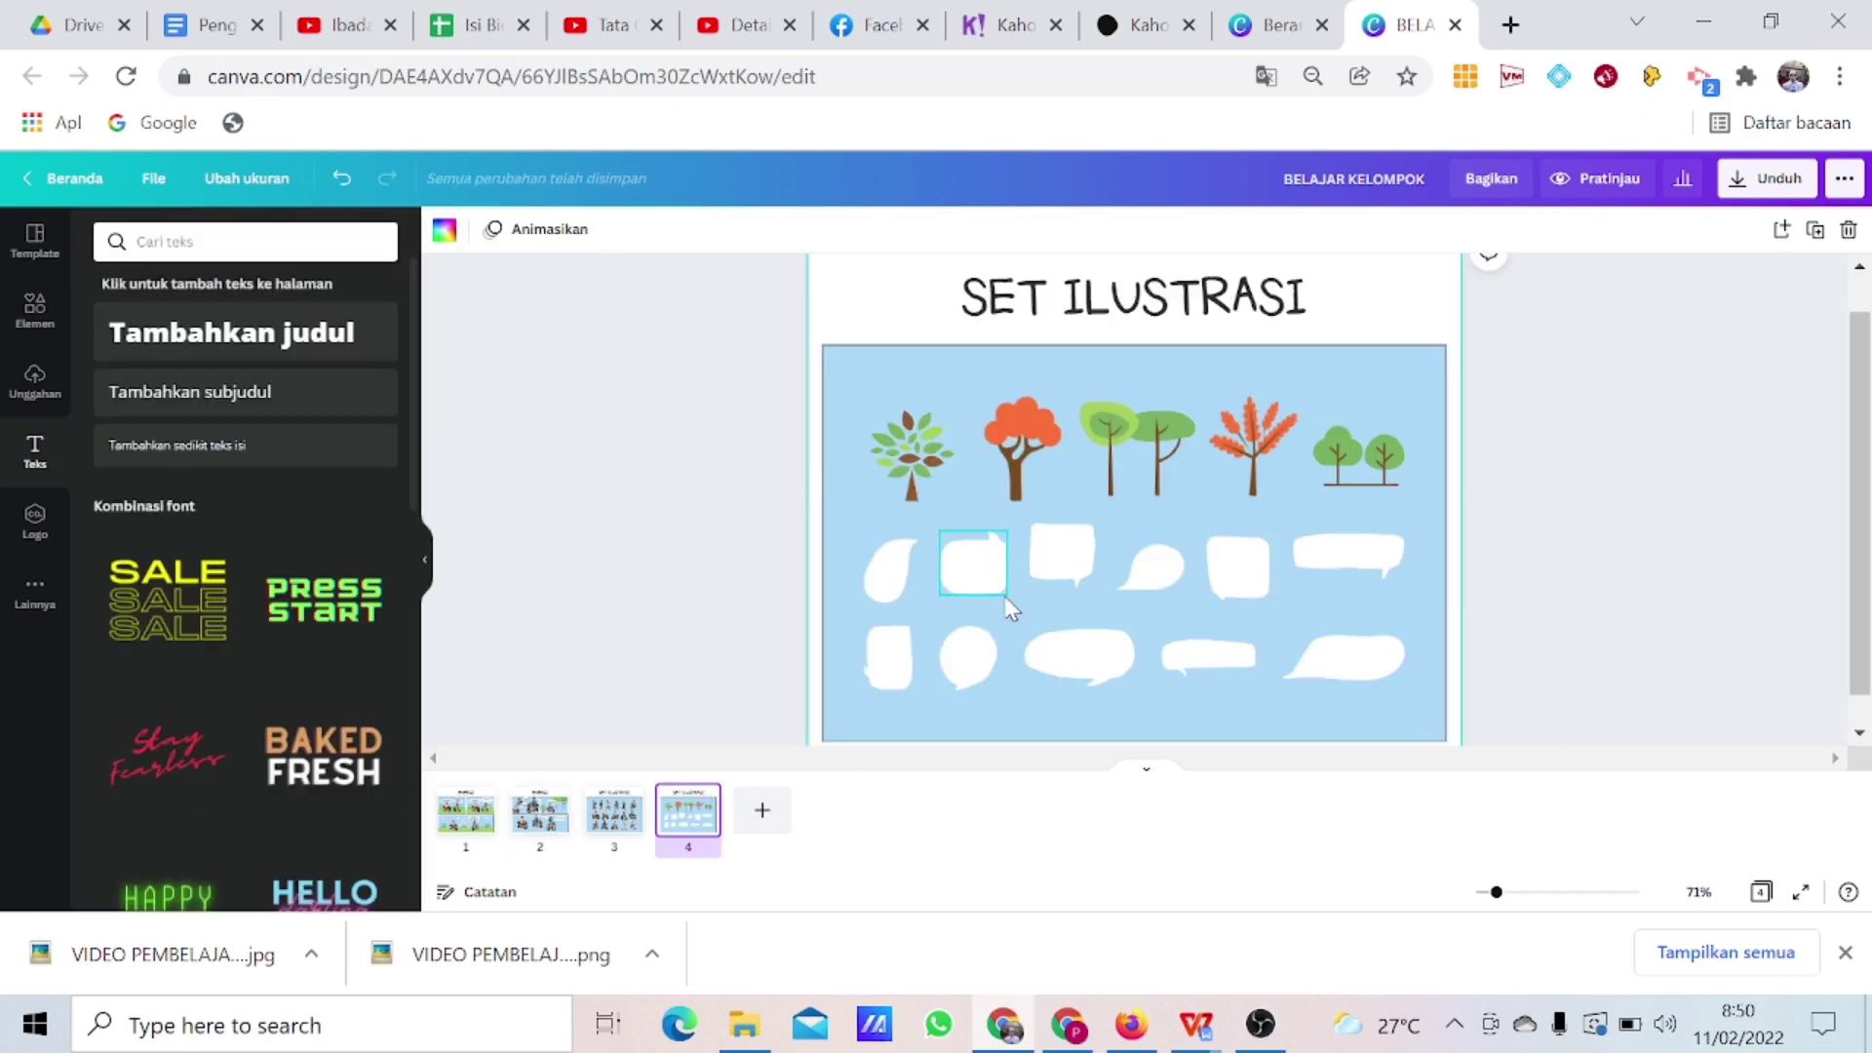
left_click(980, 671)
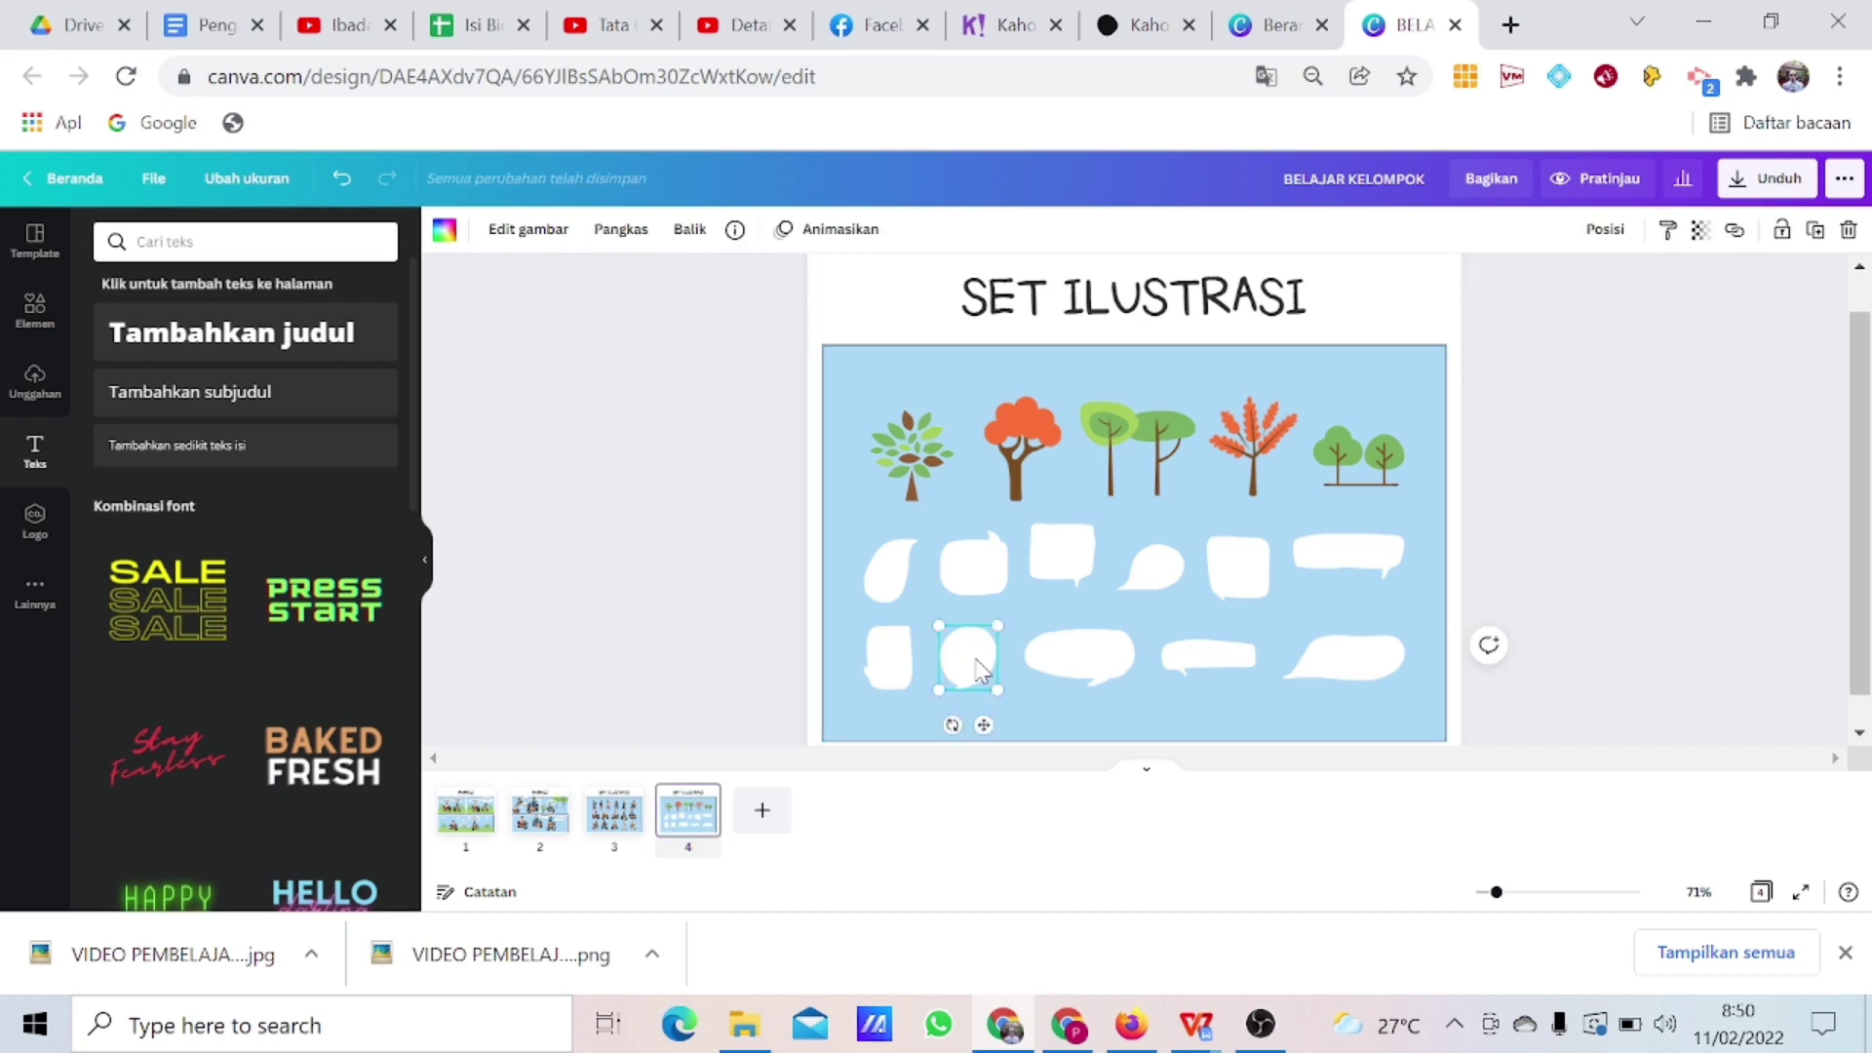
left_click(1065, 583)
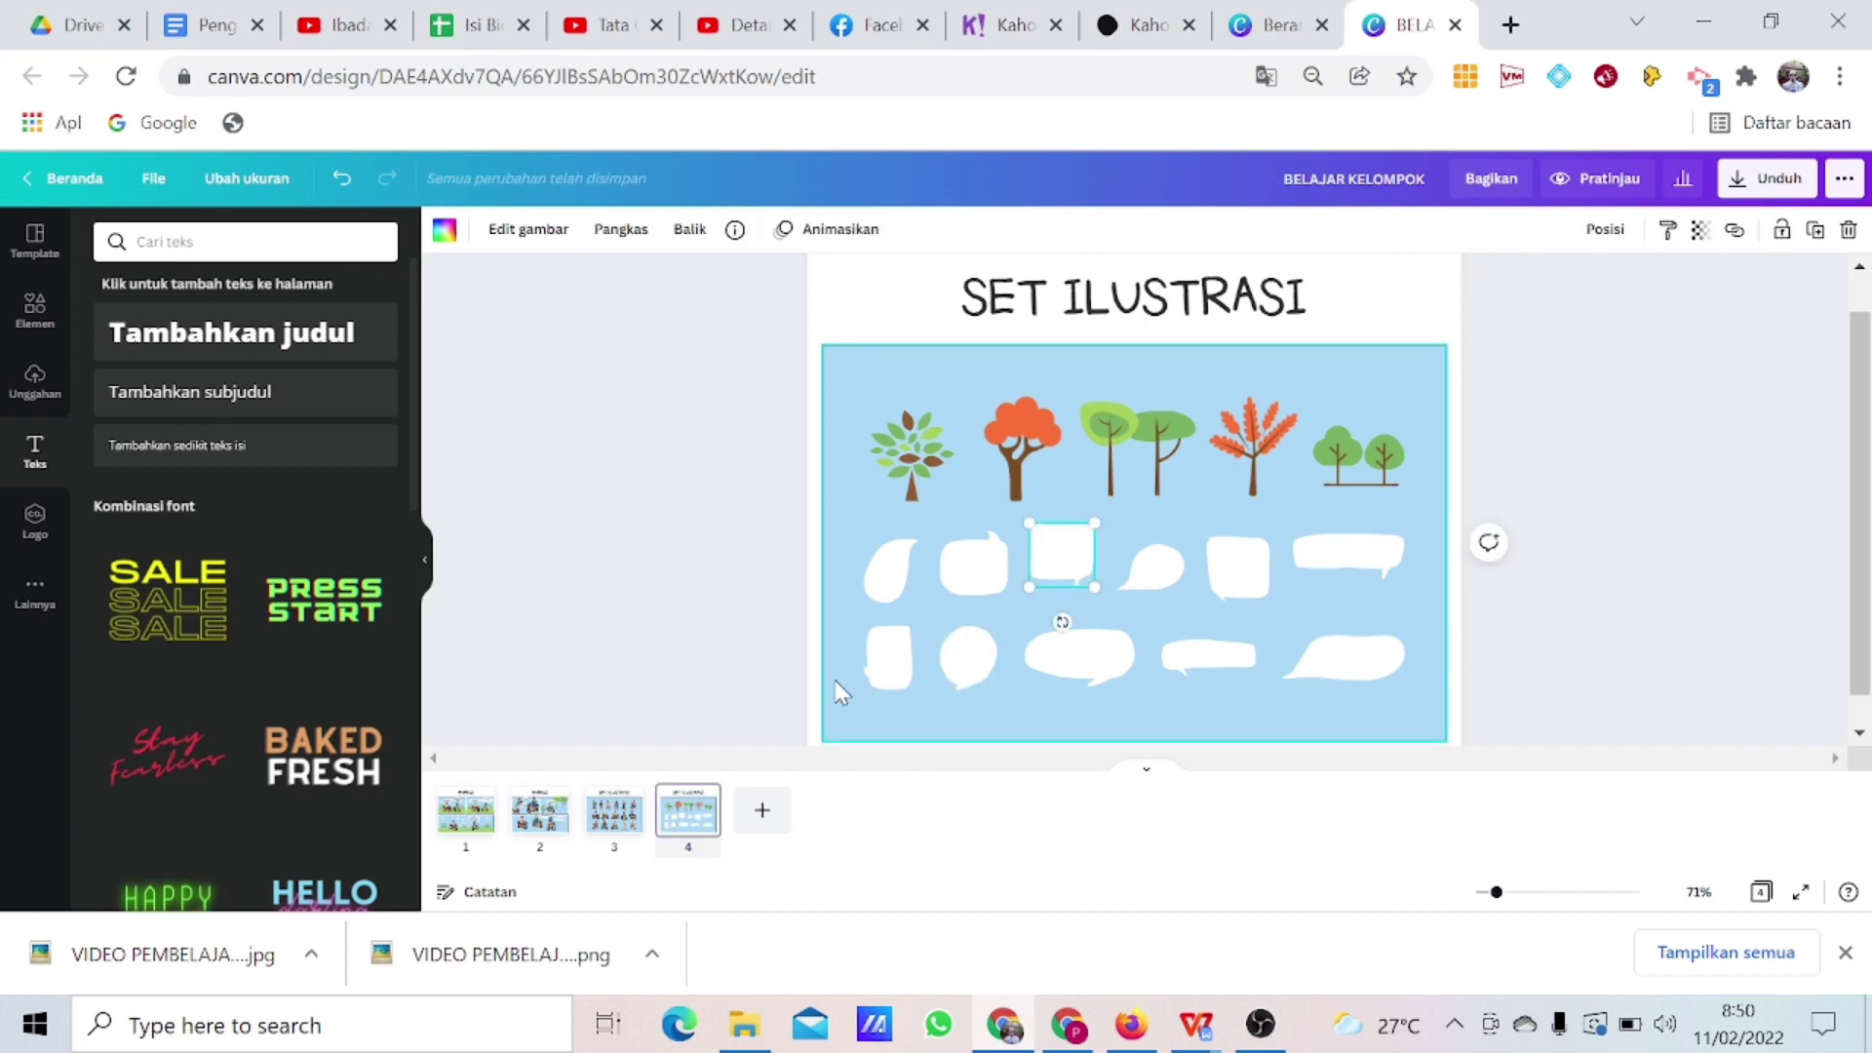
left_click(526, 829)
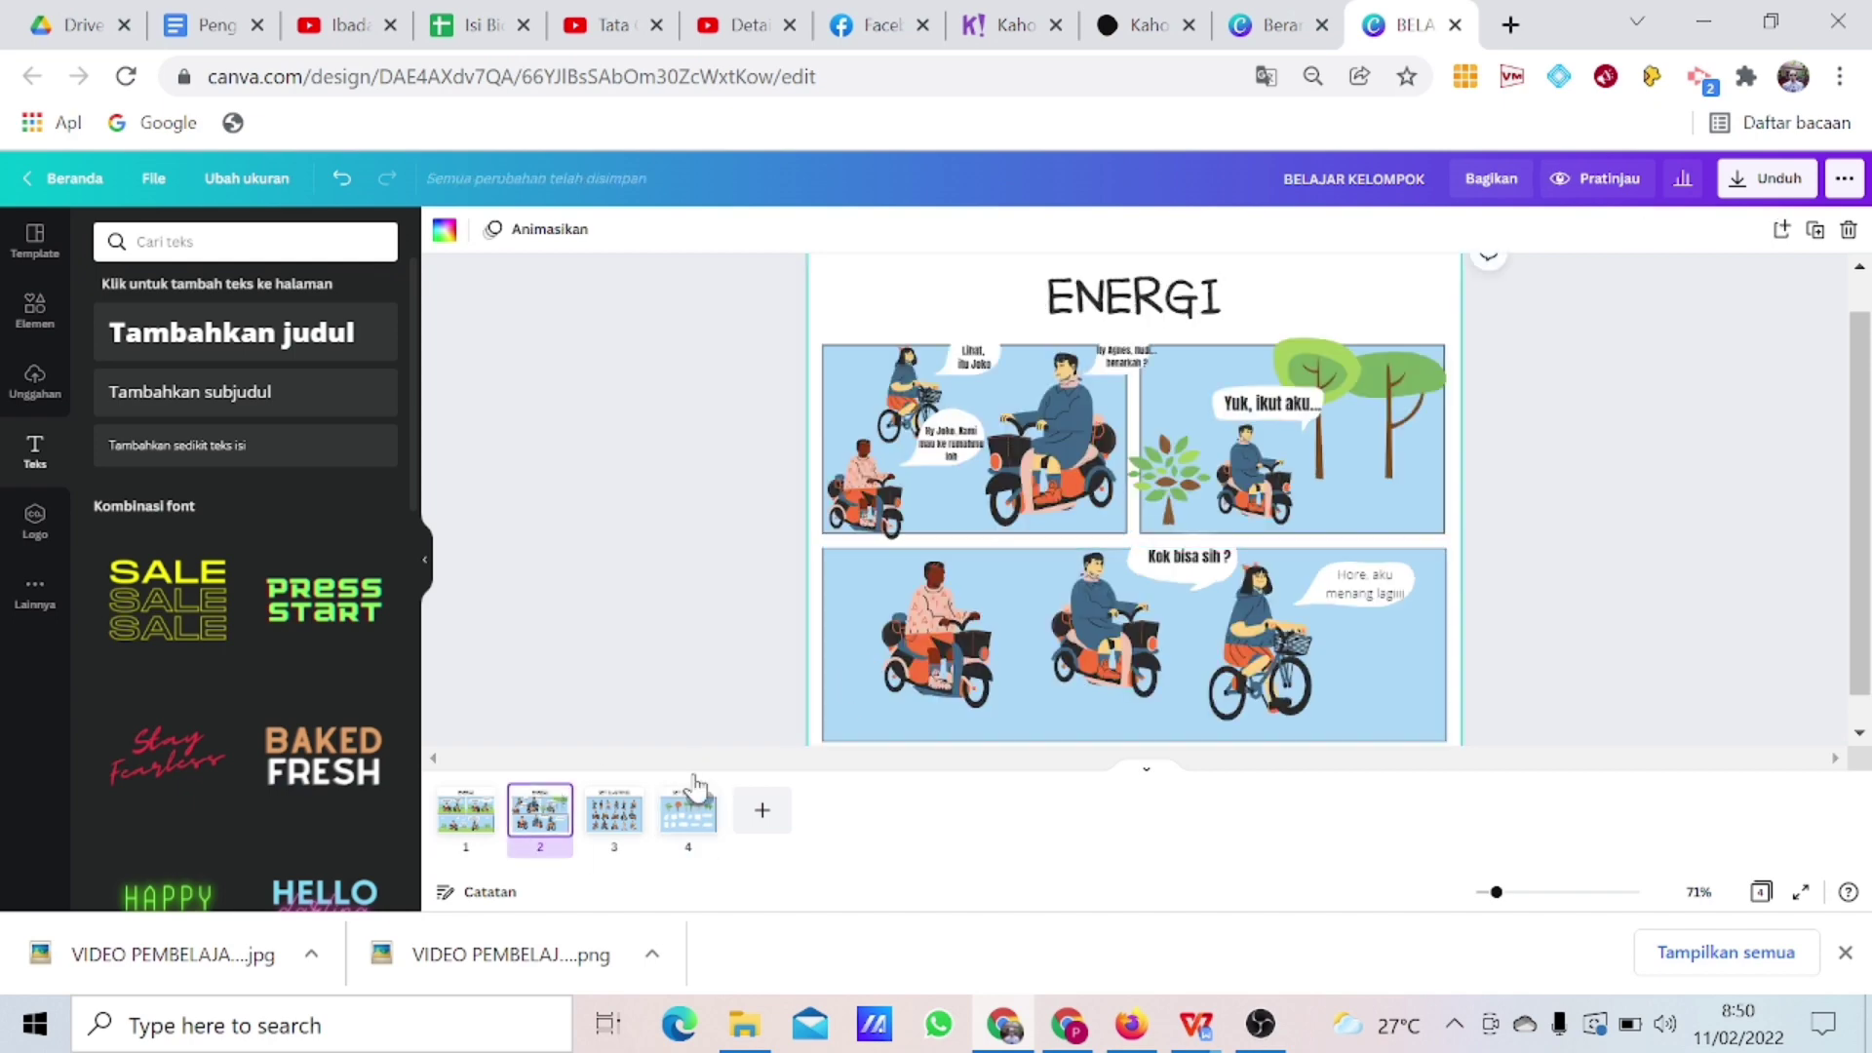
left_click(1002, 582)
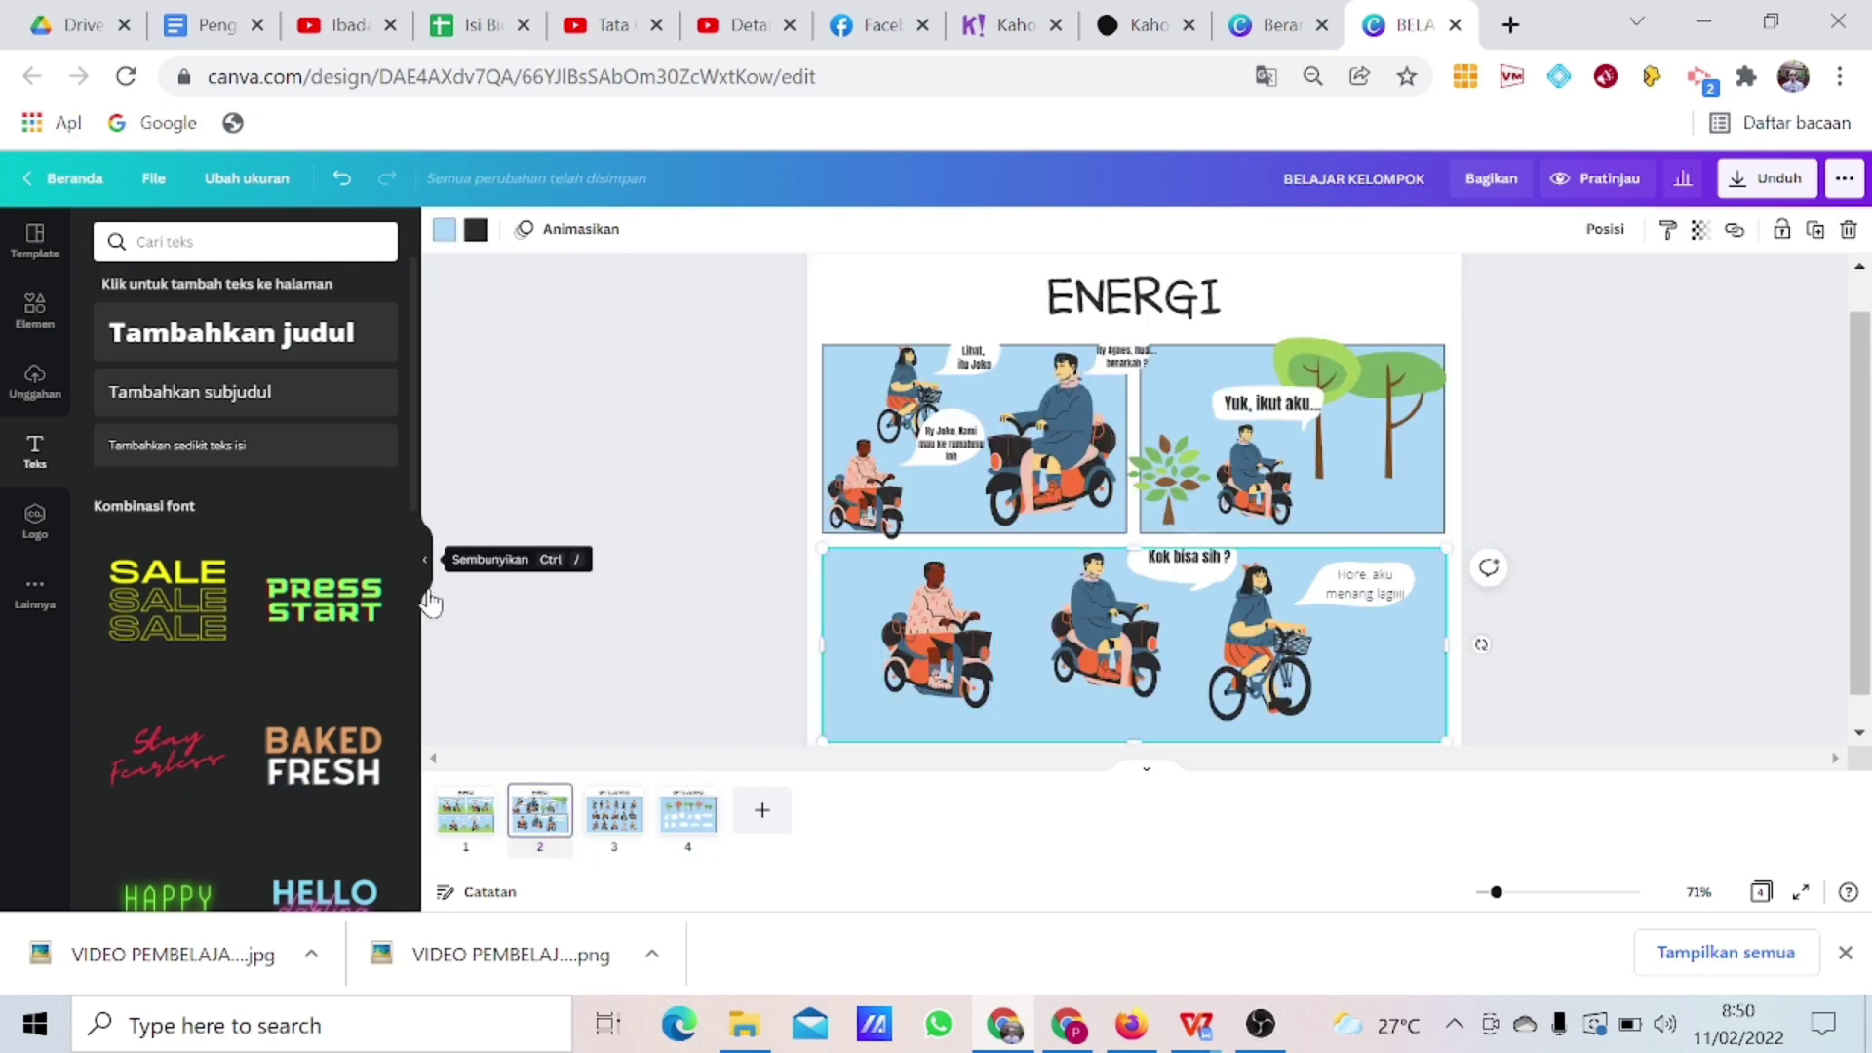
key("ctrl+v")
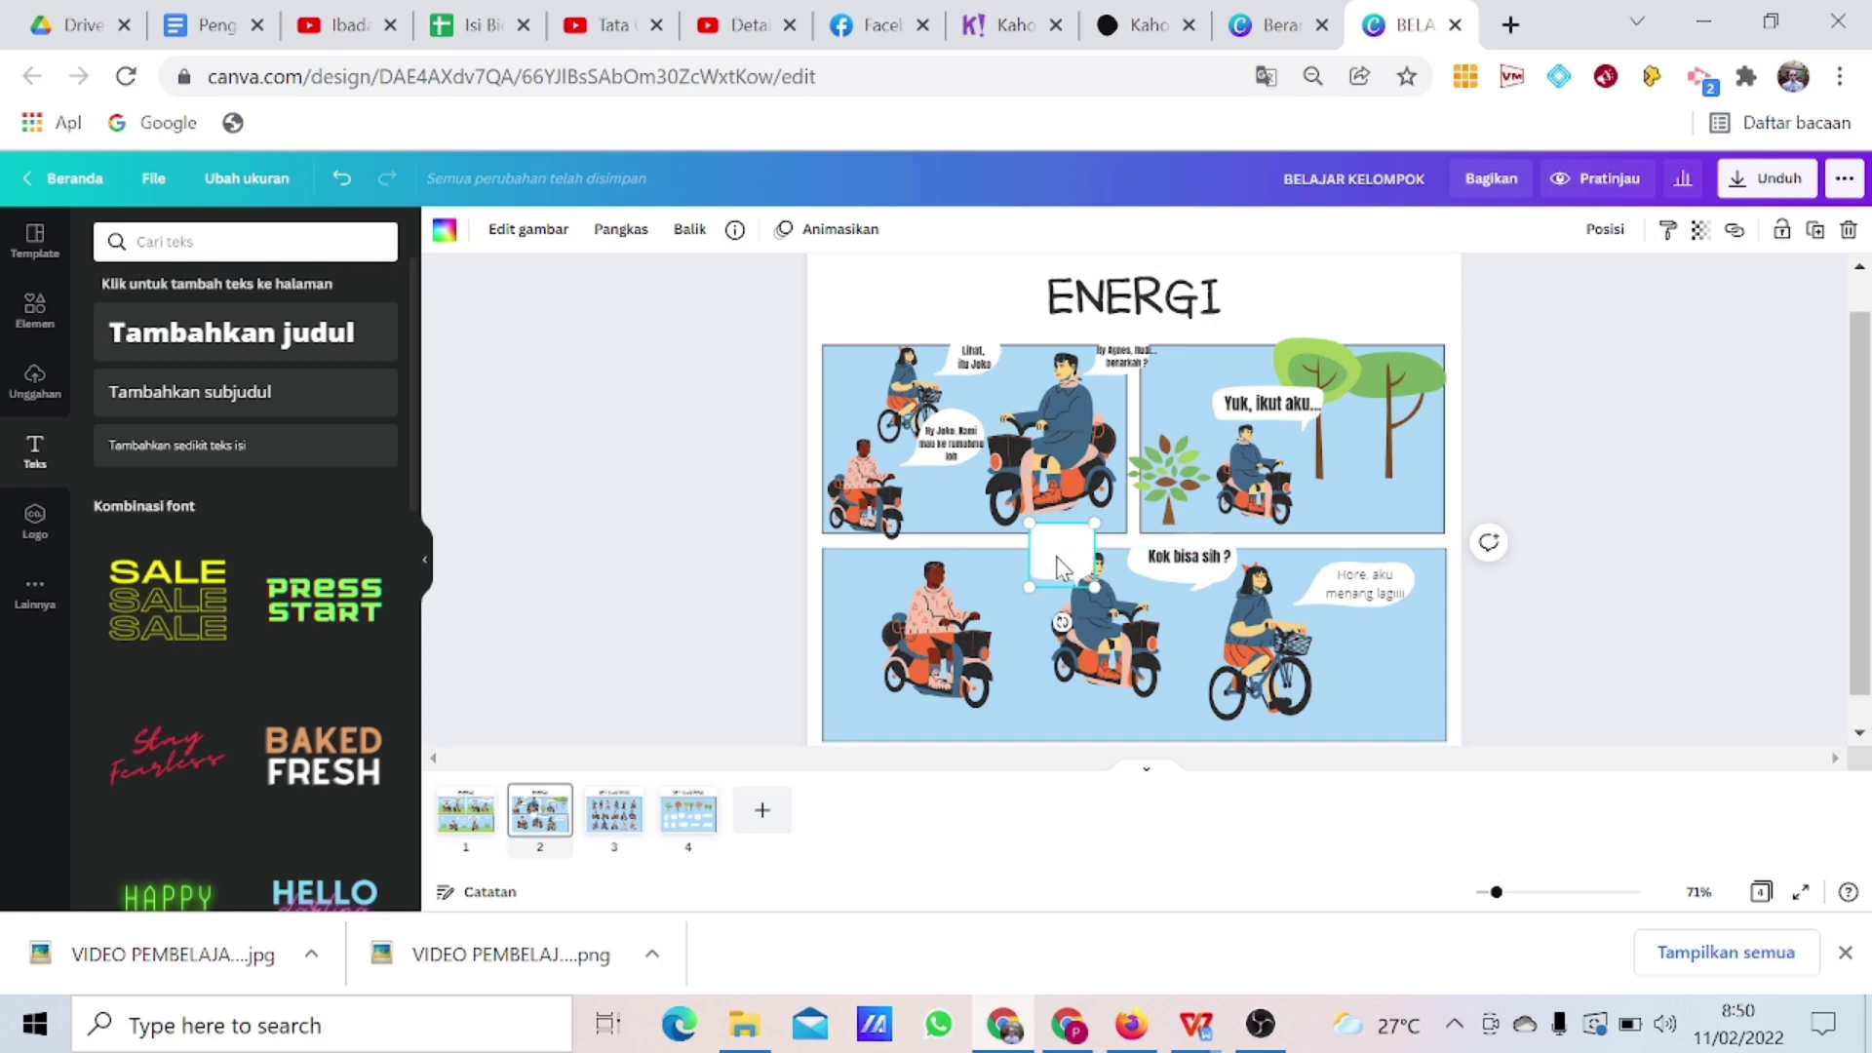
Flip the pasted square bubble horizontally, enlarge and tilt it, and place it above and between the two scooter riders in the wide panel.
left_click(689, 230)
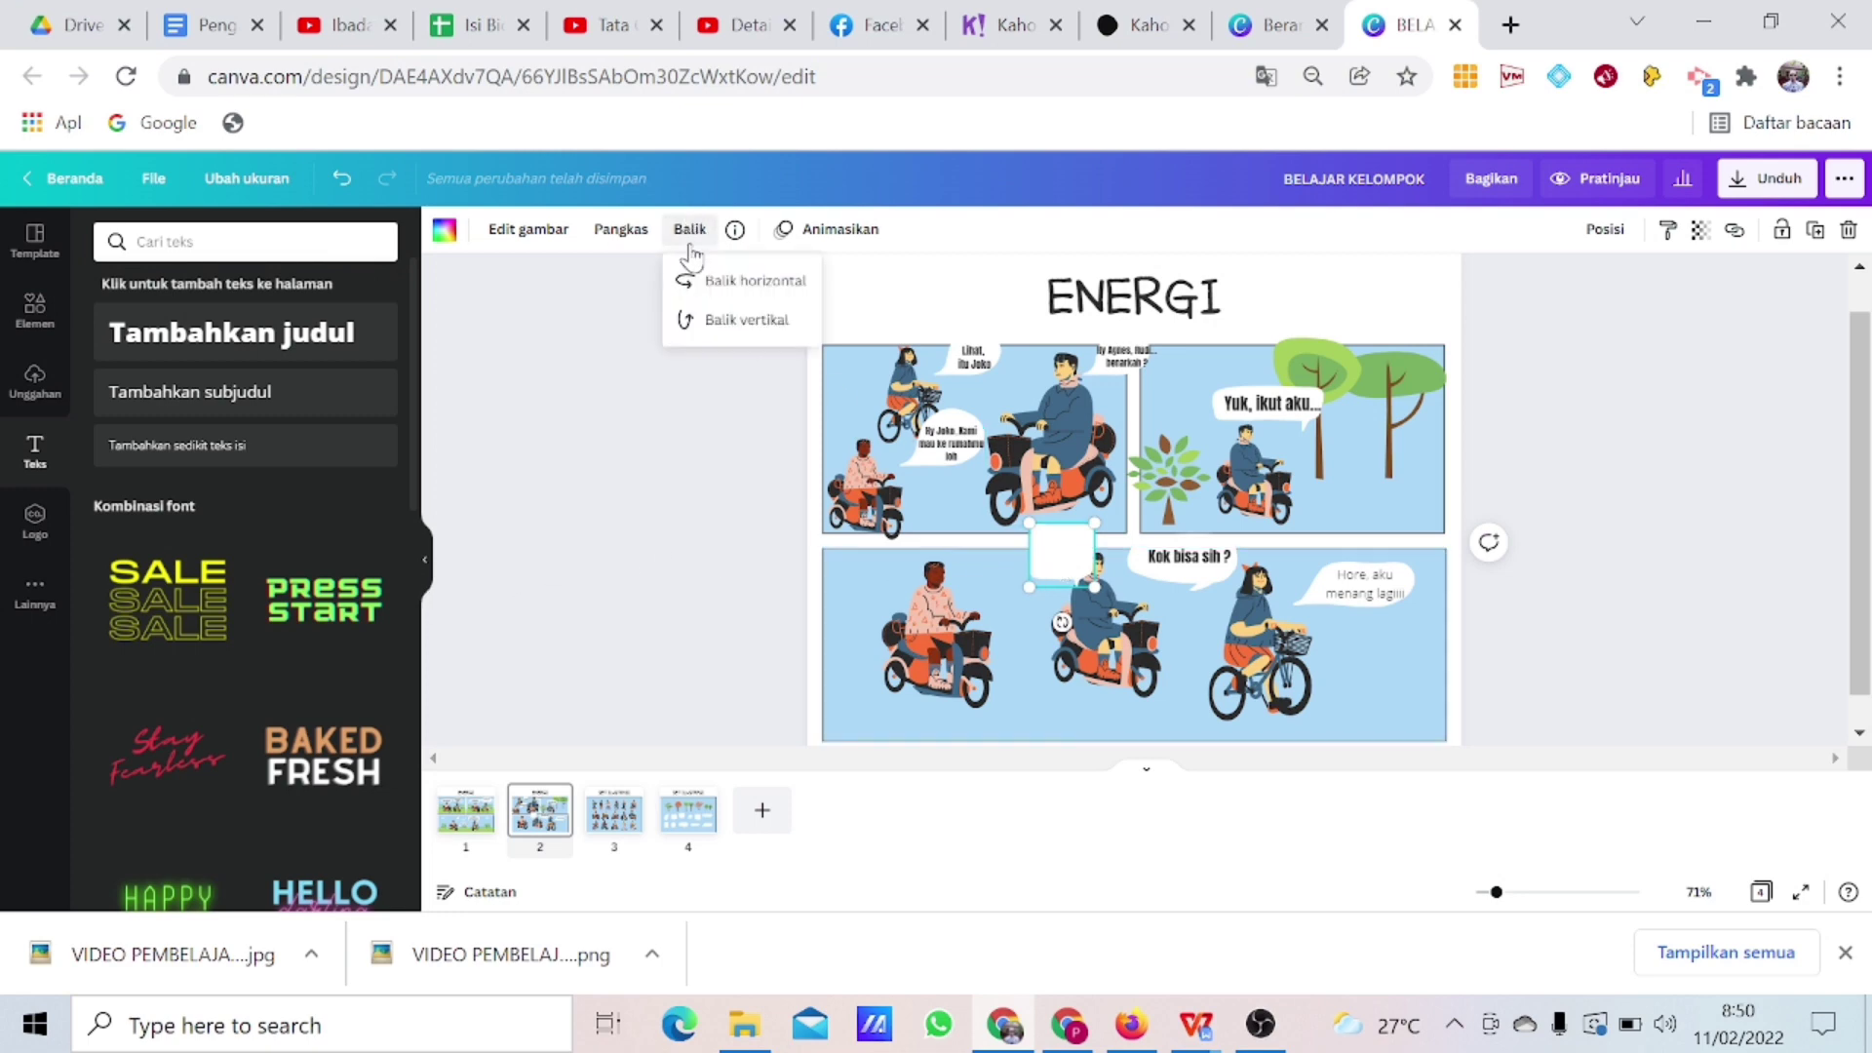
left_click(720, 283)
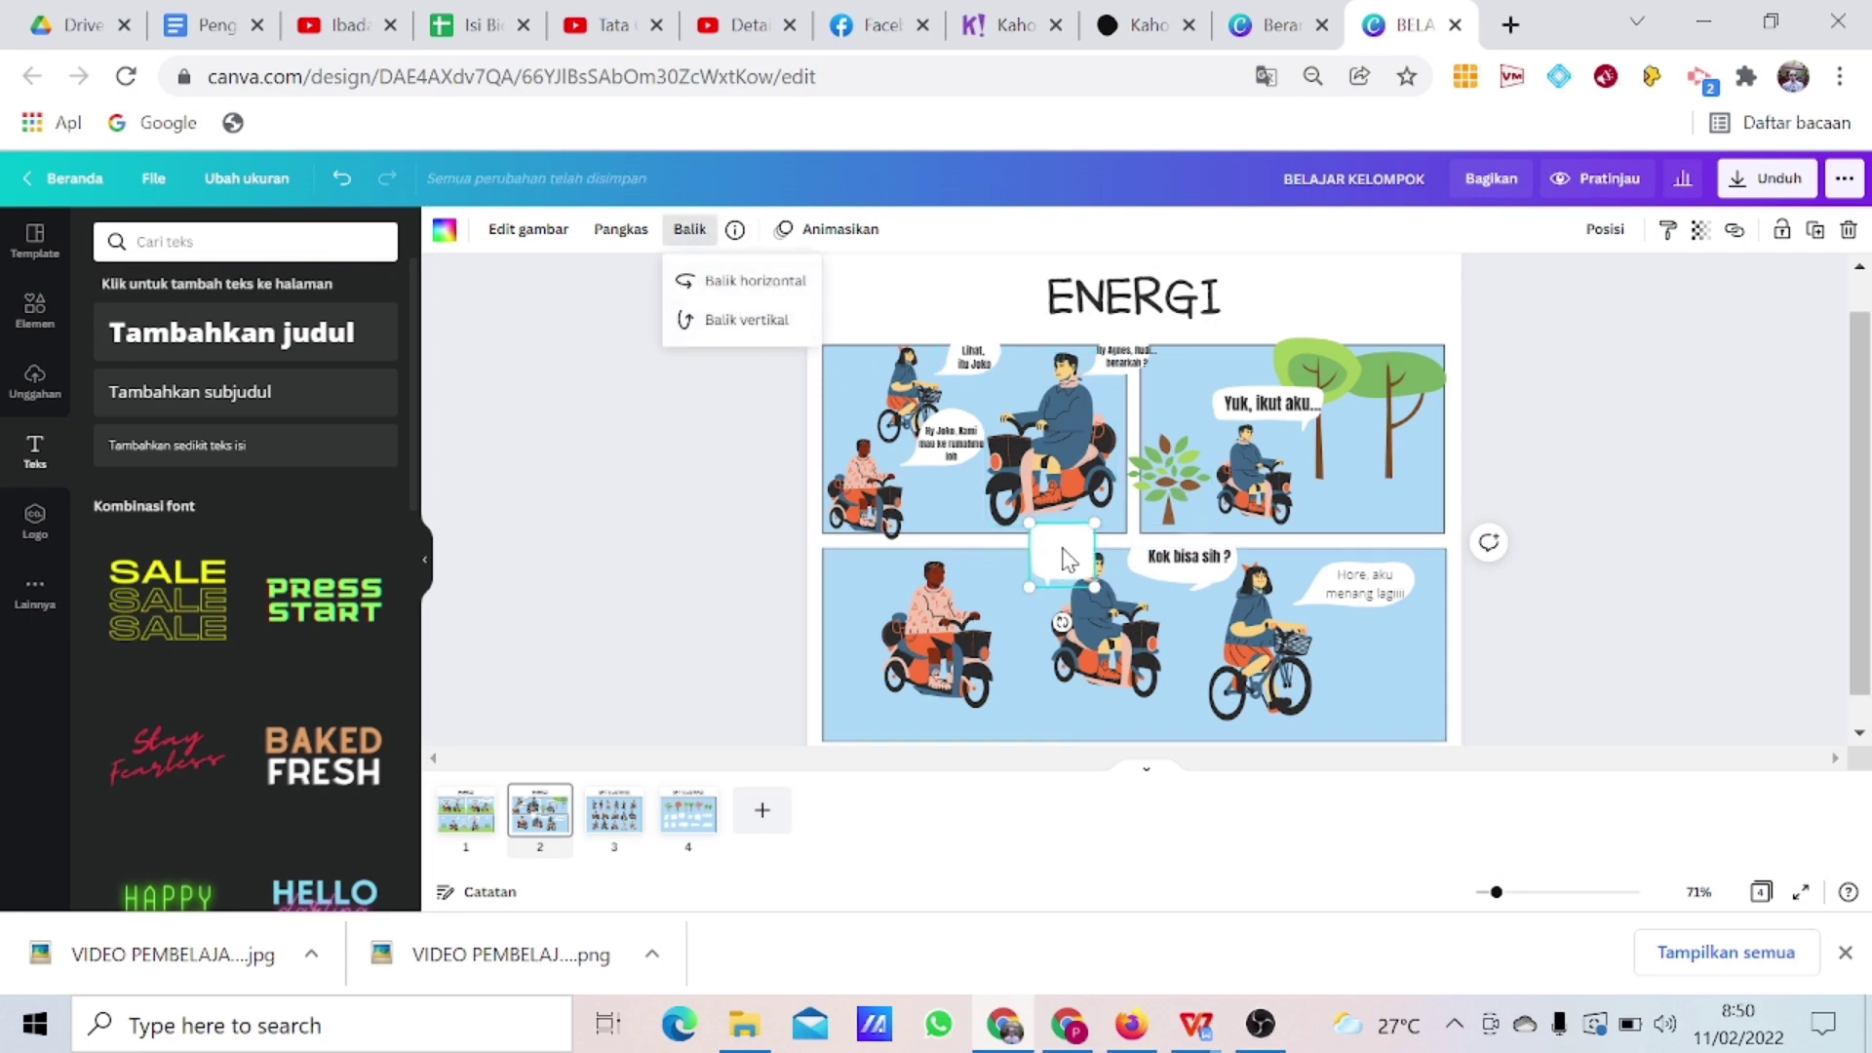
left_click_drag(1061, 549, 1011, 556)
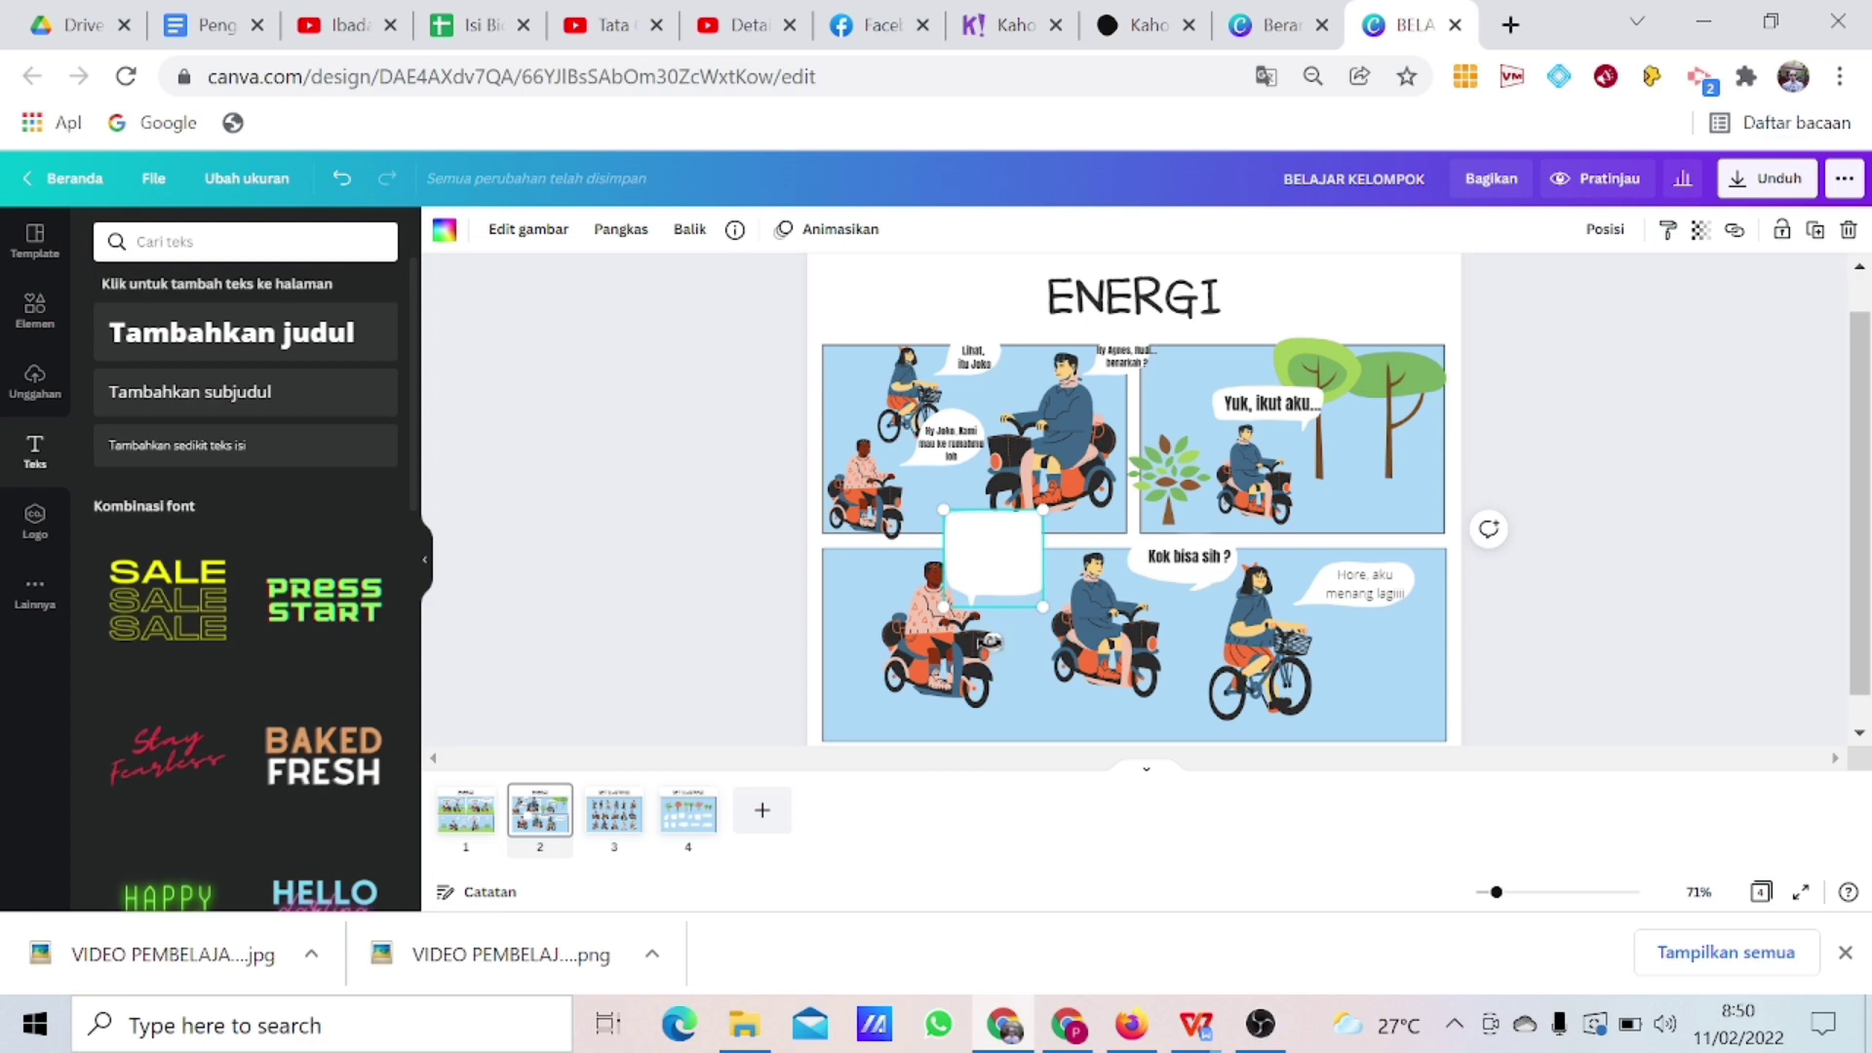
left_click_drag(993, 639, 946, 628)
left_click_drag(1009, 566, 1029, 564)
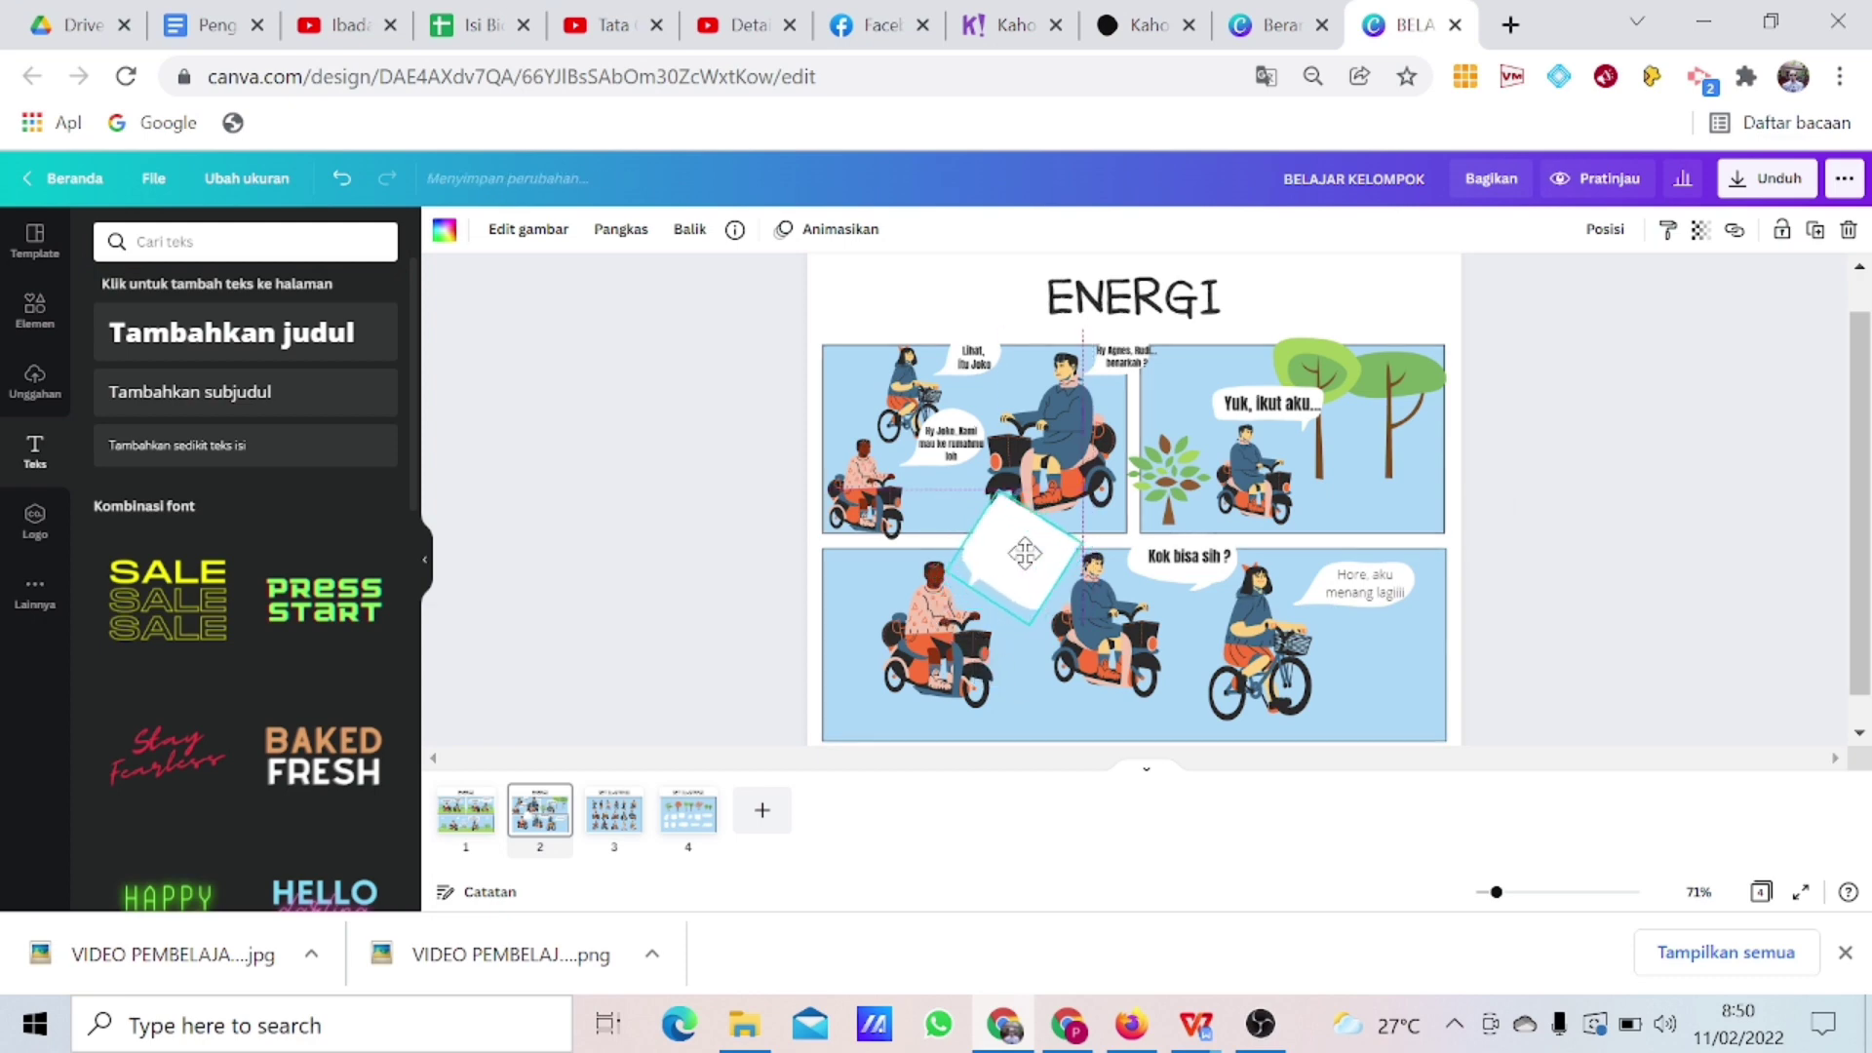
Add the body text "Katanya sih..." at font size 18 and move it onto the tilted bubble.
left_click(234, 451)
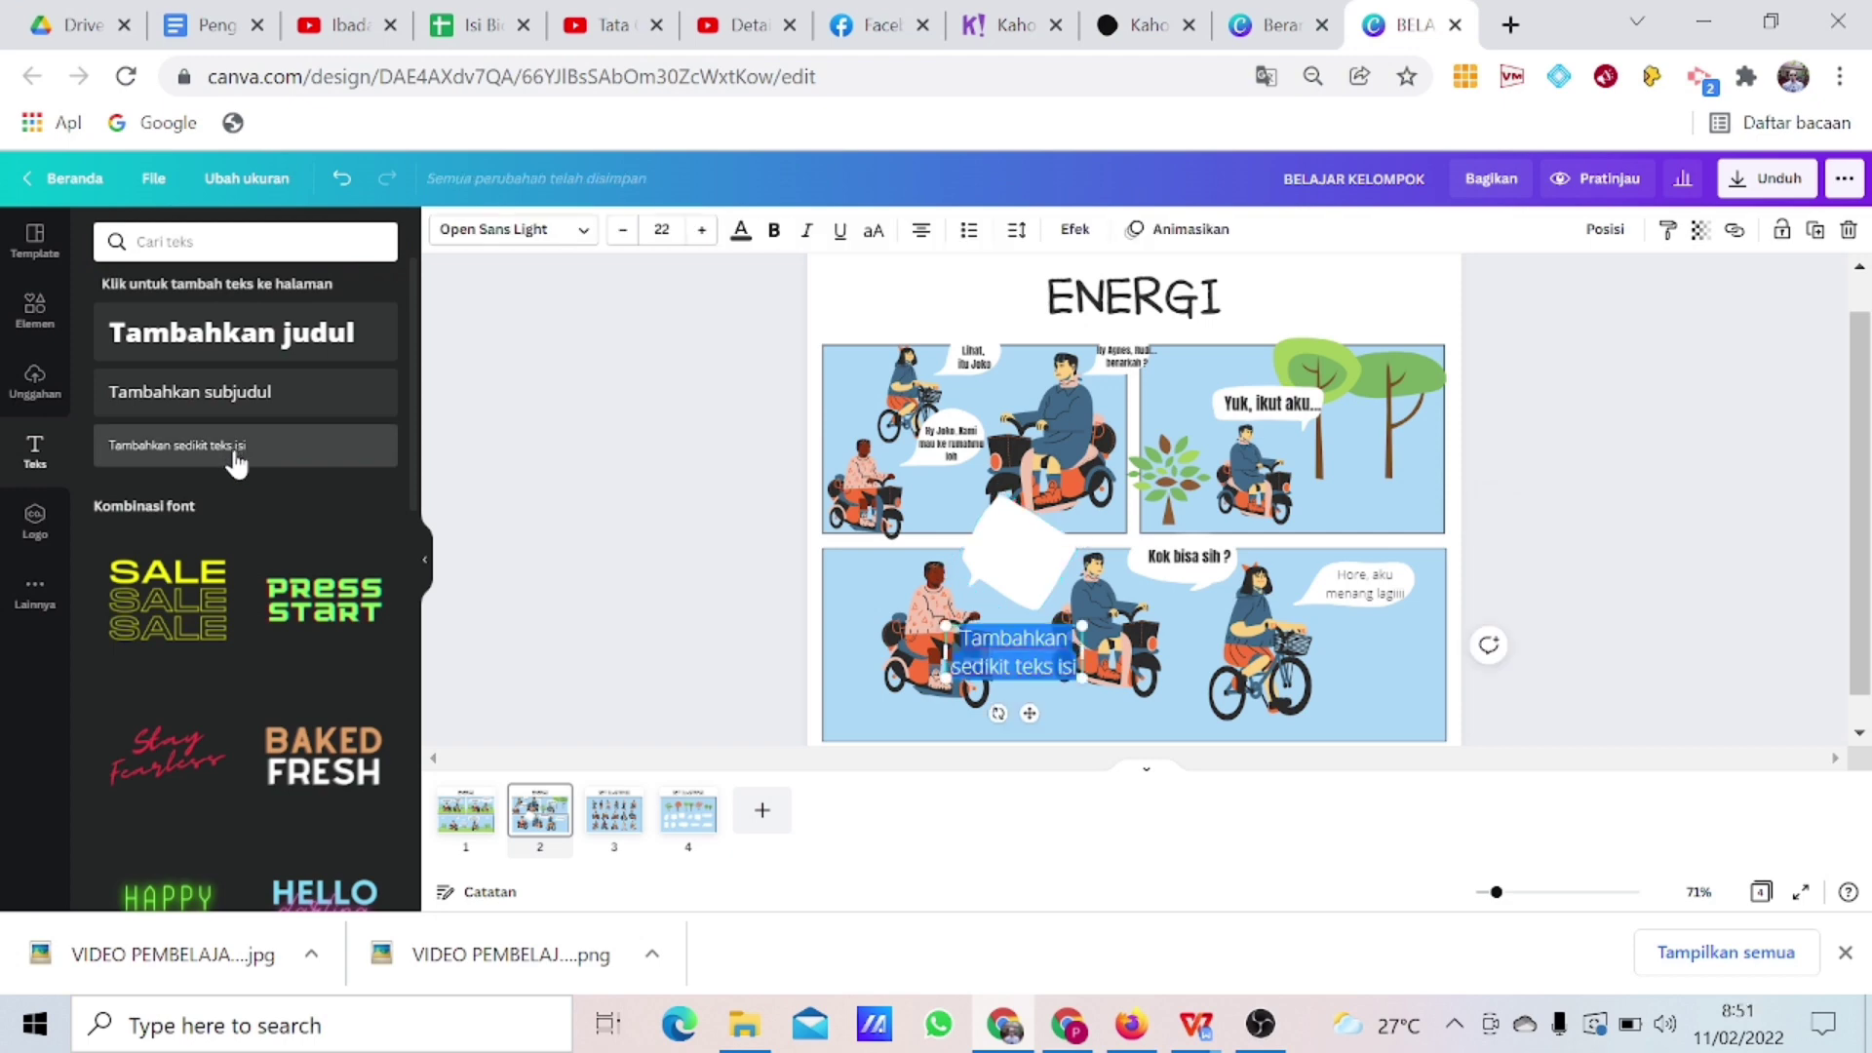
type("Katan")
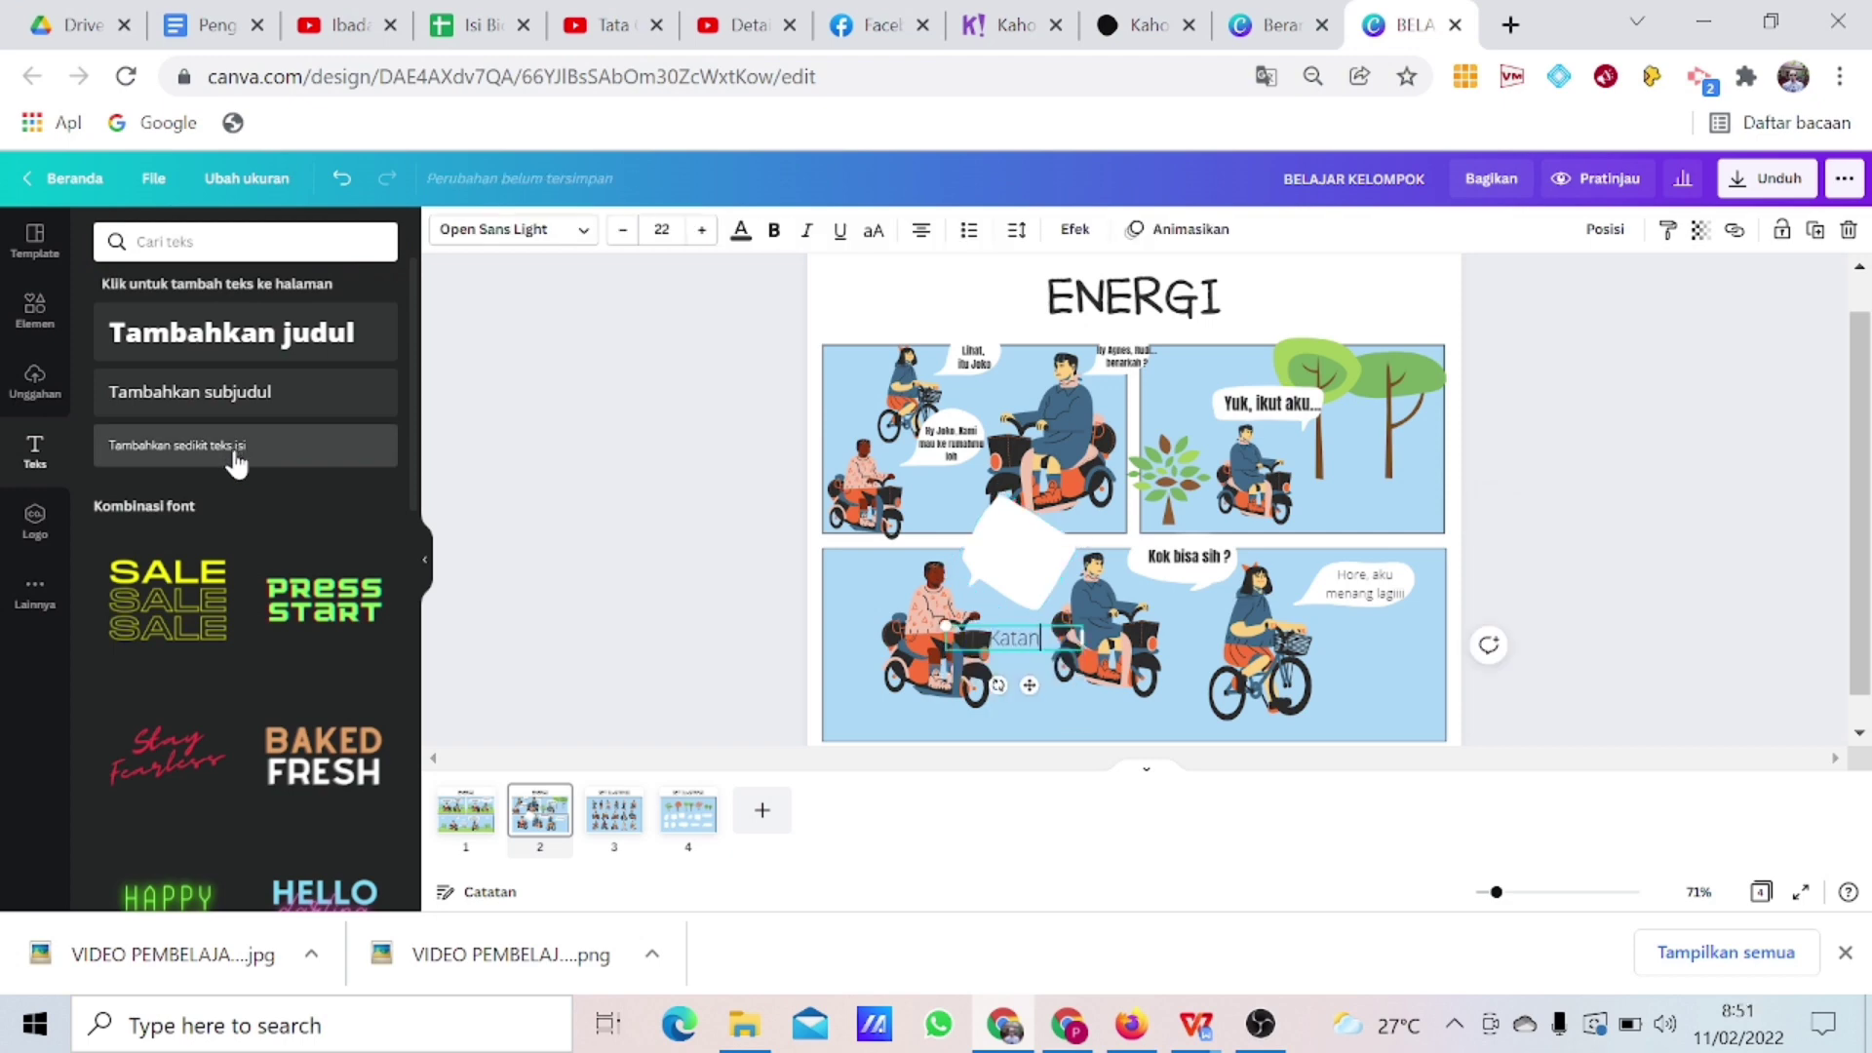
type("ya sih")
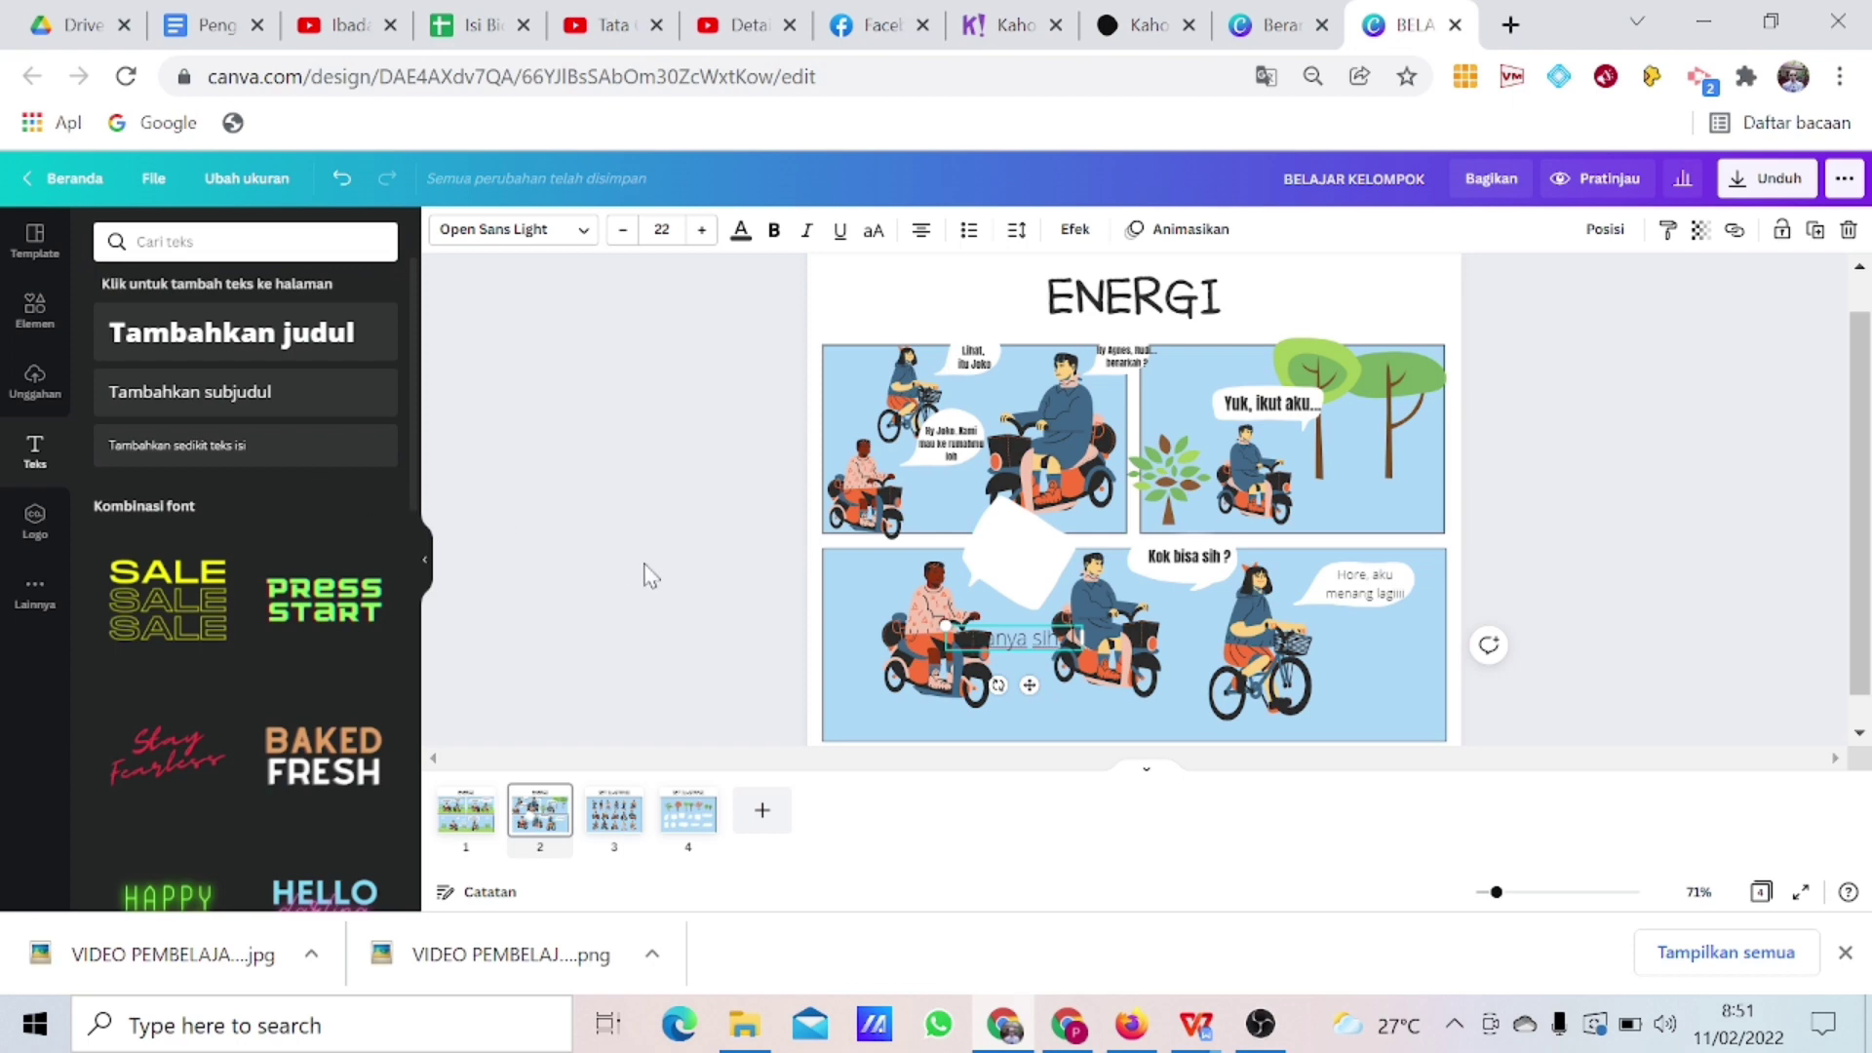
left_click(1027, 522)
left_click_drag(1032, 689, 1045, 595)
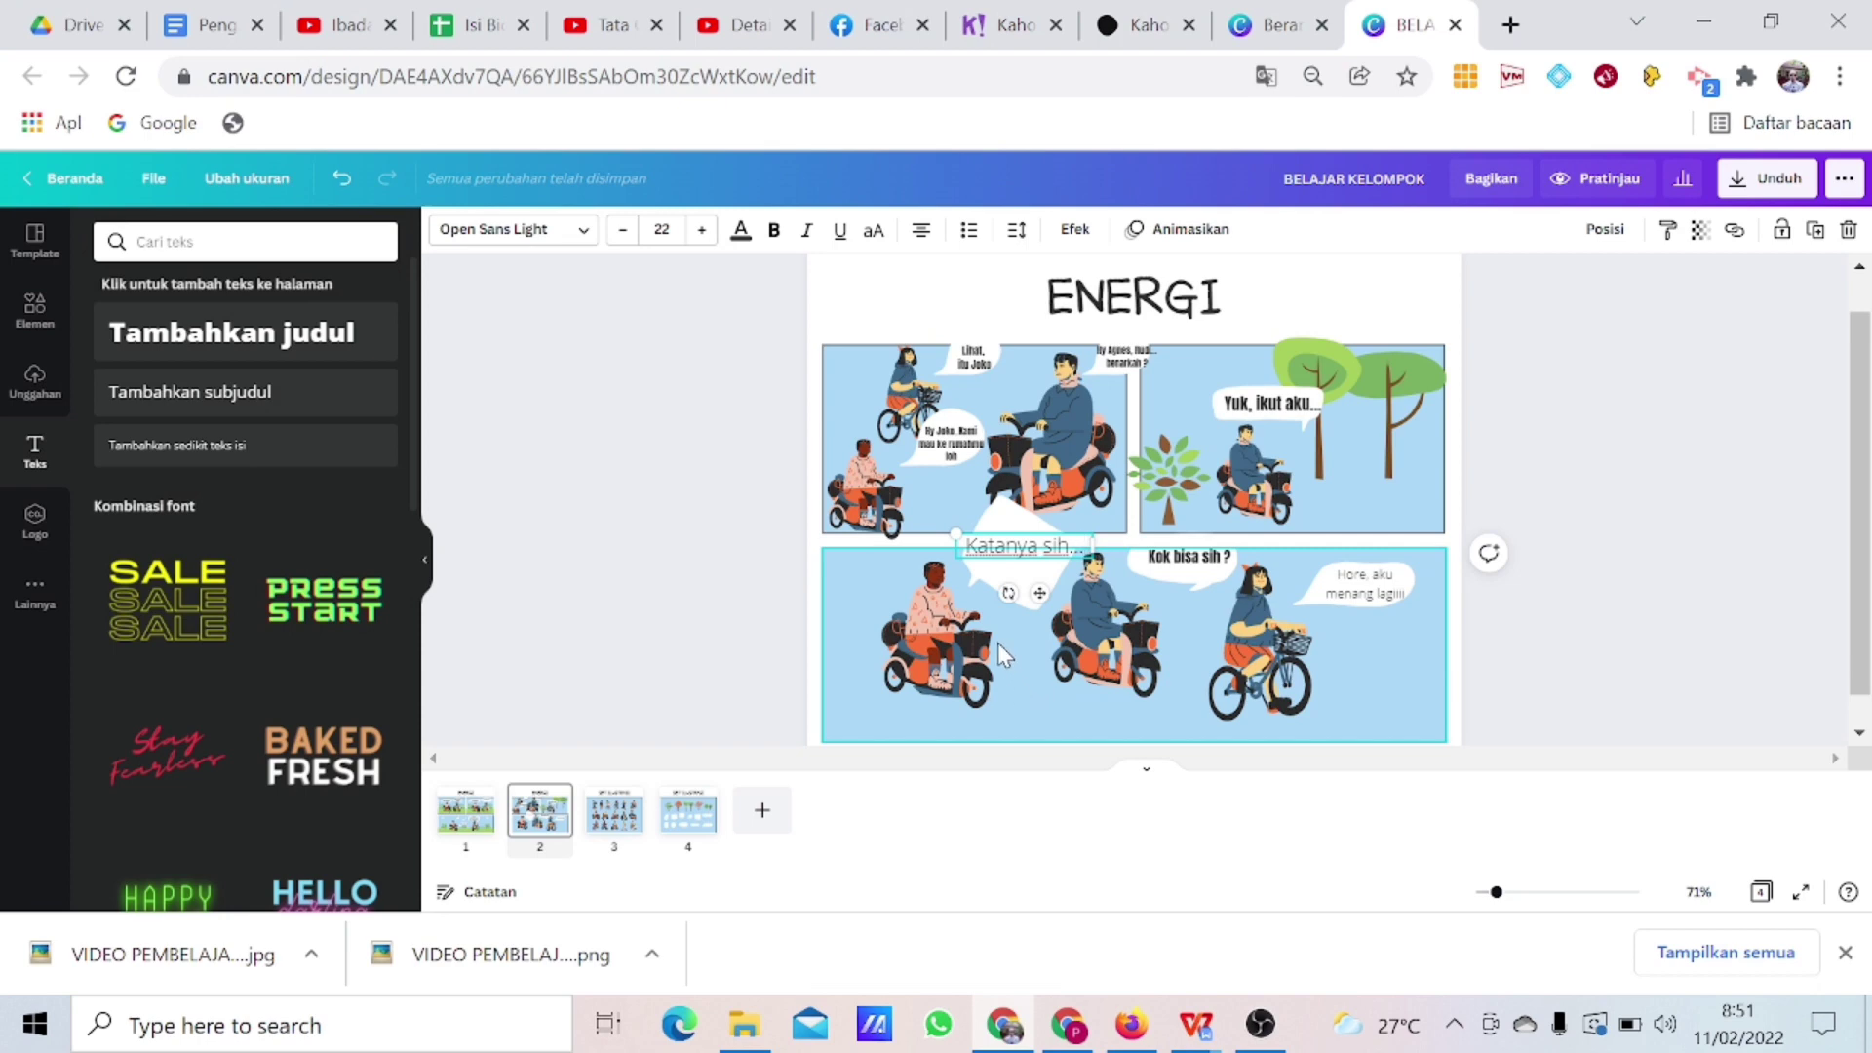
left_click(620, 231)
left_click(620, 230)
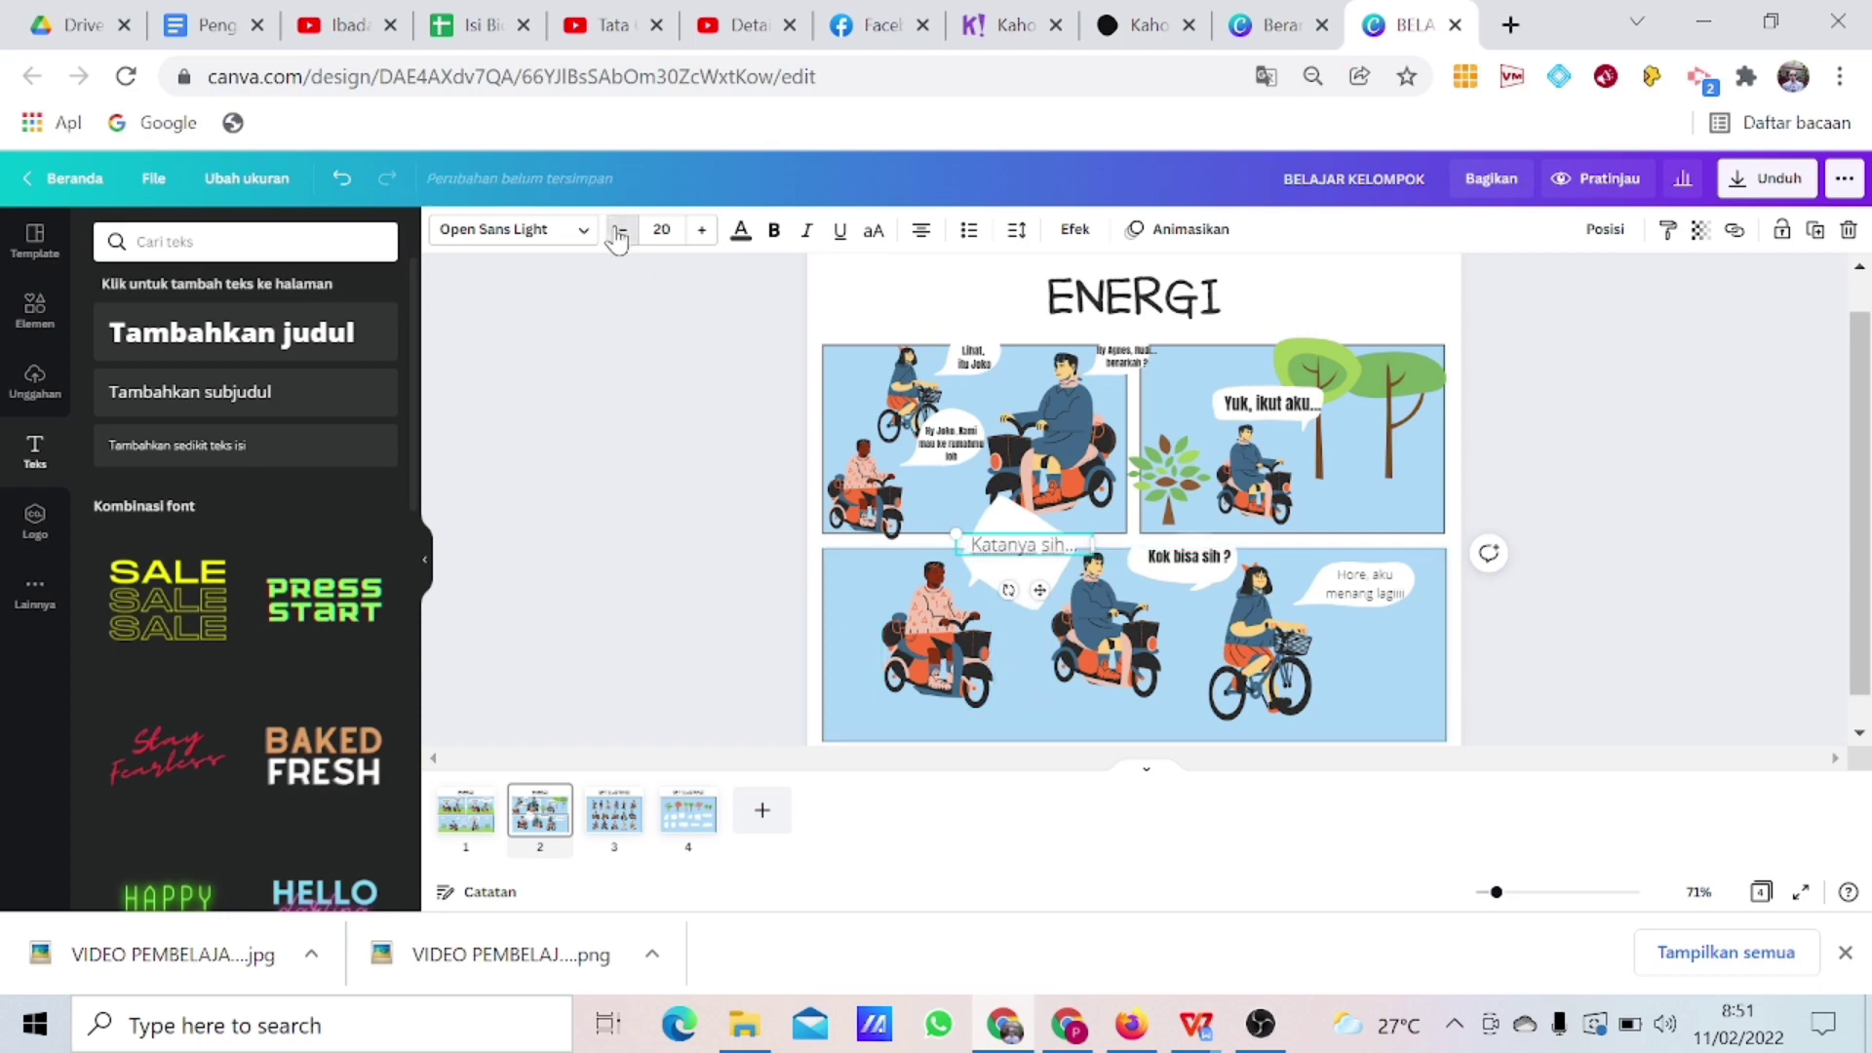
left_click(620, 230)
left_click(620, 230)
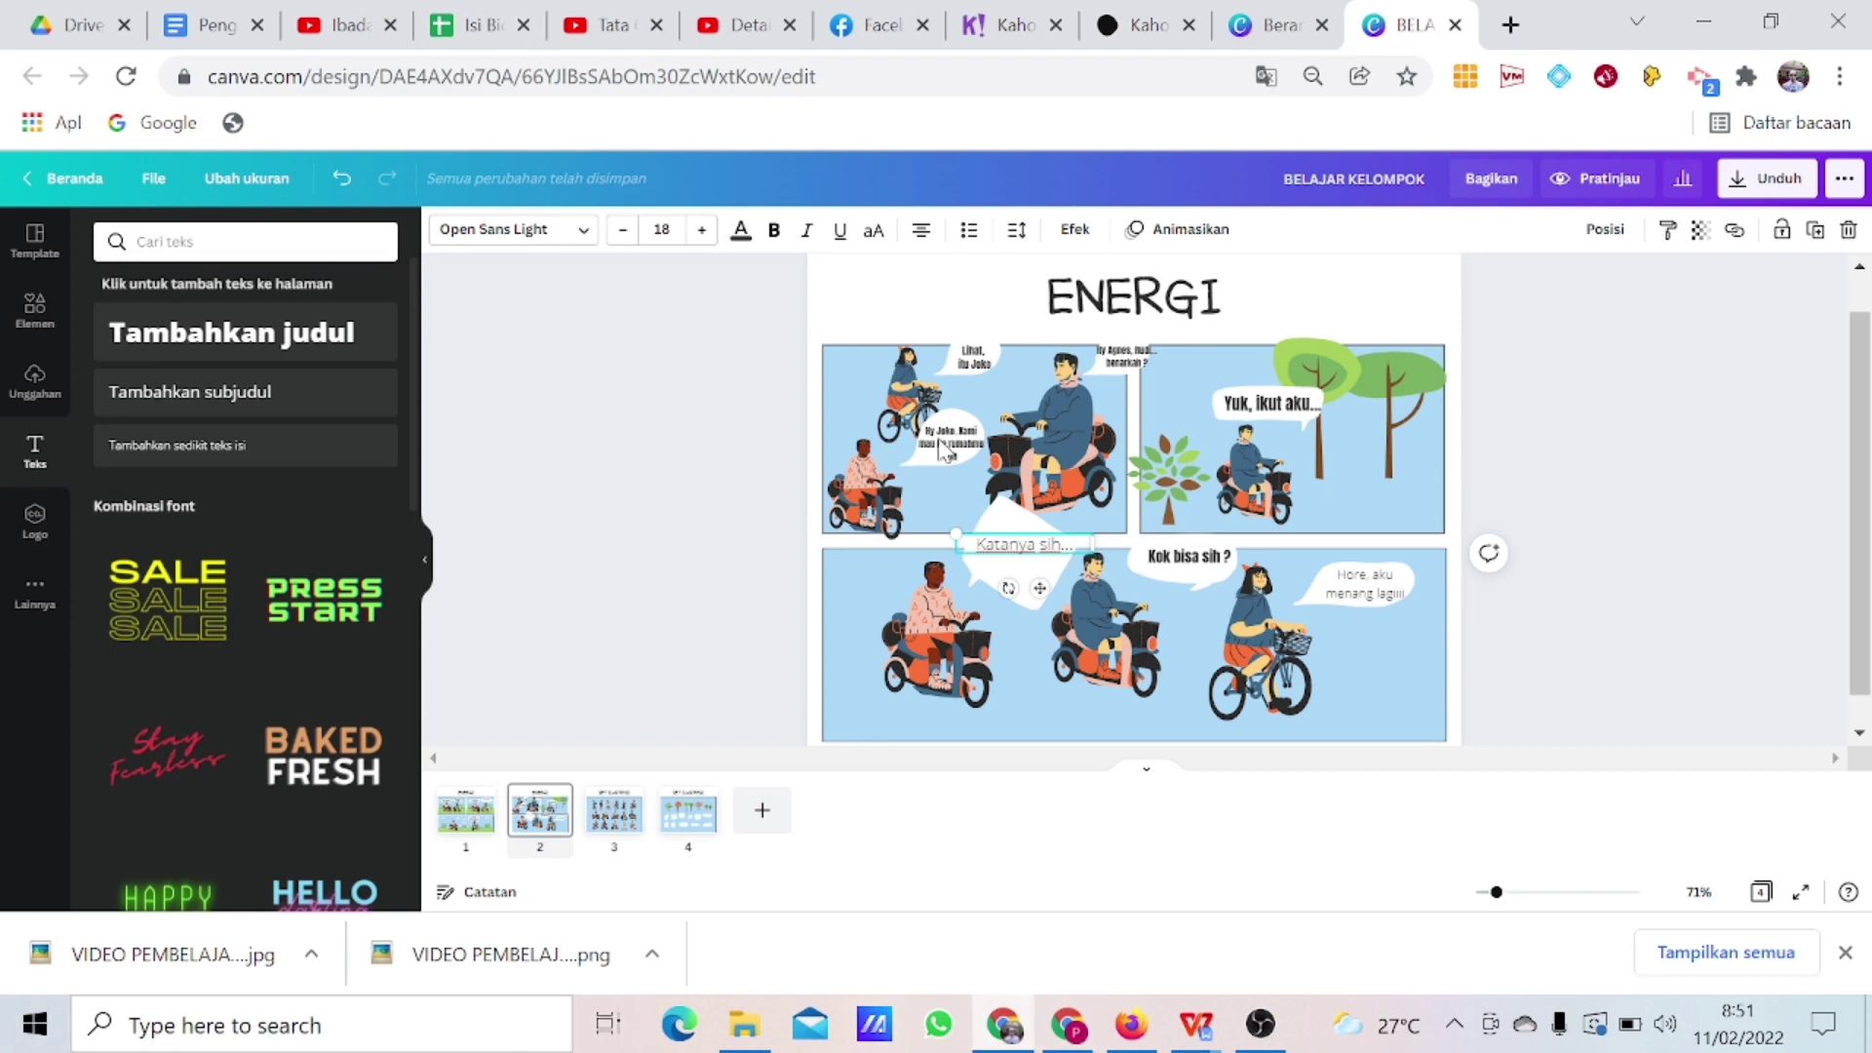
Add a fifth page and apply the "PILIHAN LEBIH BAIK" page of the comic strip template to it.
left_click(762, 811)
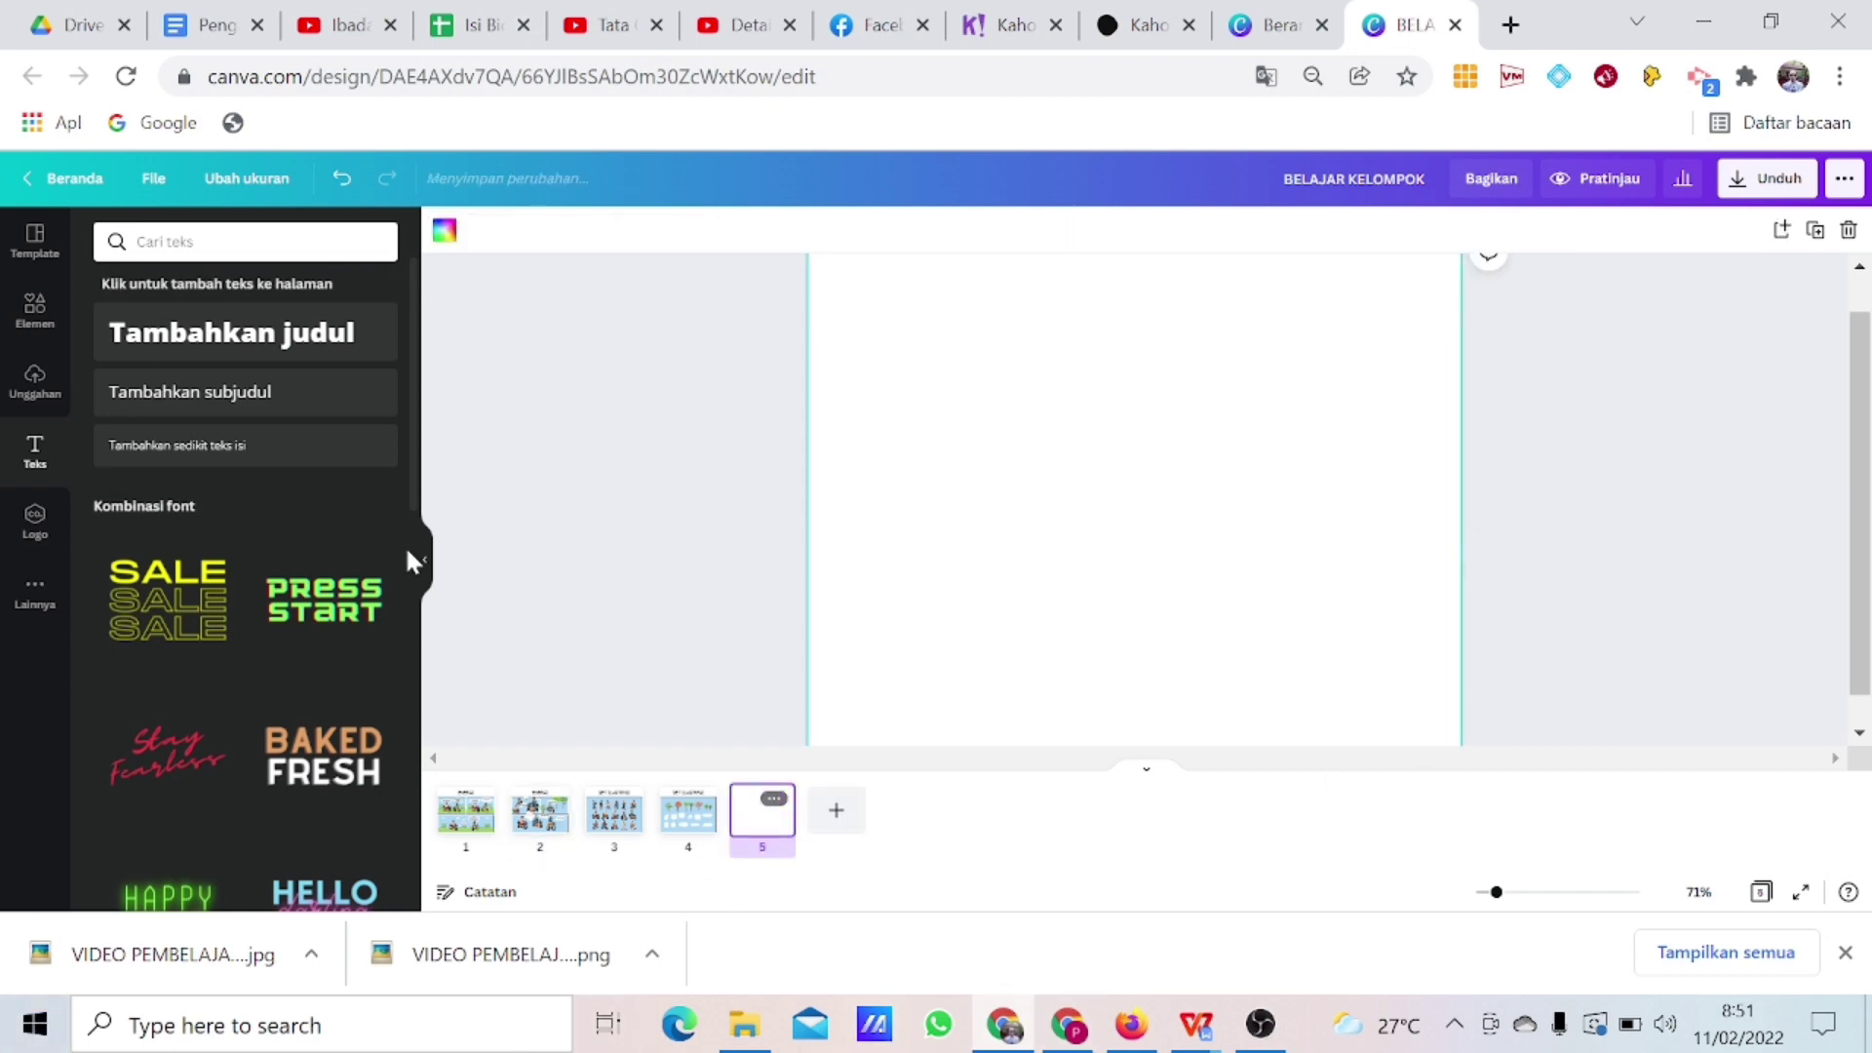
left_click(32, 312)
left_click(34, 238)
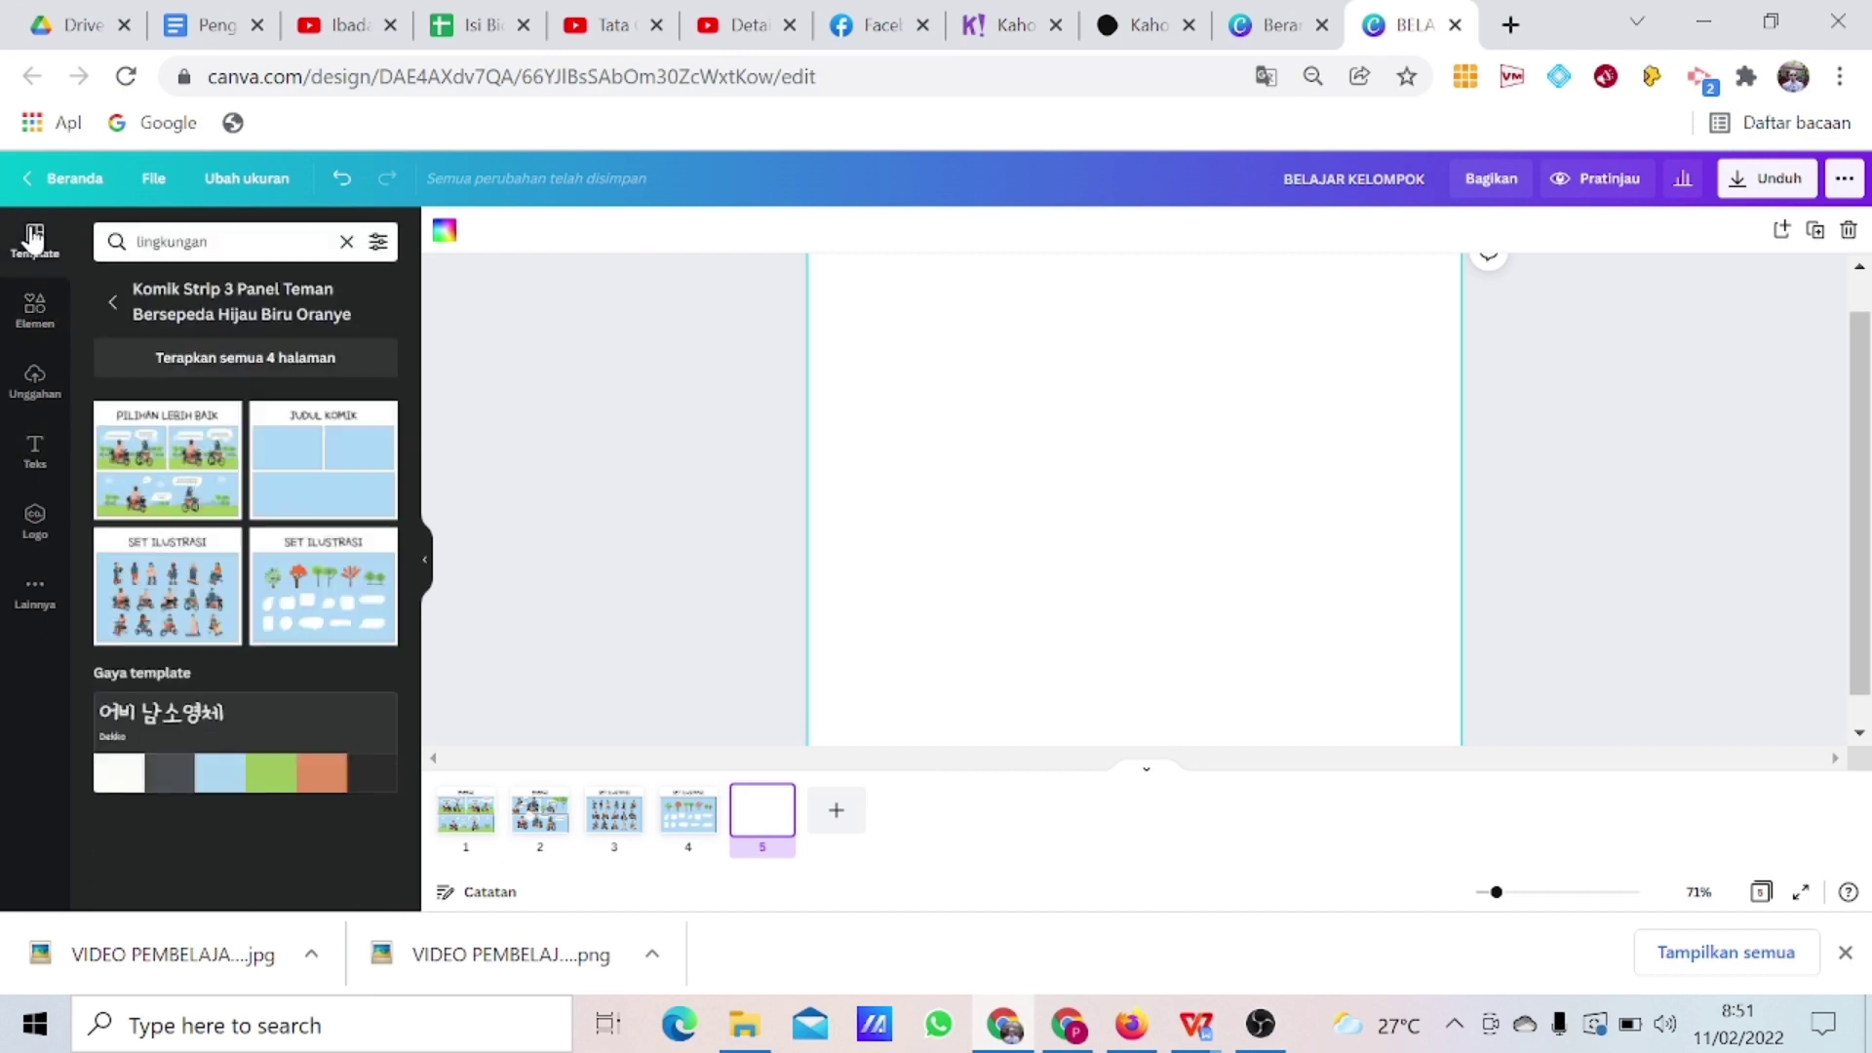
left_click(168, 478)
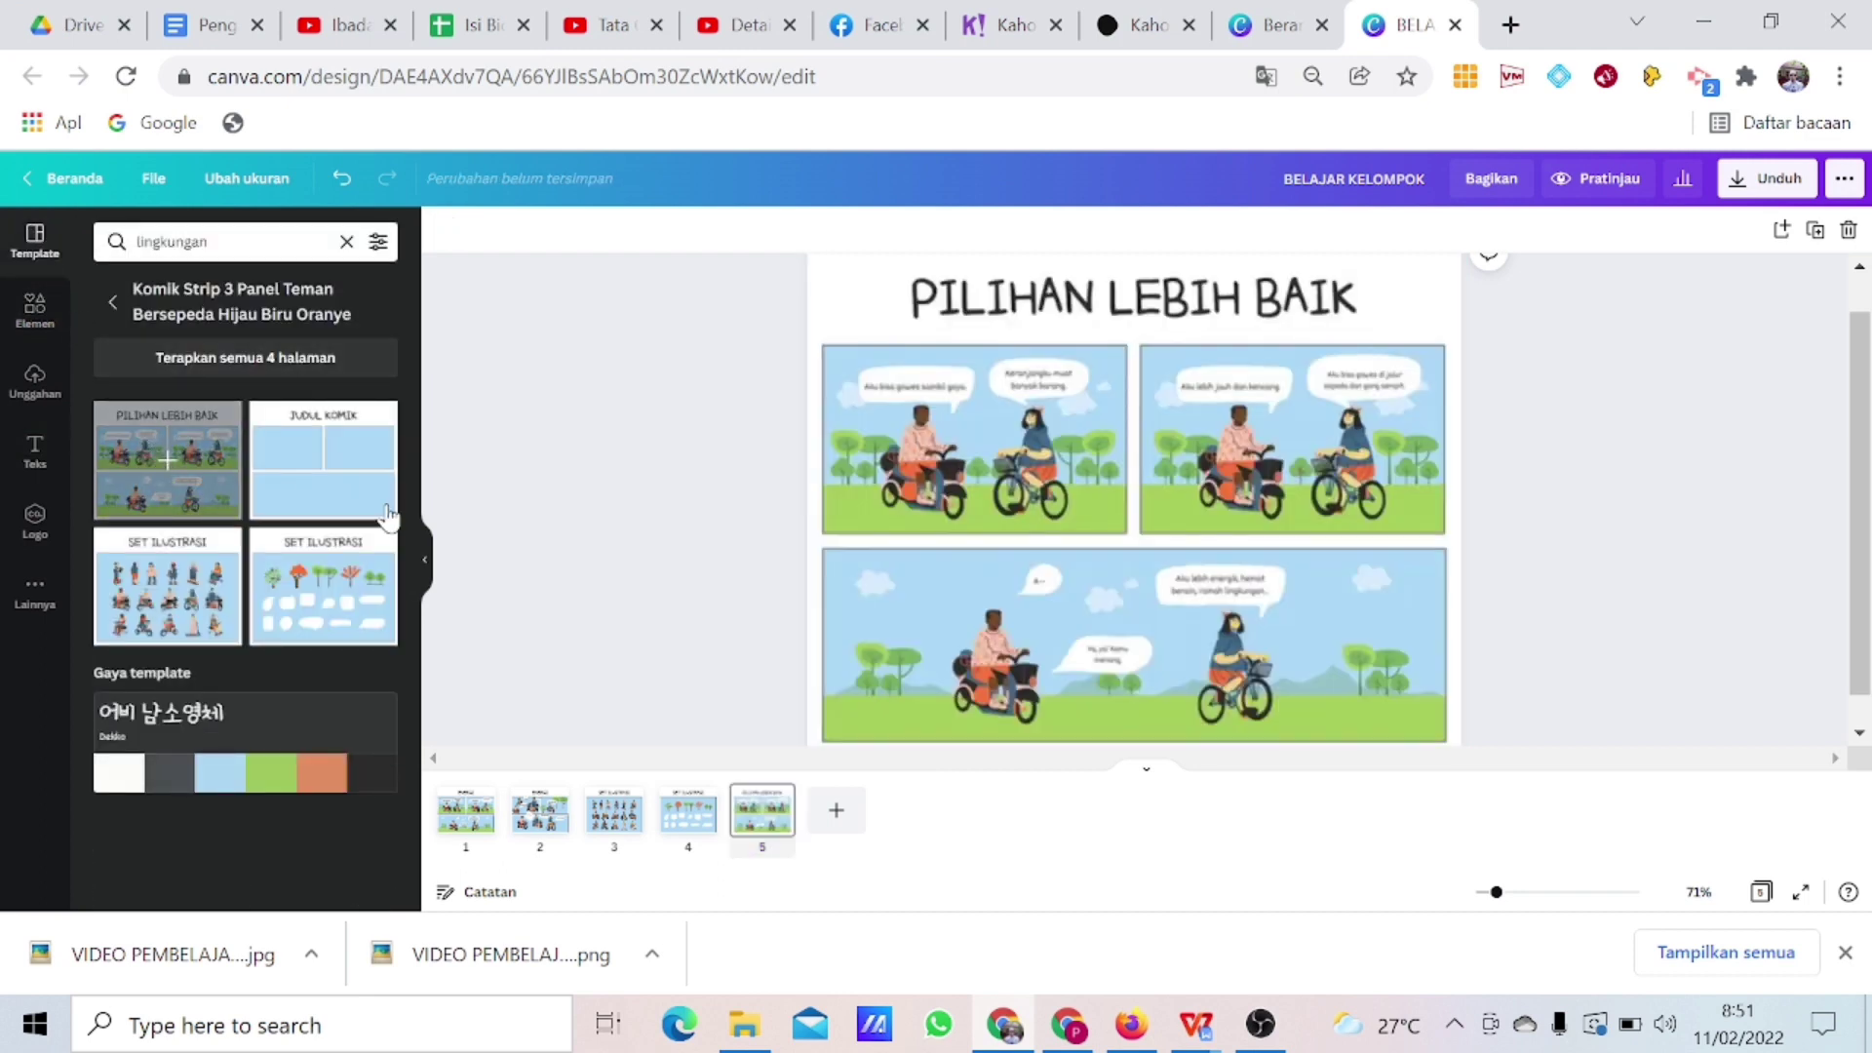
Compare the edited comic on page 1 with the original template version on page 5.
left_click(1074, 515)
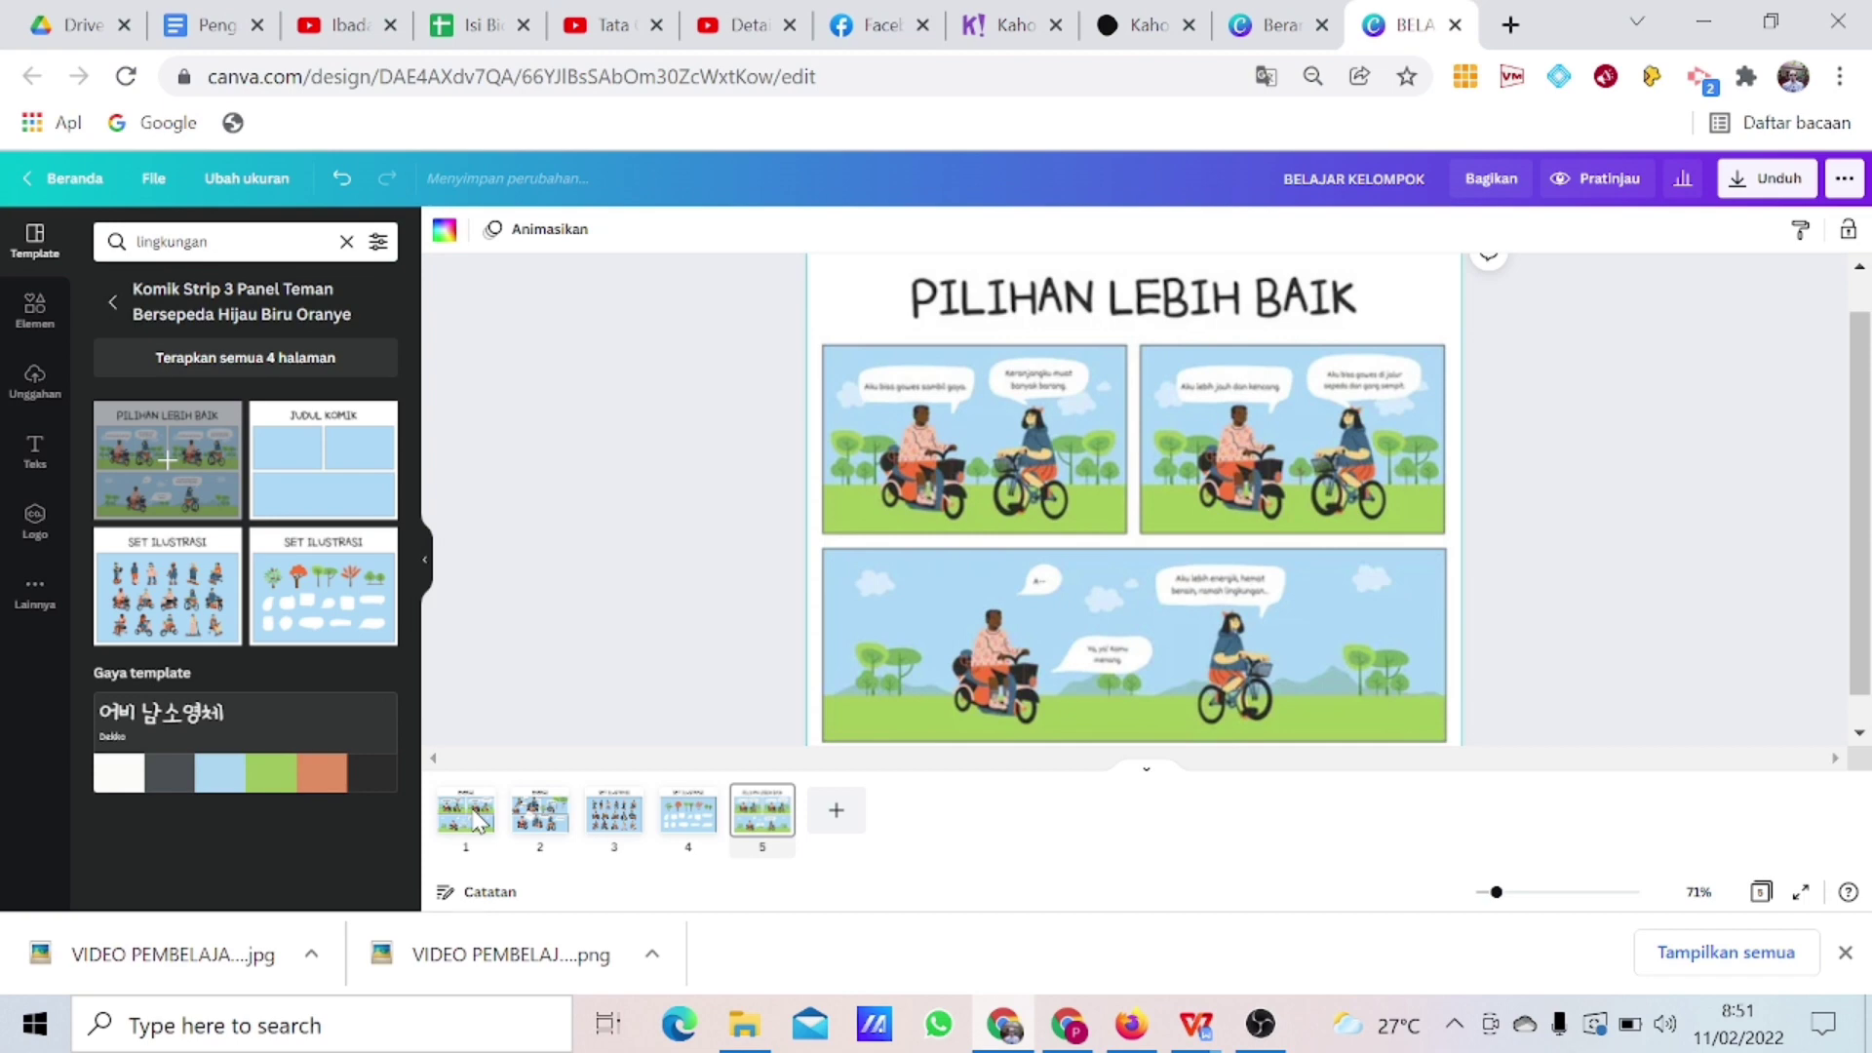
left_click(785, 807)
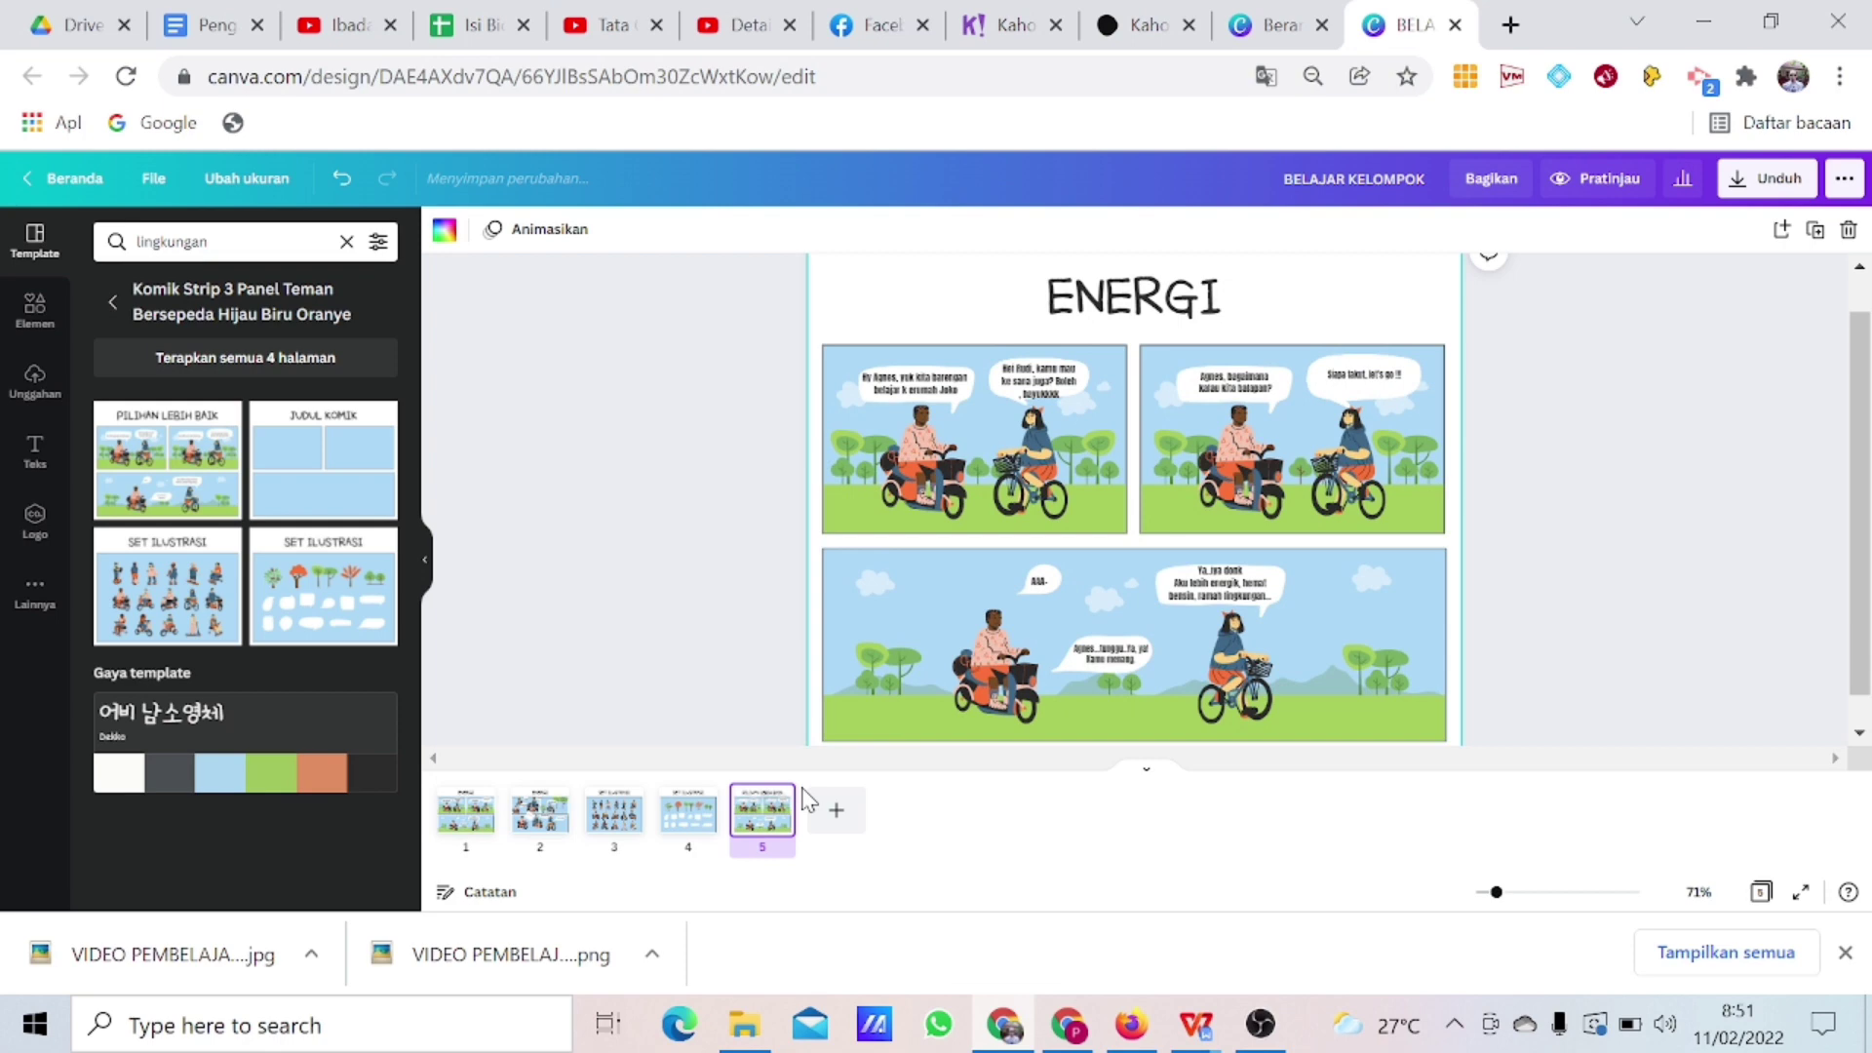
mouse_move(775, 809)
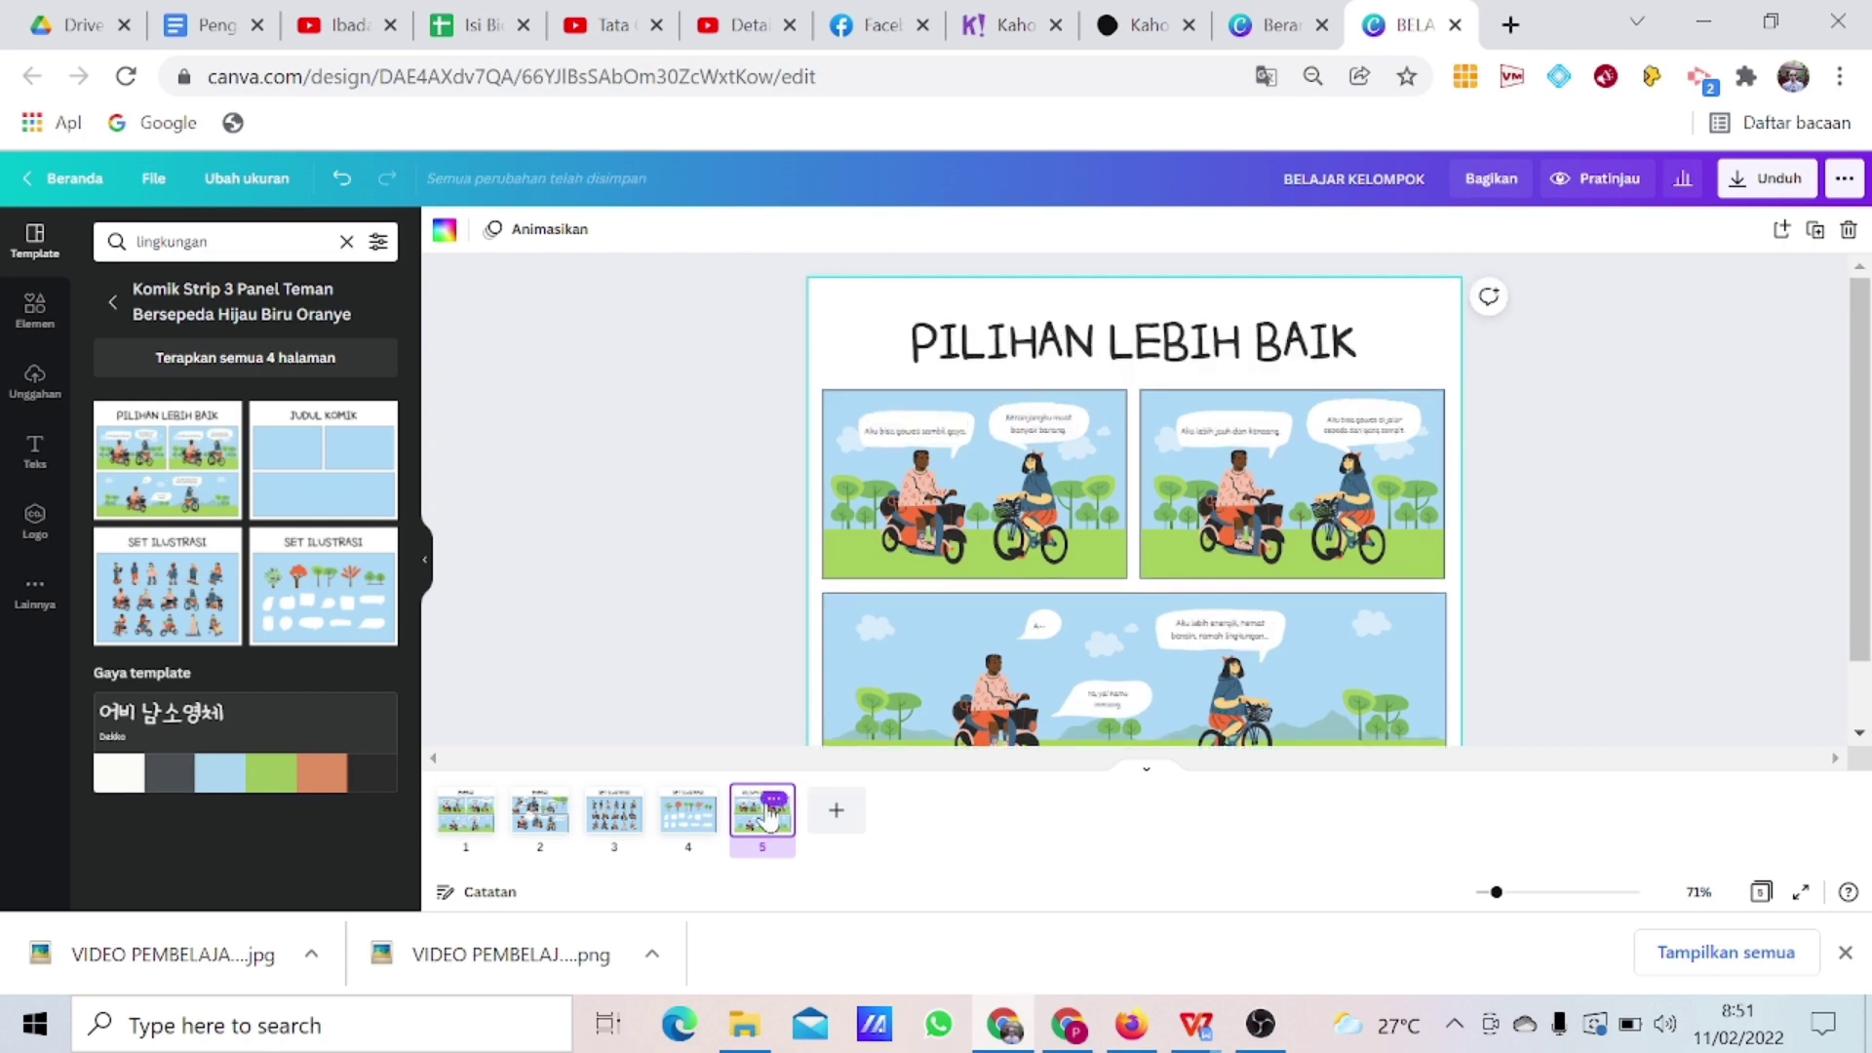